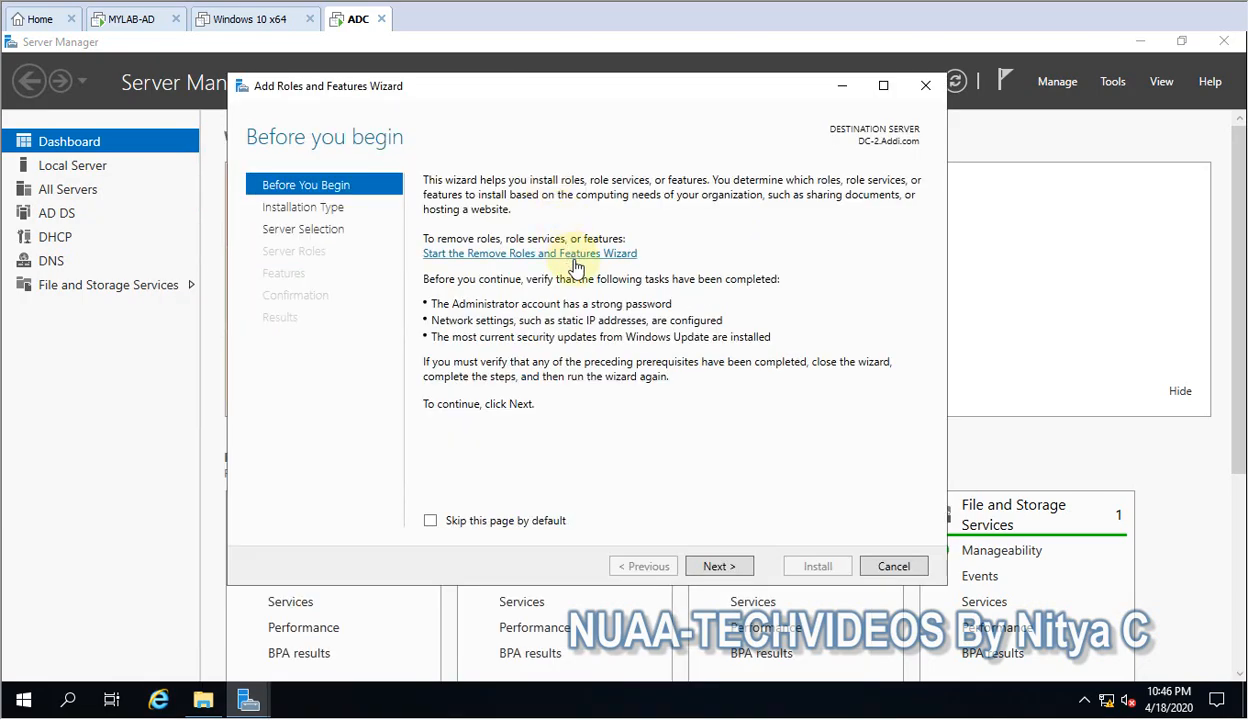
Choose a role-based or feature-based installation on the server DC-2.Addi.com from the server pool.
left_click(718, 567)
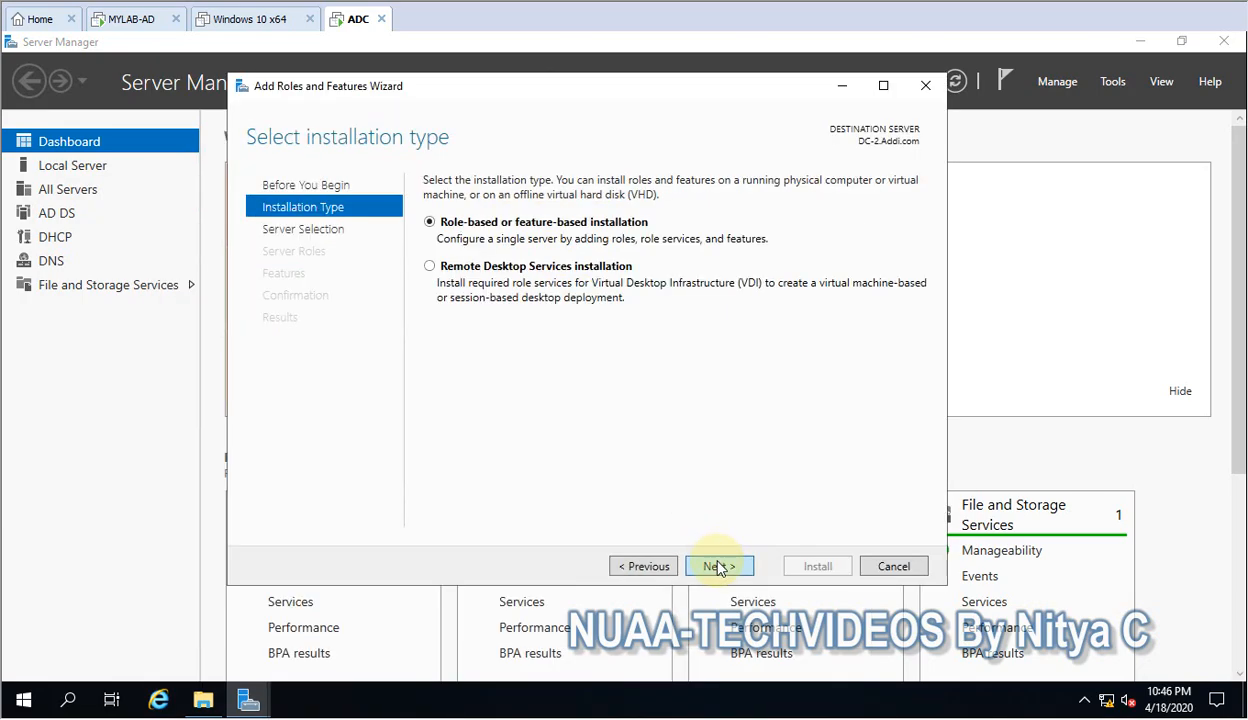
left_click(718, 567)
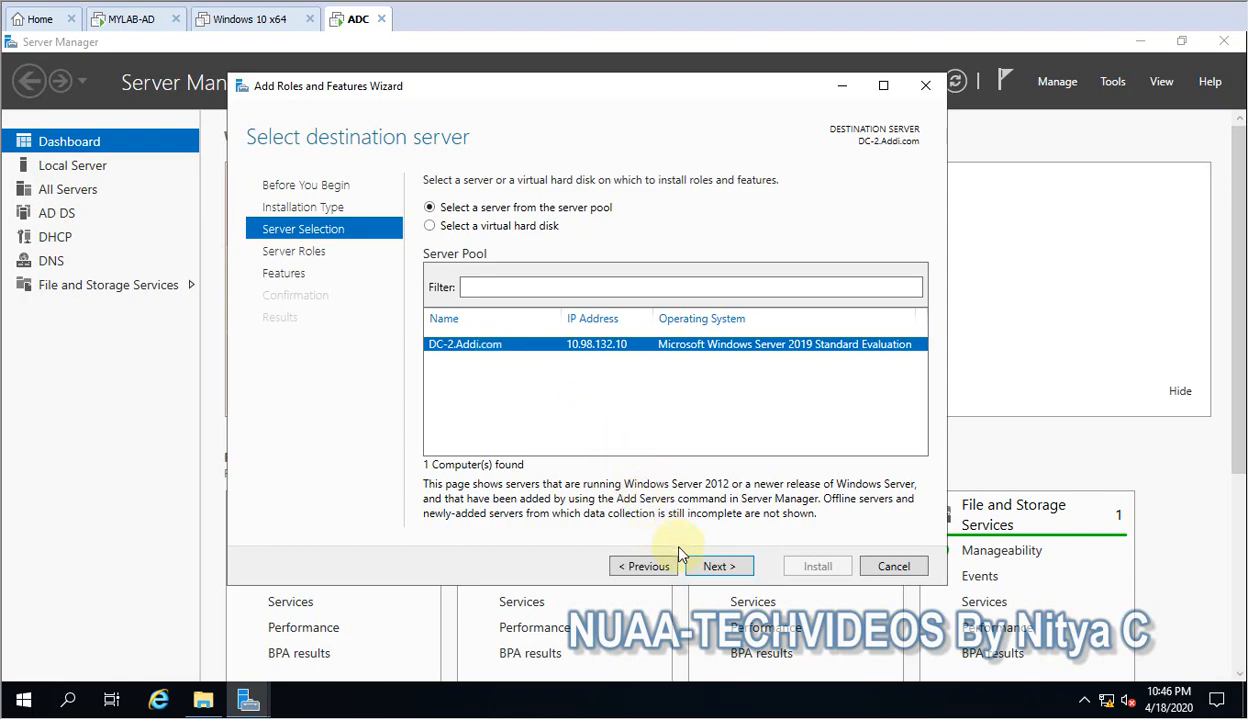
left_click(729, 569)
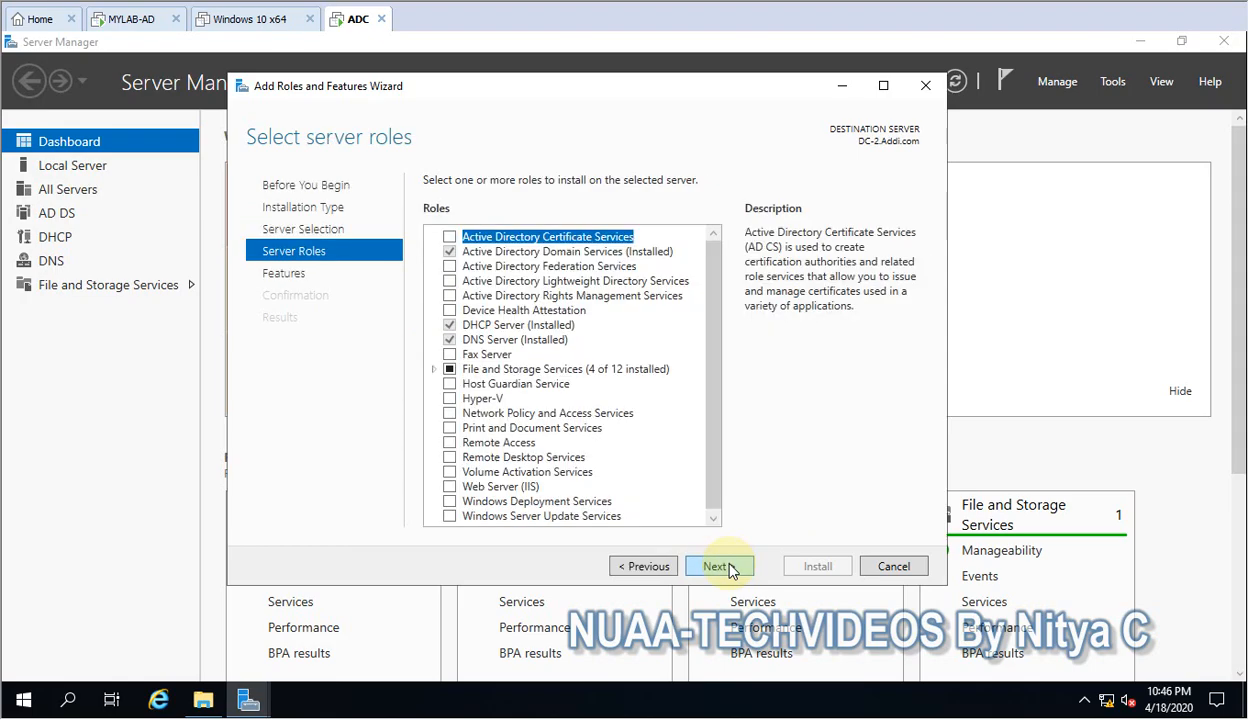
Add the Windows Deployment Services role with its management tools, keep the default features and continue to its role services.
scroll(720, 390, "down", 1)
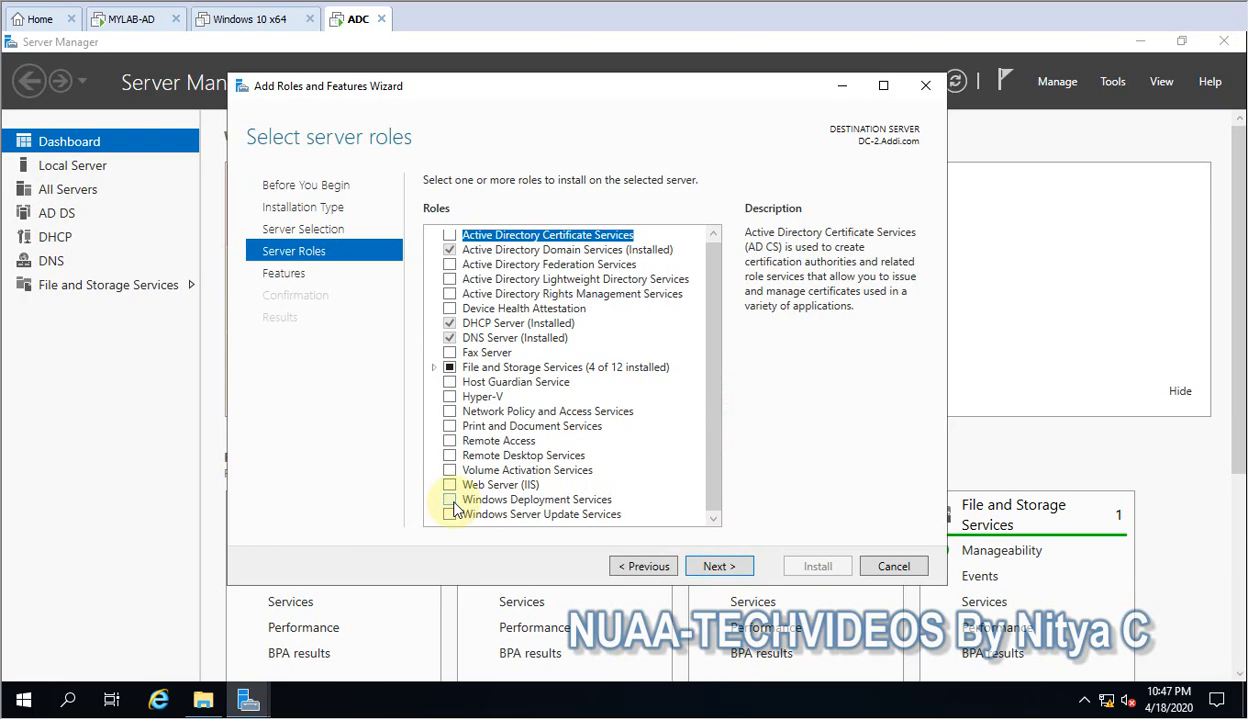
left_click(485, 500)
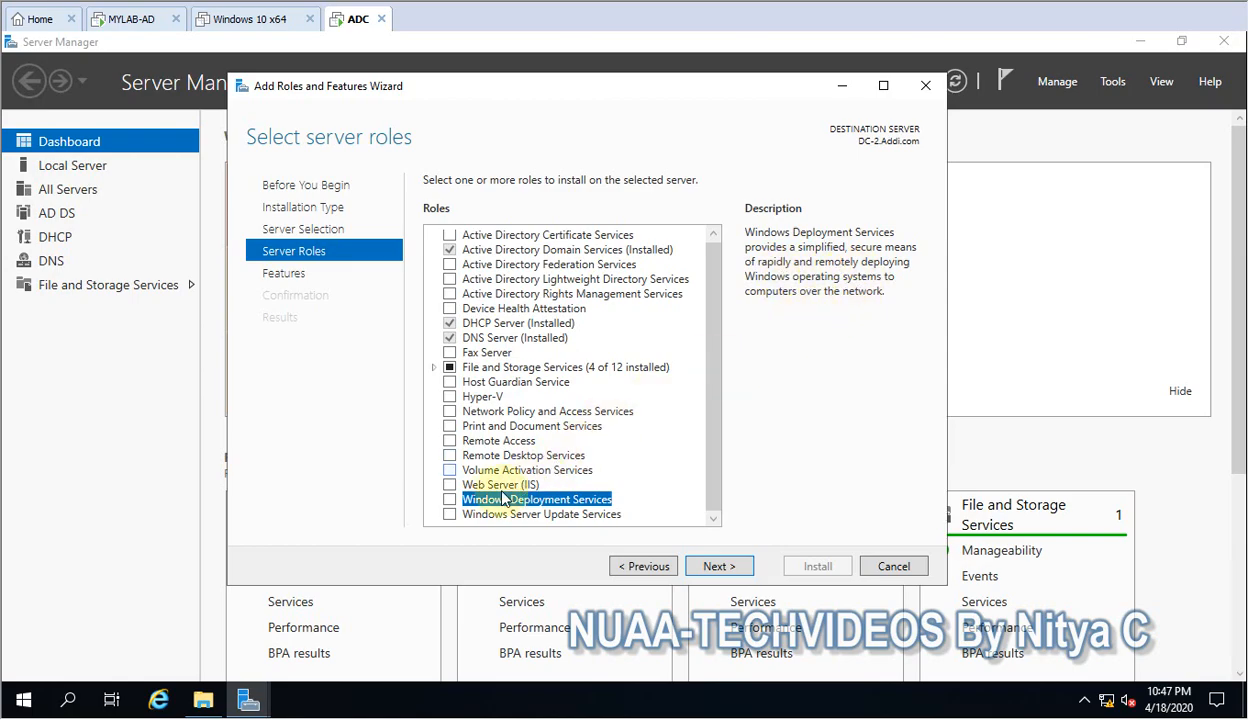
left_click(451, 502)
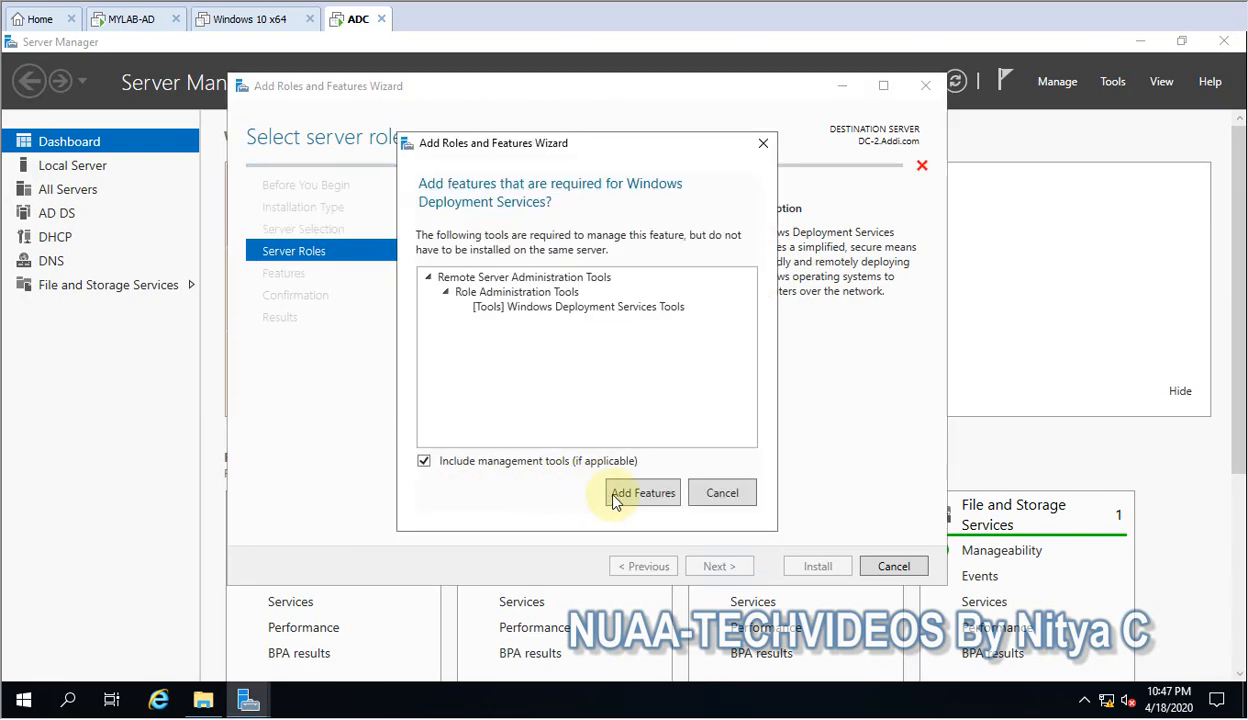
left_click(618, 494)
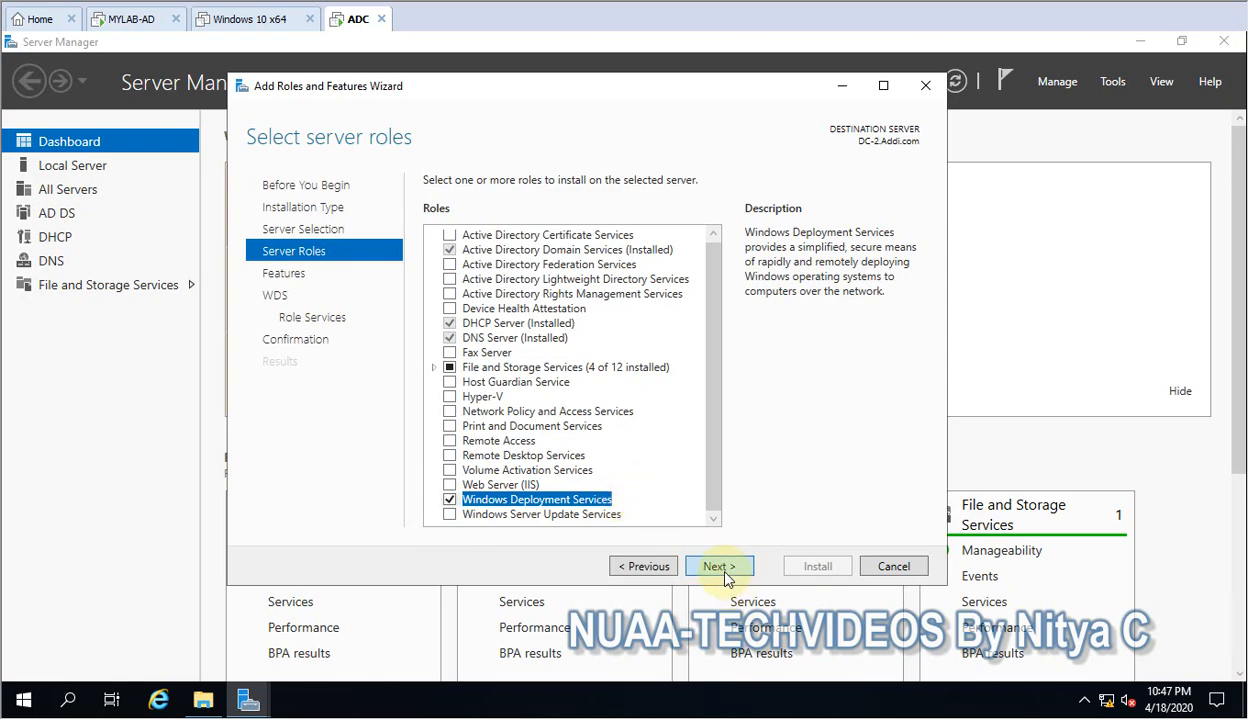
left_click(722, 568)
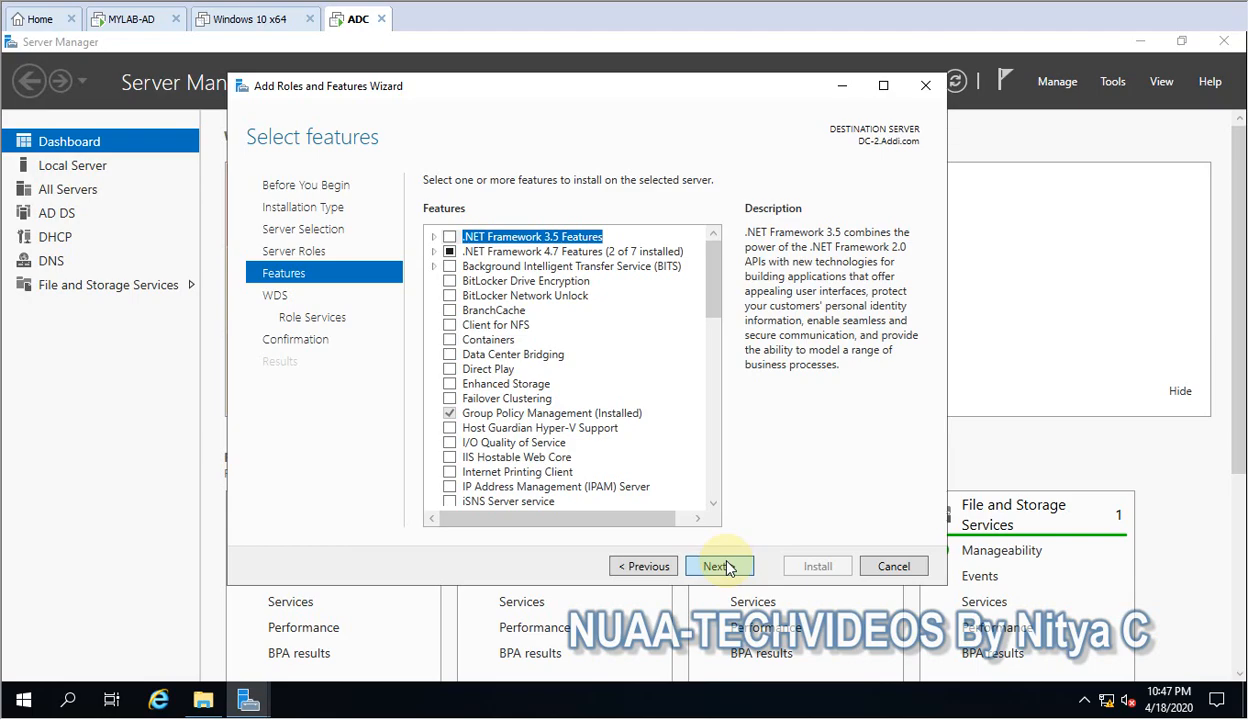
left_click(727, 568)
left_click(727, 568)
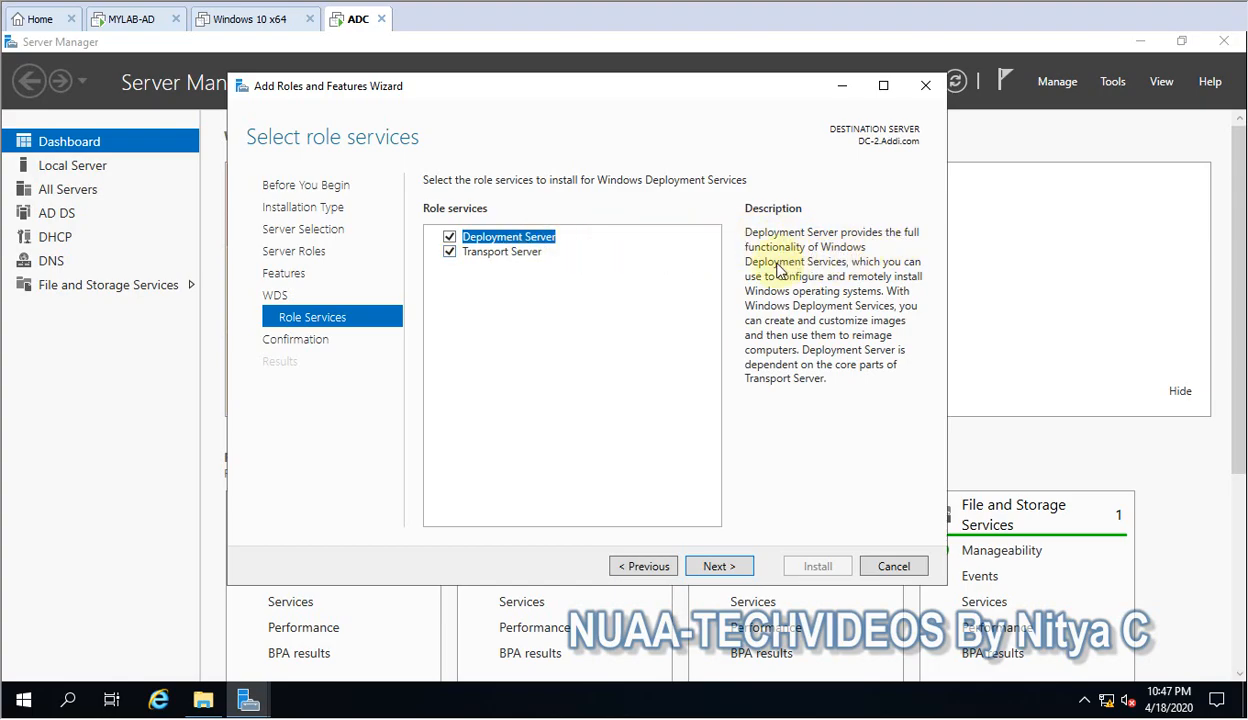
left_click(502, 251)
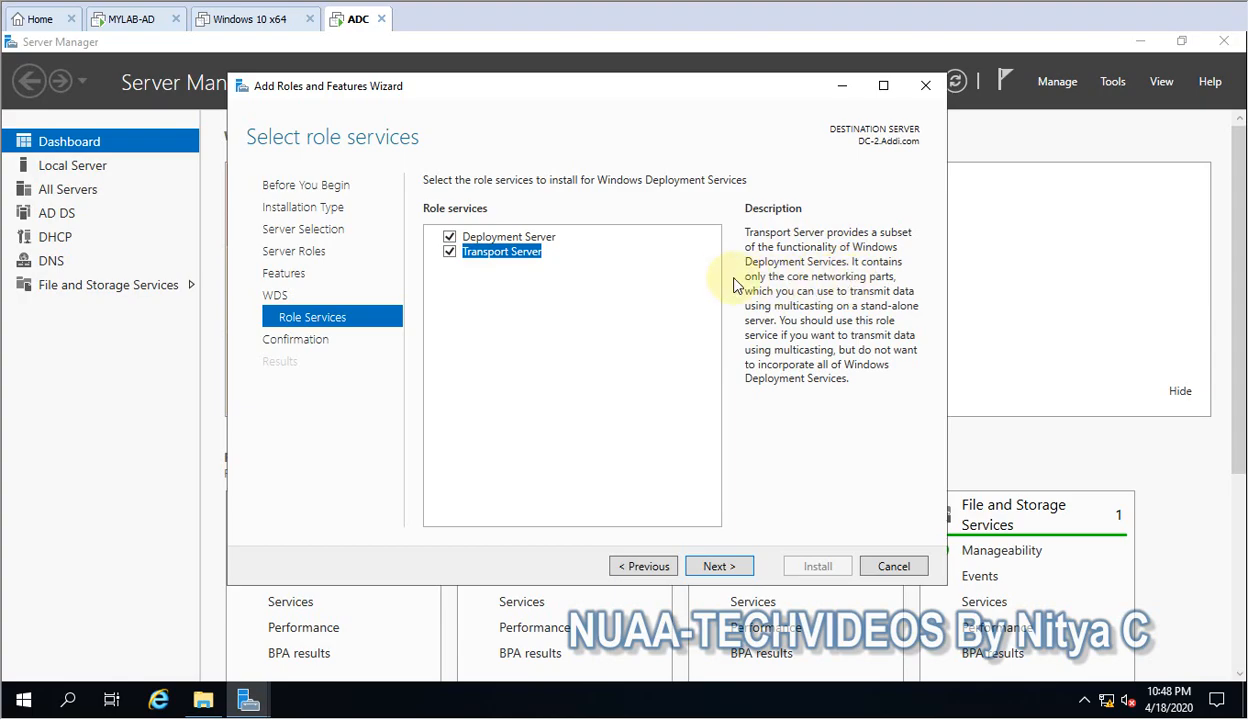
left_click(450, 252)
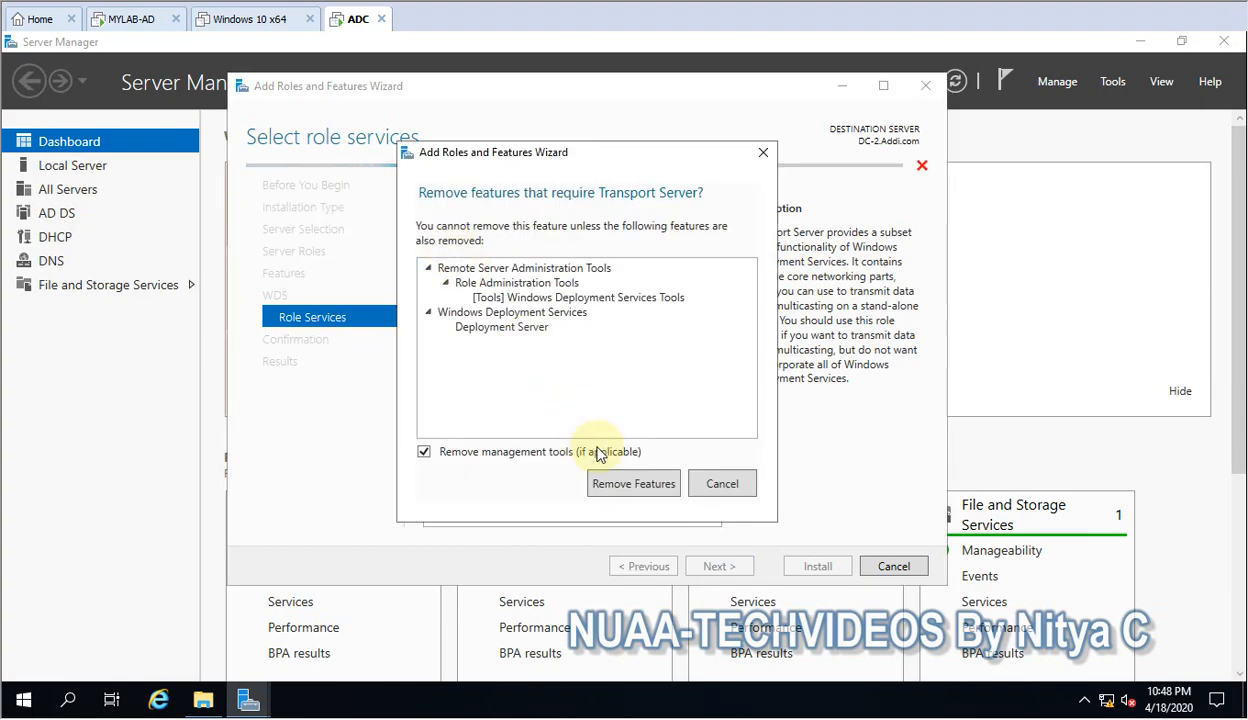
left_click(719, 482)
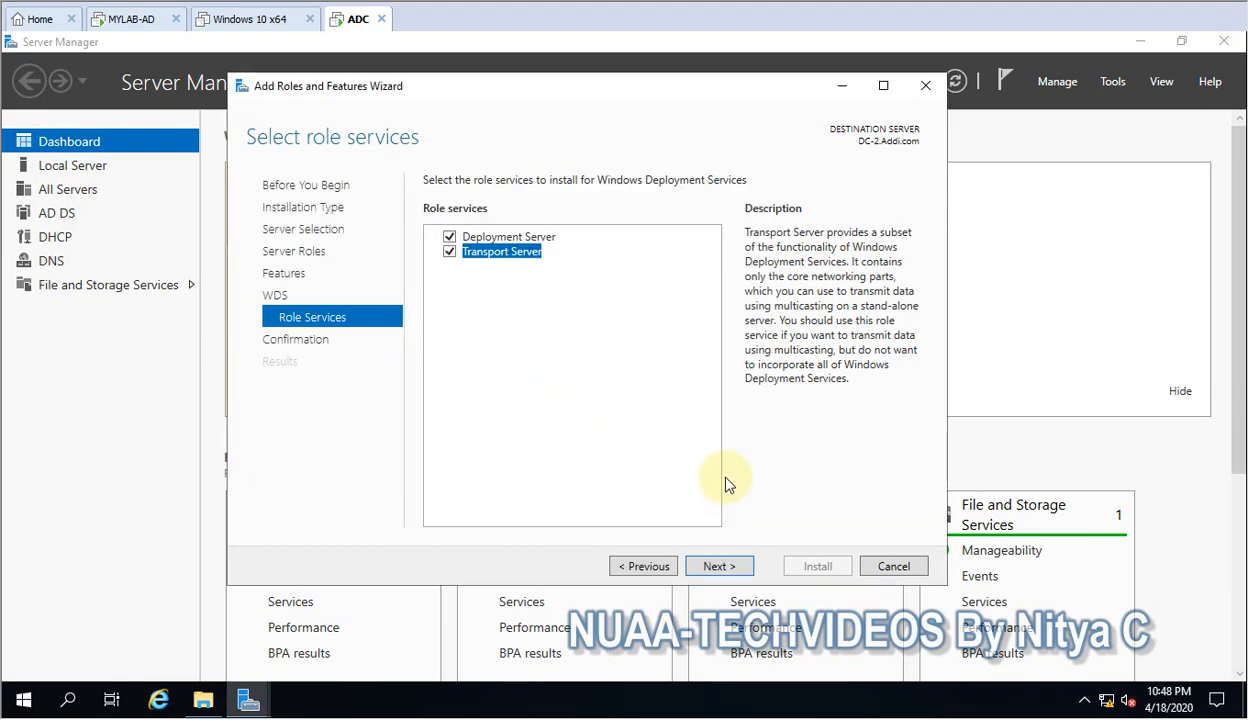
Install both the Deployment Server and Transport Server role services with automatic restart allowed, and close the finished wizard.
left_click(720, 566)
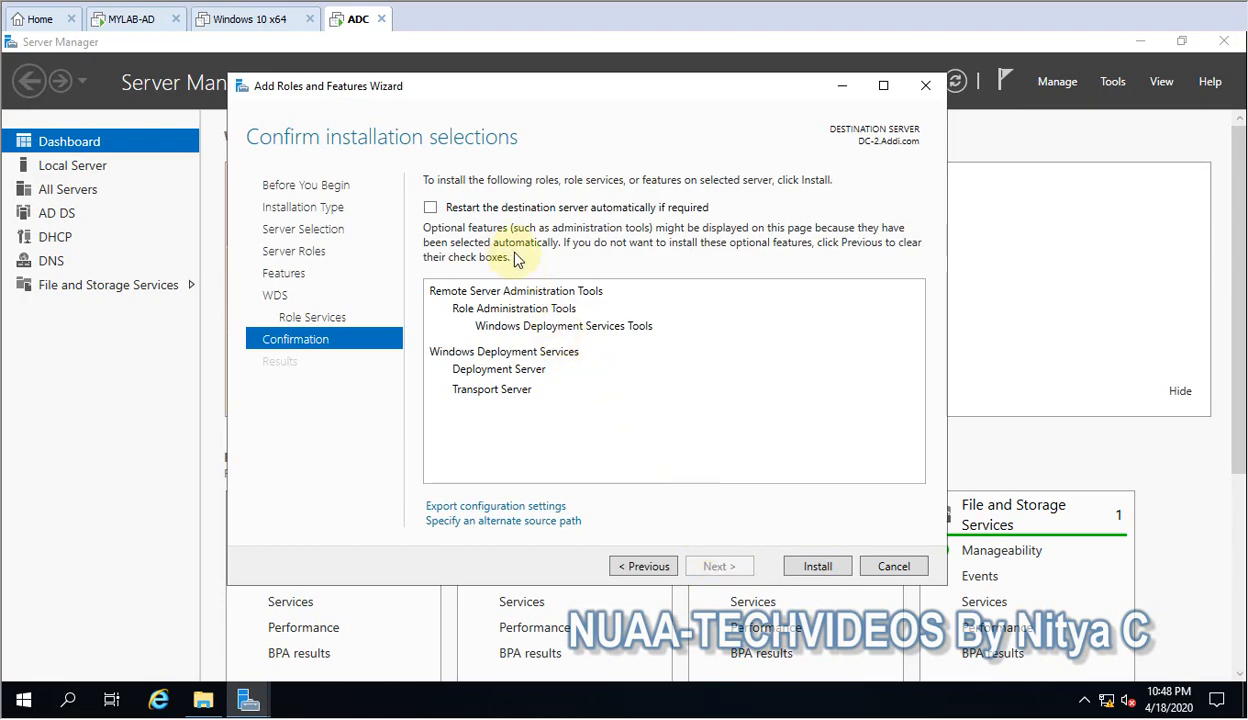
left_click(487, 210)
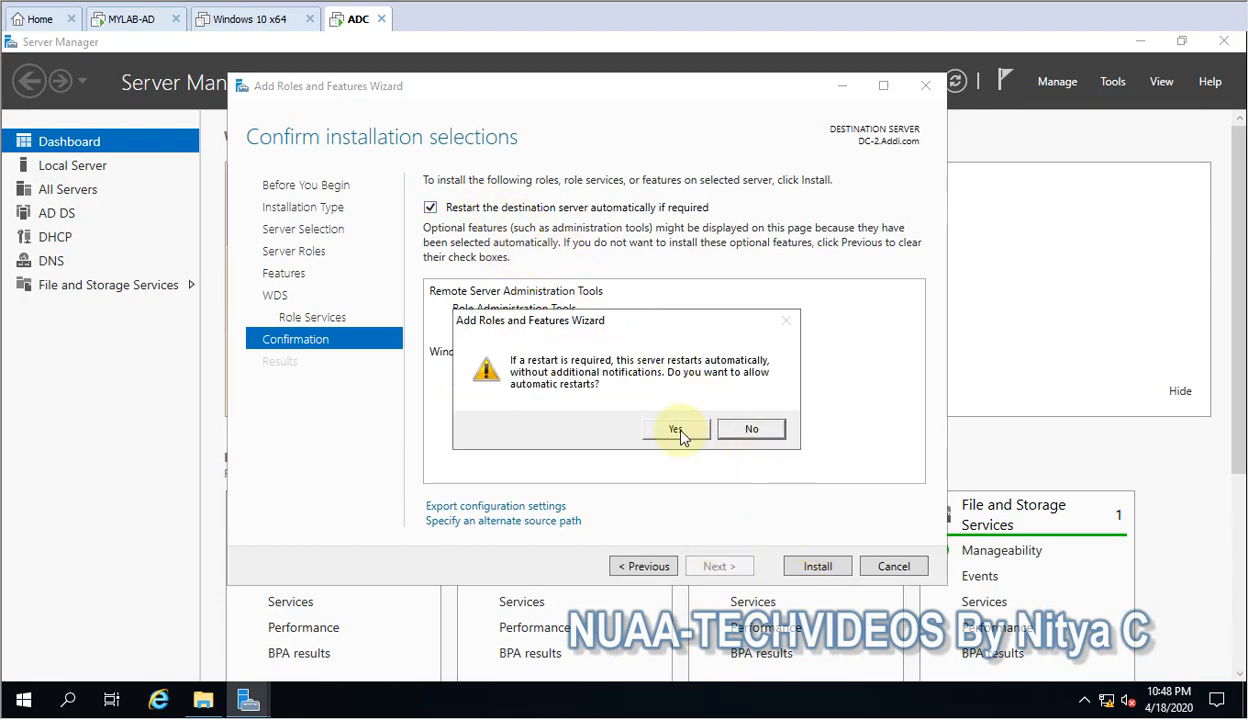
left_click(677, 427)
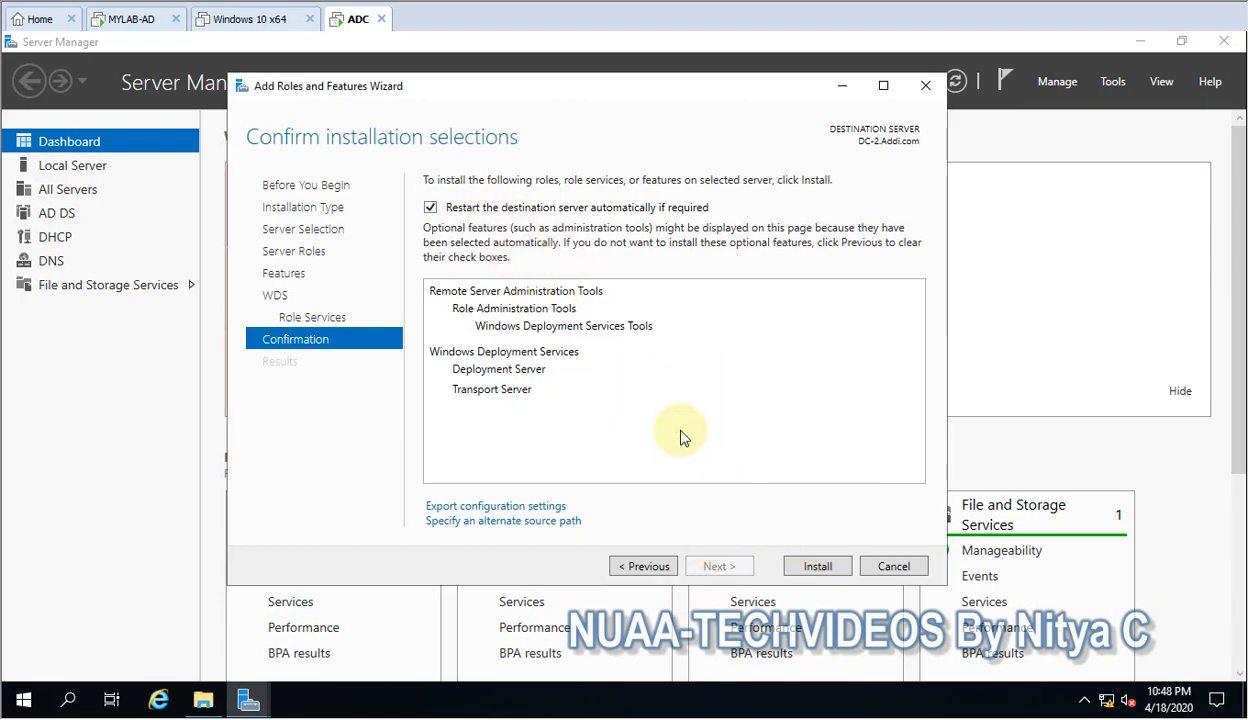
left_click(815, 568)
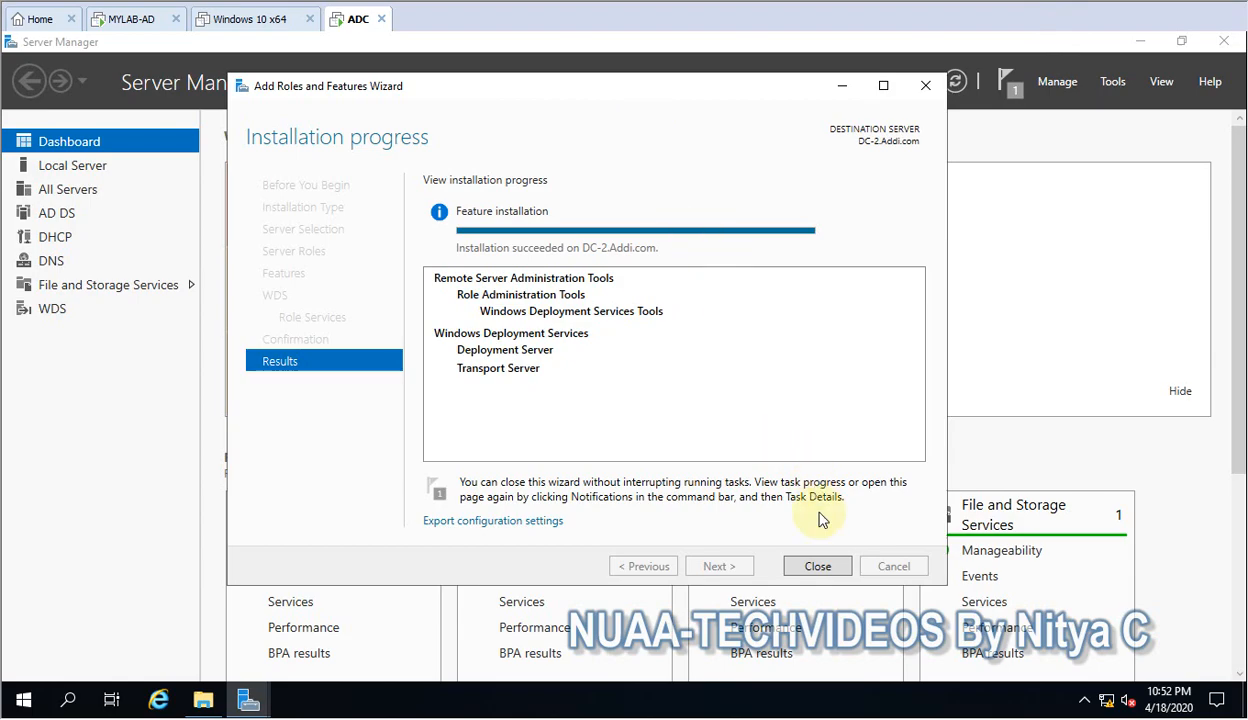
left_click(814, 567)
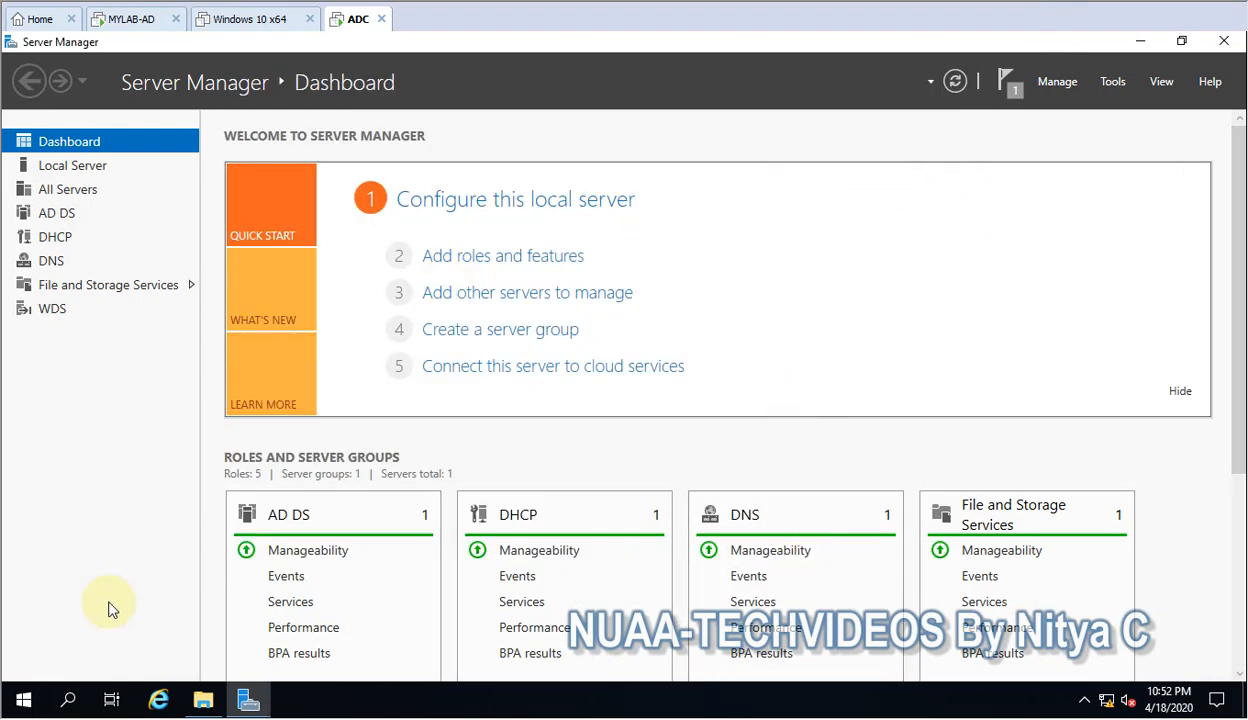
Restart the server, giving Other (Planned) as the shutdown reason.
left_click(26, 698)
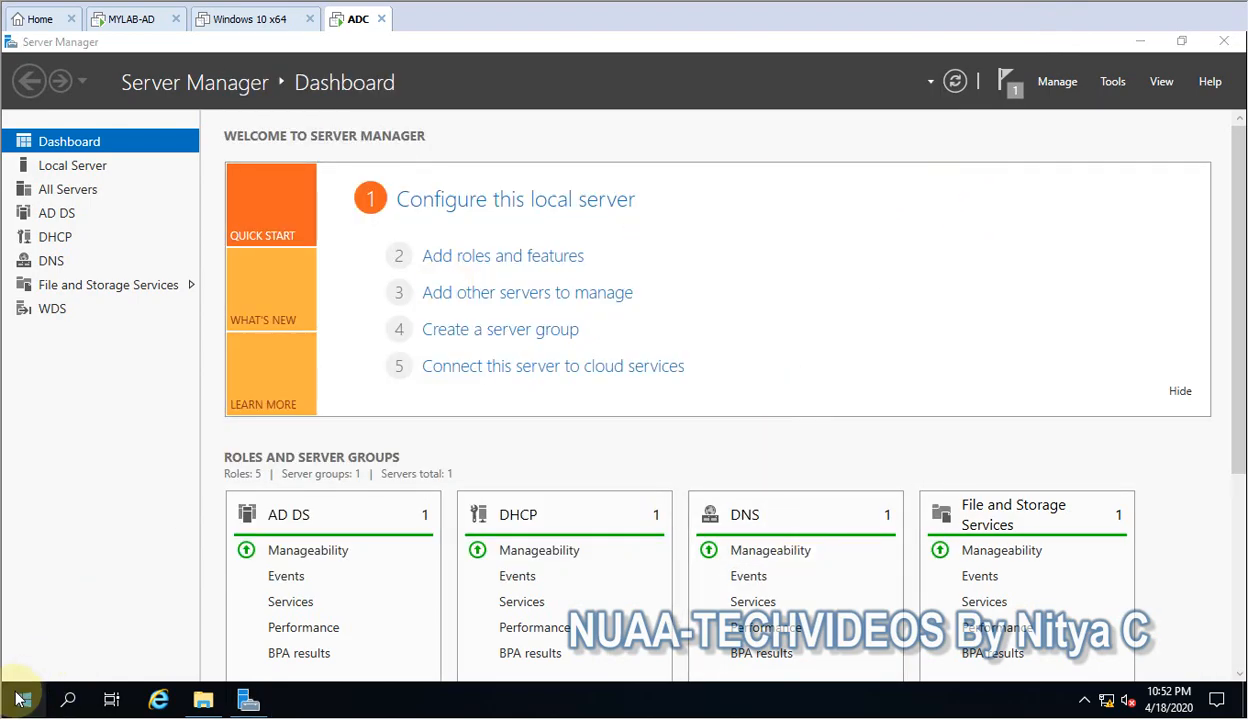
right_click(22, 698)
mouse_move(80, 643)
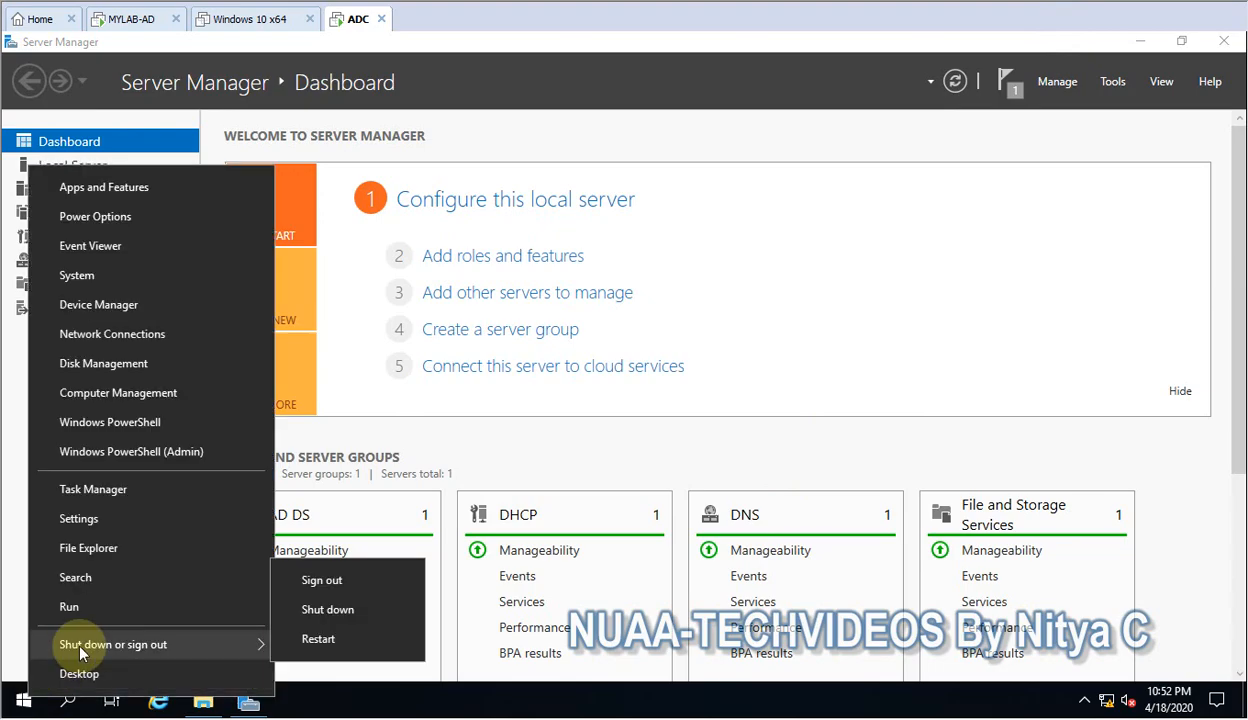
left_click(330, 637)
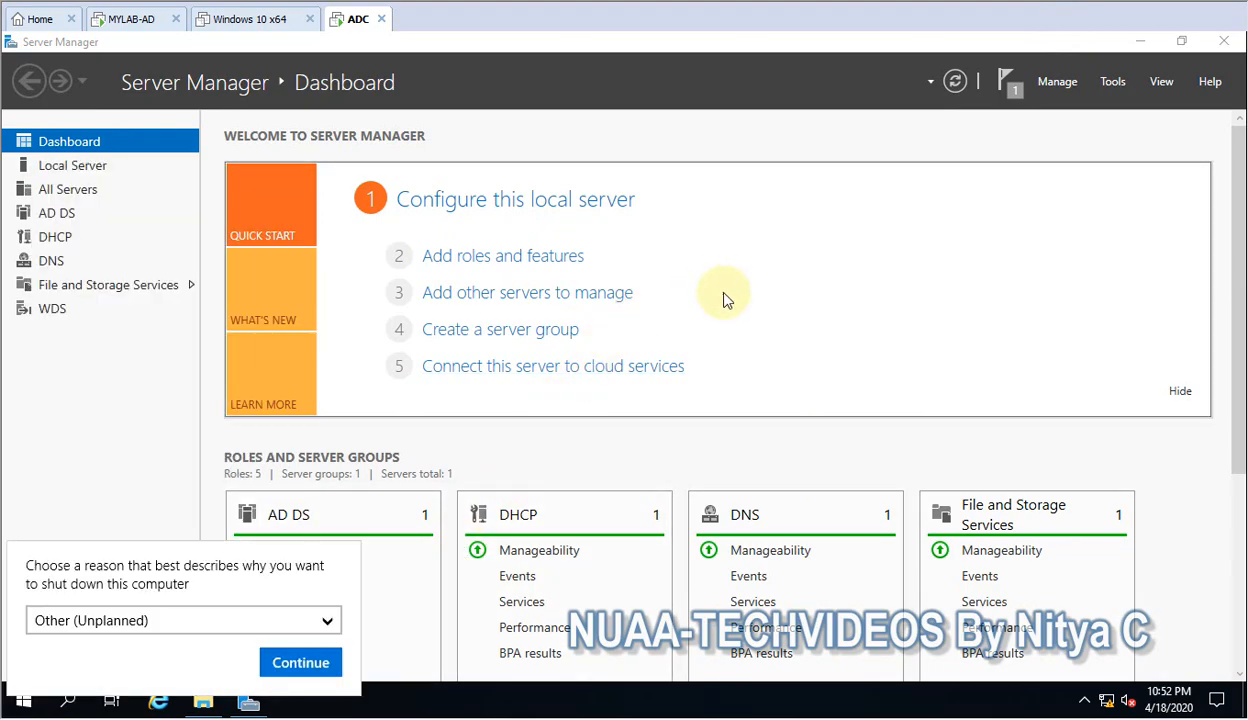
left_click(213, 625)
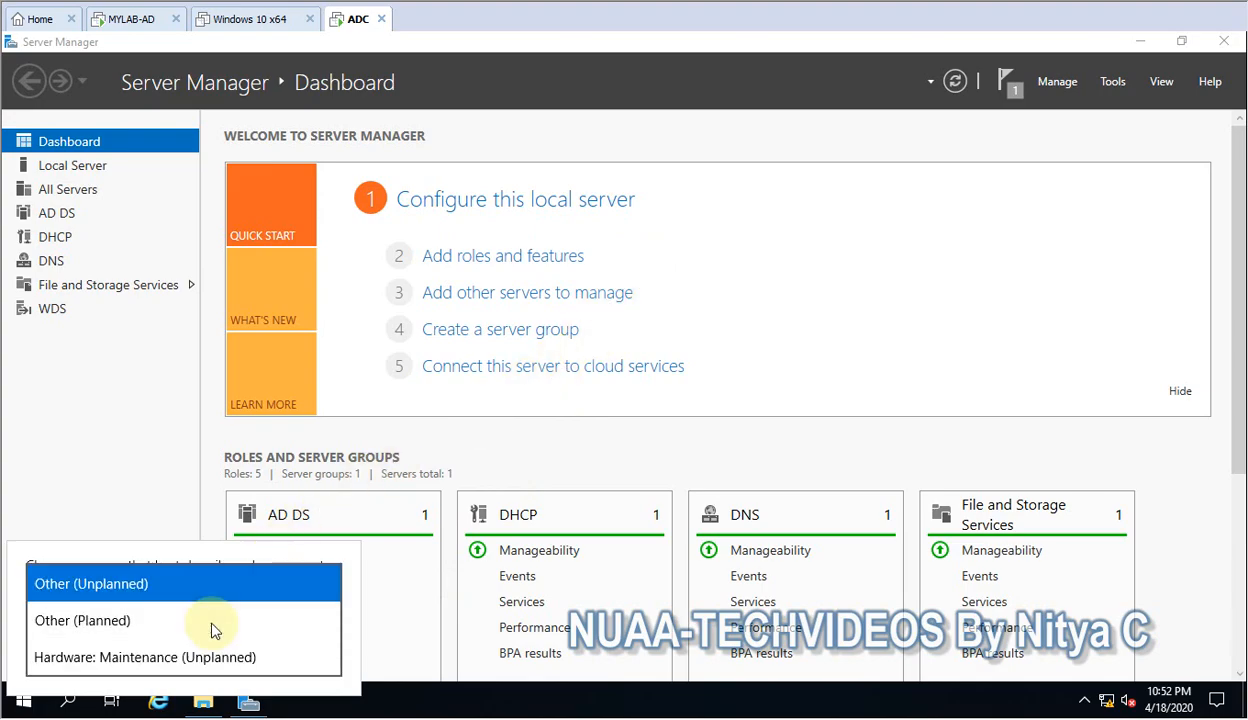
left_click(150, 621)
left_click(302, 664)
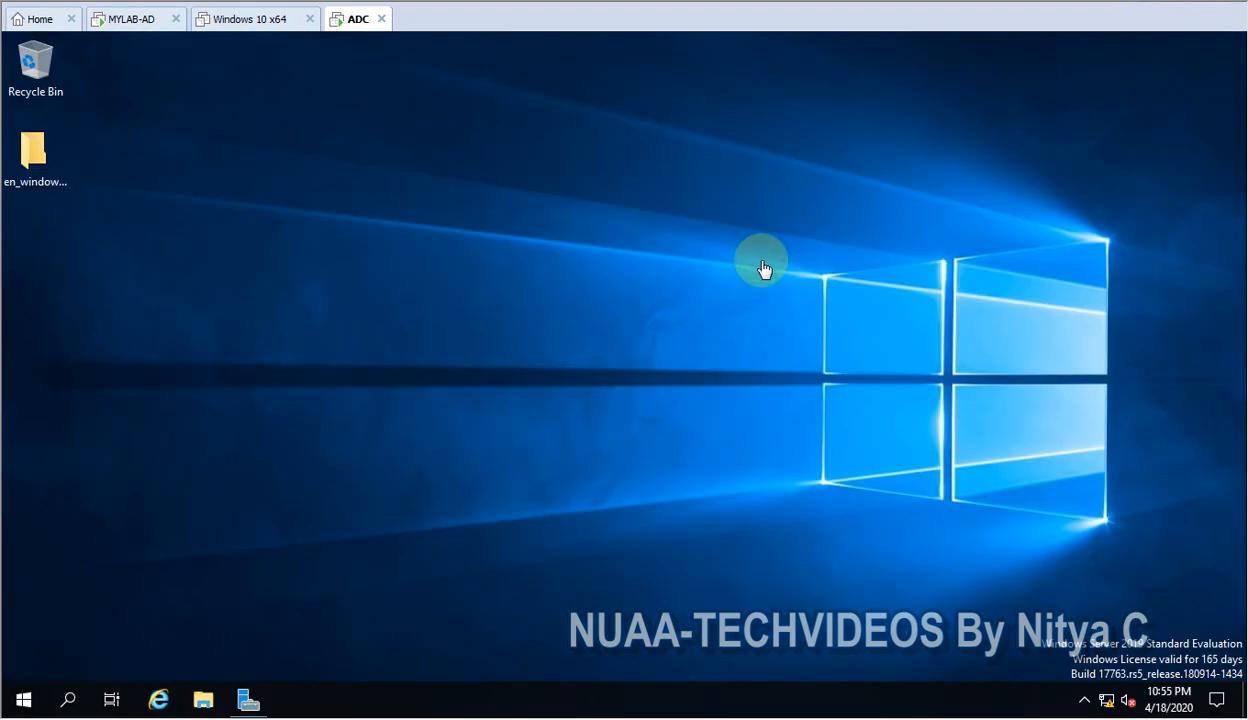
right_click(647, 285)
left_click(695, 332)
Open the Windows Deployment Services console from Server Manager and maximize its window.
left_click(249, 690)
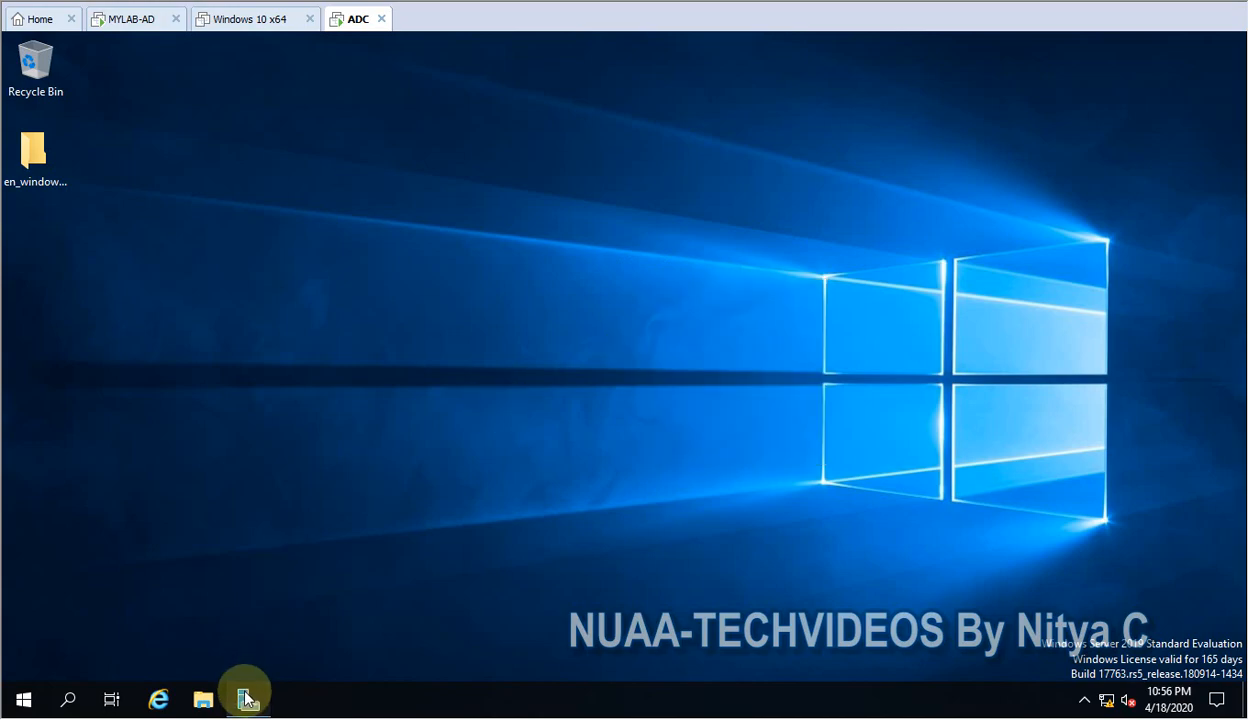
left_click(1113, 84)
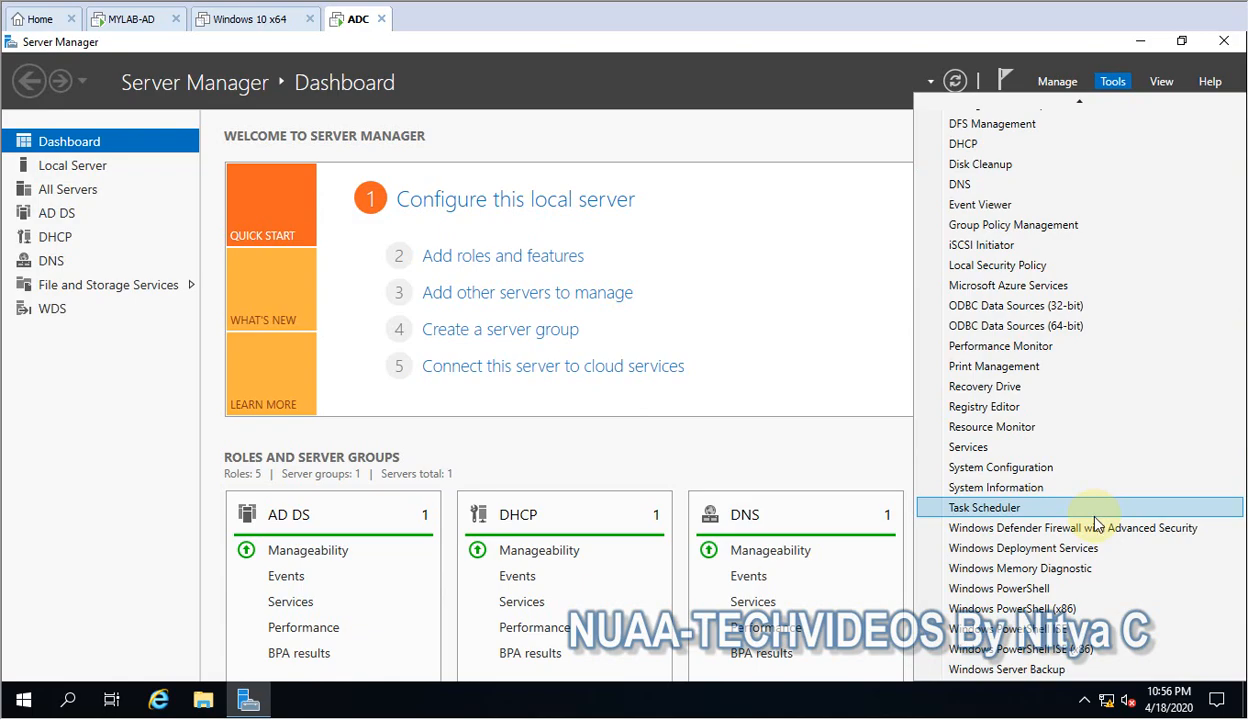
left_click(988, 550)
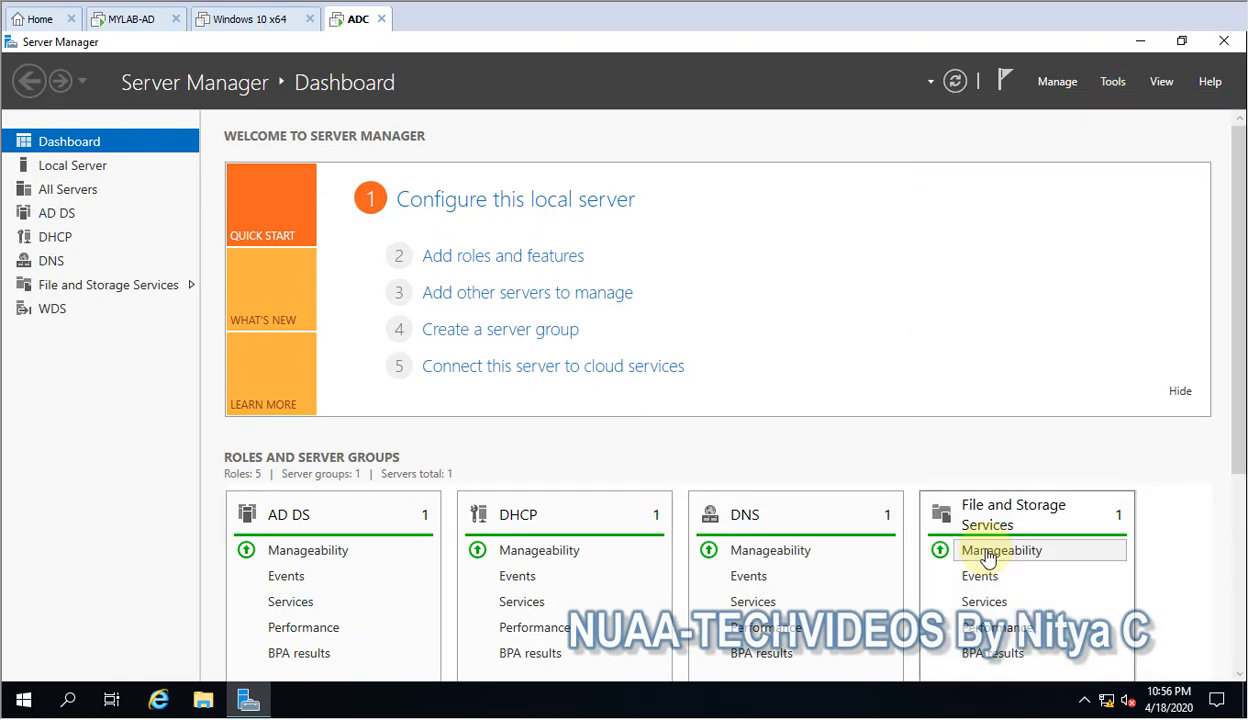
left_click(1139, 42)
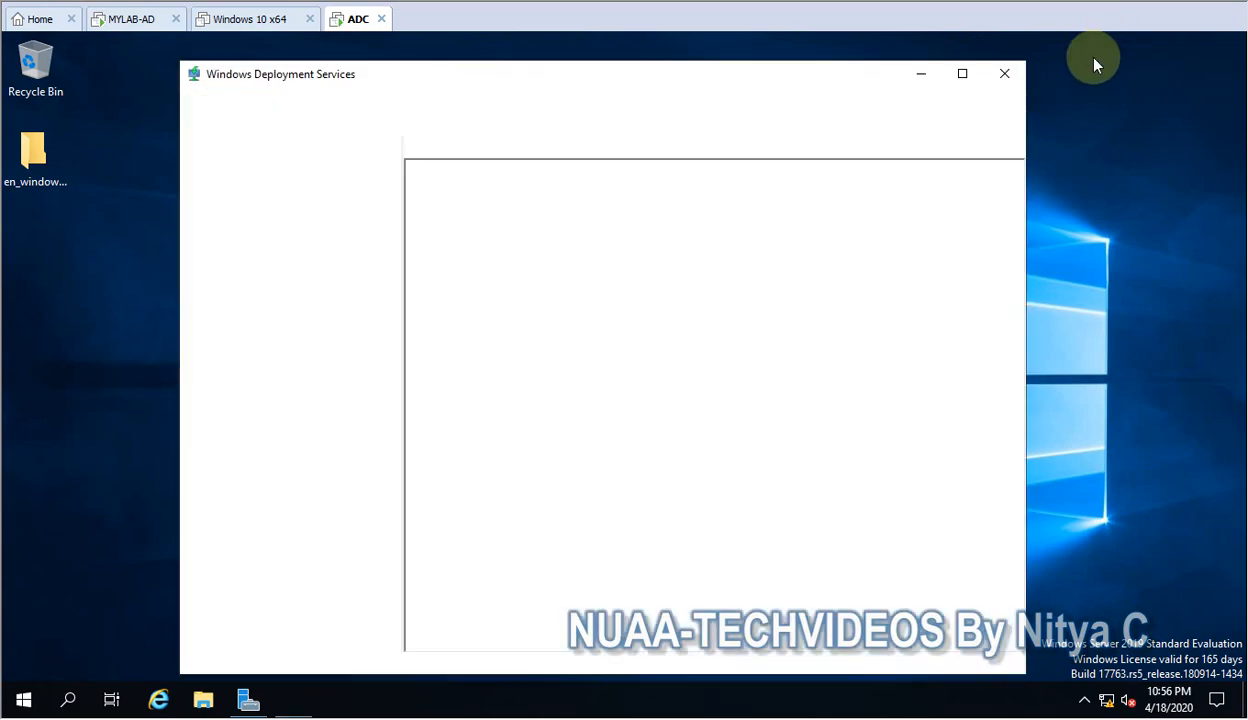
left_click(963, 75)
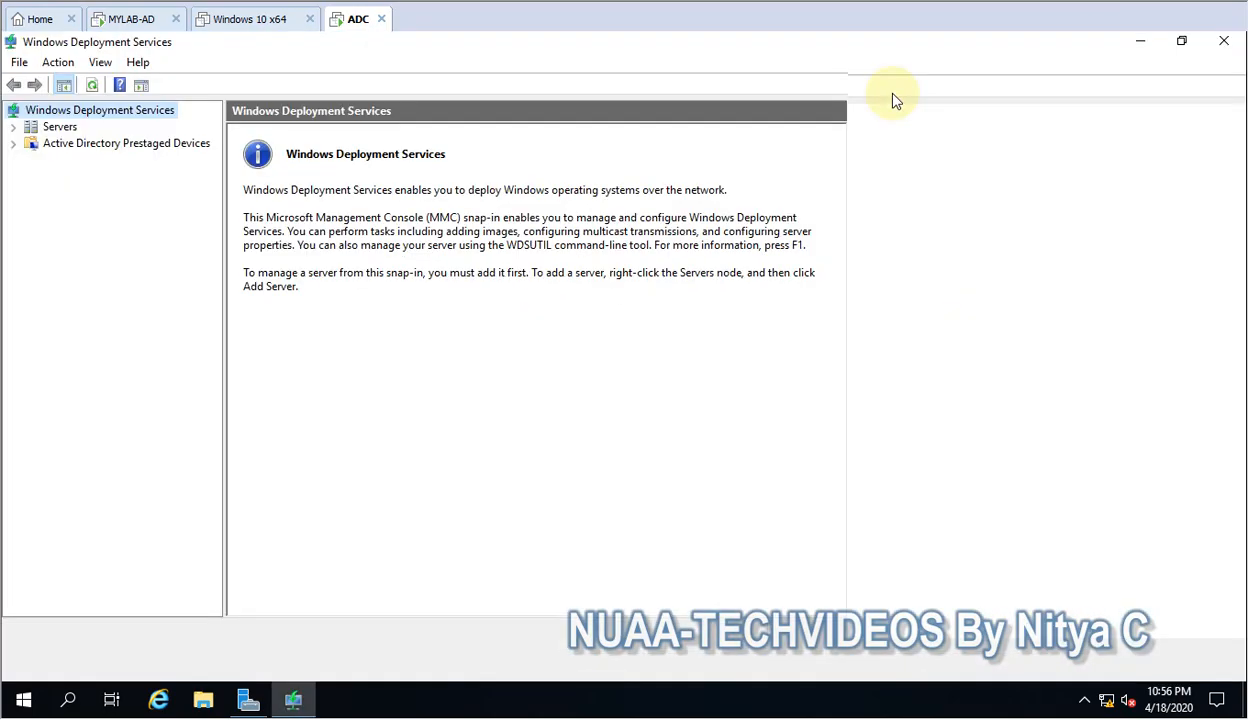
Expand the Servers node and select DC-2.Addi.com to check its configuration status and available actions.
left_click(13, 127)
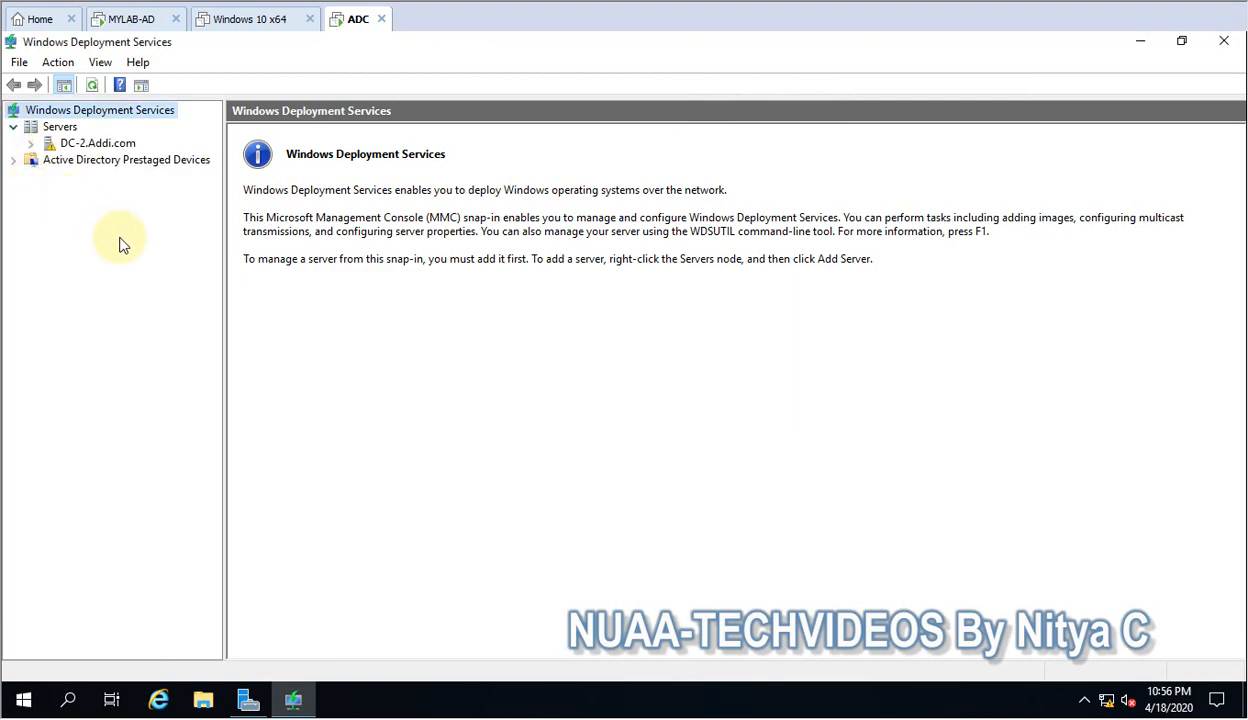
left_click(72, 145)
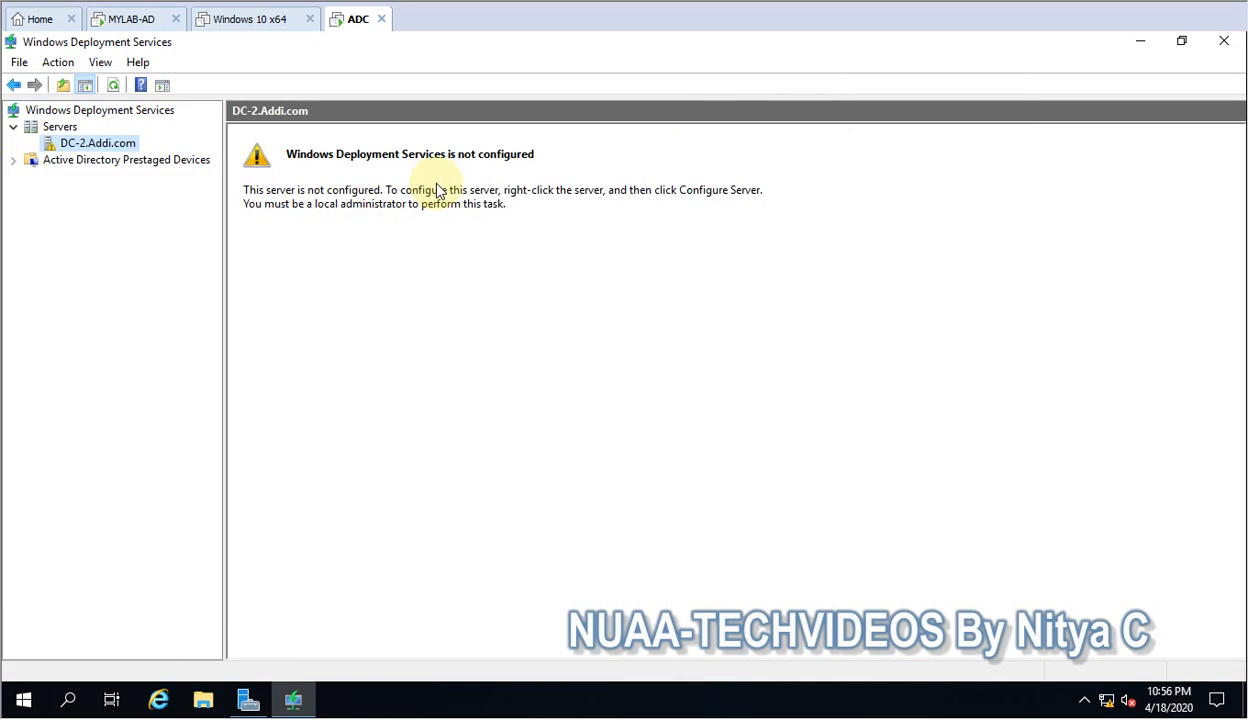
left_click(10, 160)
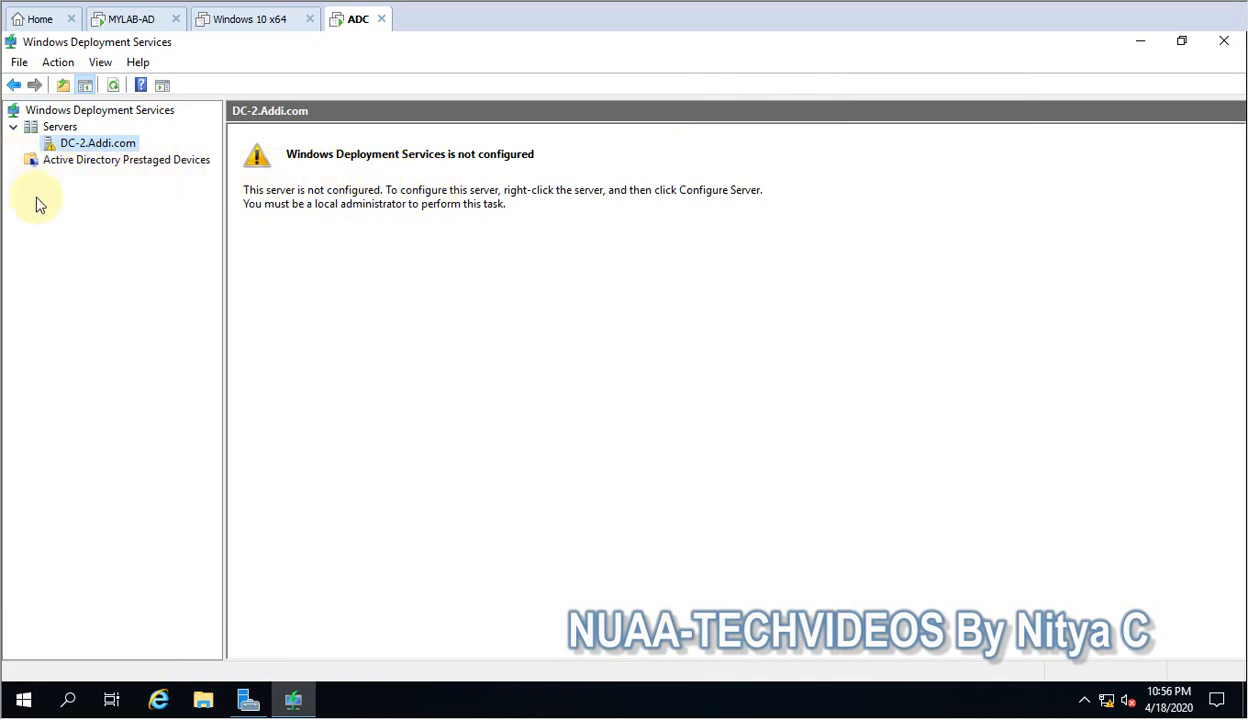
right_click(108, 156)
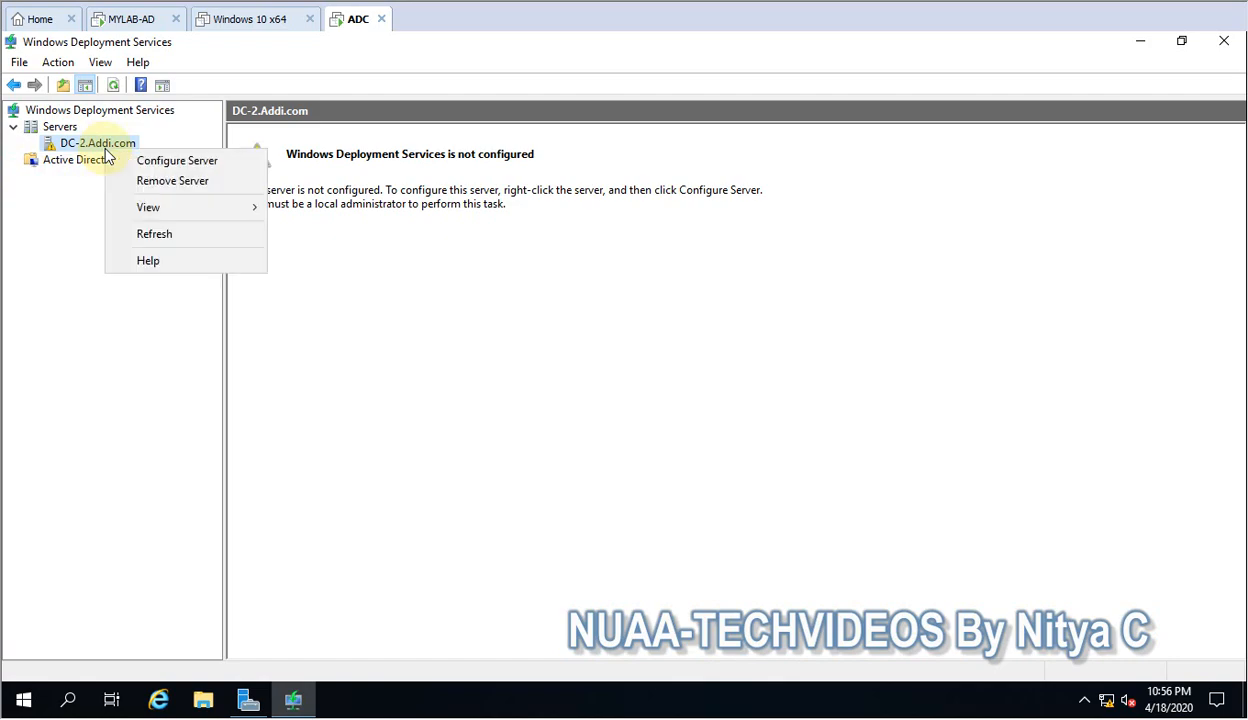
left_click(93, 272)
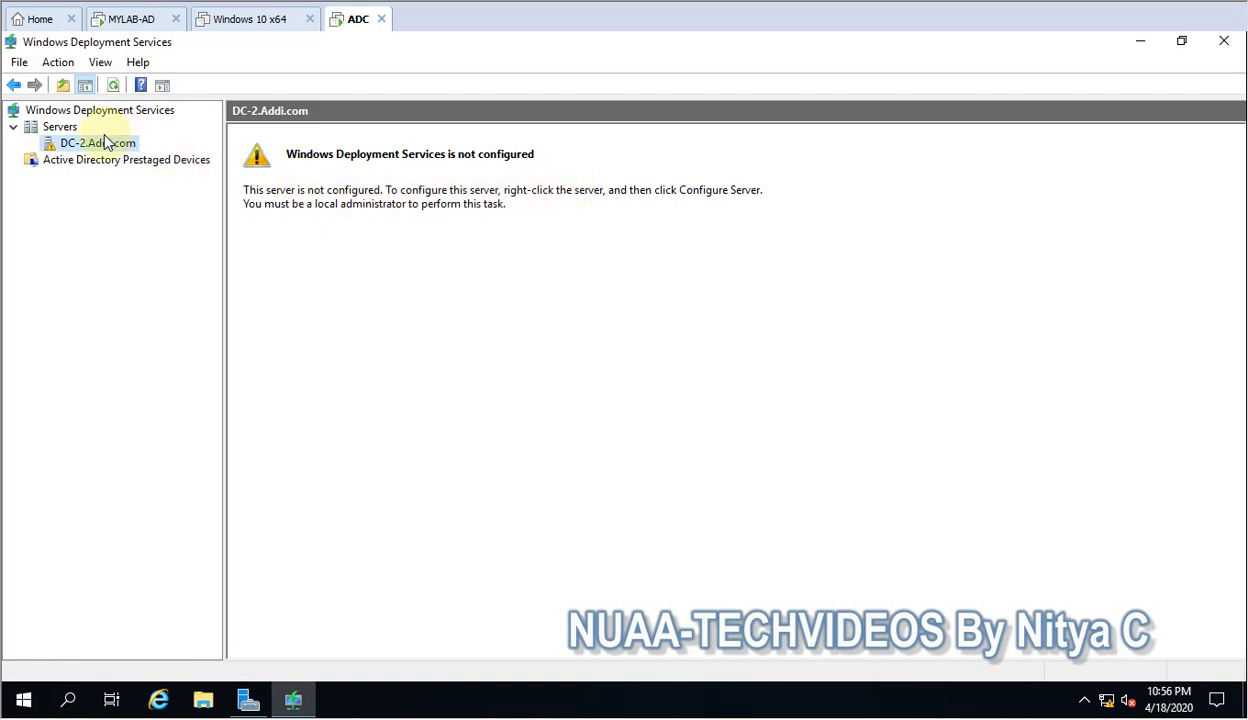
Start configuring the server DC-2.Addi.com and accept the Integrated with Active Directory install option.
right_click(86, 149)
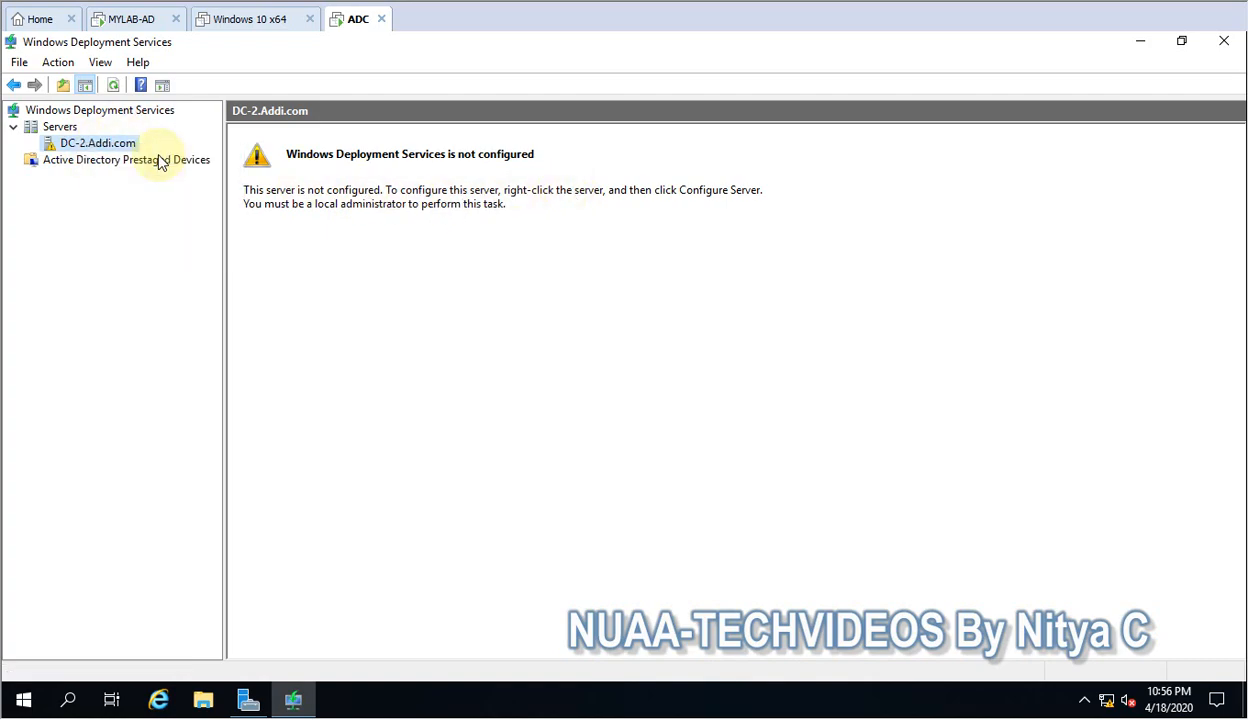
left_click(160, 156)
left_click(766, 550)
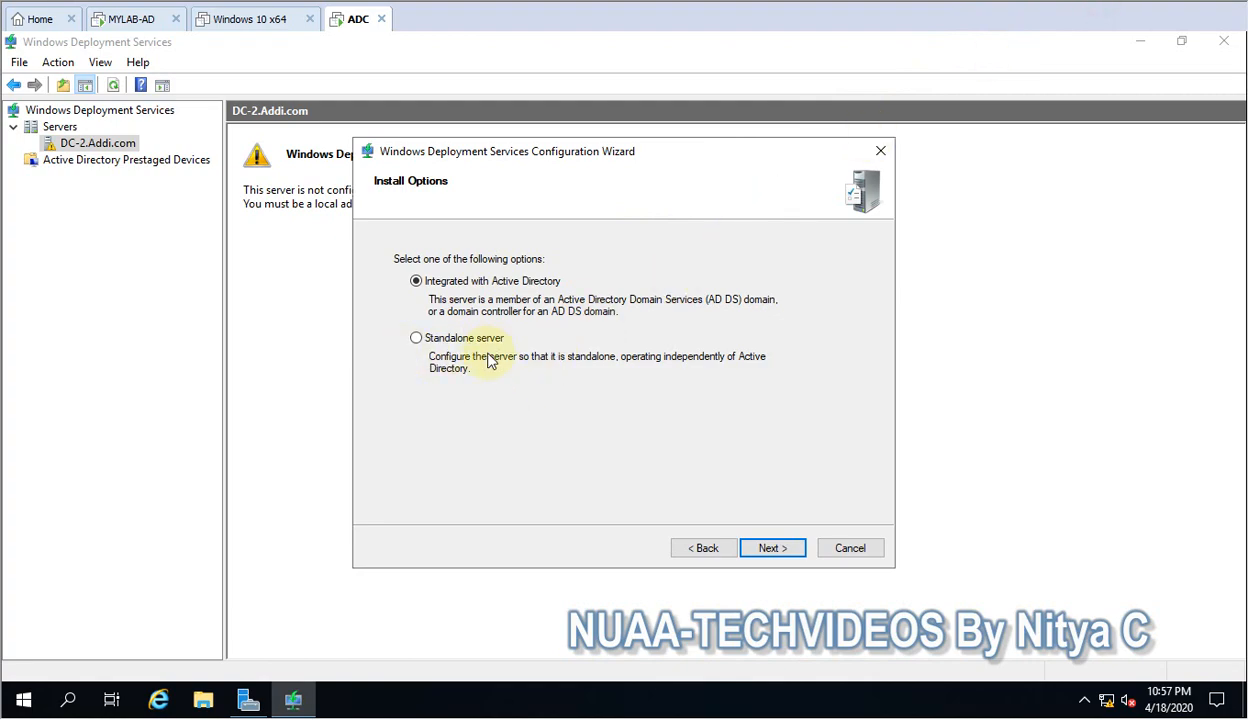
left_click(766, 548)
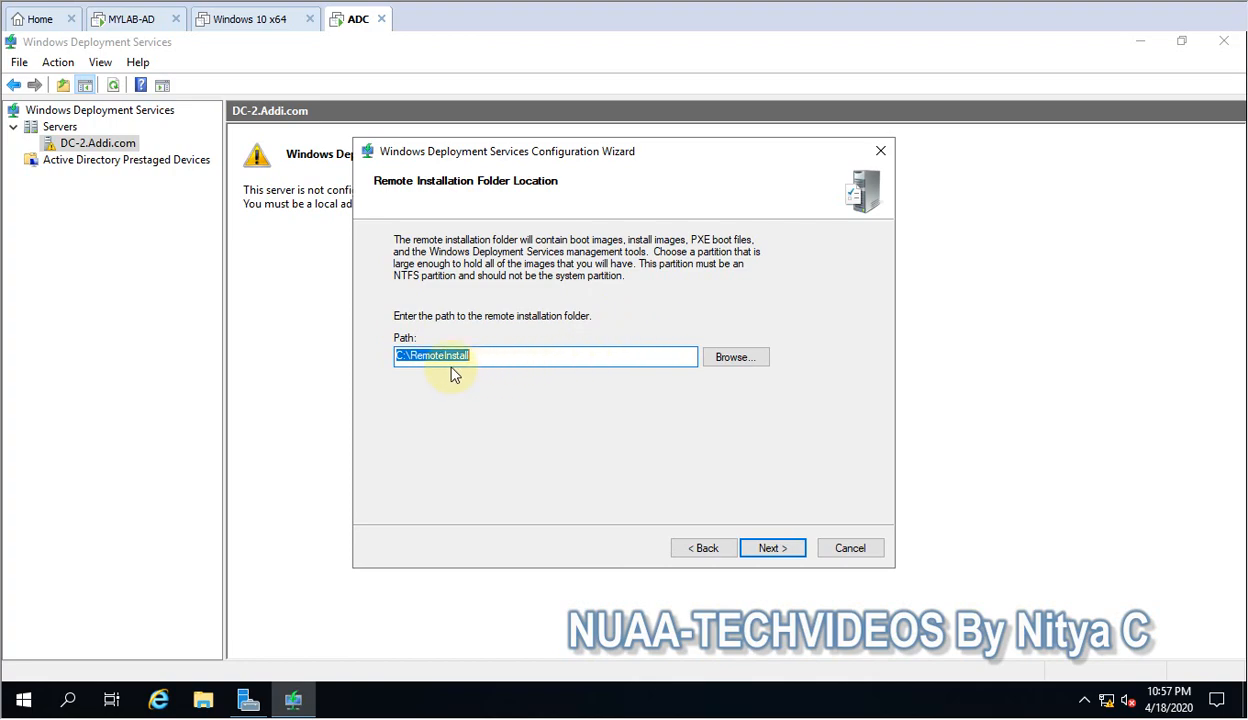
Accept C:\RemoteInstall as the remote installation folder and agree to keep it on the system volume.
left_click(499, 357)
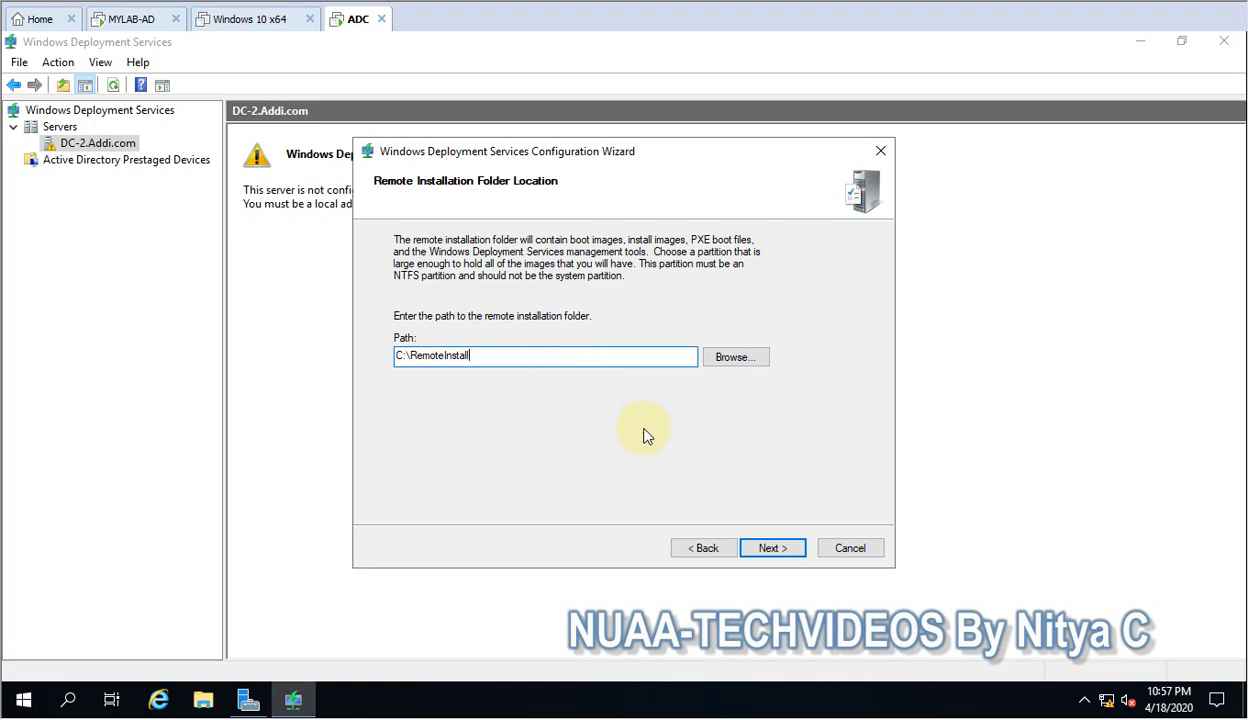
left_click(770, 550)
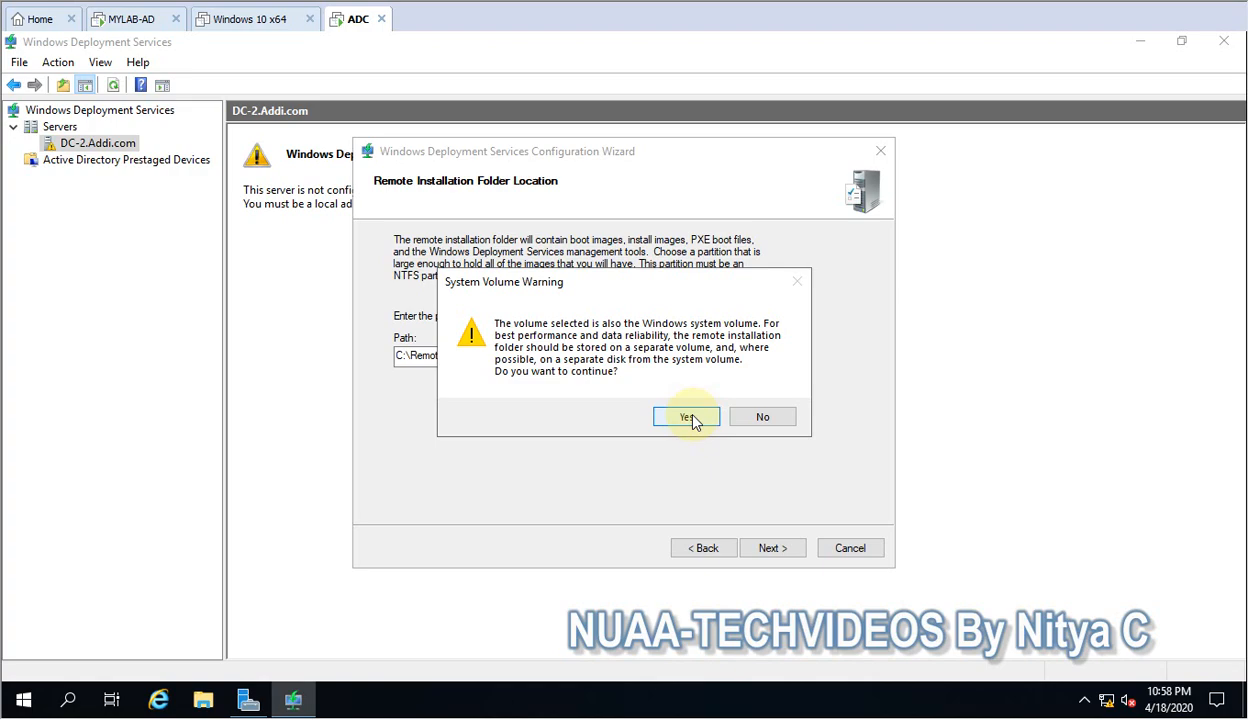
left_click(688, 417)
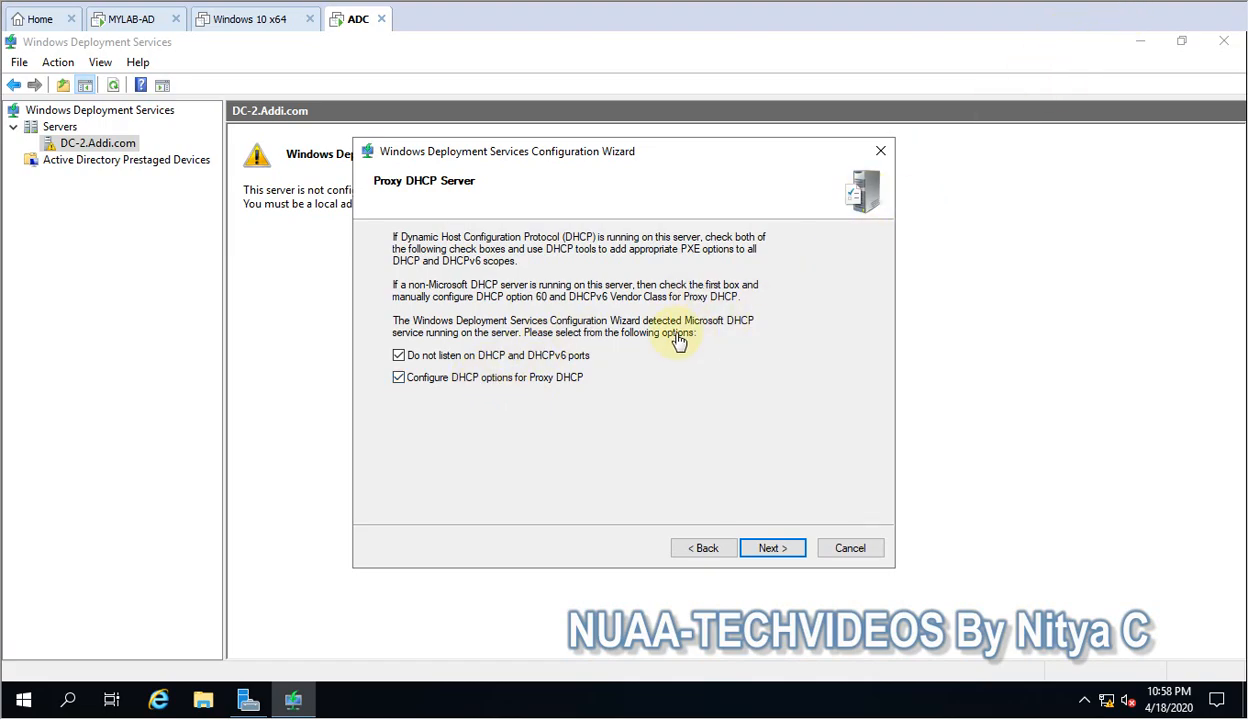
Accept the Proxy DHCP settings for not listening on DHCP and DHCPv6 ports and configuring DHCP options for Proxy DHCP.
left_click(398, 356)
left_click(398, 378)
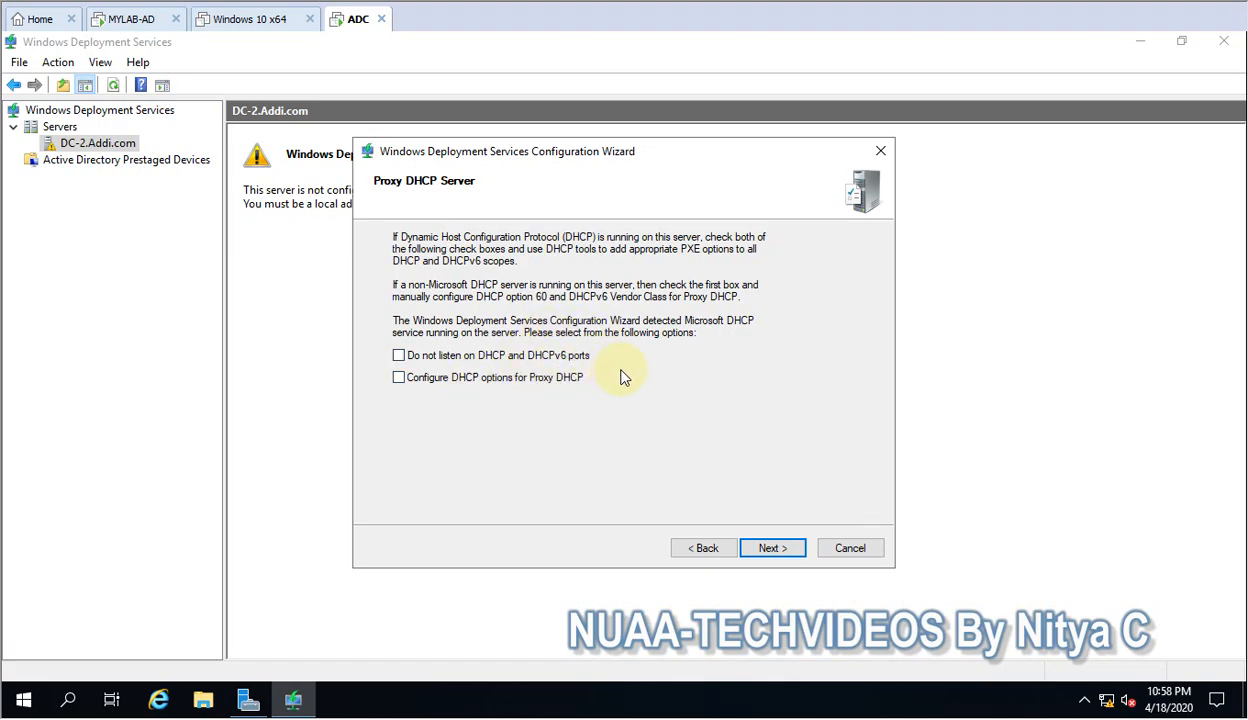
left_click(778, 552)
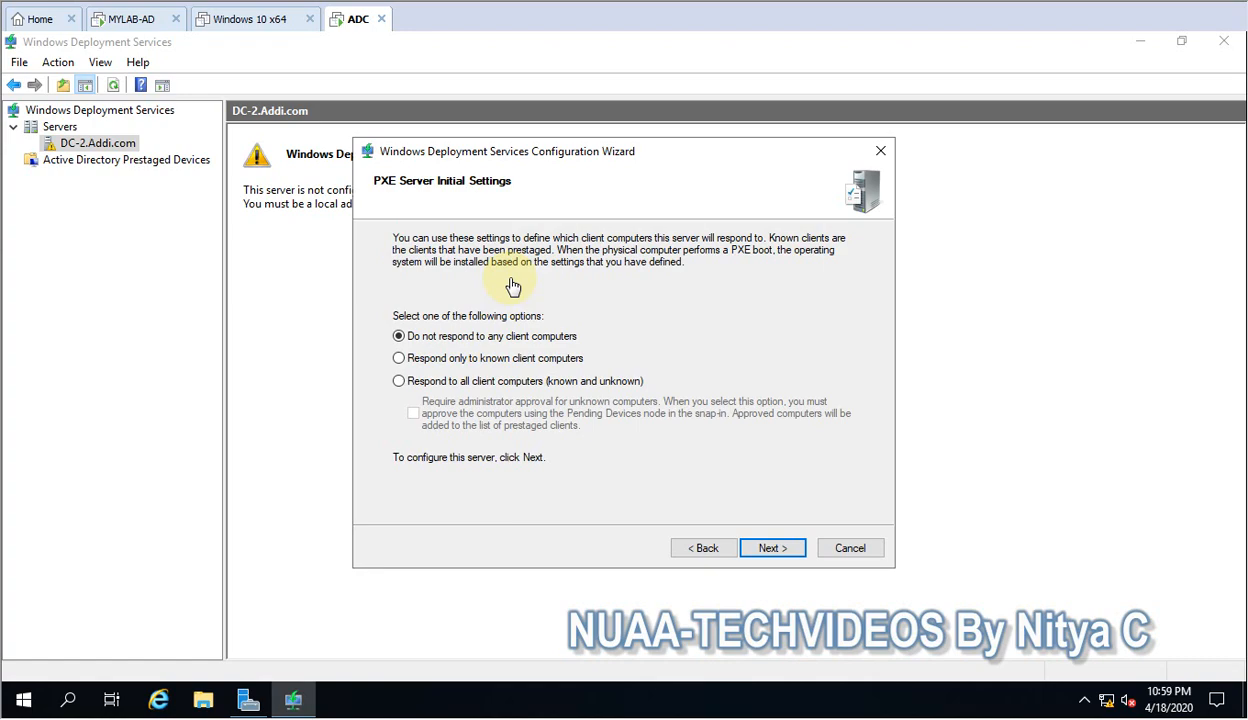
Set the PXE server to respond to all client computers, requiring administrator approval for unknown ones, and finish the configuration wizard.
left_click(400, 381)
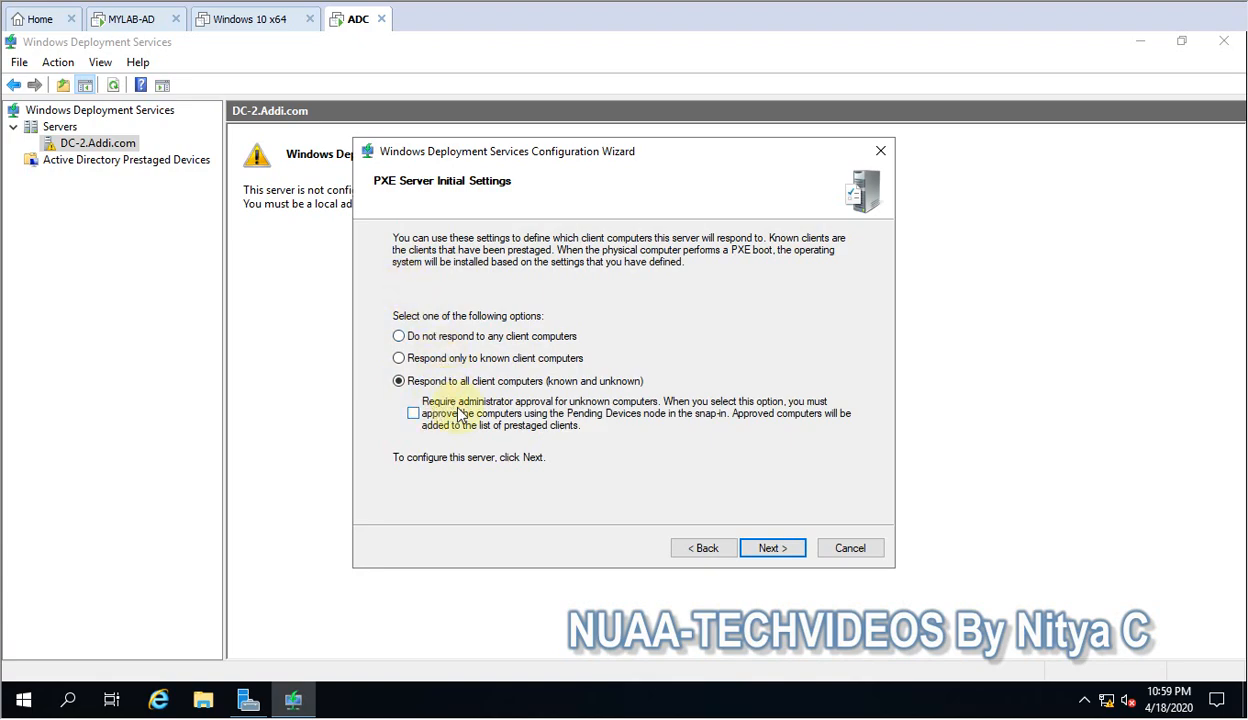
left_click(412, 412)
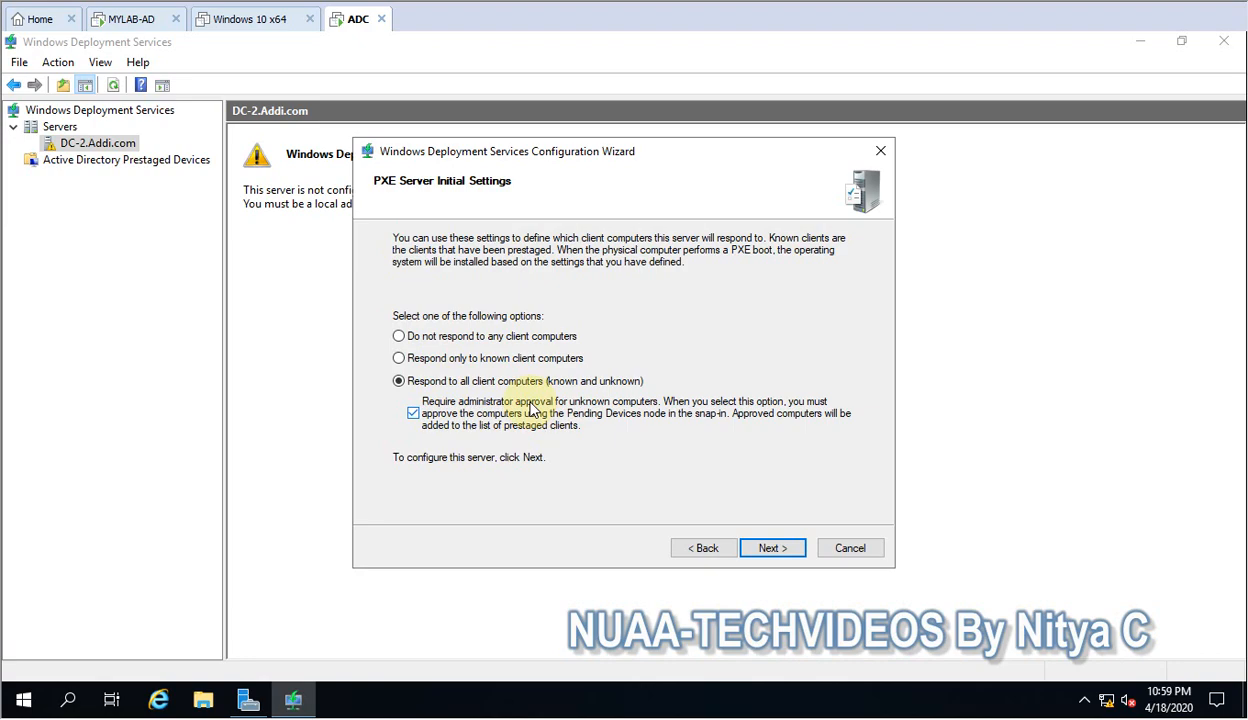
left_click(772, 548)
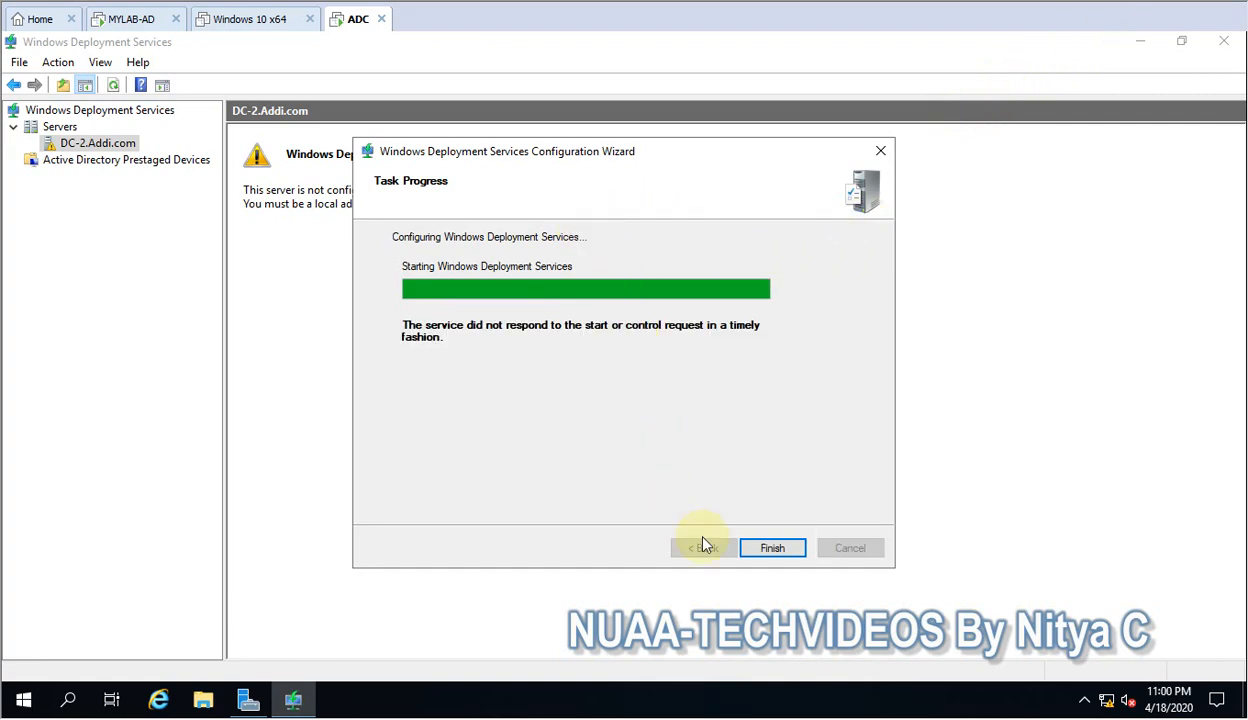
left_click(770, 549)
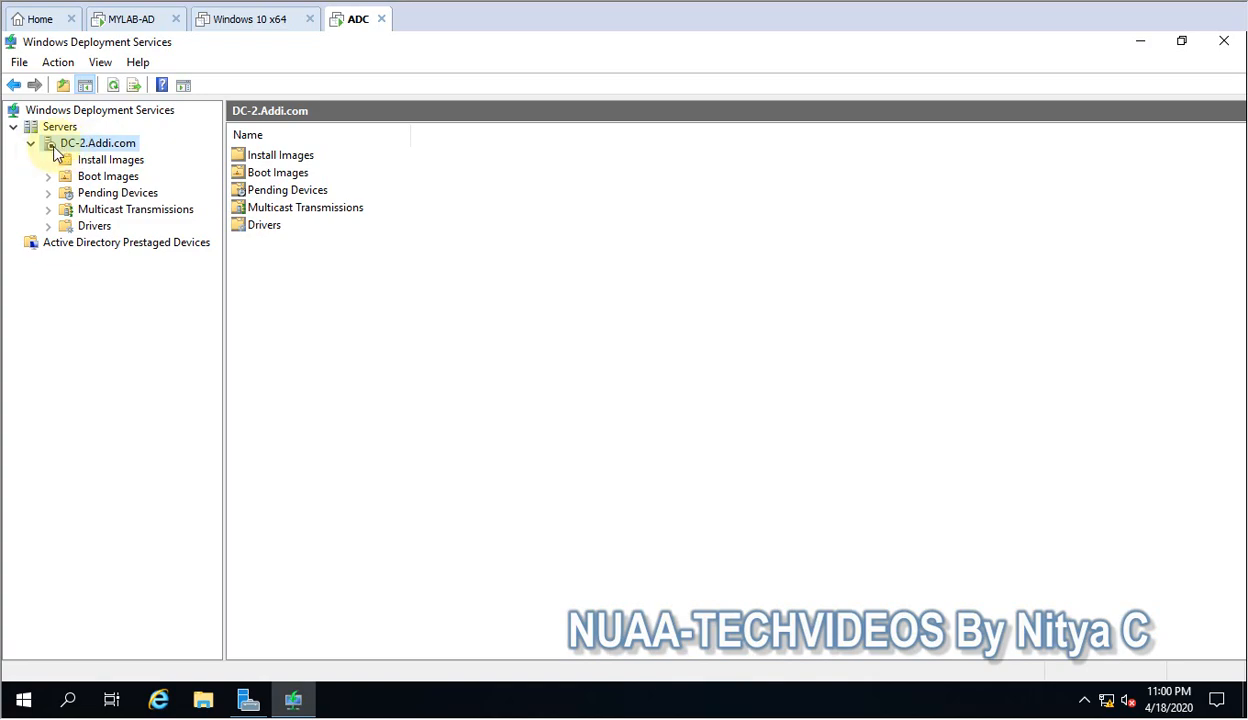
Start the Windows Deployment Services service on DC-2.Addi.com and dismiss the resulting message.
right_click(80, 148)
left_click(64, 145)
right_click(77, 146)
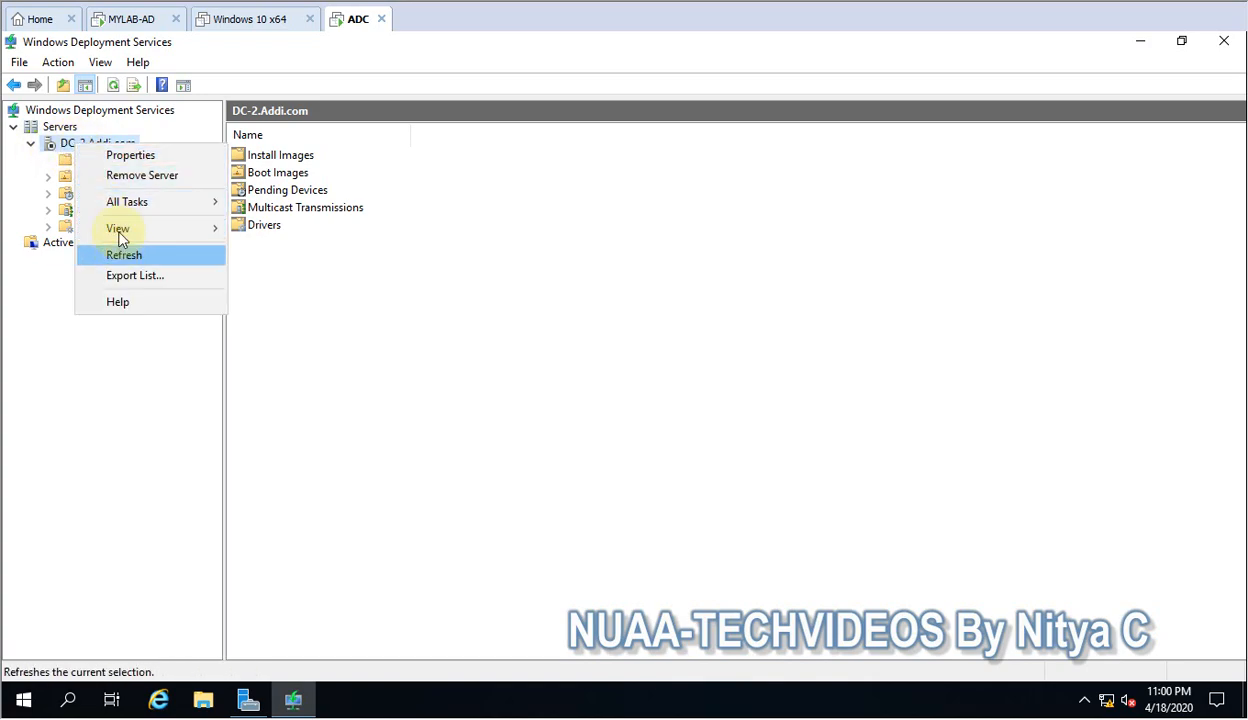
mouse_move(137, 196)
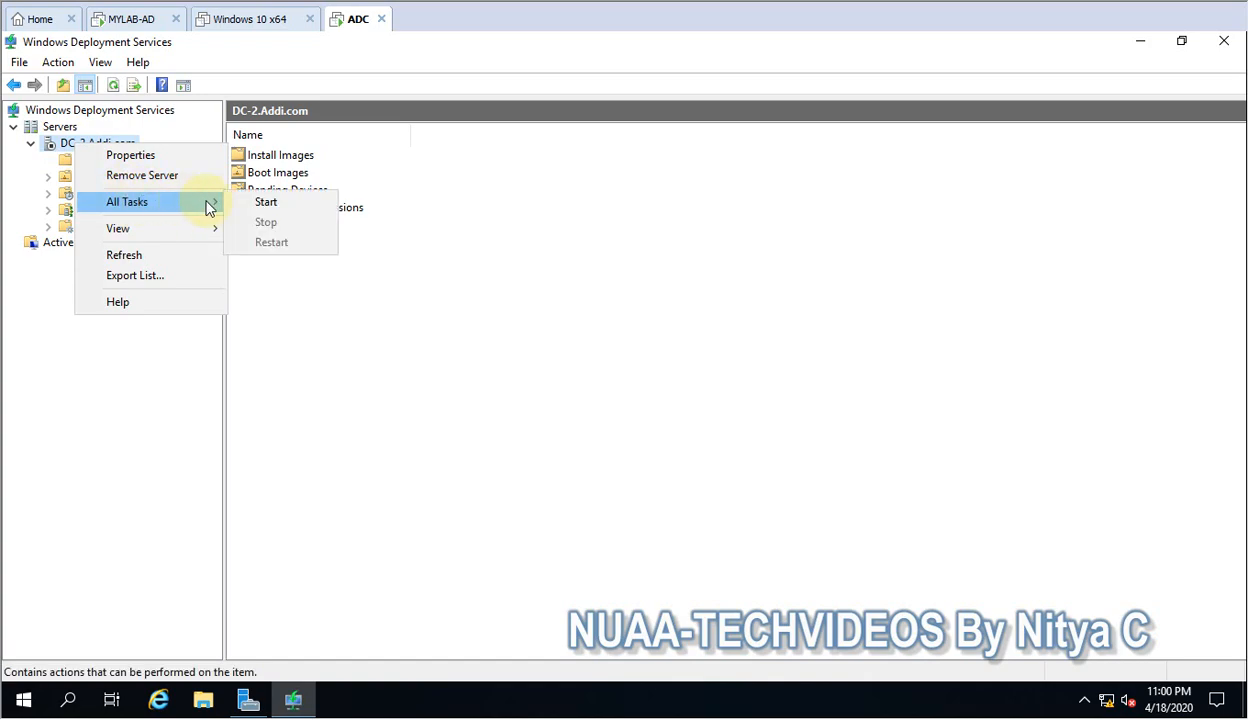
left_click(266, 203)
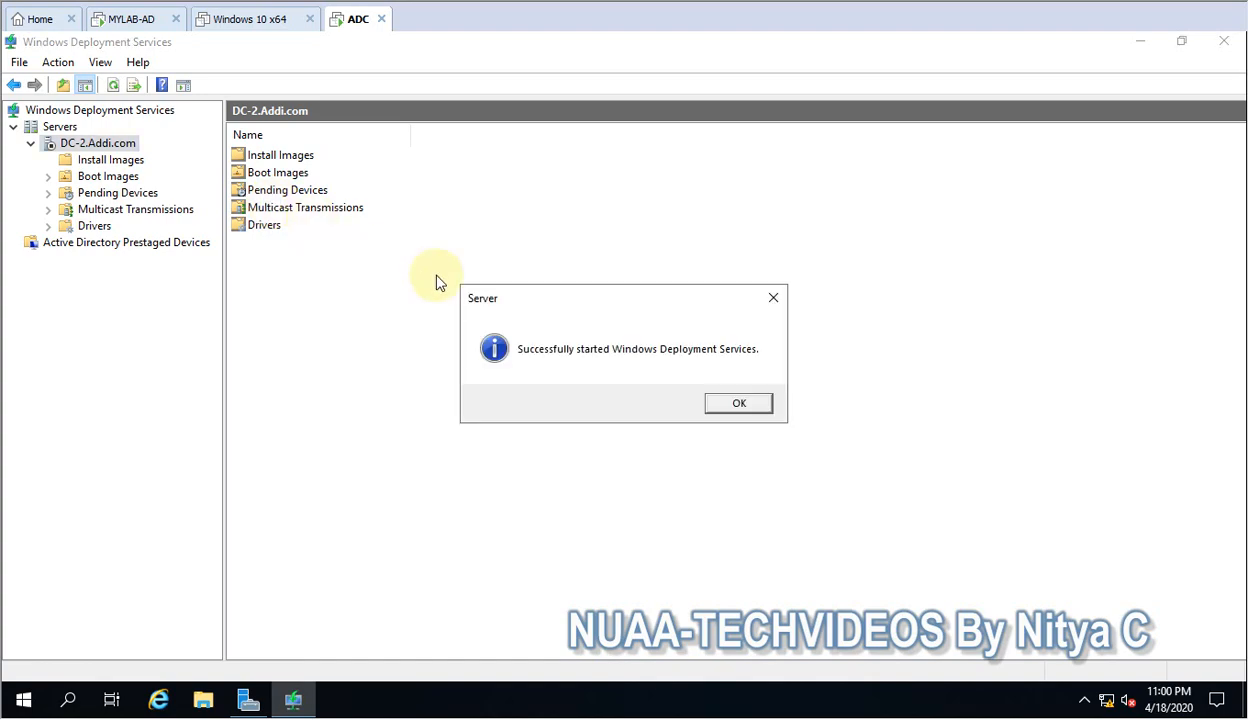
left_click(732, 405)
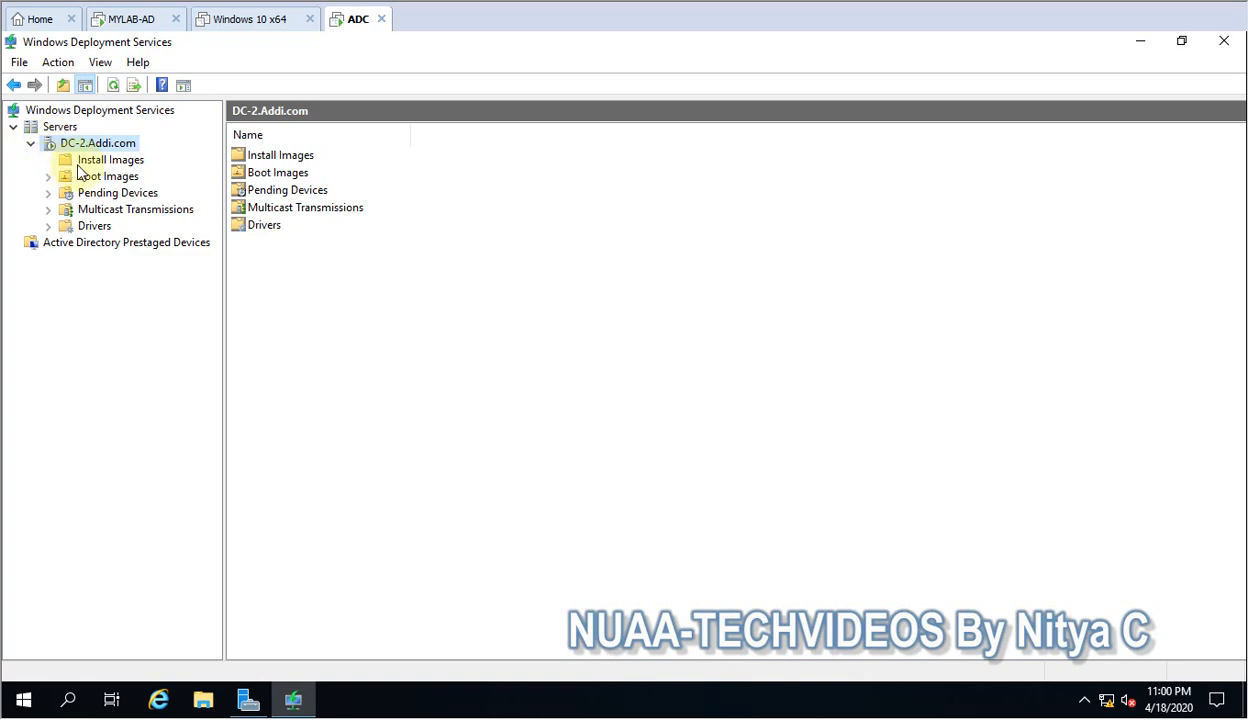
Examine the Drivers, Install Images and Boot Images nodes of DC-2.Addi.com and the Windows 10 Enterprise source folder on the desktop.
left_click(48, 228)
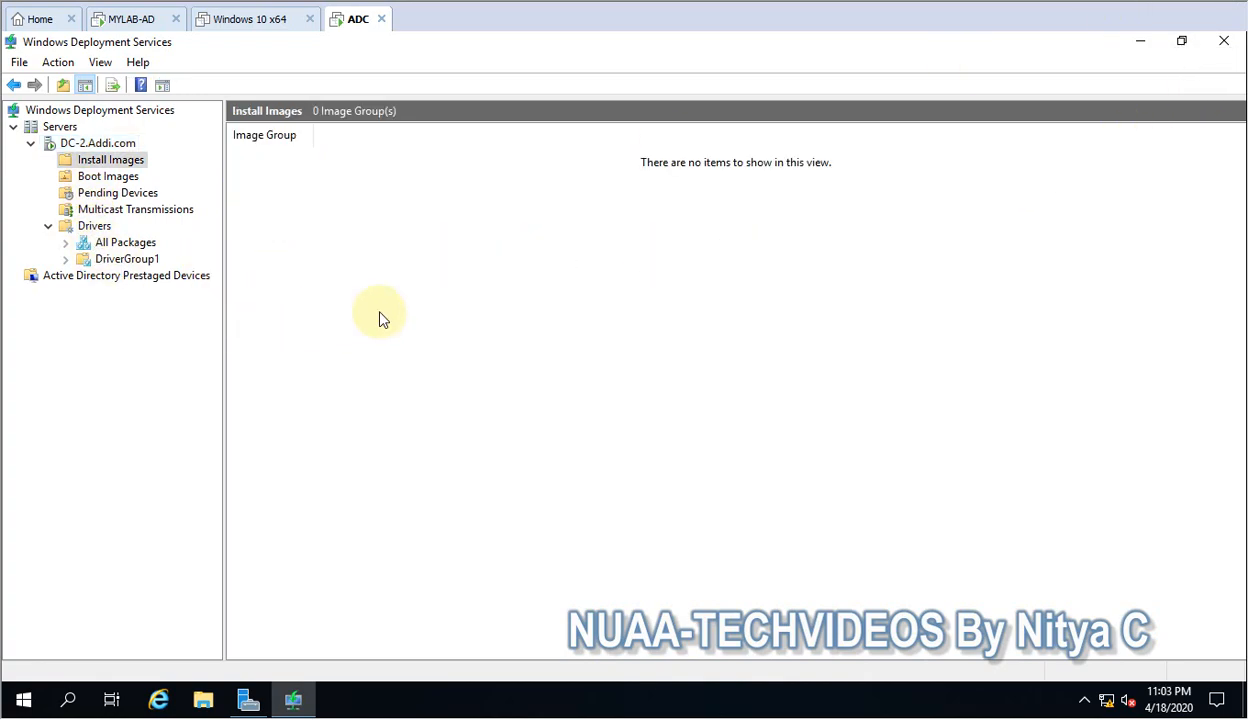
left_click(120, 183)
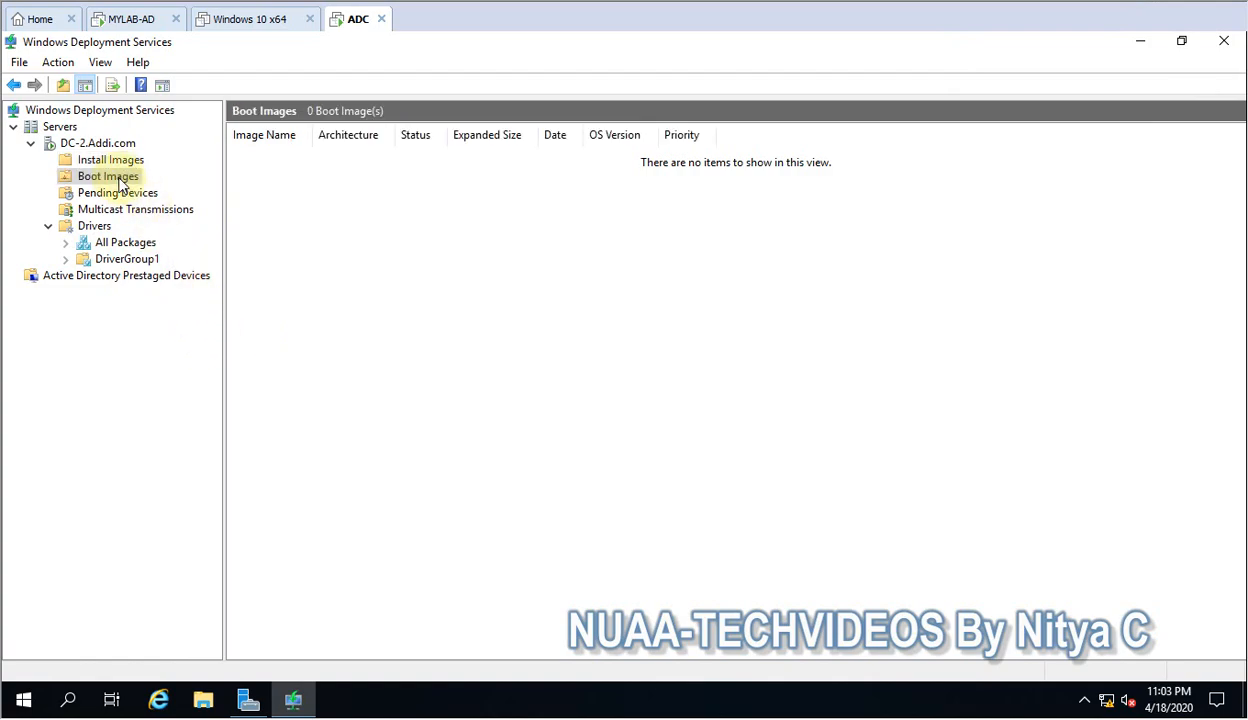
left_click(1141, 46)
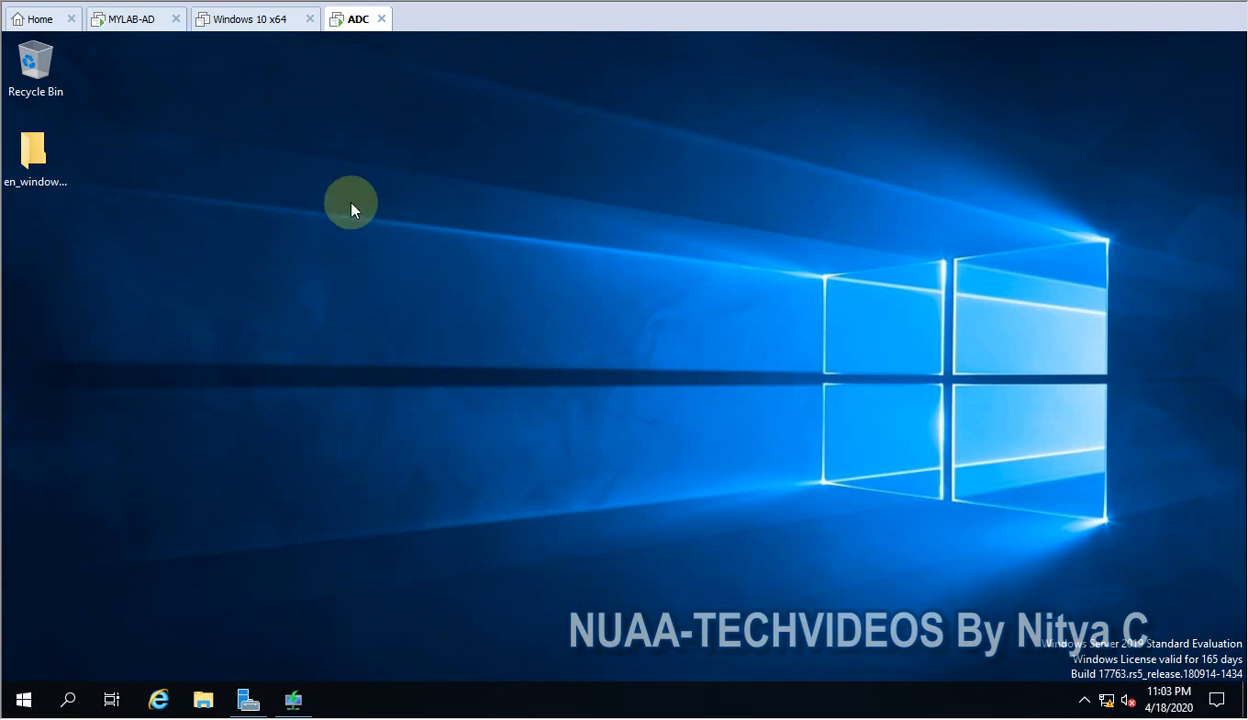
left_click(45, 162)
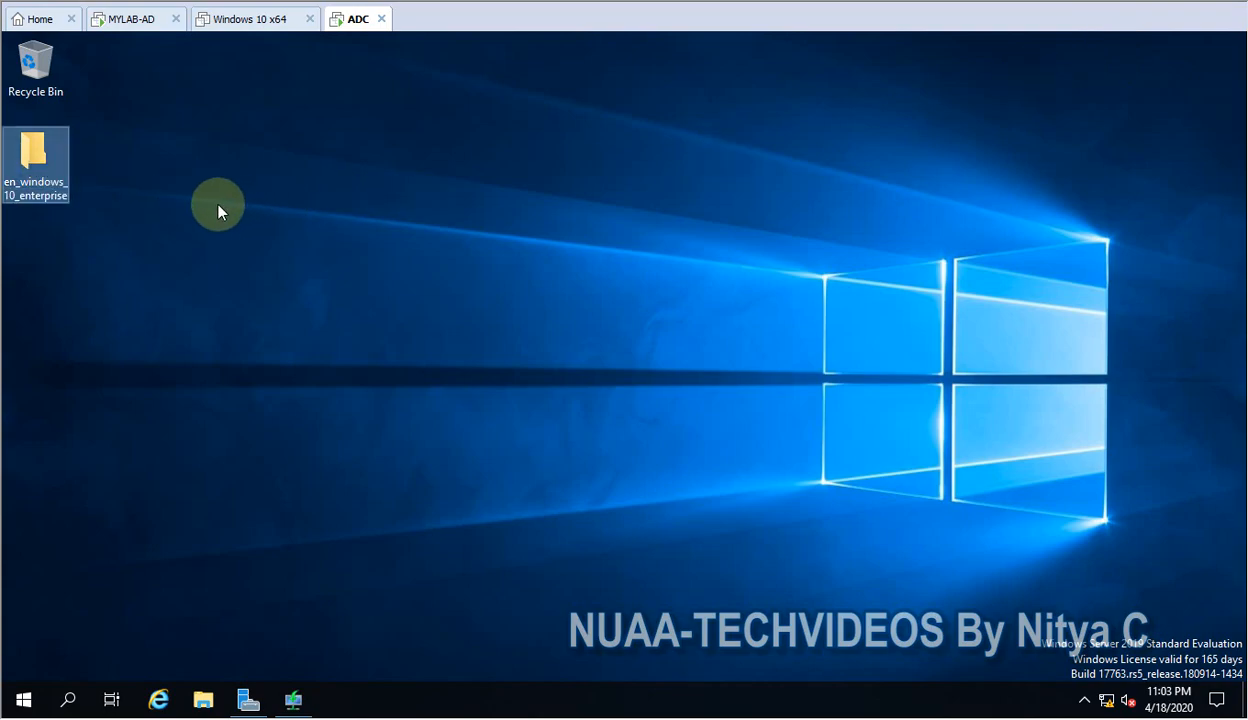
left_click(293, 706)
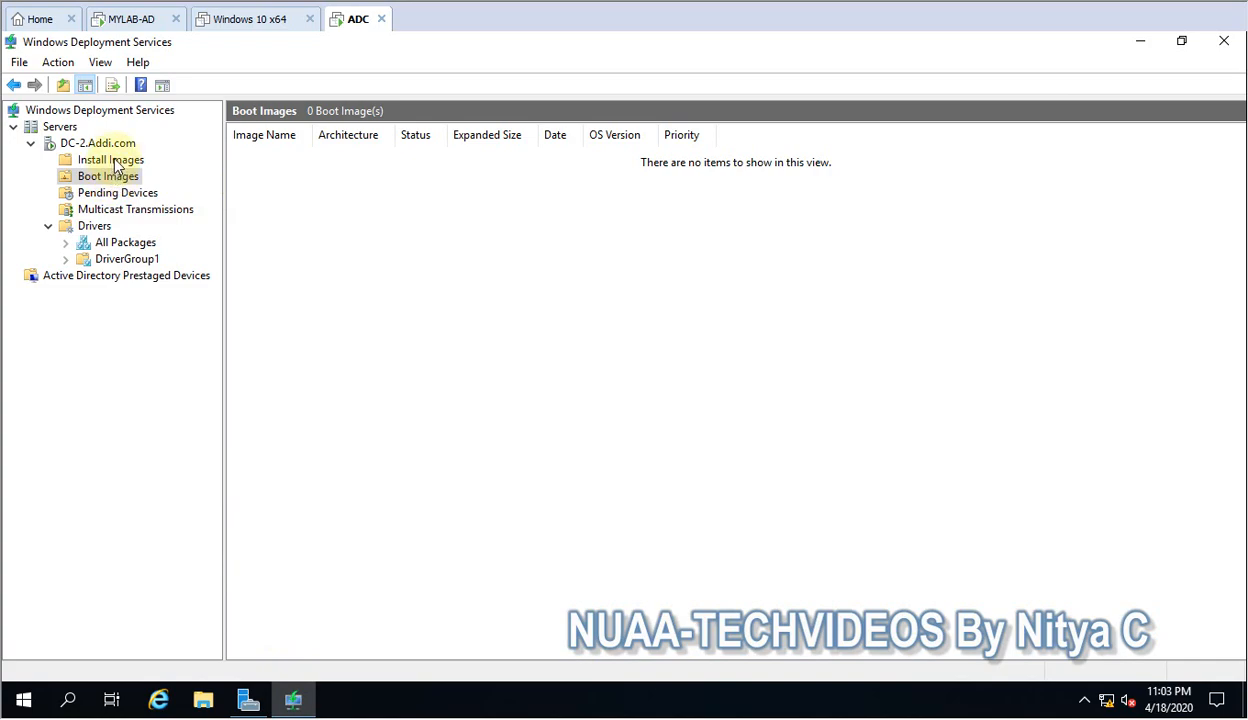
left_click(112, 162)
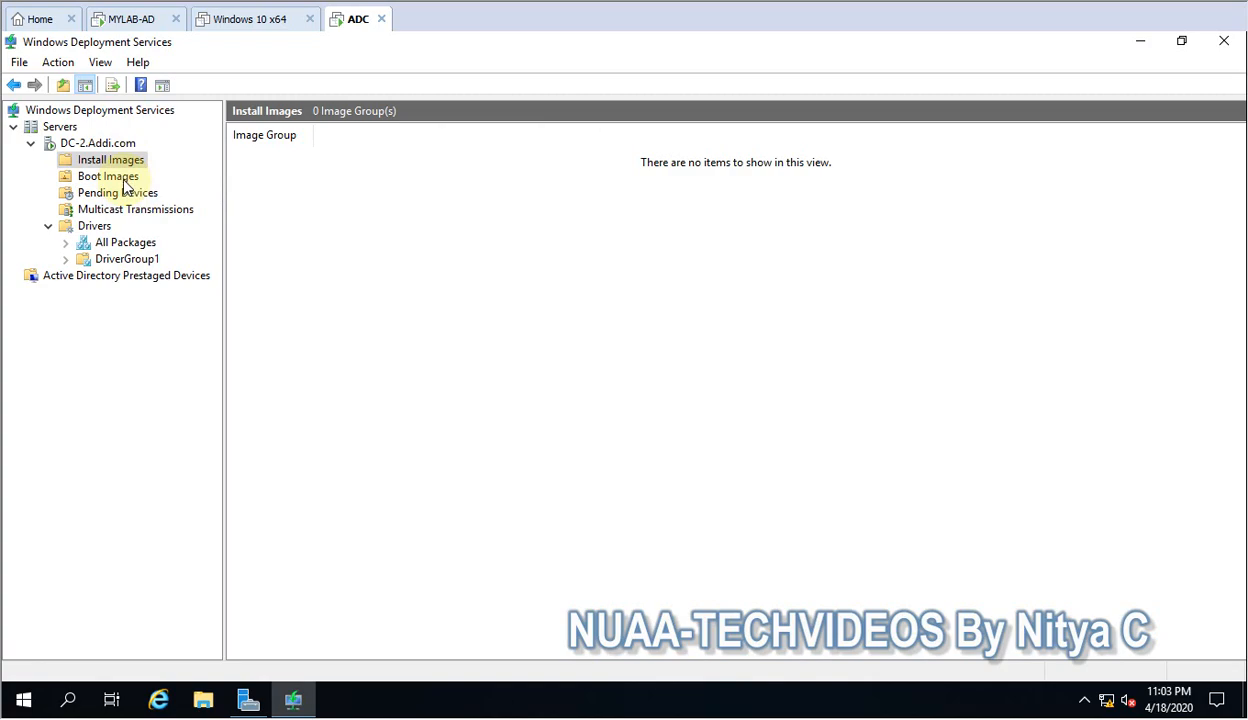
left_click(110, 176)
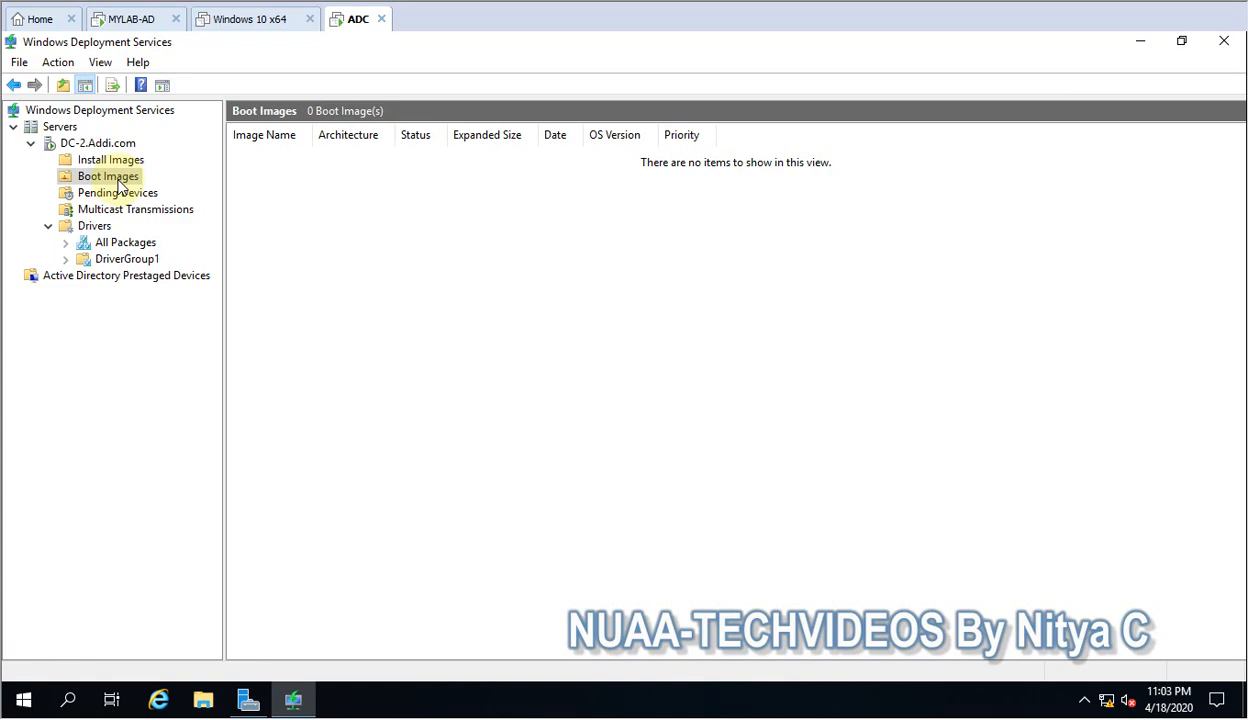
left_click(120, 162)
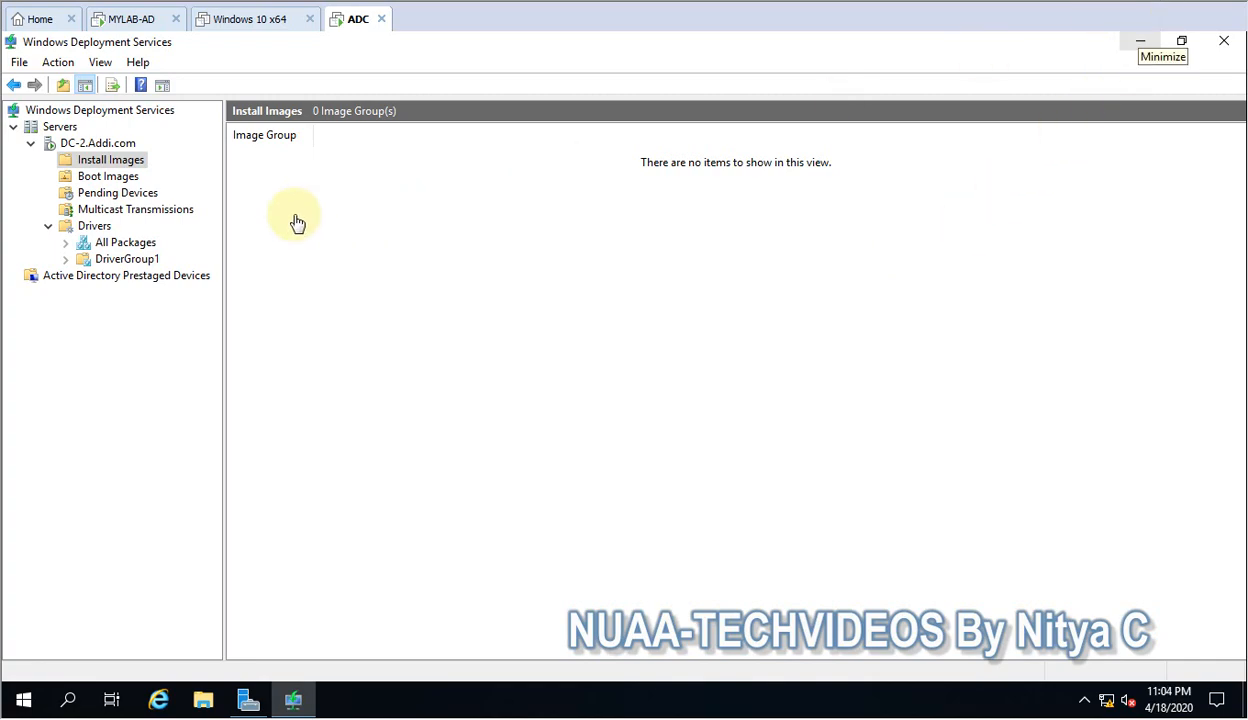
Start adding a boot image, using boot.wim from the sources folder of en_windows_10_enterprise on the desktop as the image file.
left_click(112, 177)
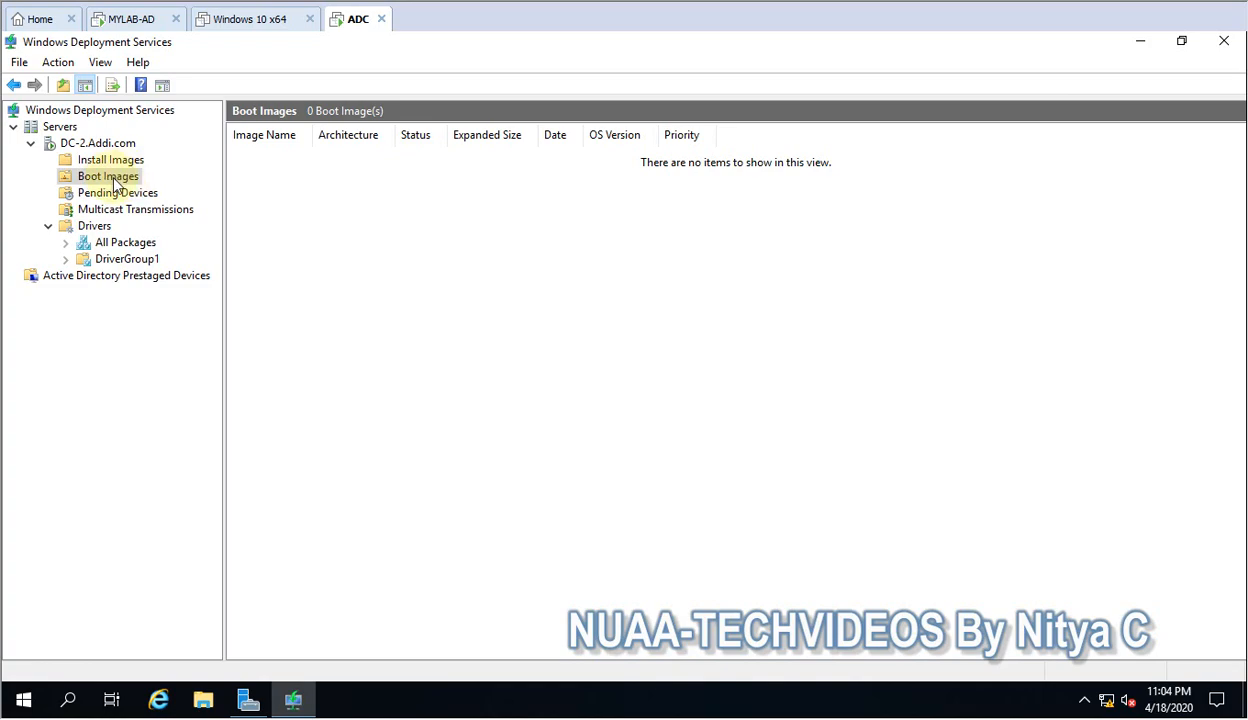
right_click(115, 180)
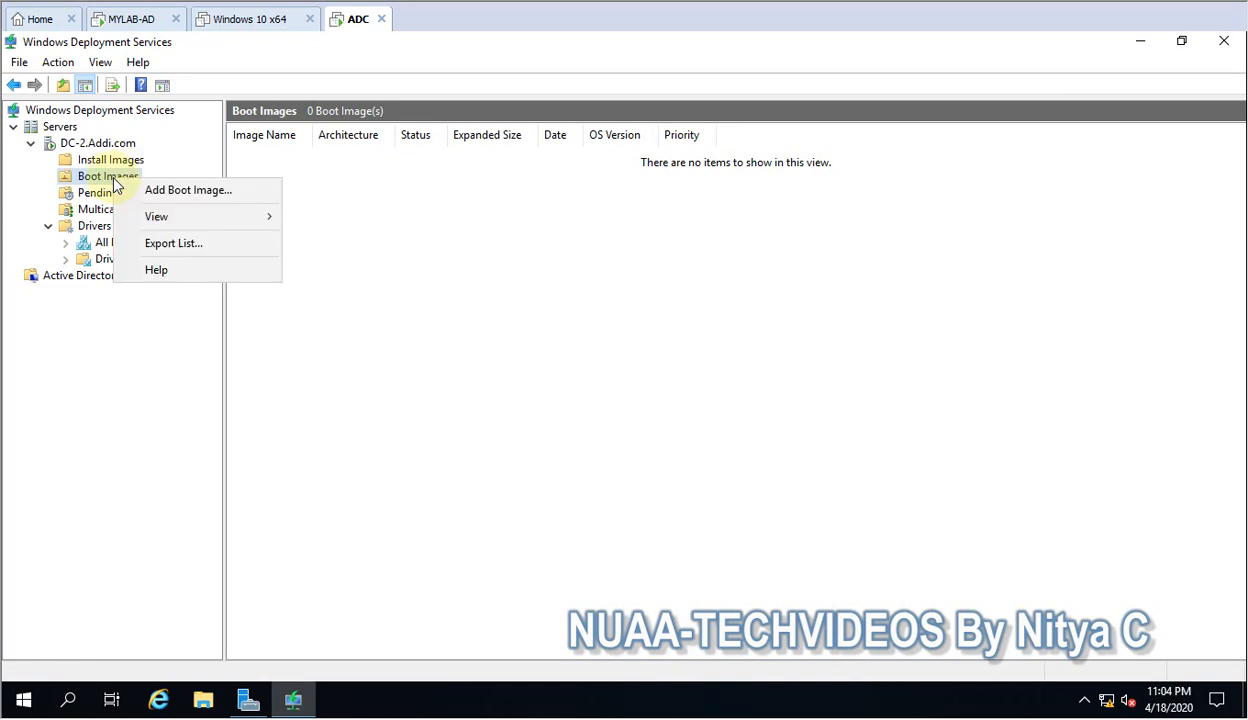
left_click(160, 196)
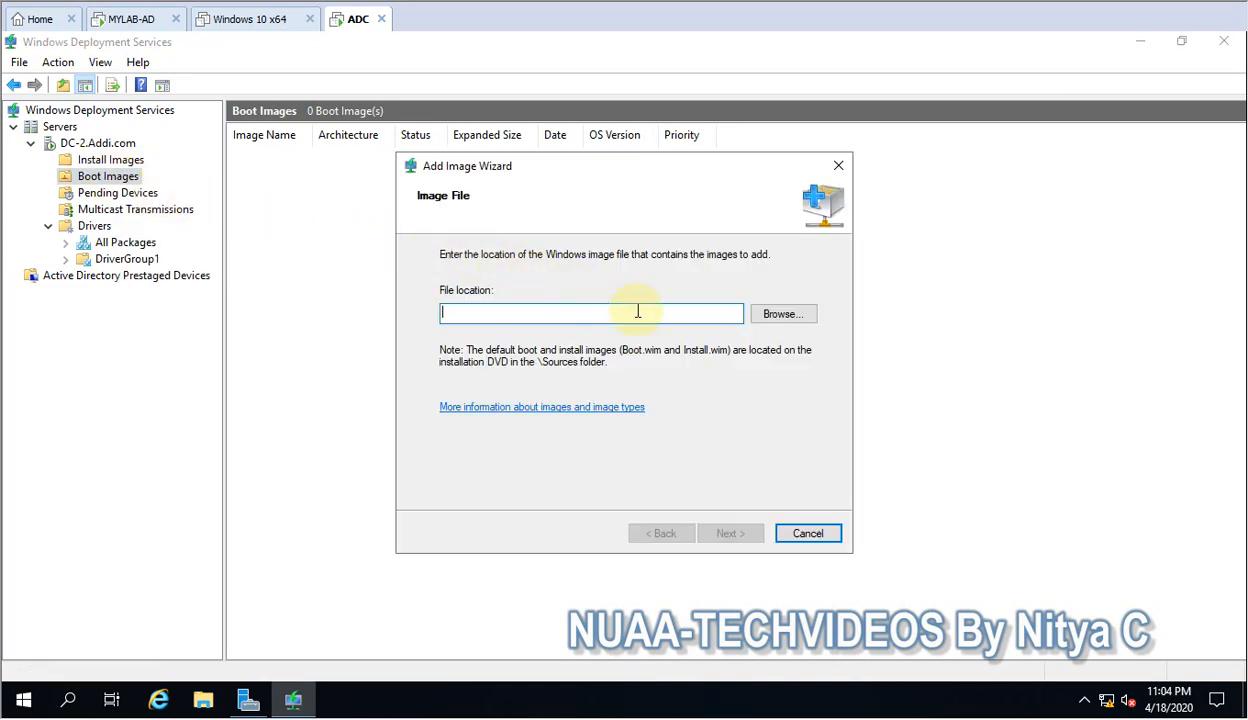
left_click(784, 317)
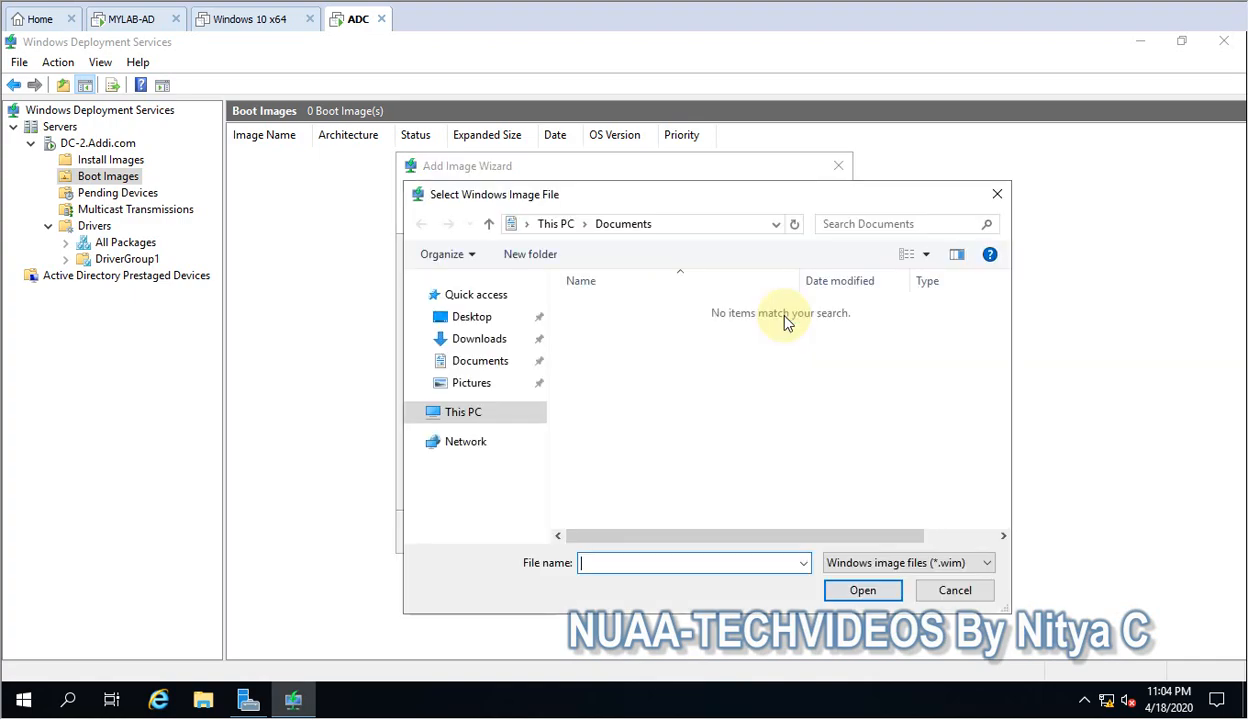
left_click(468, 322)
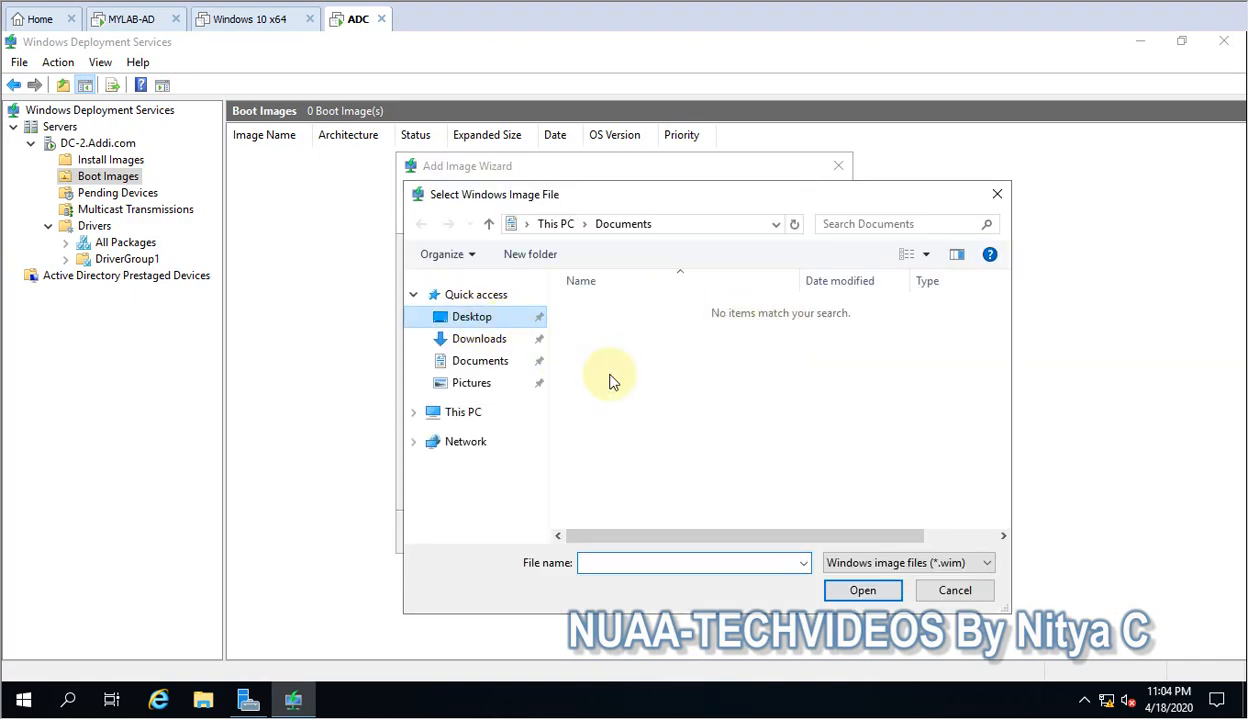
double_click(641, 312)
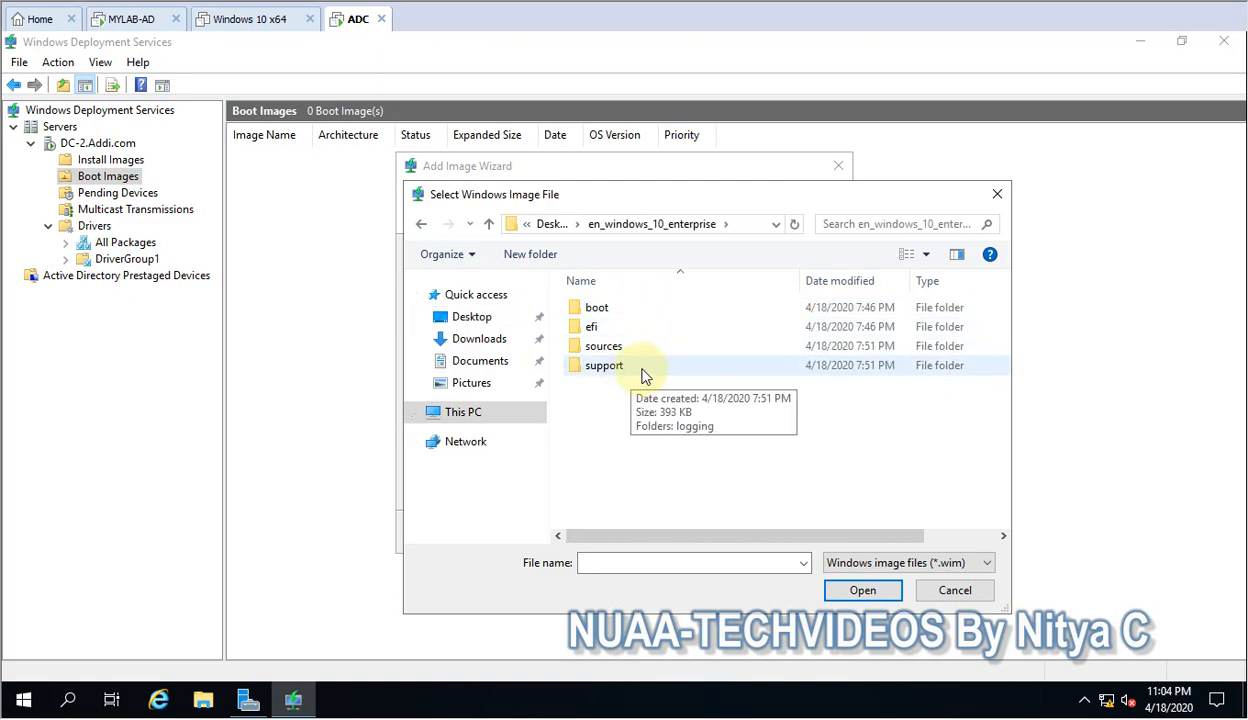
left_click(637, 354)
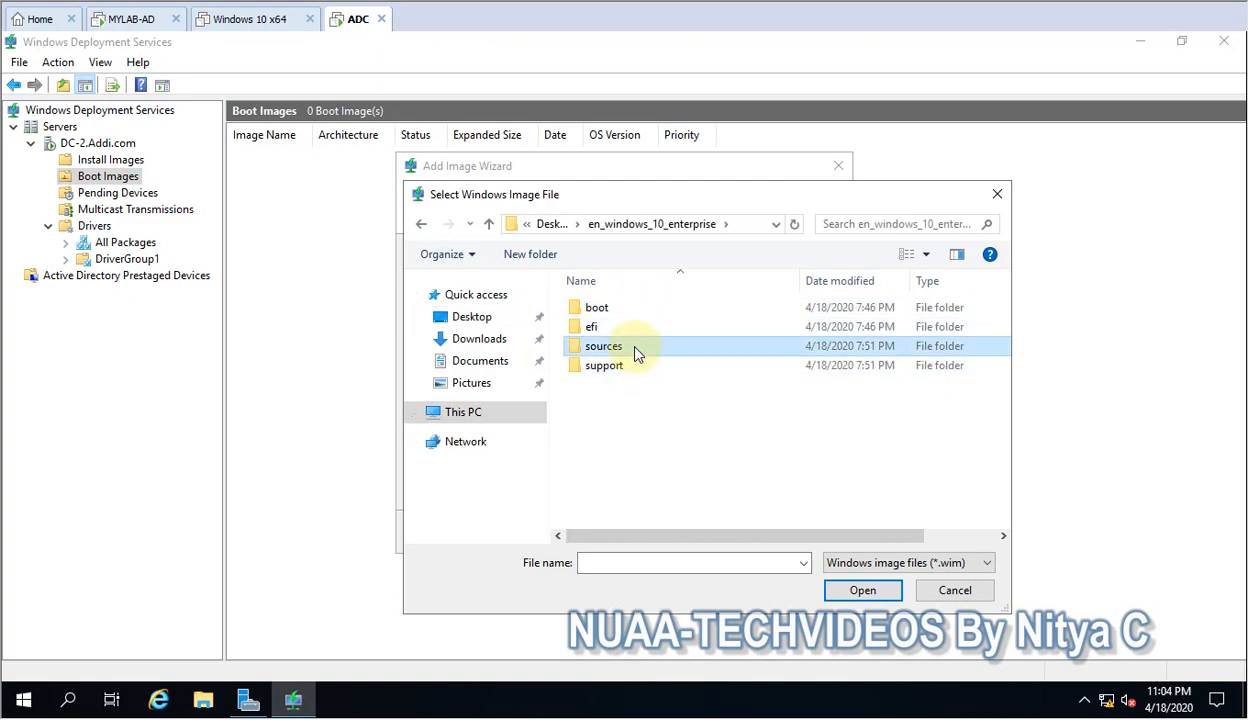
double_click(637, 354)
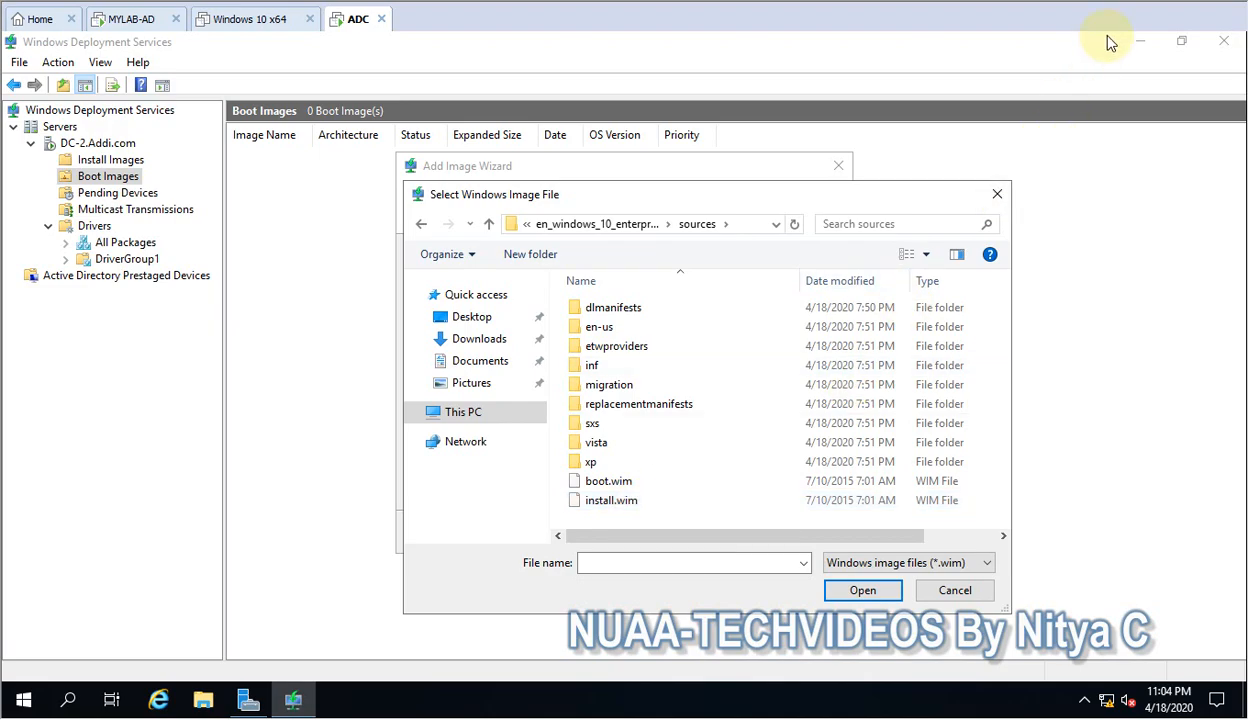
double_click(610, 480)
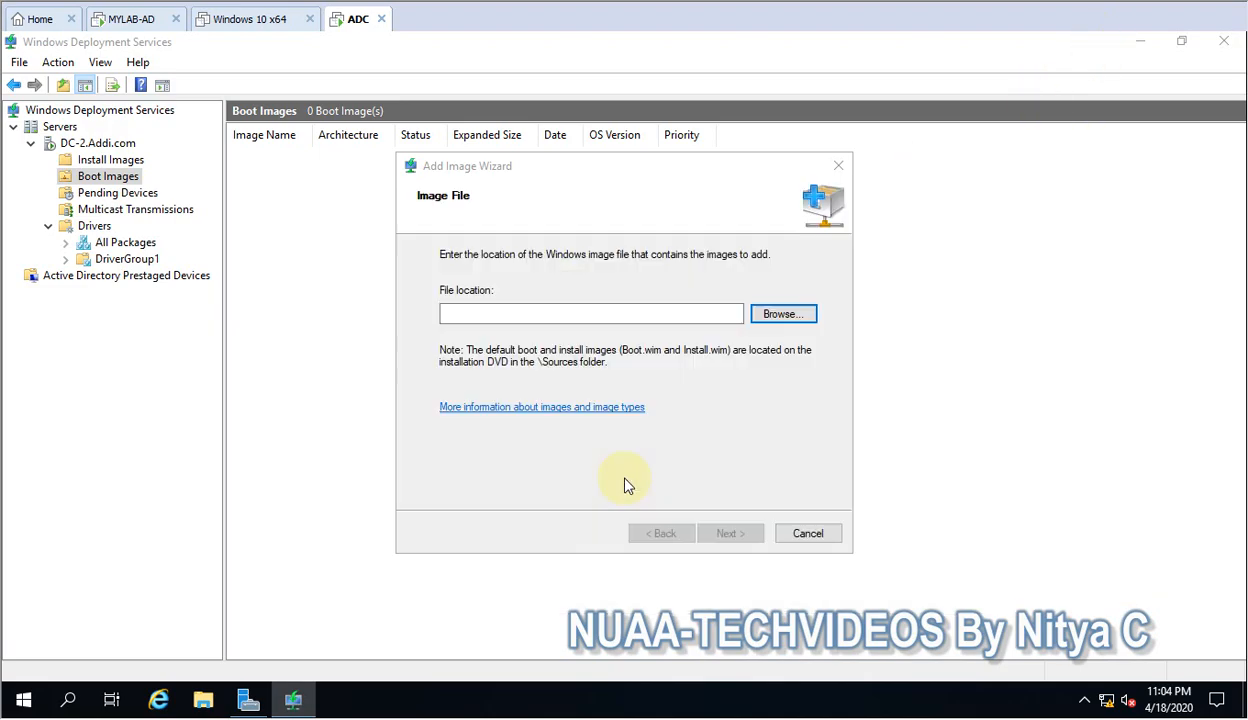
left_click_drag(636, 314, 804, 321)
key("BackSpace")
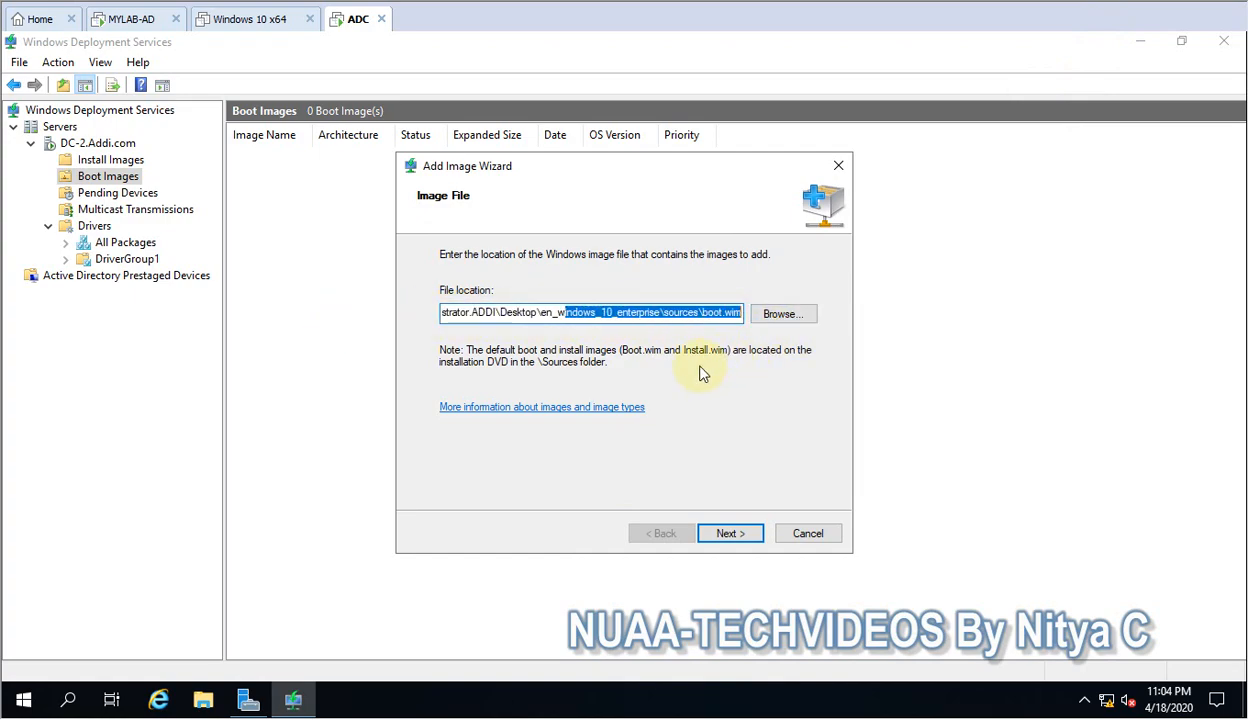
left_click(729, 536)
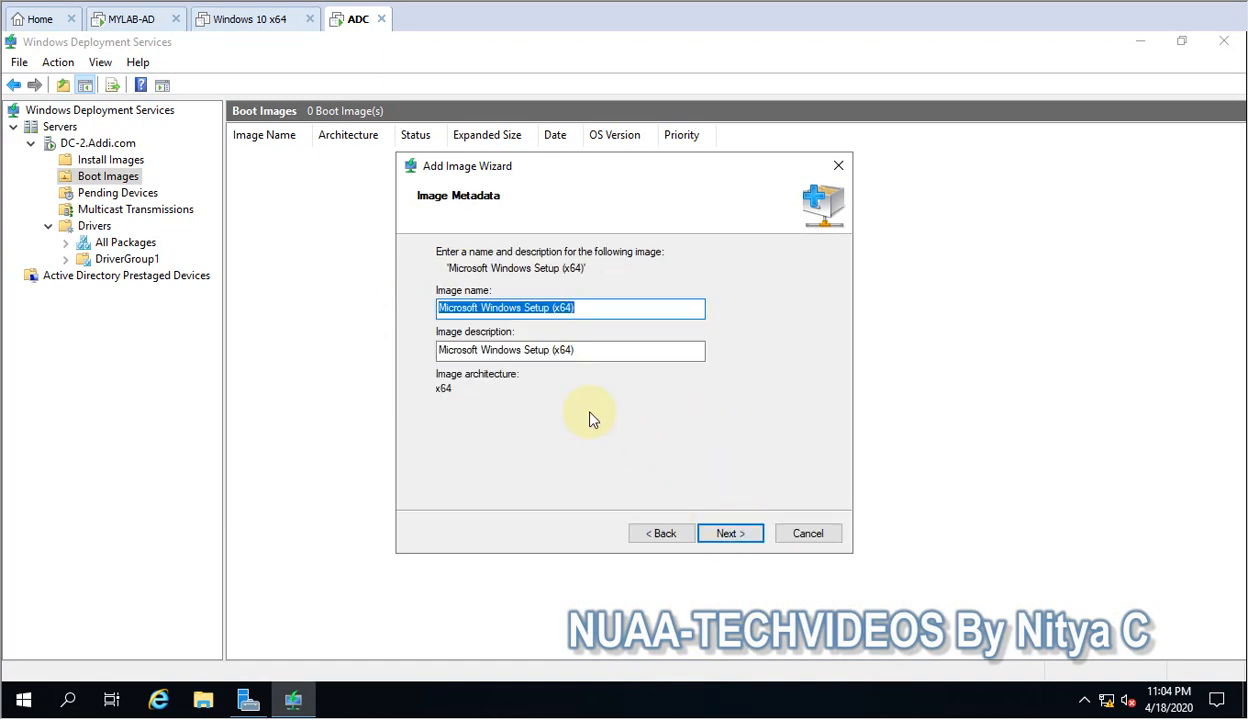
Set the boot image's description to WIN10ENT in the image metadata.
left_click(597, 310)
left_click_drag(597, 310, 348, 312)
left_click_drag(588, 349, 345, 348)
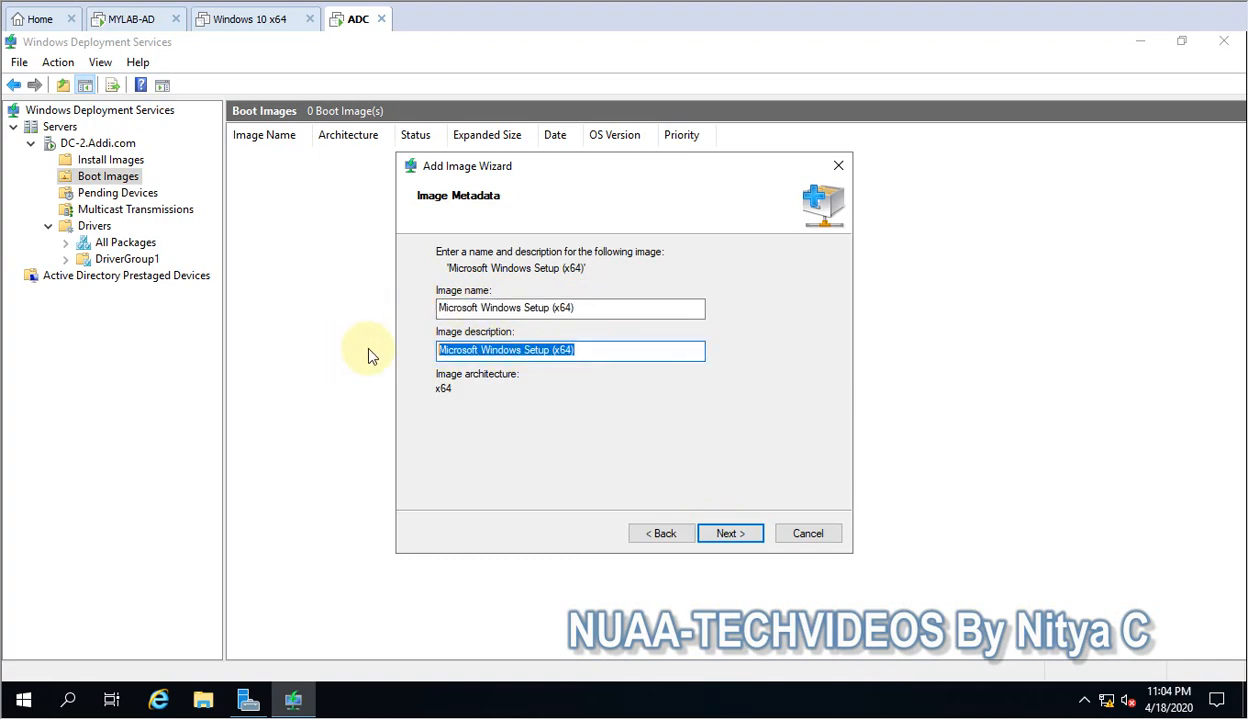
left_click(599, 346)
left_click_drag(599, 346, 200, 357)
type("WI")
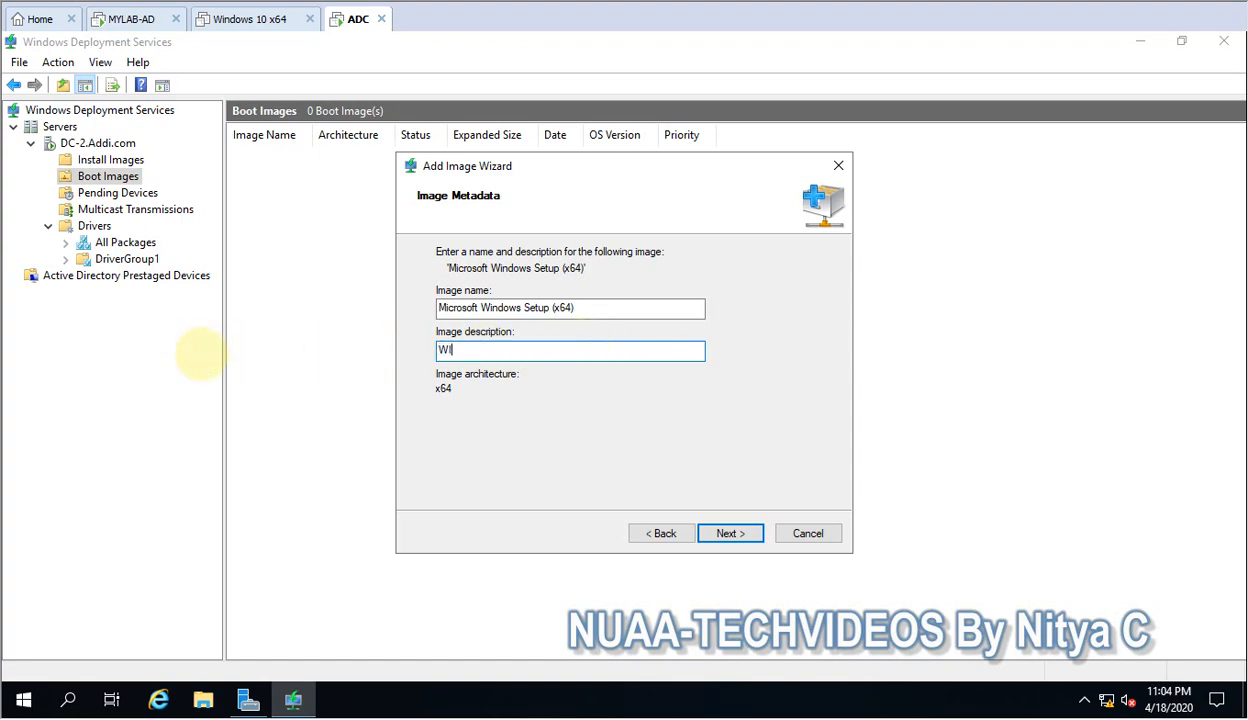
type("N10ENT")
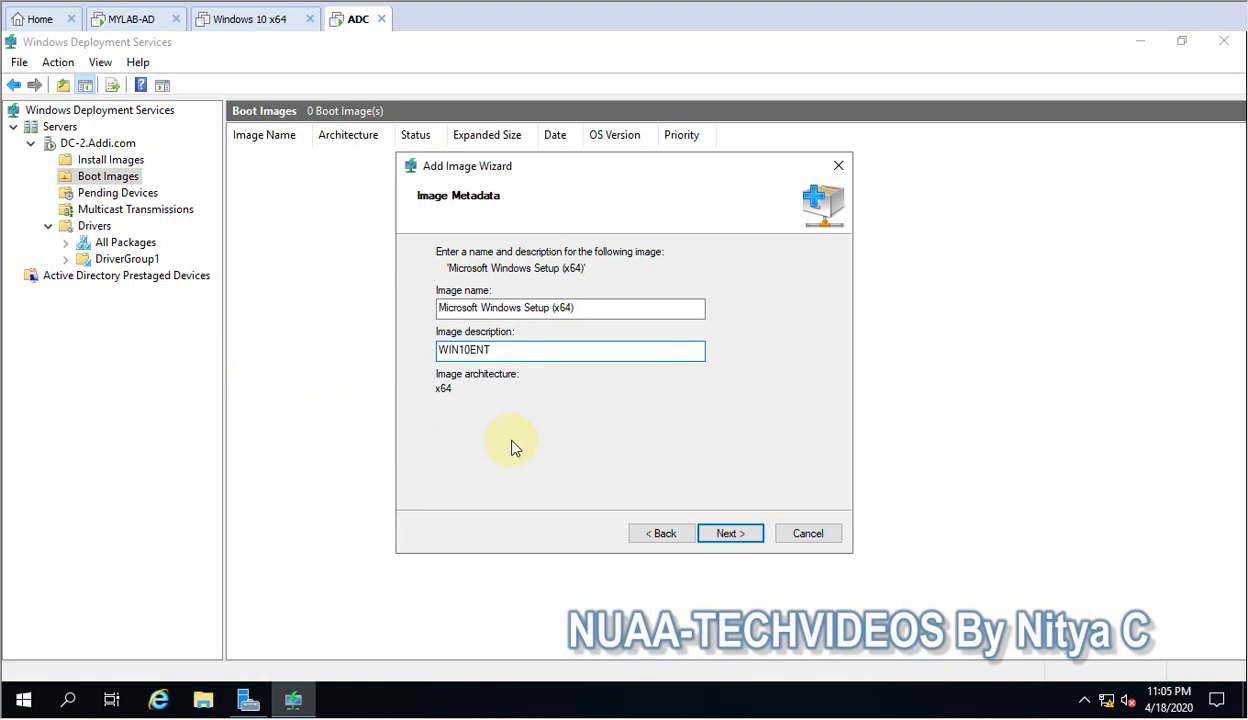
Keep the image name Microsoft Windows Setup (x64), add the boot image to the server and check it under Boot Images.
left_click_drag(604, 306, 334, 297)
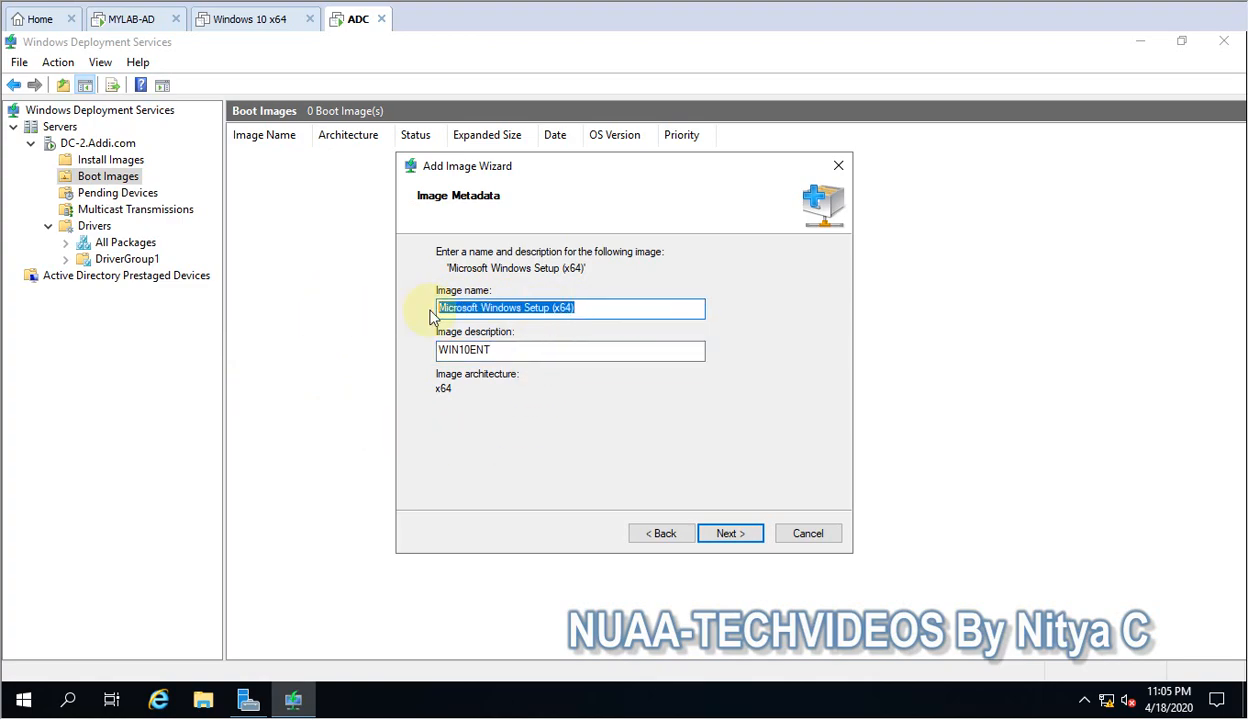
left_click(733, 535)
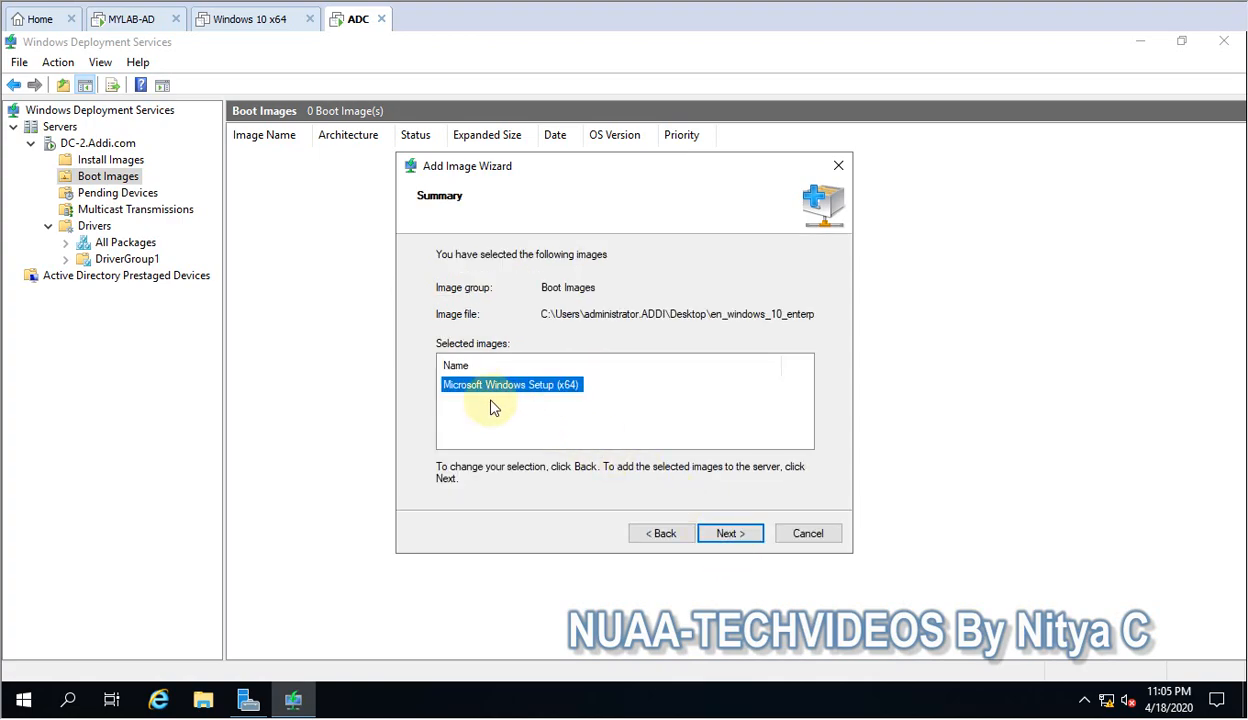
left_click(718, 533)
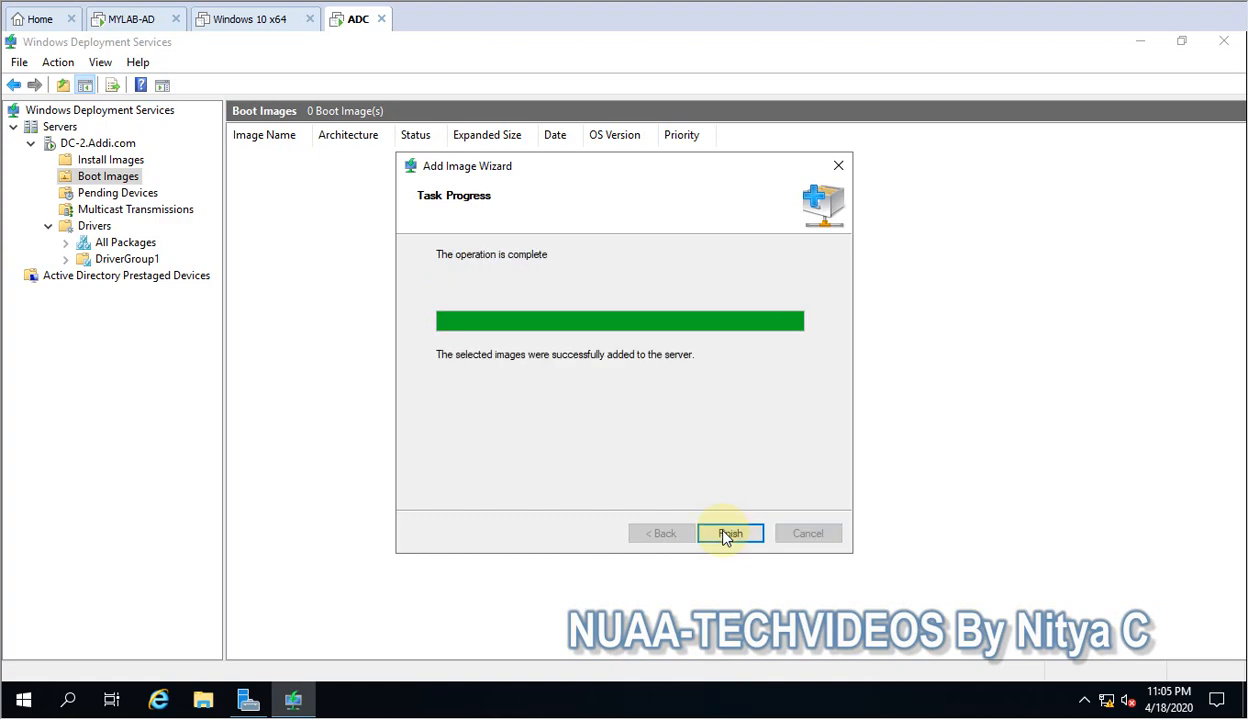
left_click(729, 534)
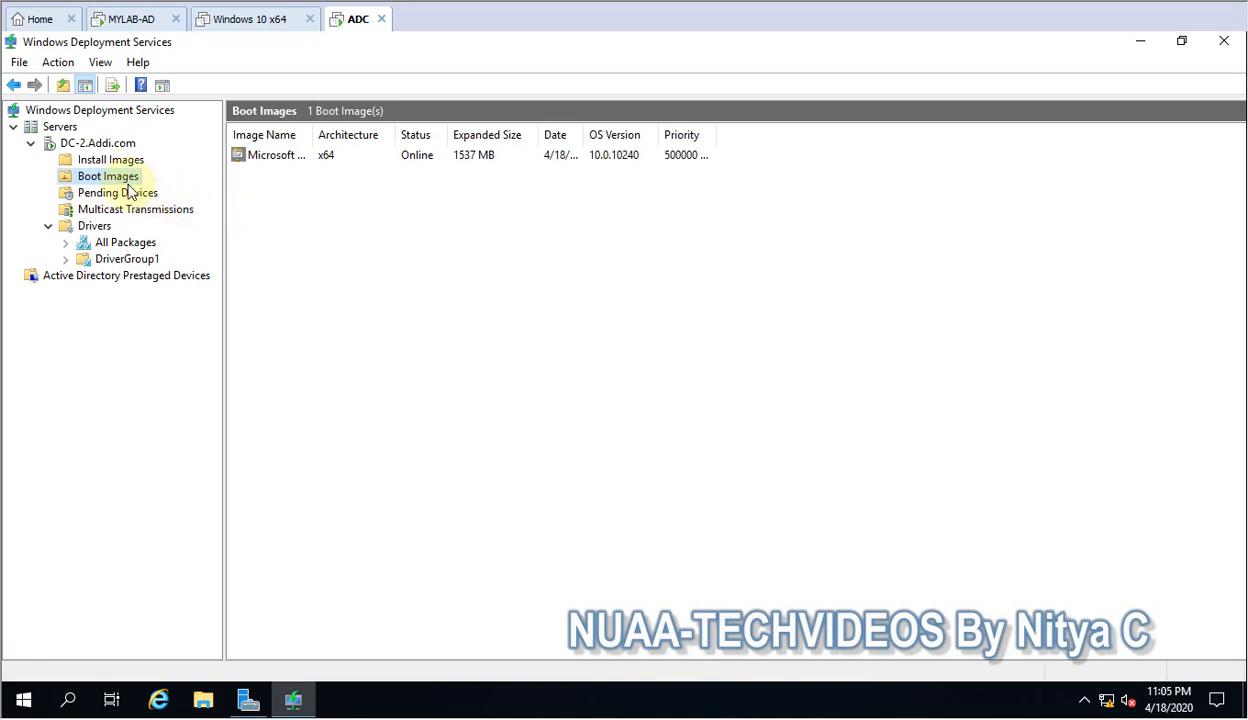
left_click(106, 161)
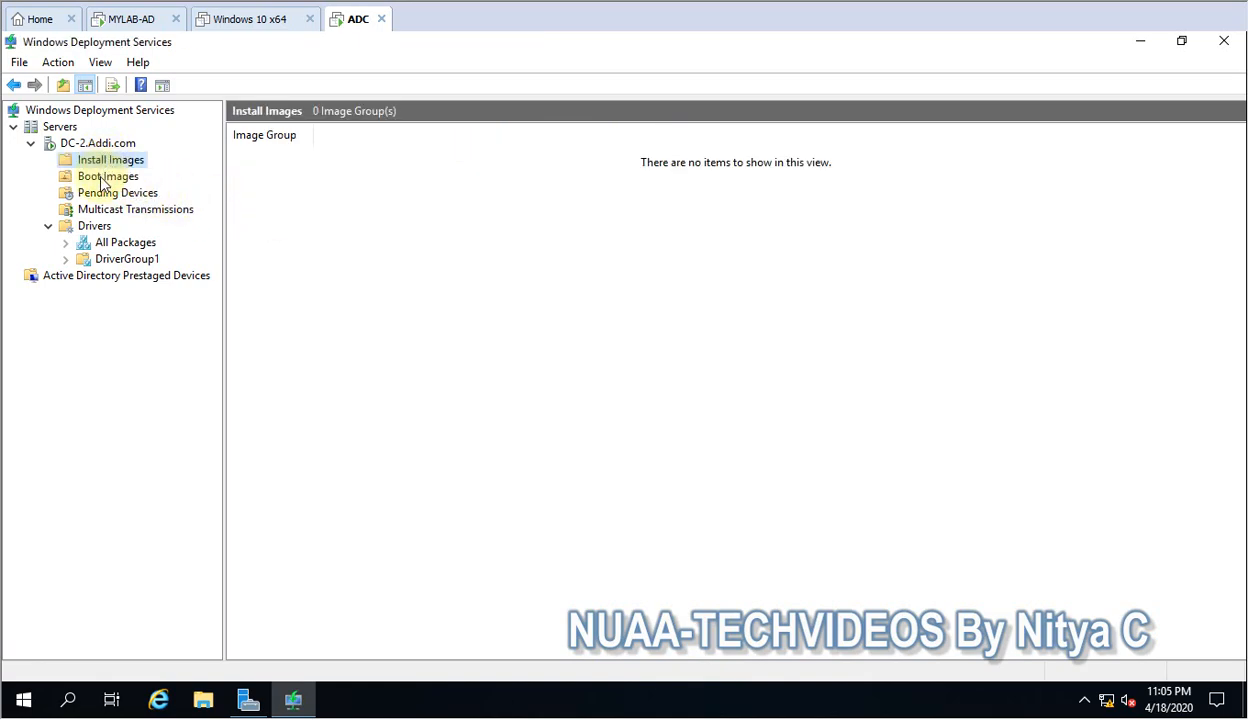
left_click(104, 180)
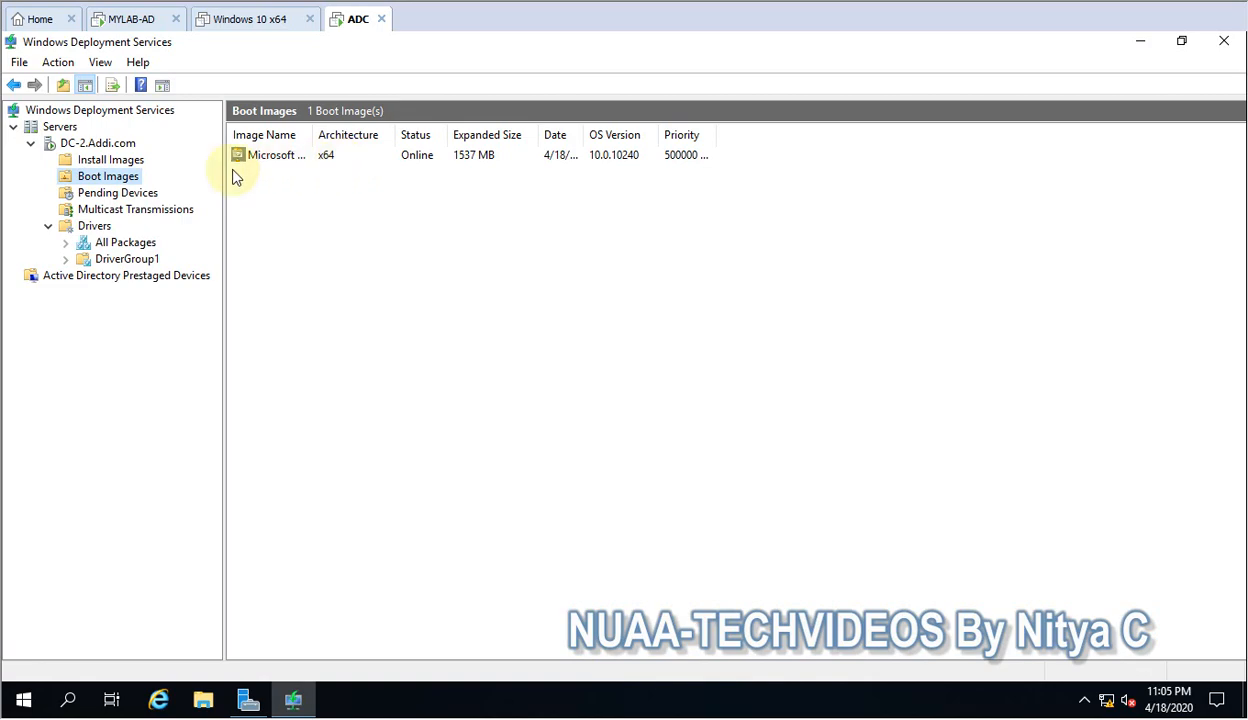
Start adding an install image on DC-2.Addi.com in a new image group named WIN10.
left_click(134, 163)
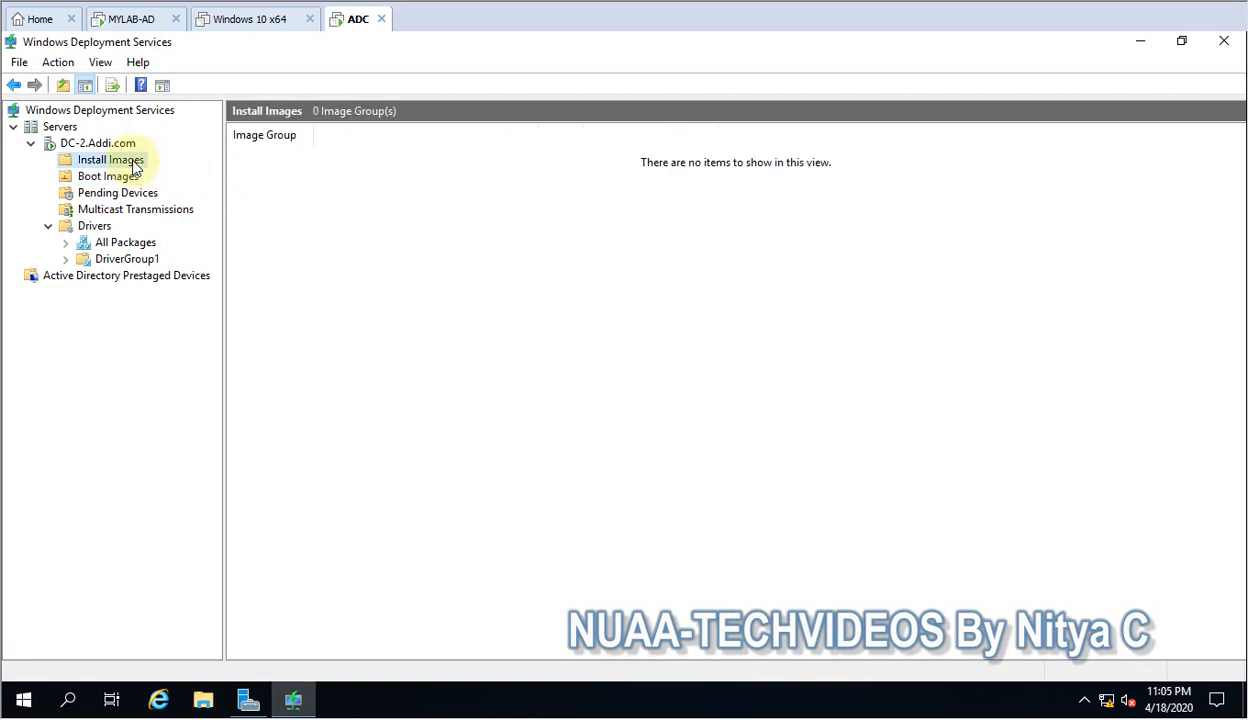
right_click(136, 167)
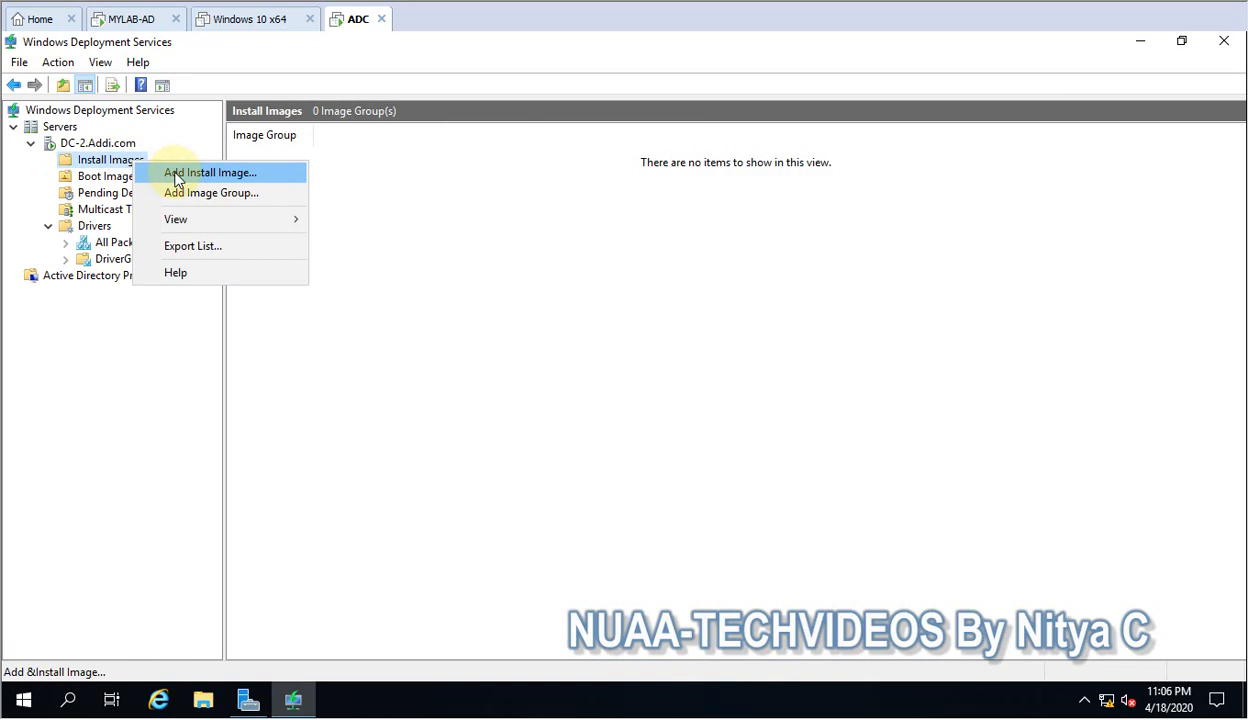
left_click(176, 178)
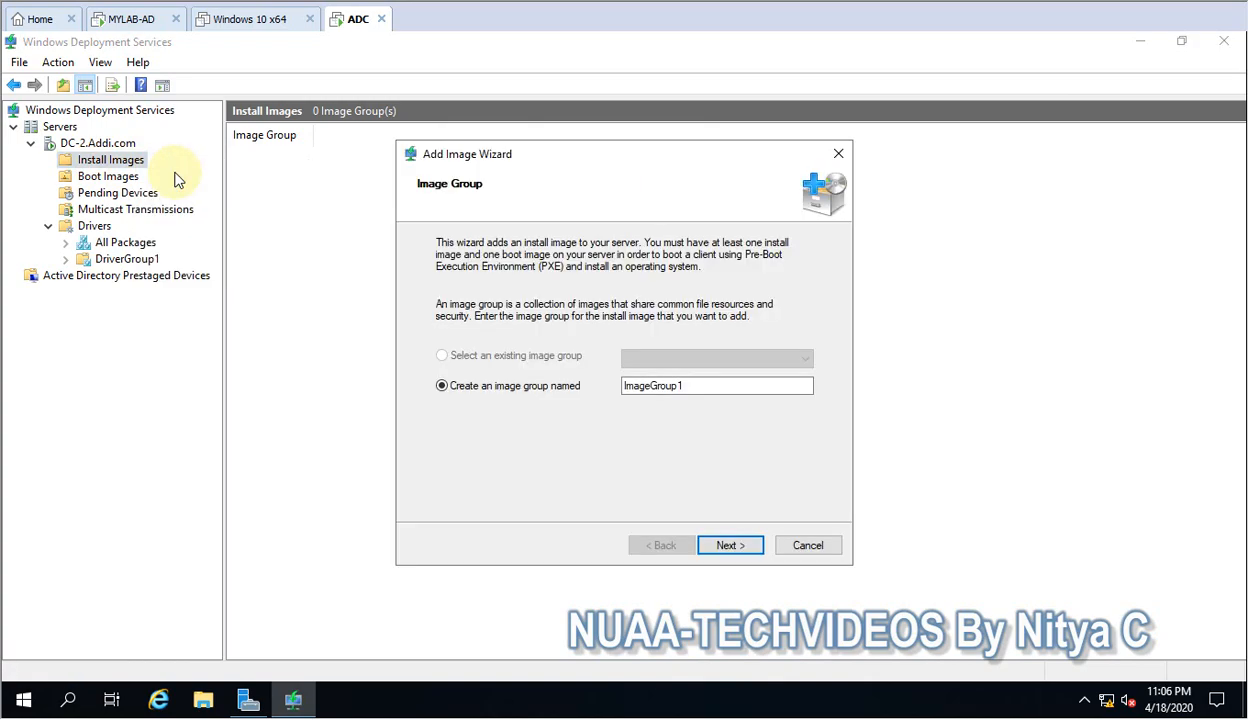
left_click(691, 392)
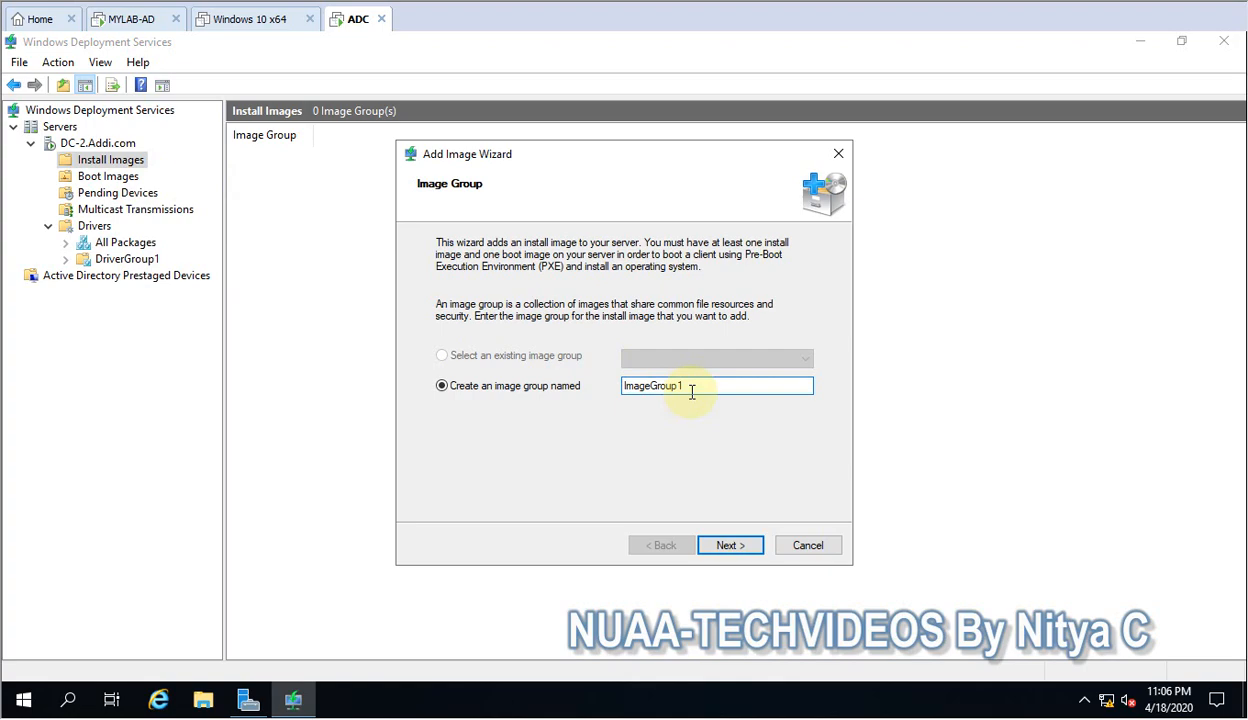
left_click(441, 386)
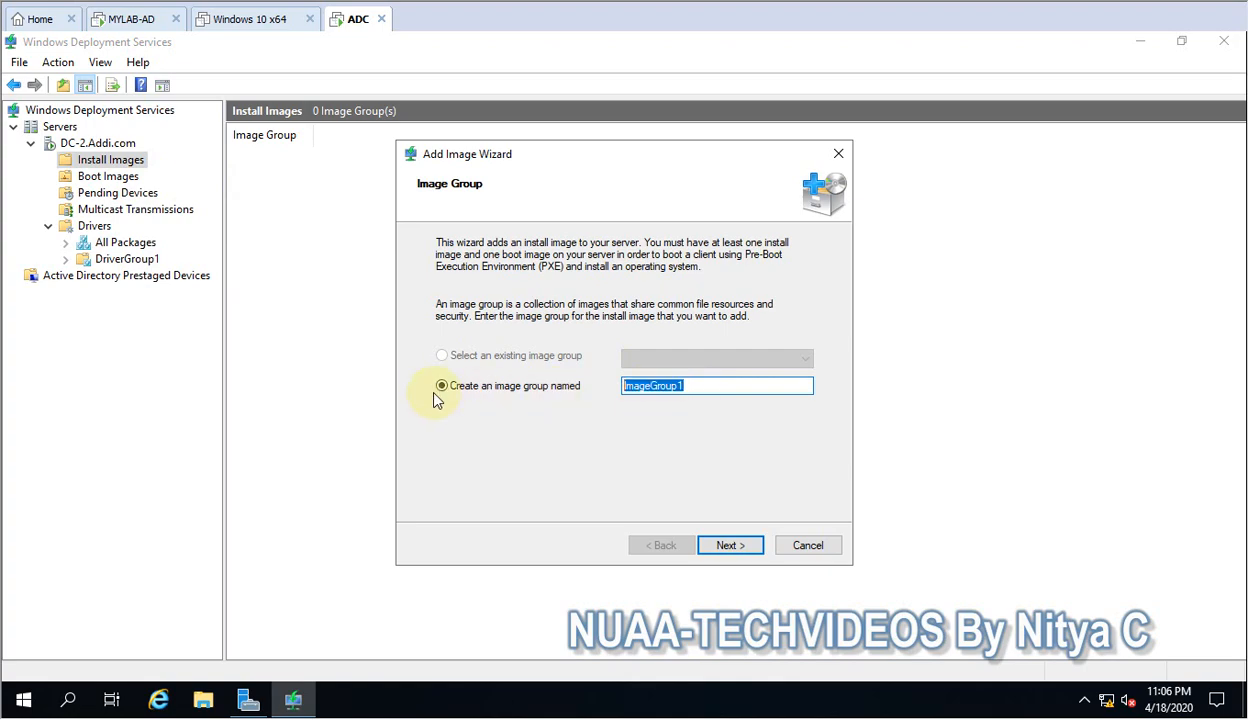
type("WIN10")
left_click_drag(660, 385, 506, 383)
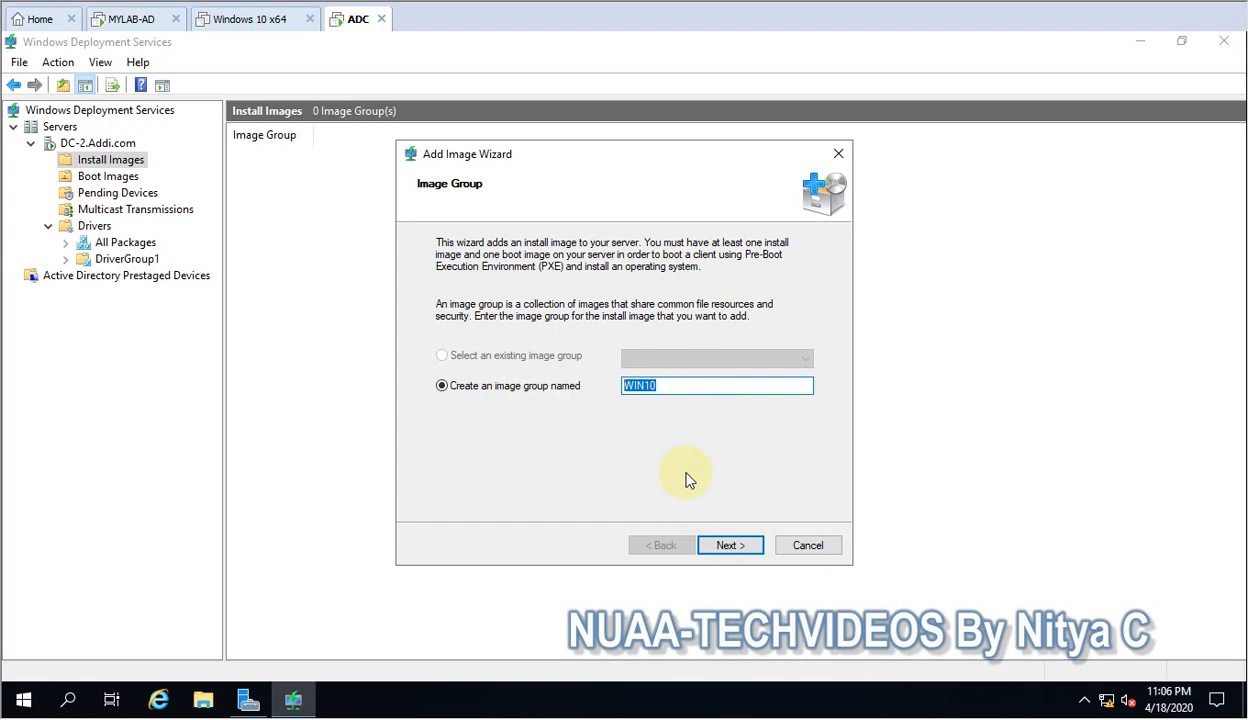
left_click(726, 546)
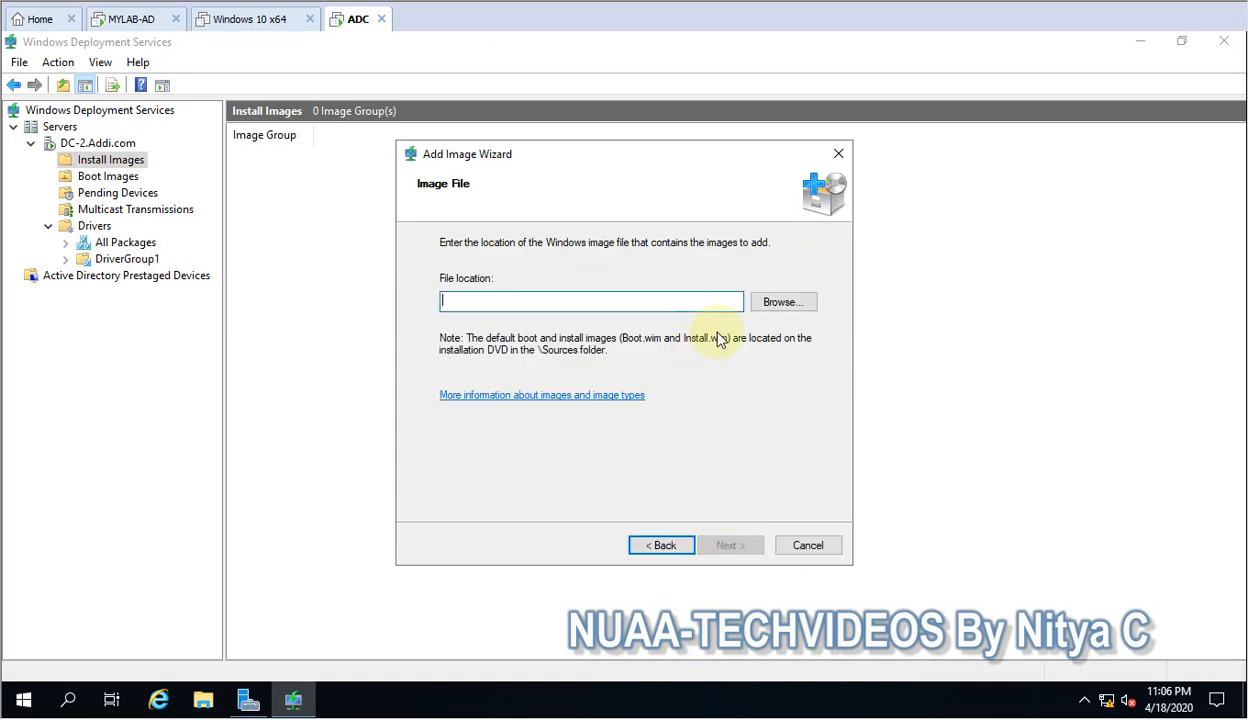
Use install.wim from the sources folder of en_windows_10_enterprise as the install image file.
left_click(786, 300)
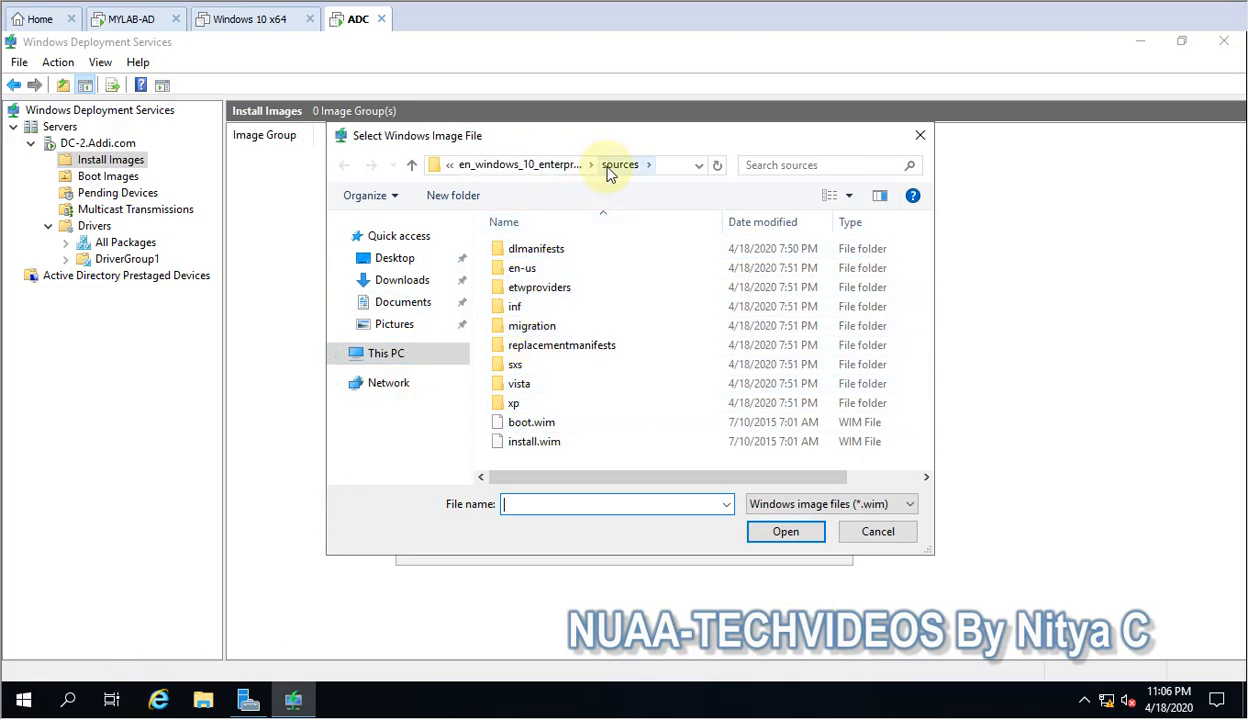
double_click(535, 443)
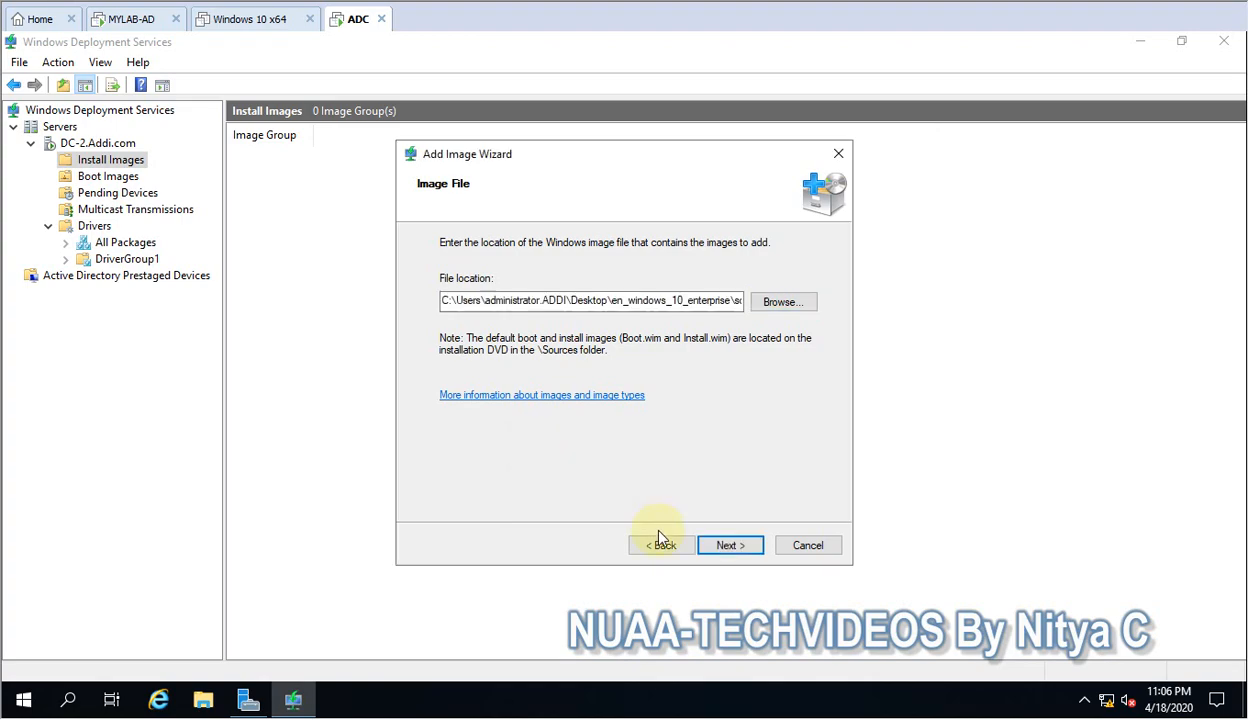
left_click(720, 546)
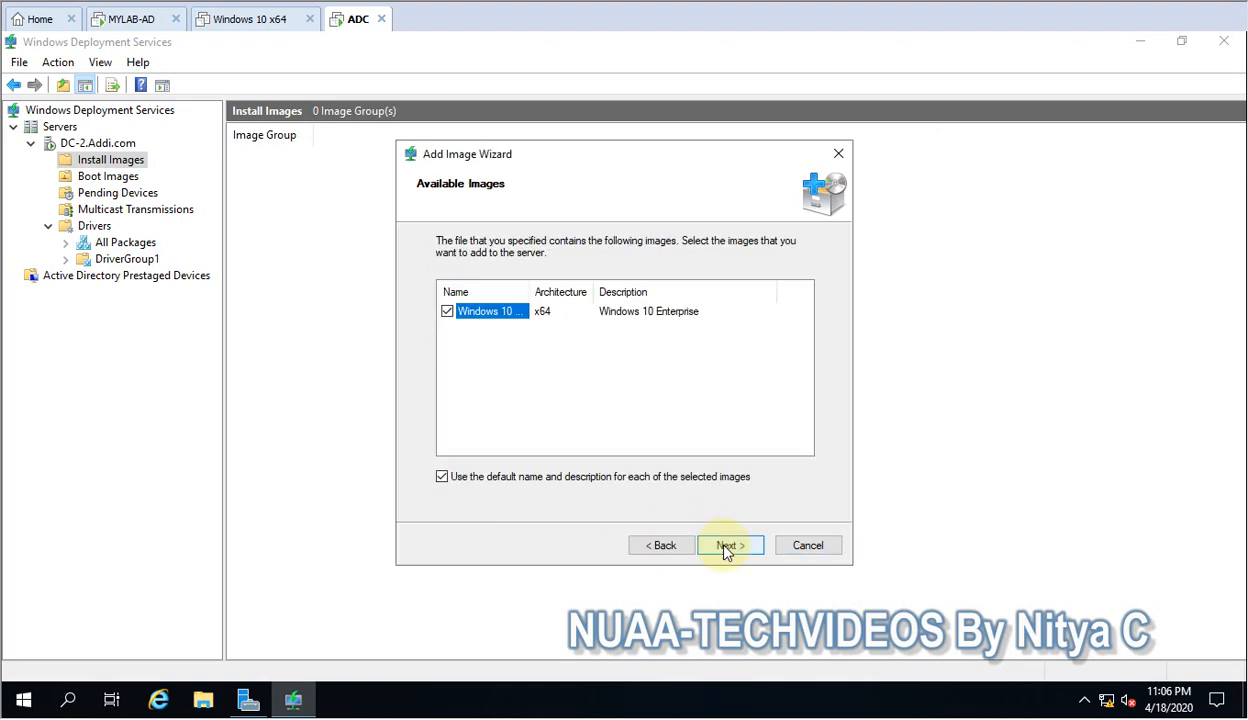
Add the Windows 10 Enterprise image with its default name and description, finish the wizard and check the boot and install images.
double_click(530, 291)
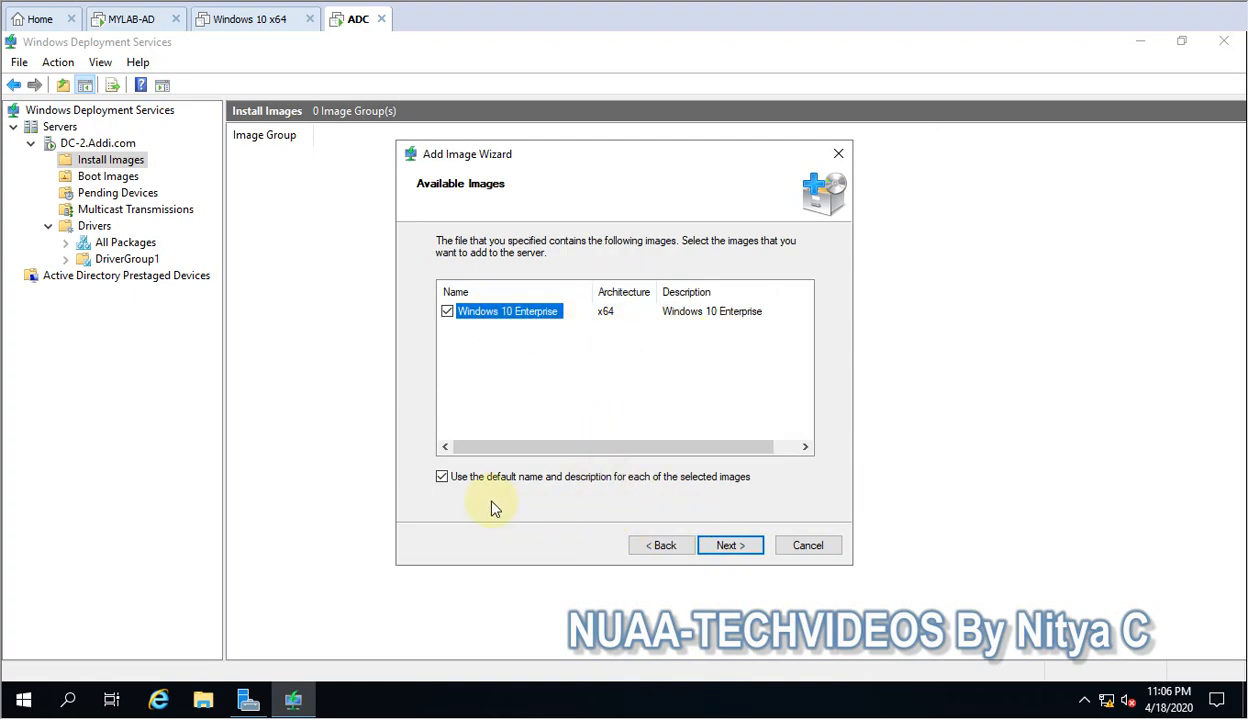
left_click(722, 547)
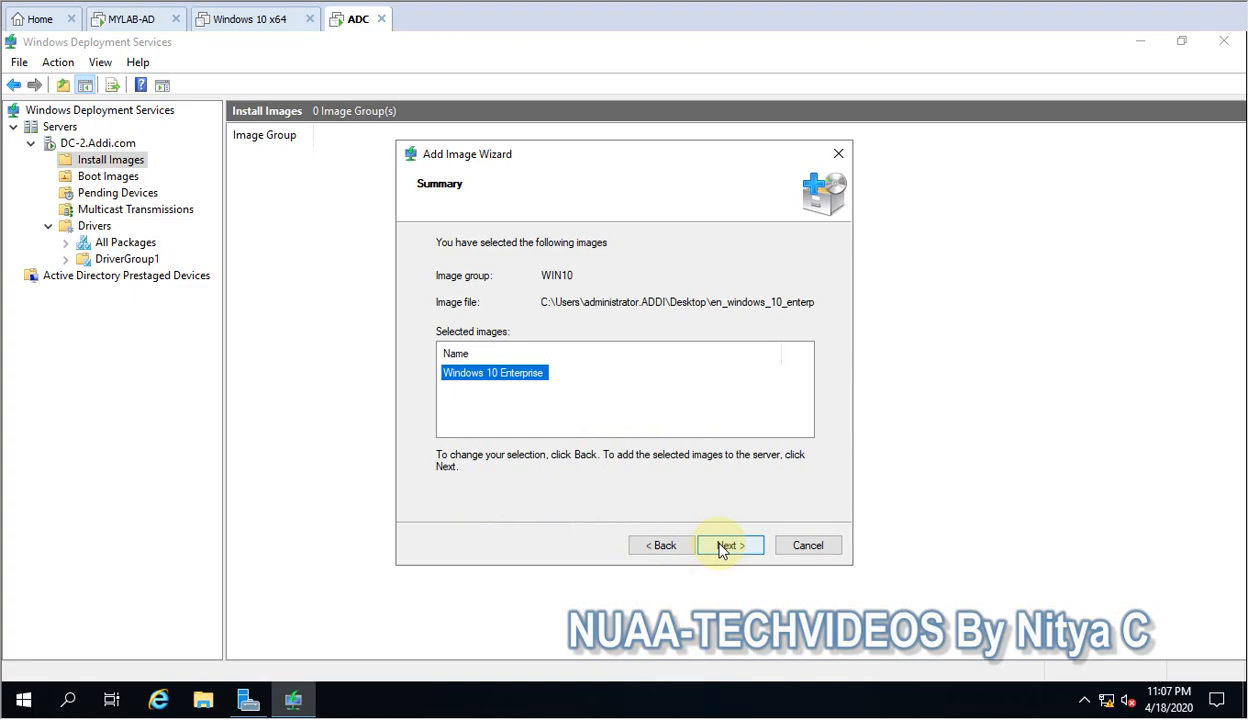
left_click(722, 548)
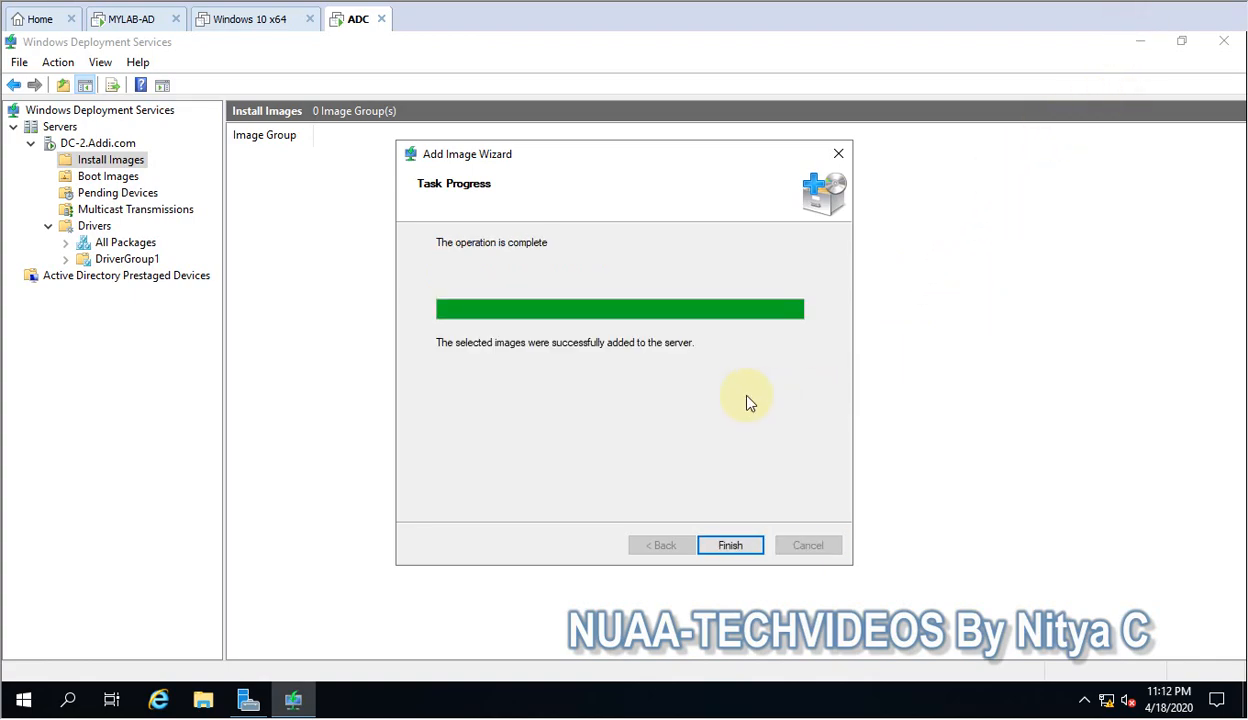
left_click(731, 549)
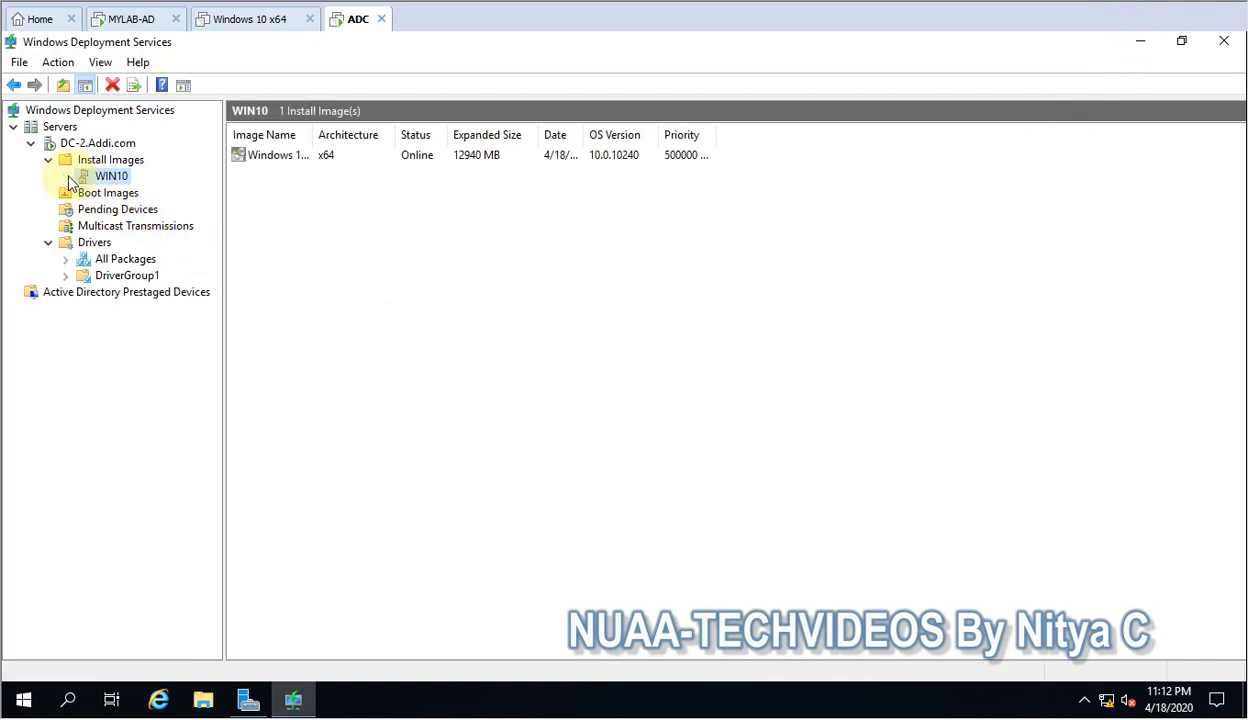
left_click(88, 193)
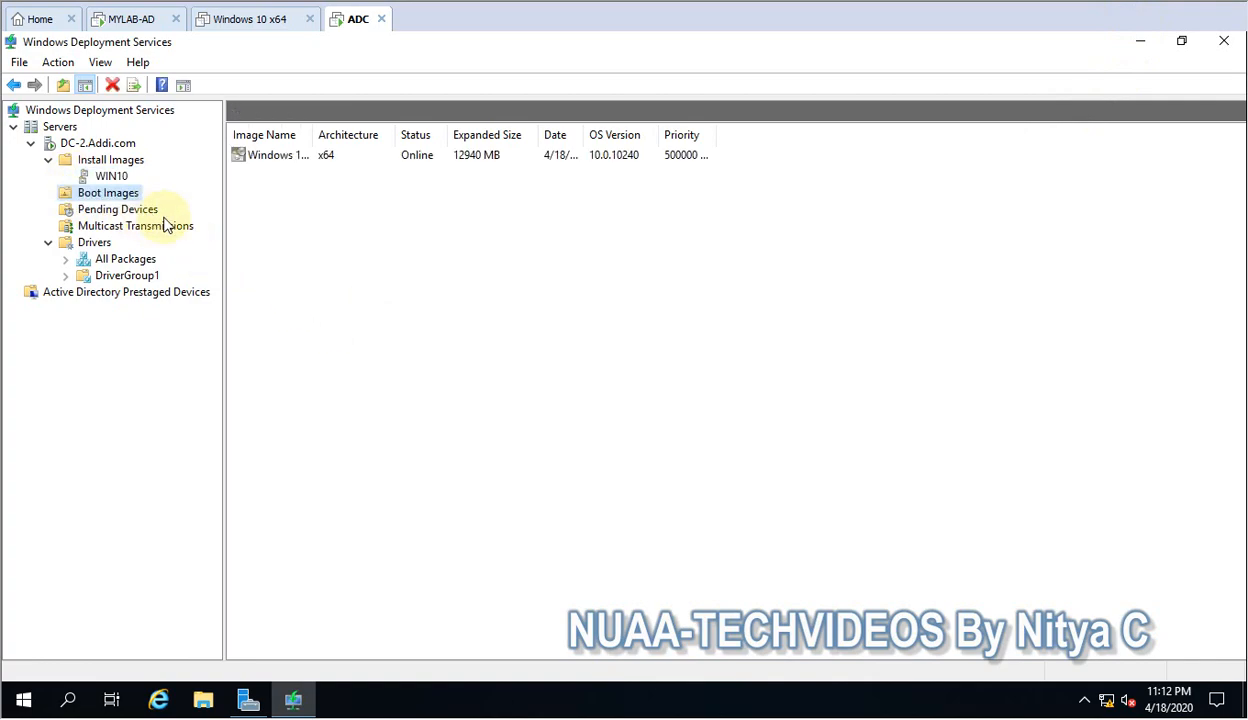
left_click(111, 177)
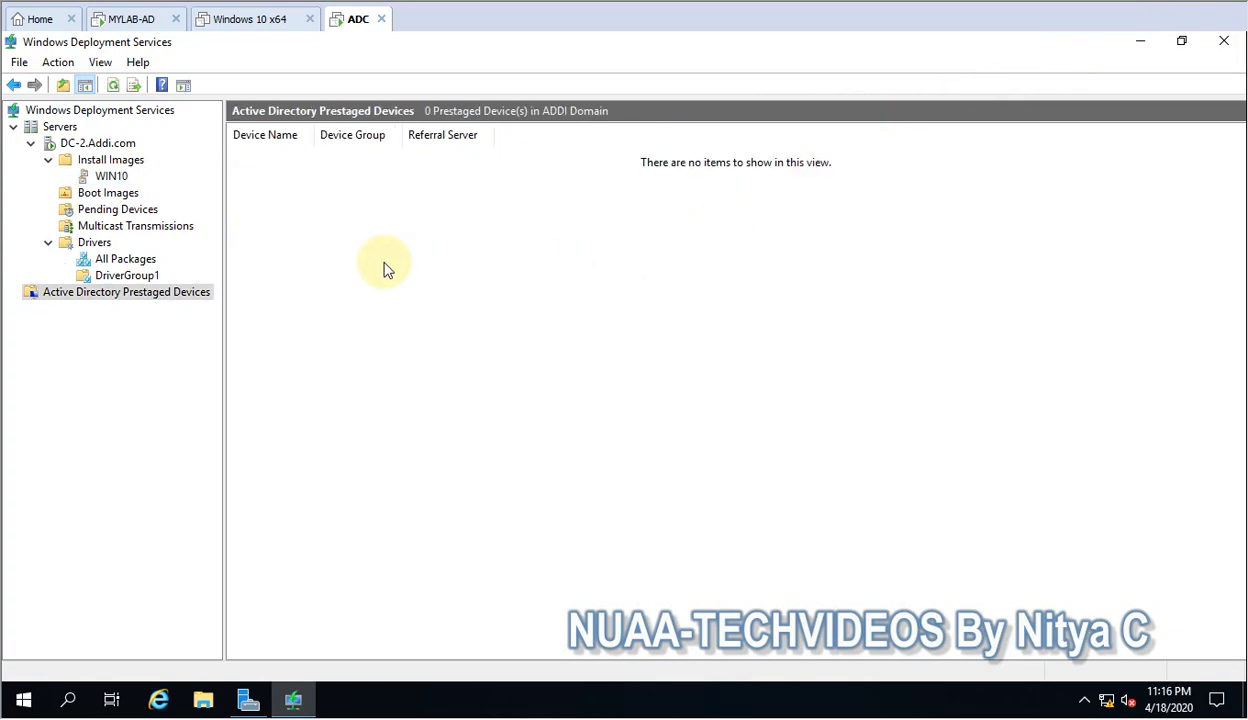
In the DC-2.Addi.com properties, require administrator approval for unknown computers and set the PXE response delay to 5 seconds.
right_click(80, 147)
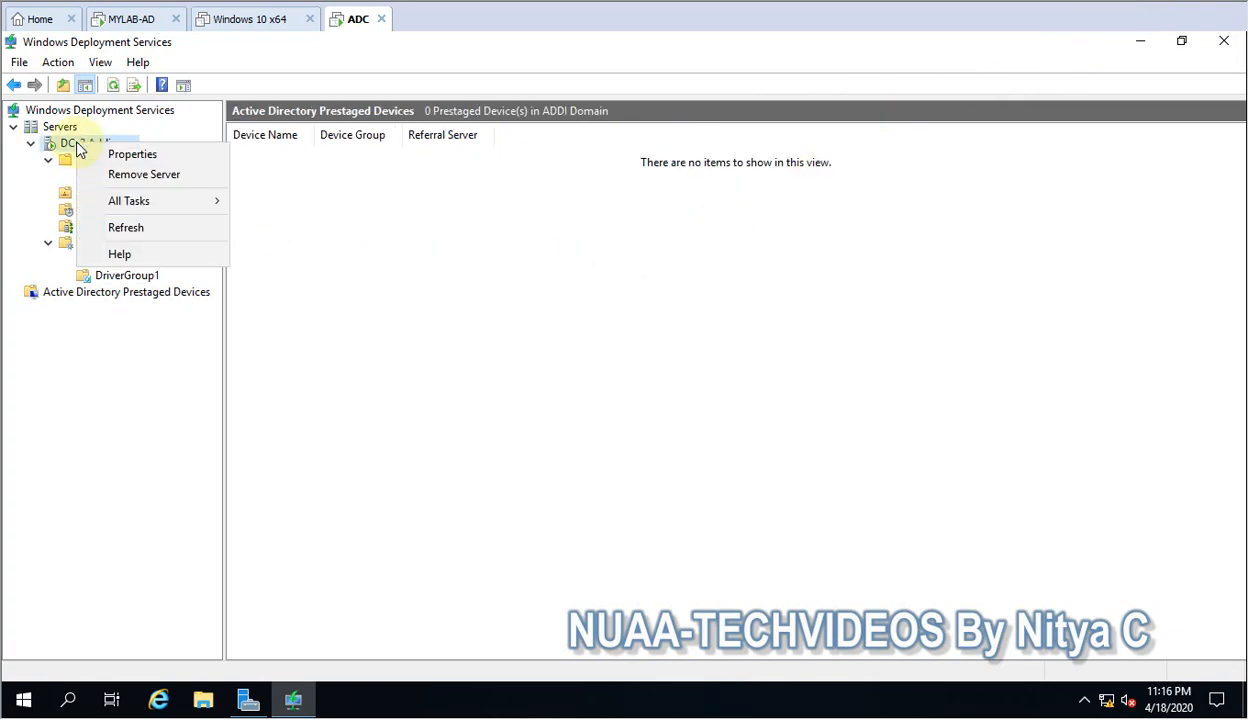
left_click(112, 154)
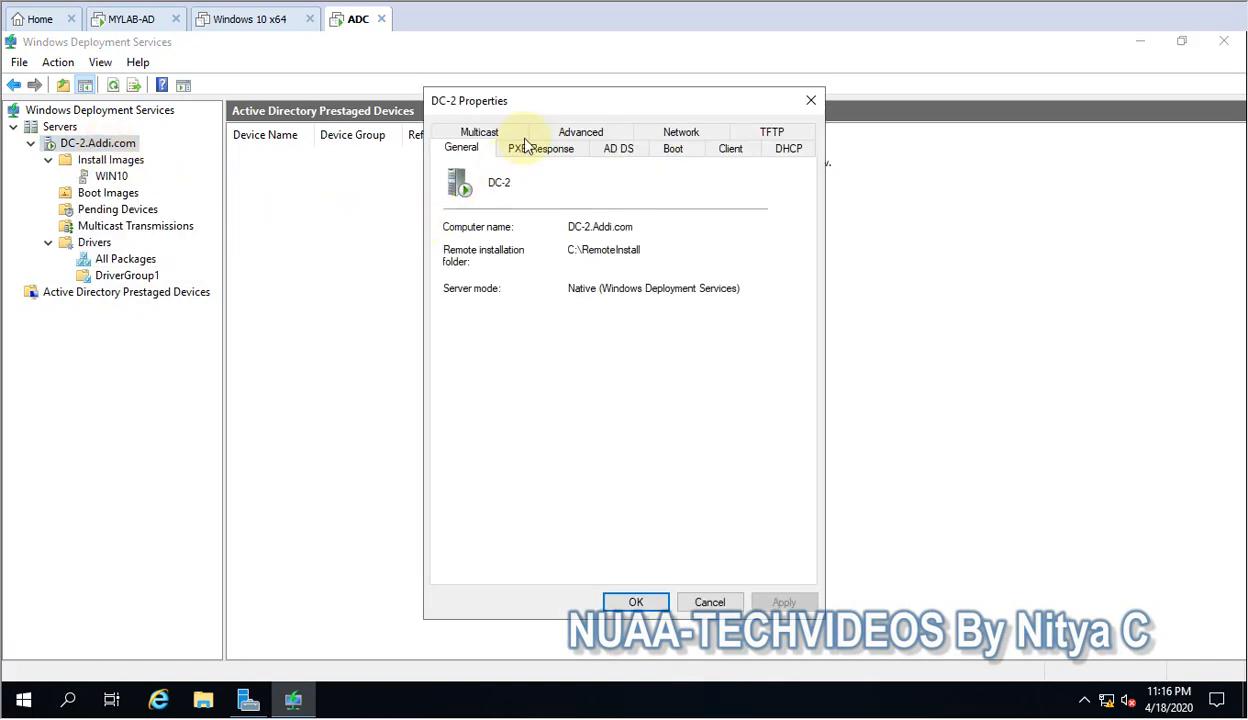
left_click_drag(530, 103, 510, 170)
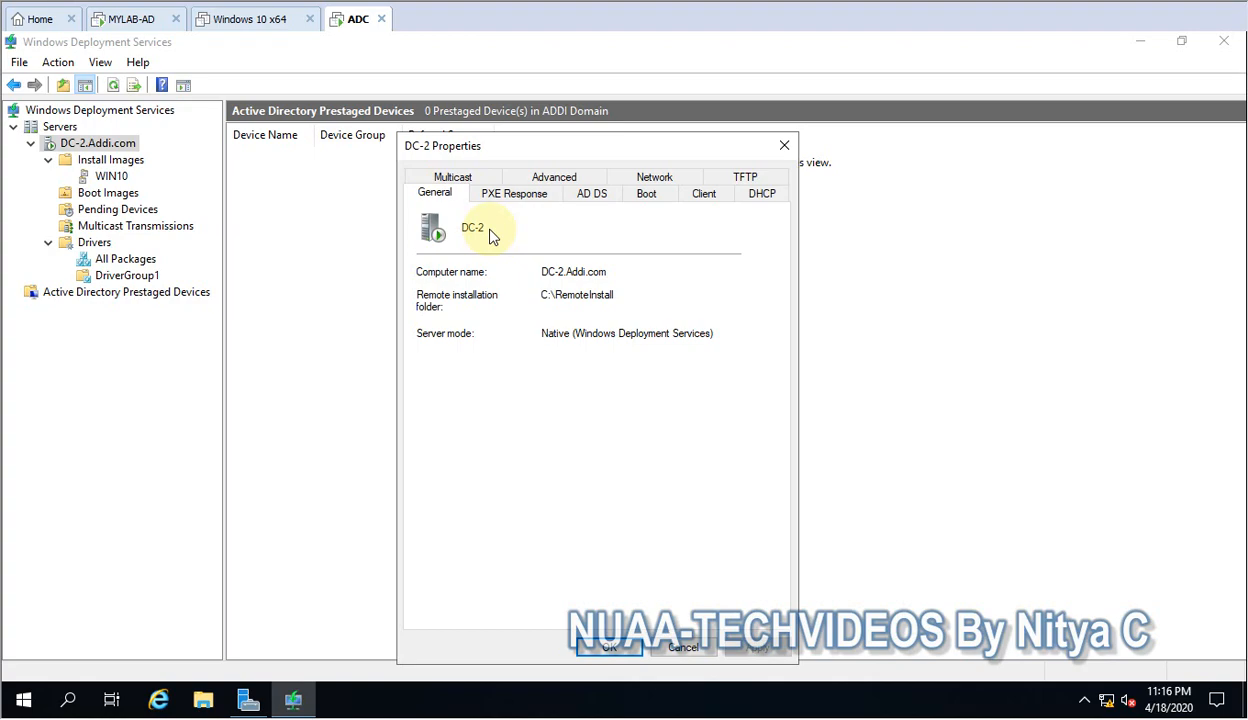
left_click(516, 192)
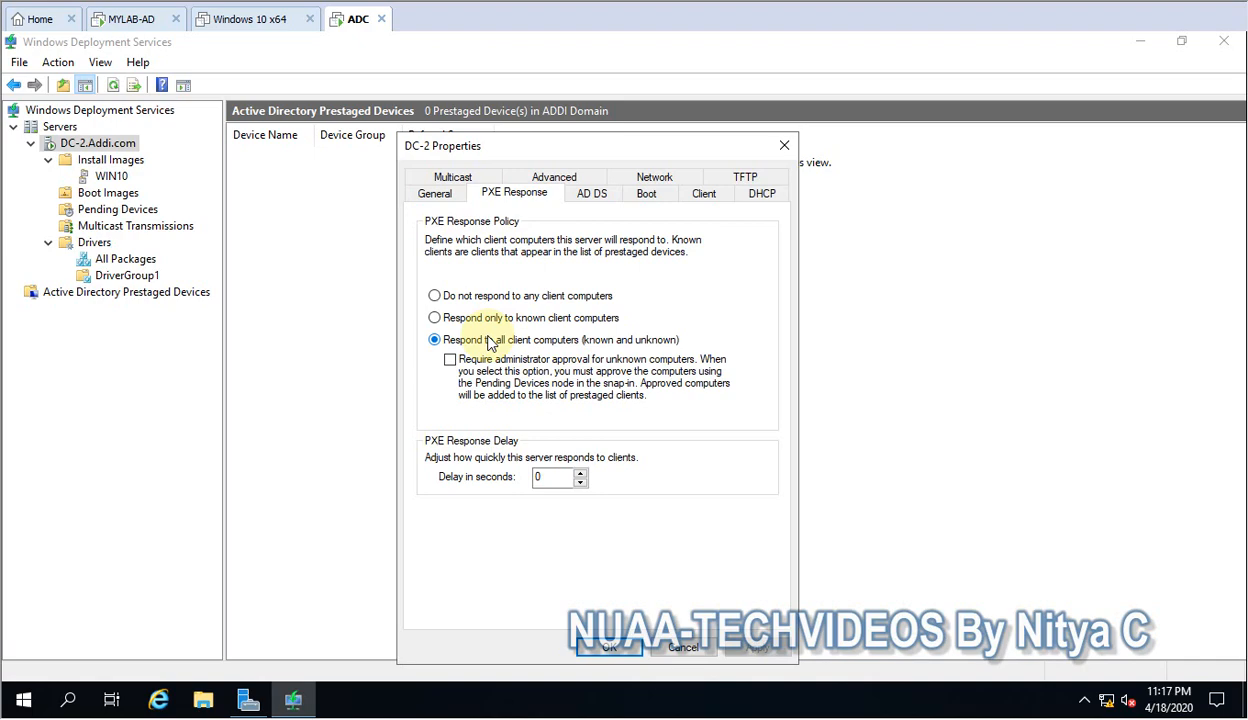
left_click(448, 366)
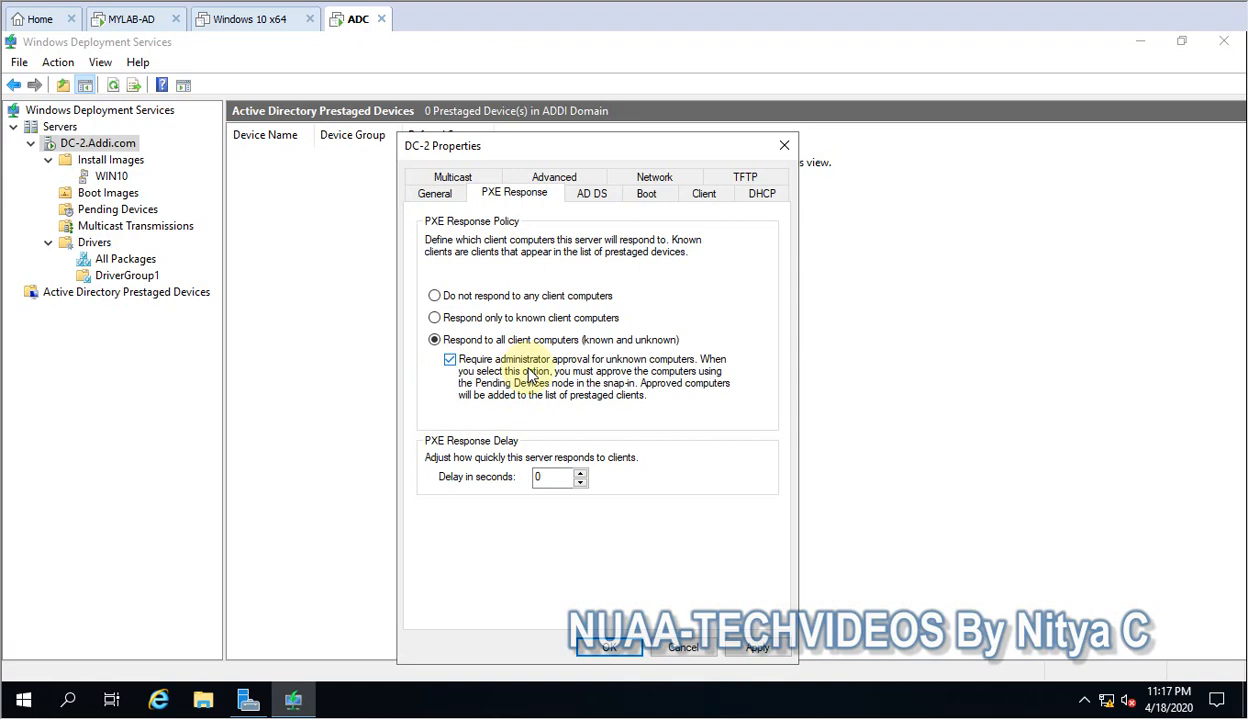
double_click(556, 480)
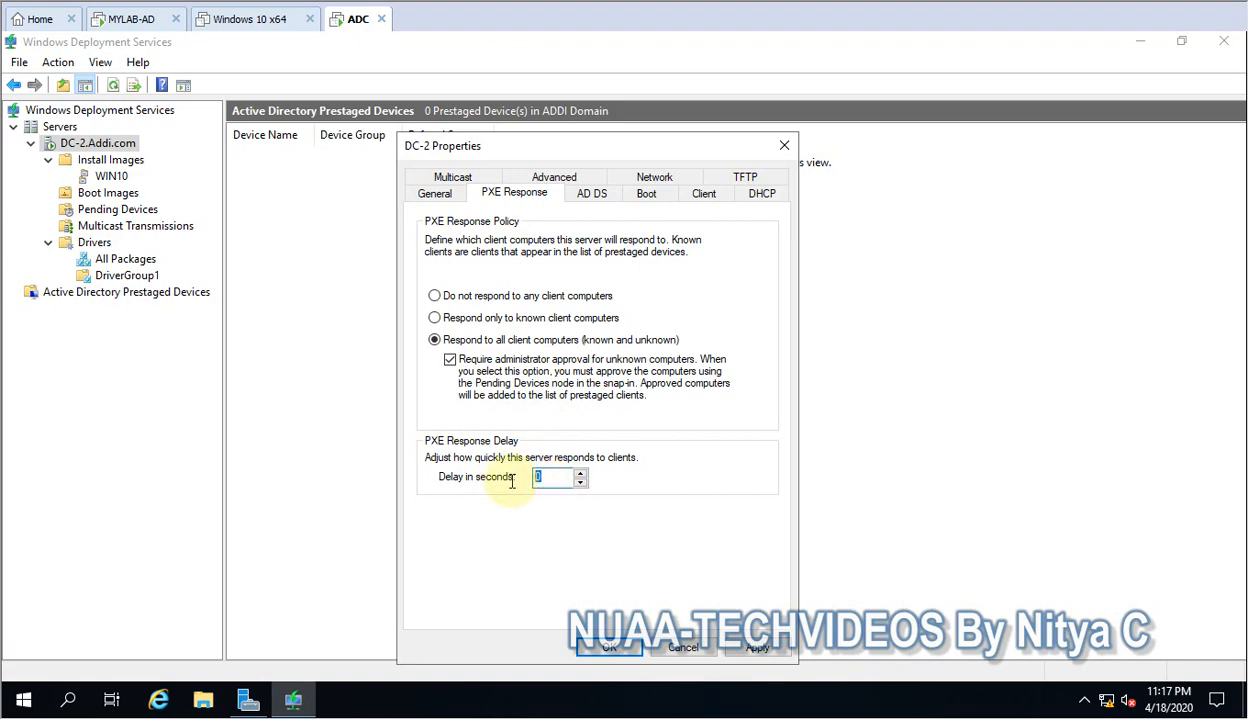
type("5")
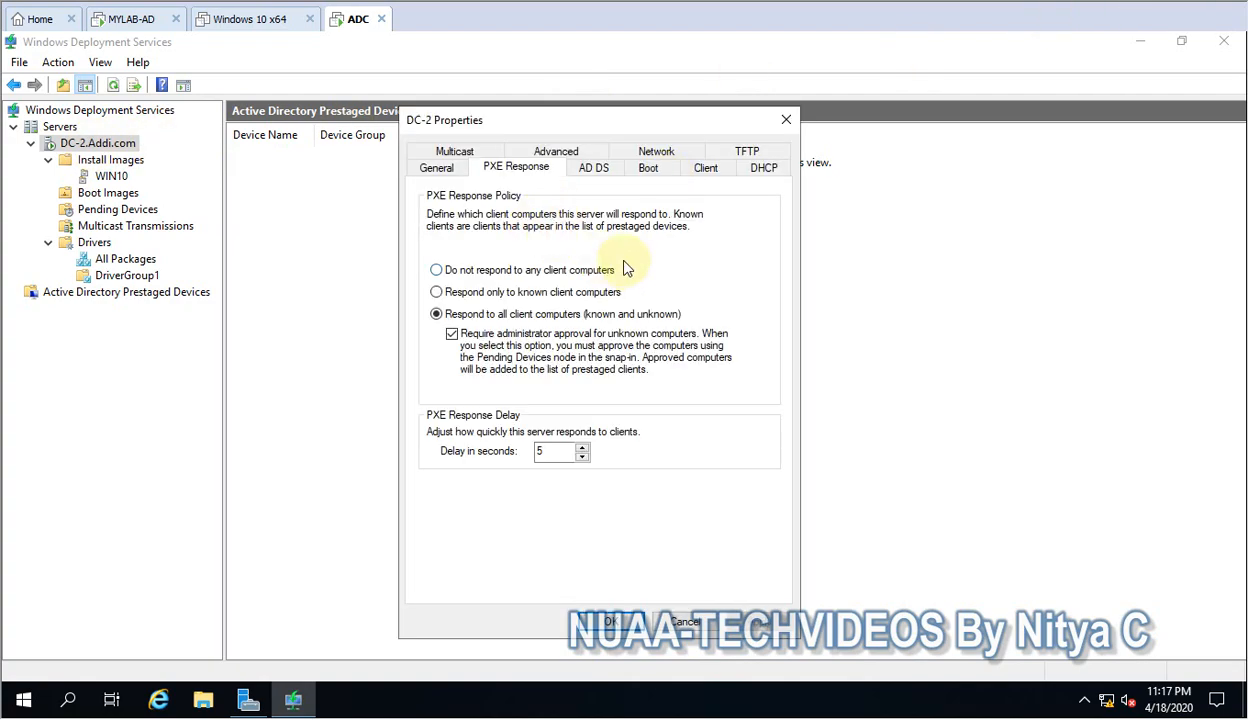
Examine the client naming policy format and computer account location in the server's AD DS properties.
left_click(595, 170)
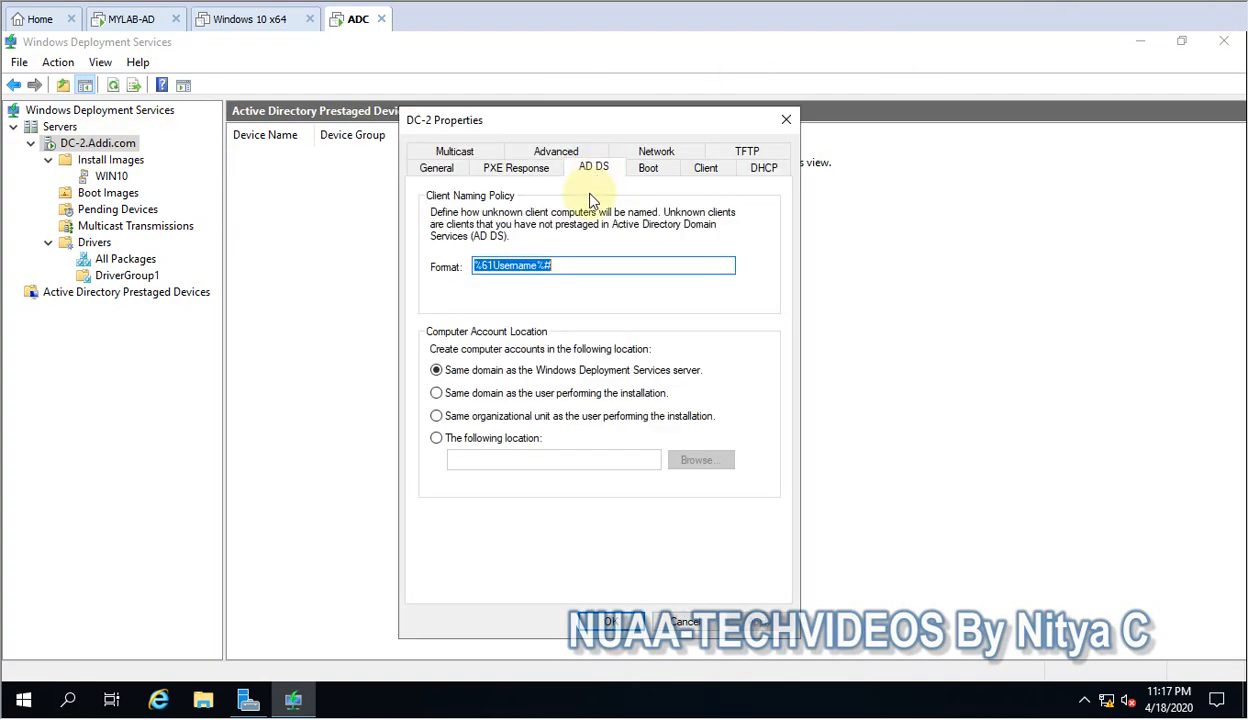
left_click_drag(574, 266, 385, 267)
left_click_drag(565, 260, 407, 268)
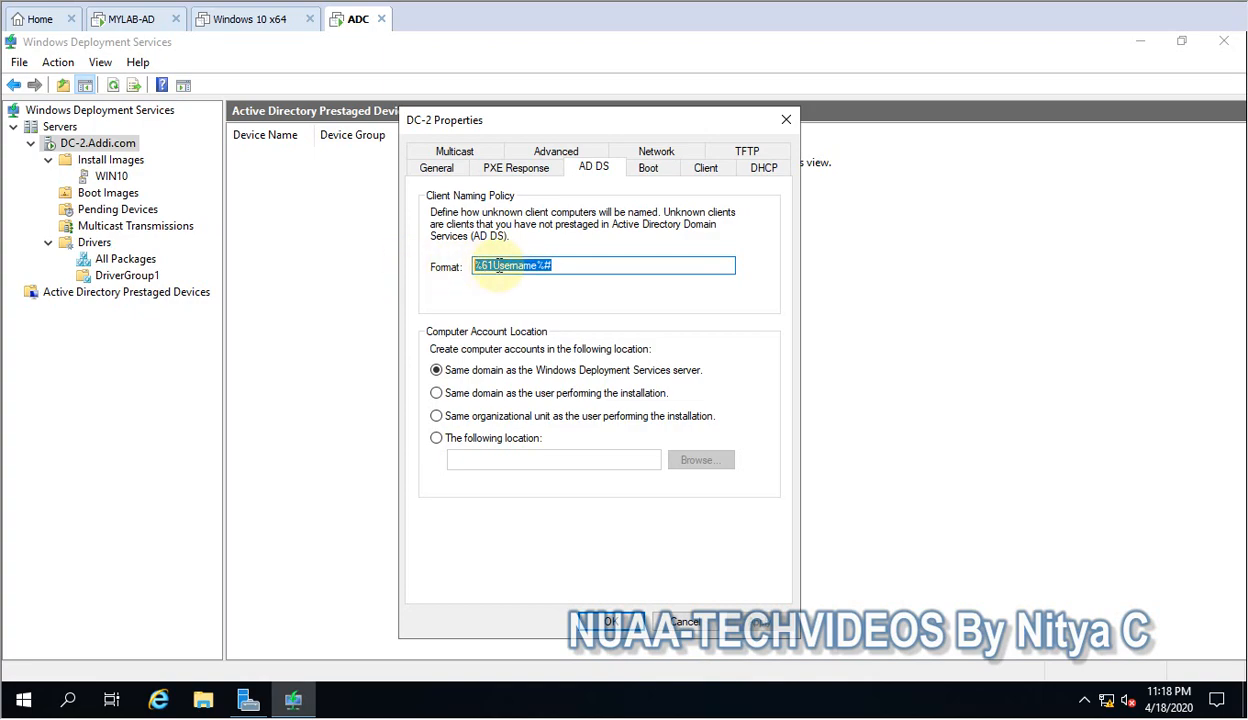
left_click_drag(566, 265, 370, 263)
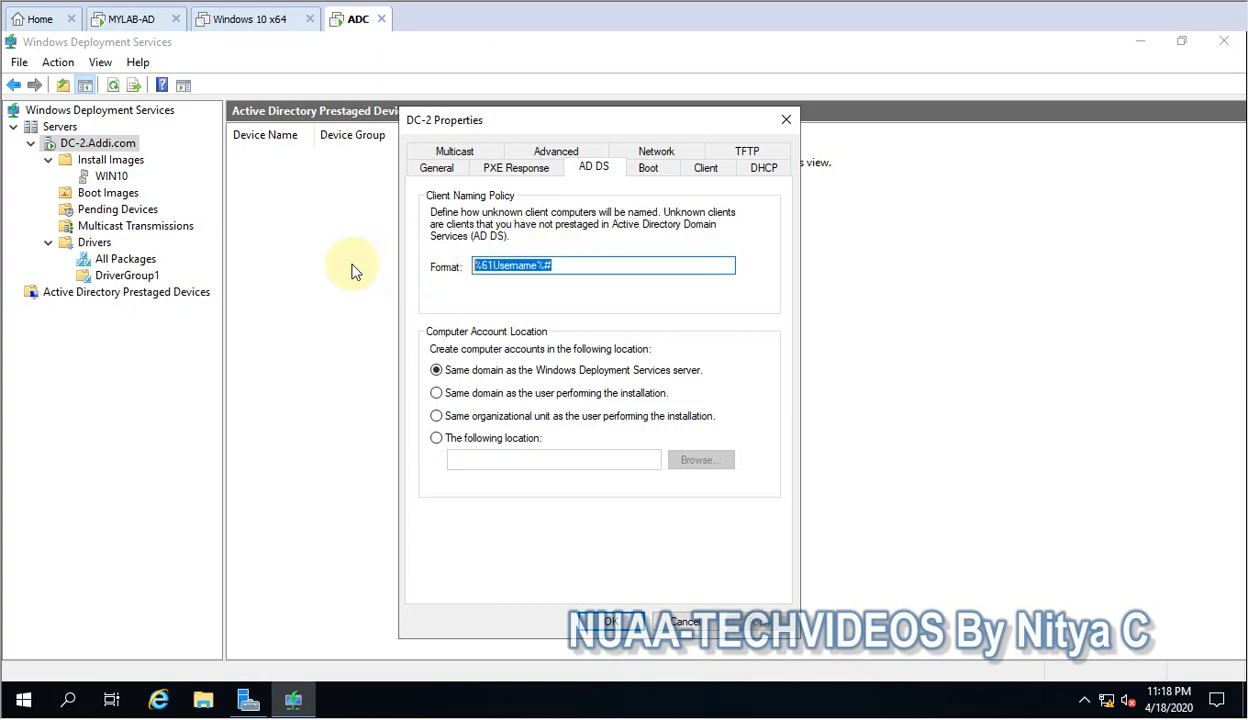
left_click(576, 267)
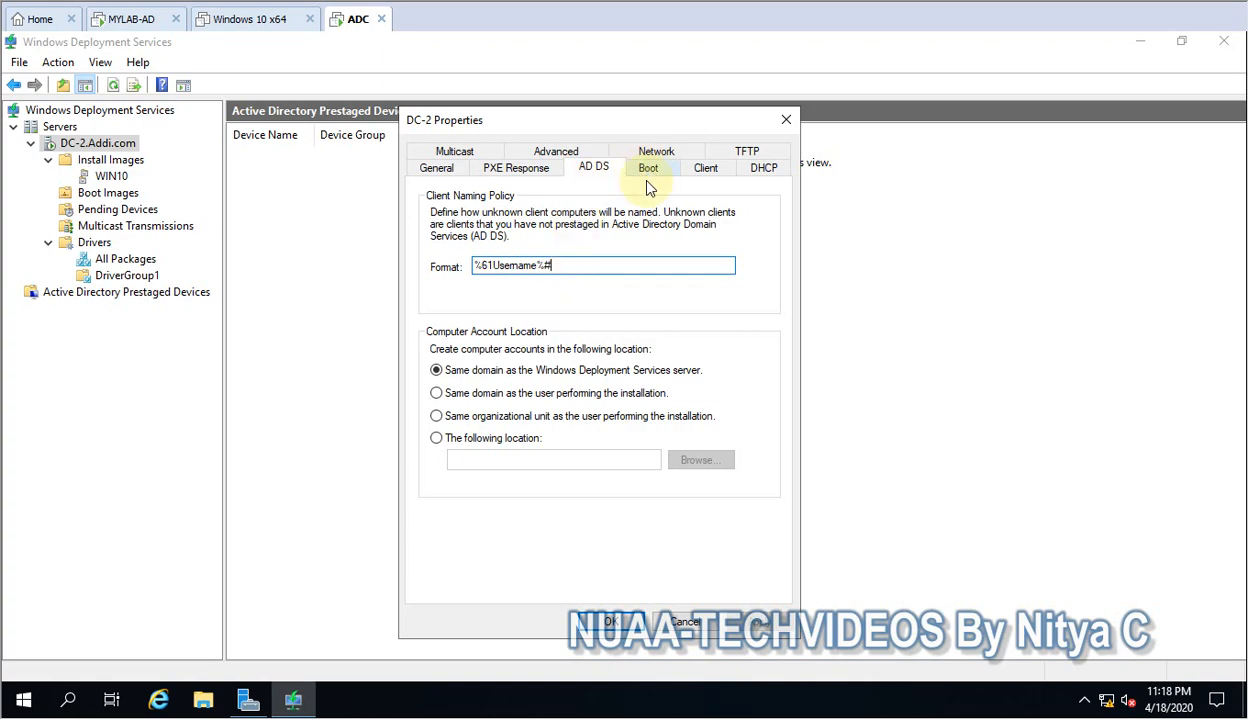
Set the computer account location for unknown clients to the Computers container of the Addi domain.
left_click(487, 445)
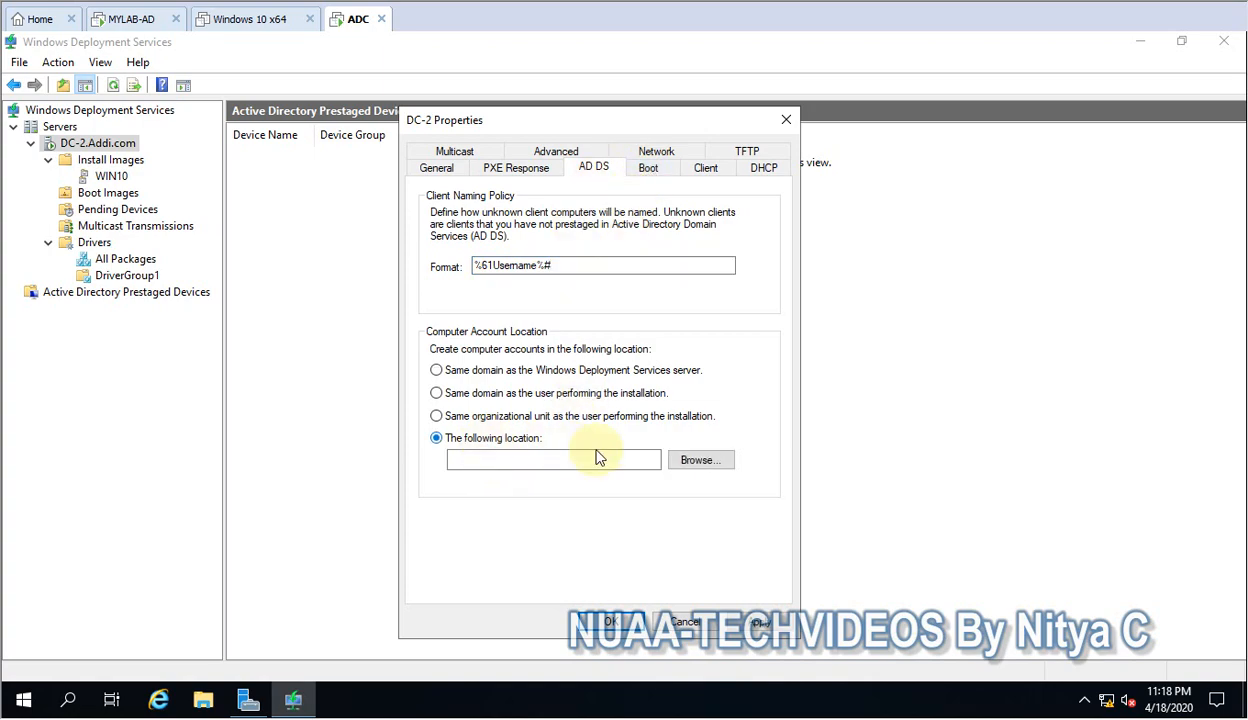
left_click(688, 460)
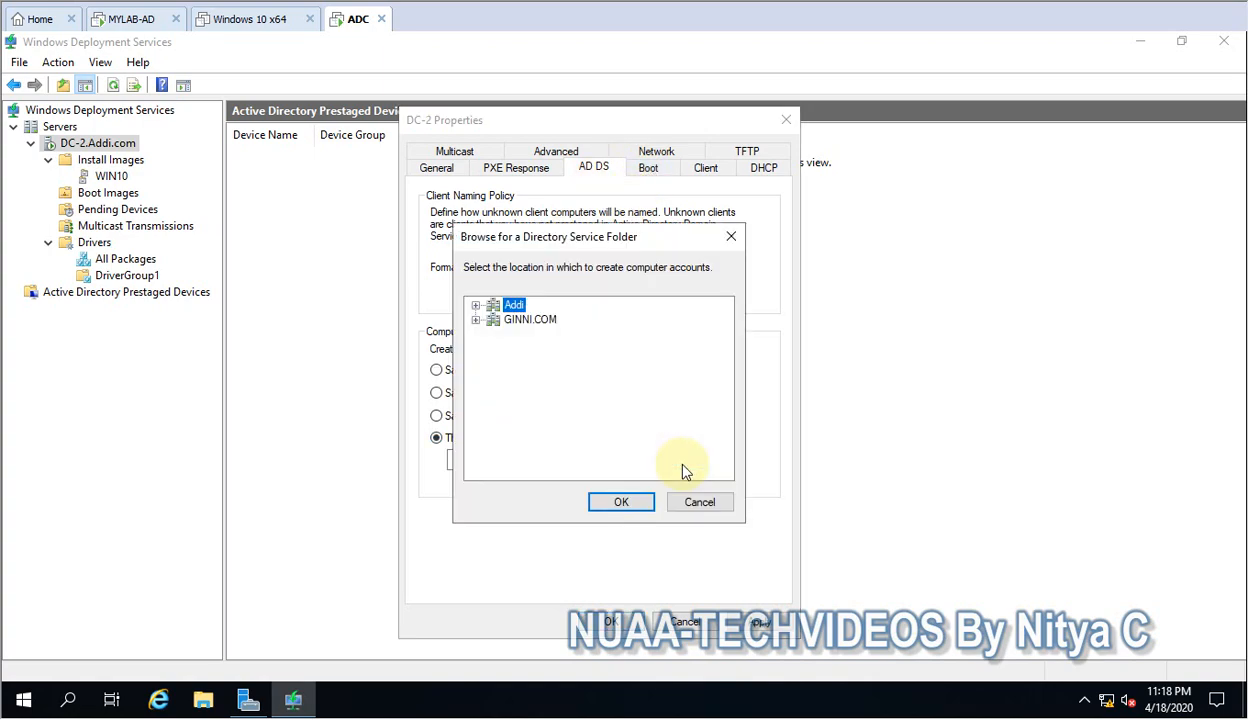
left_click(477, 306)
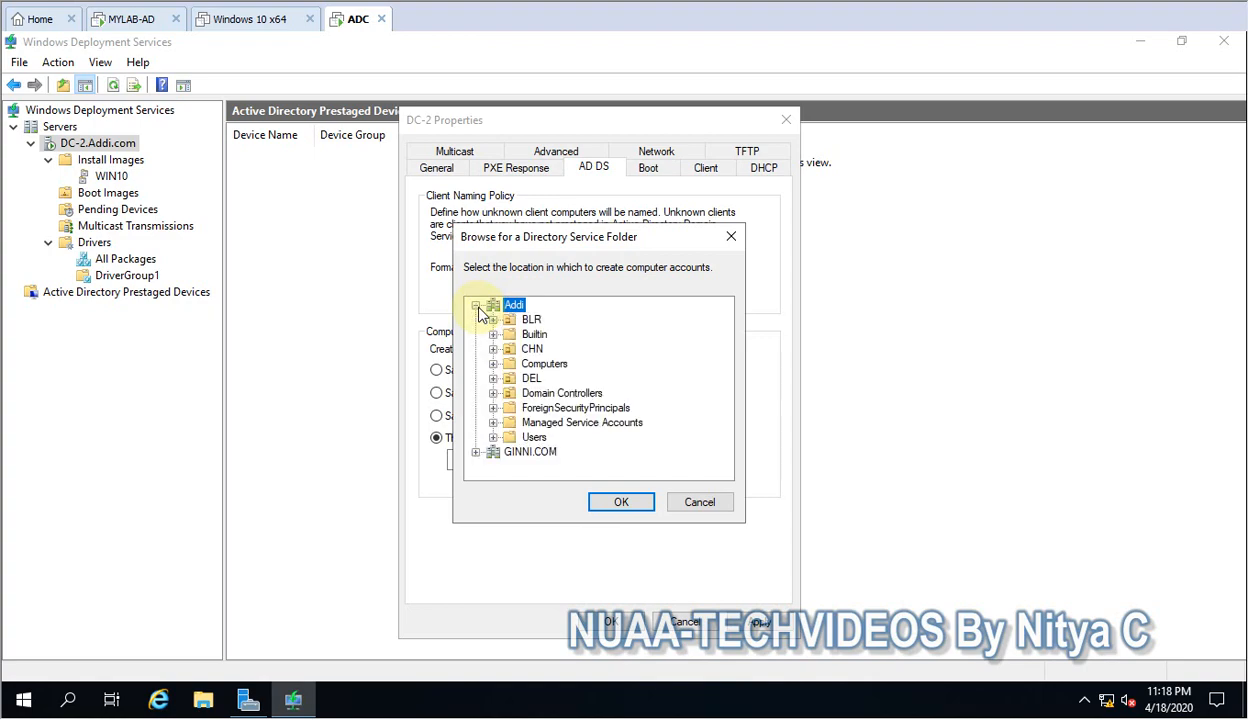
left_click(493, 364)
left_click(558, 366)
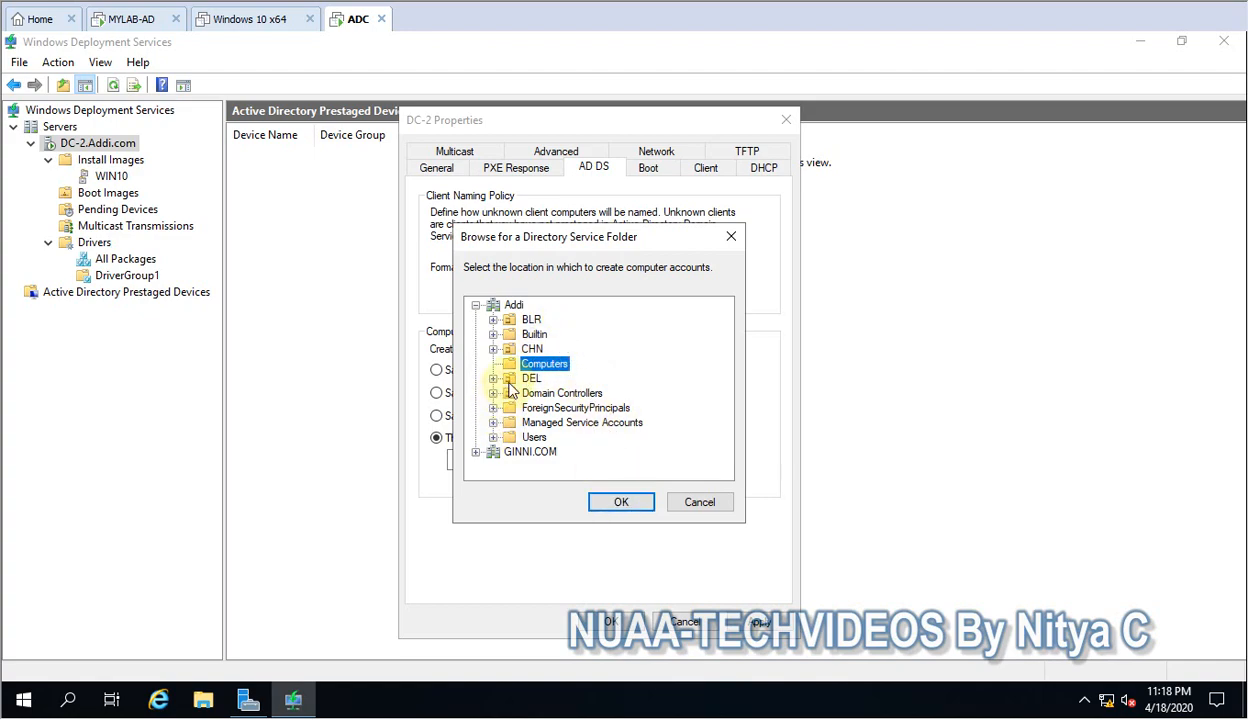
left_click(621, 502)
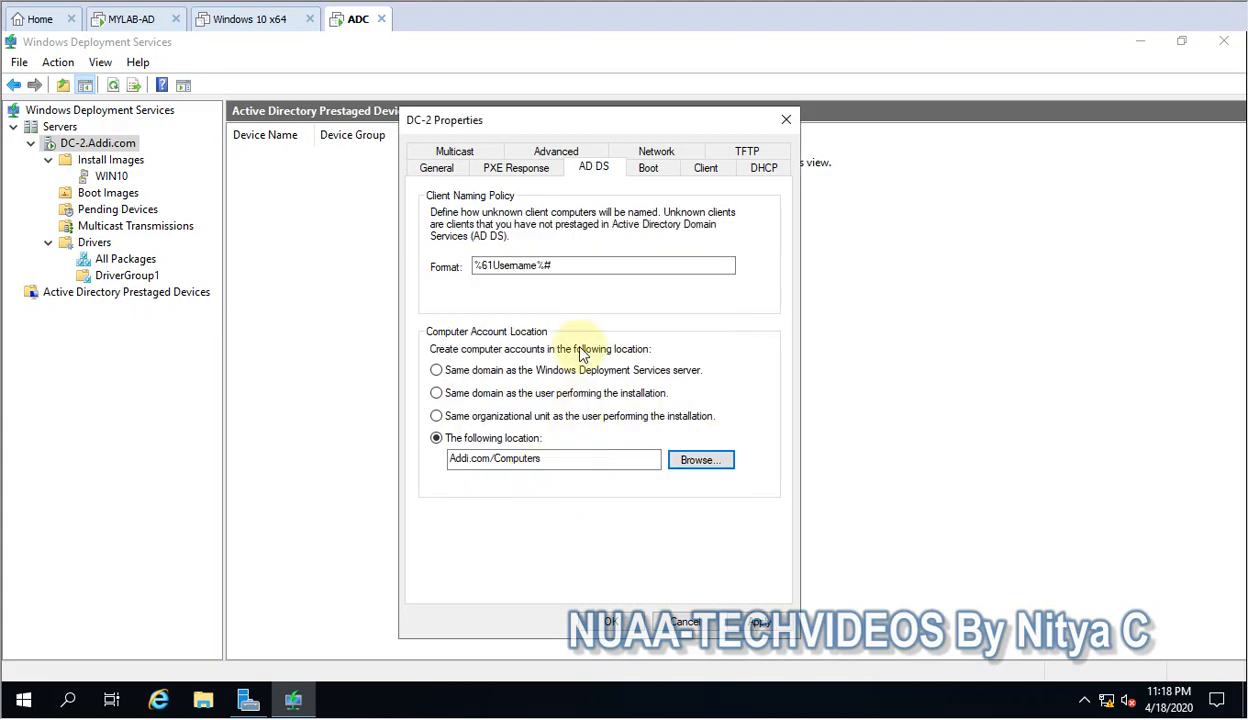
Set boot.wim as the default boot image for the x64 architecture in the server's boot settings.
left_click(648, 170)
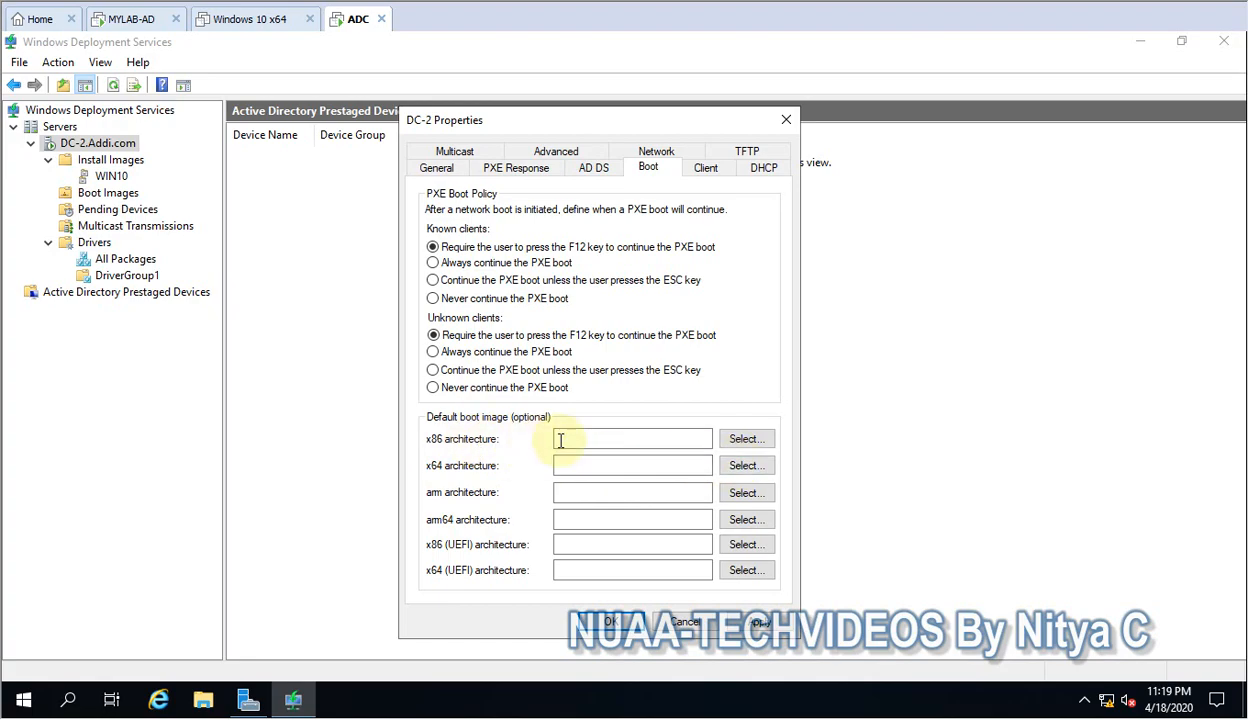
left_click(744, 441)
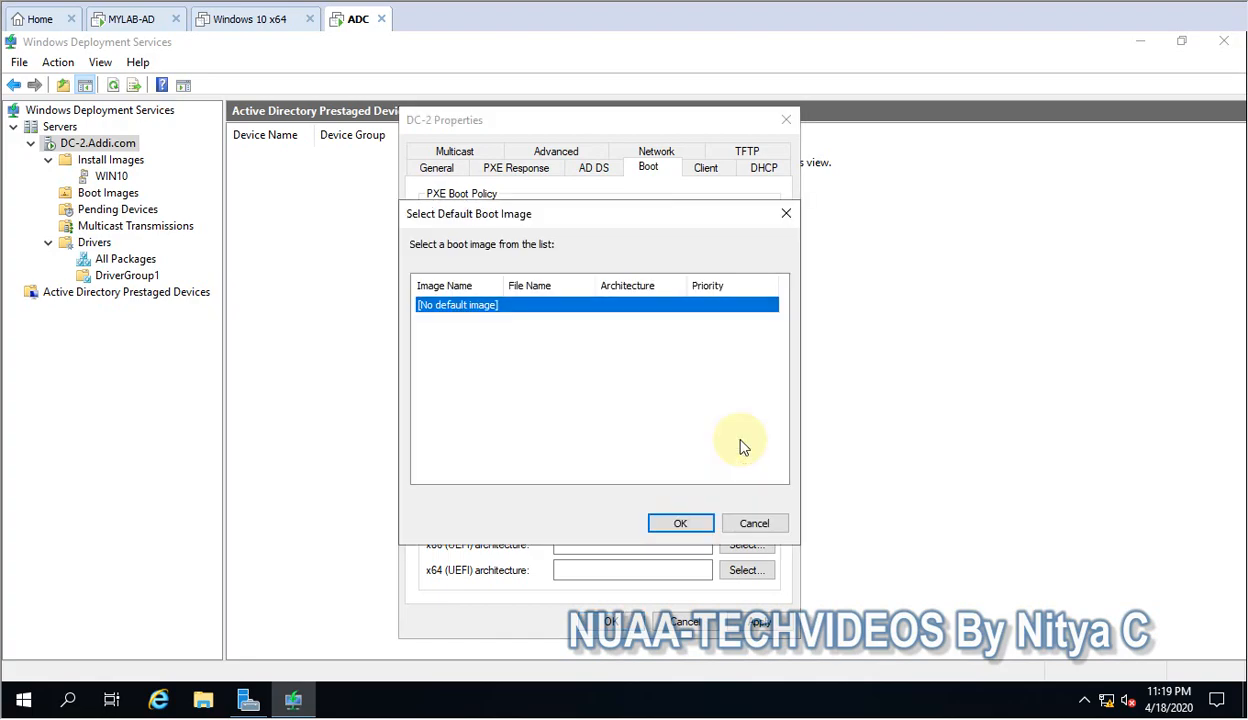
left_click(754, 524)
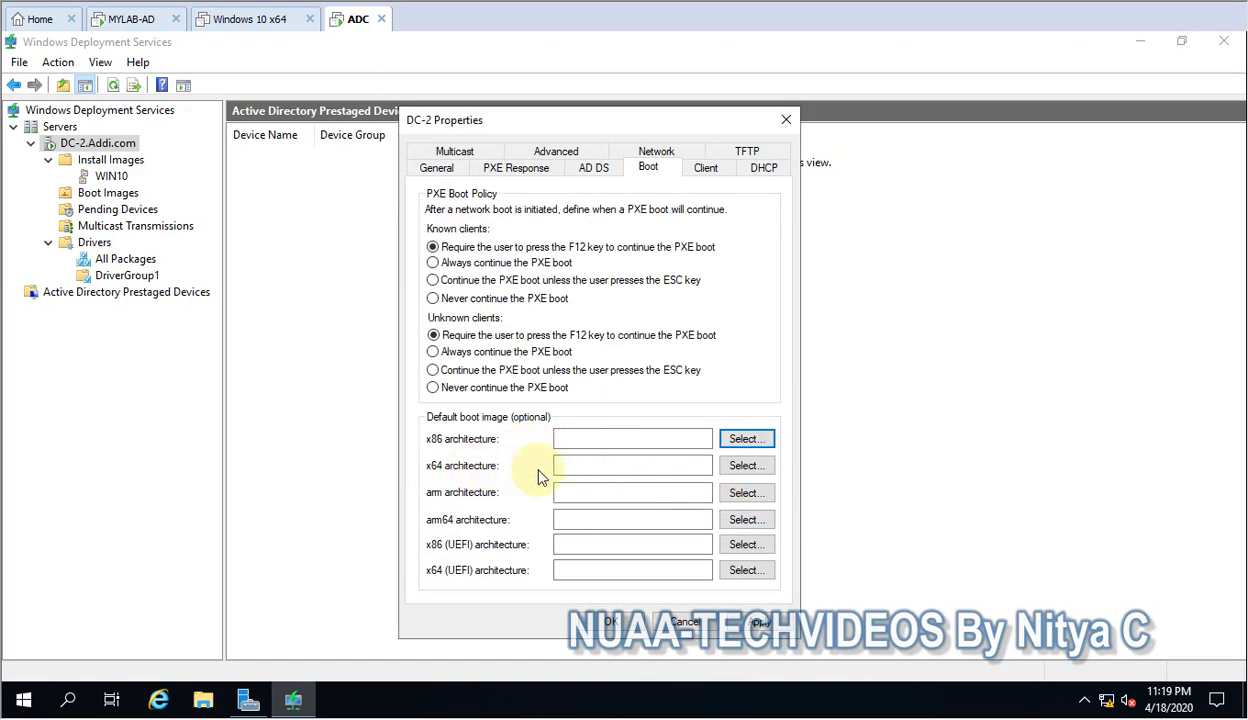
left_click(744, 466)
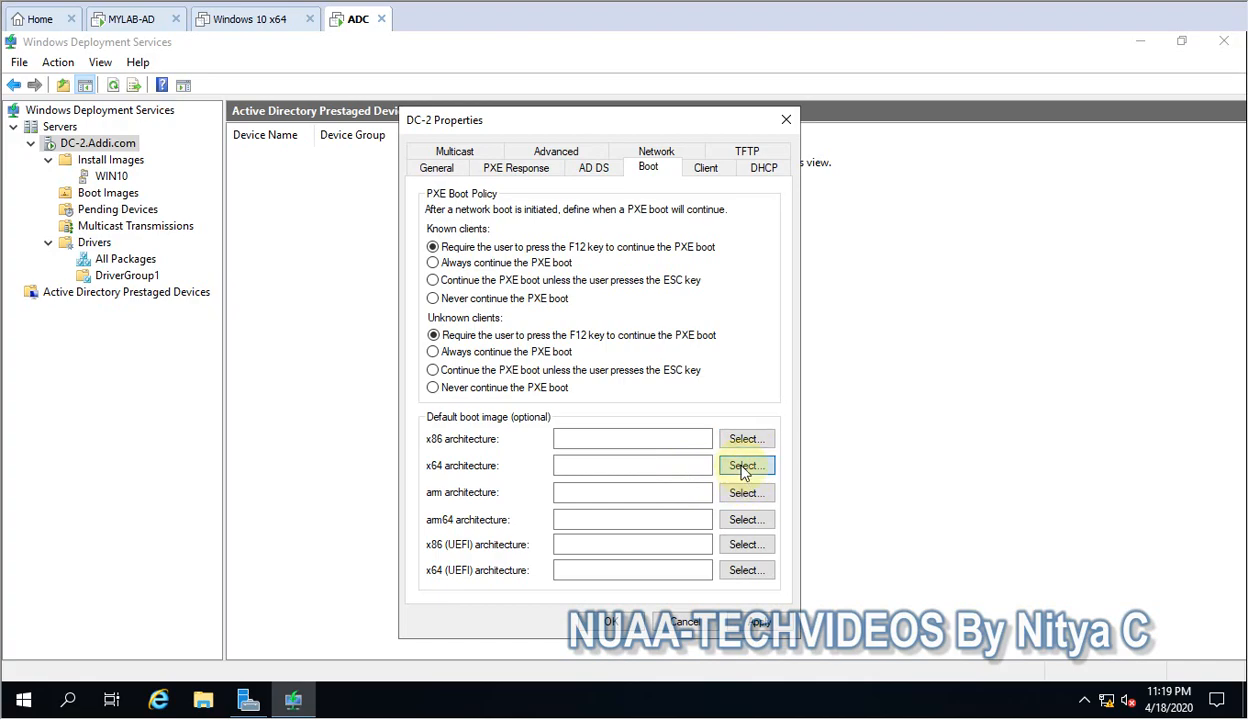
left_click(512, 321)
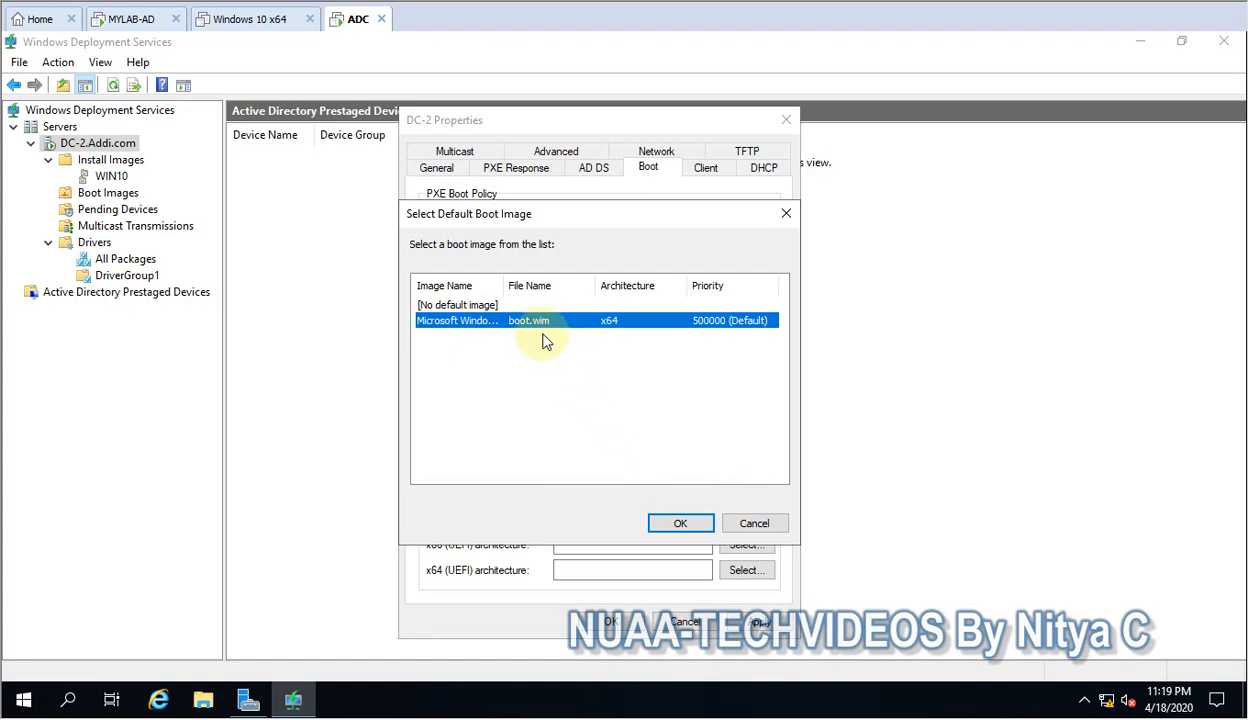
left_click(677, 522)
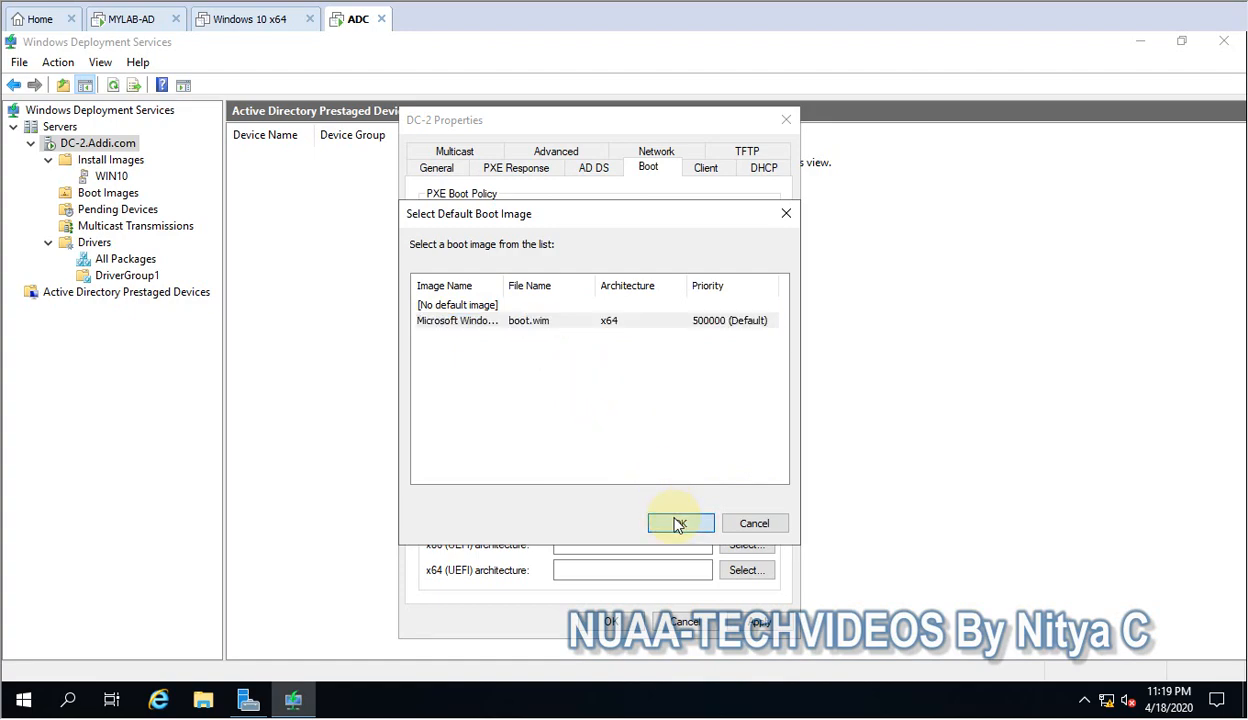
left_click_drag(676, 464, 540, 466)
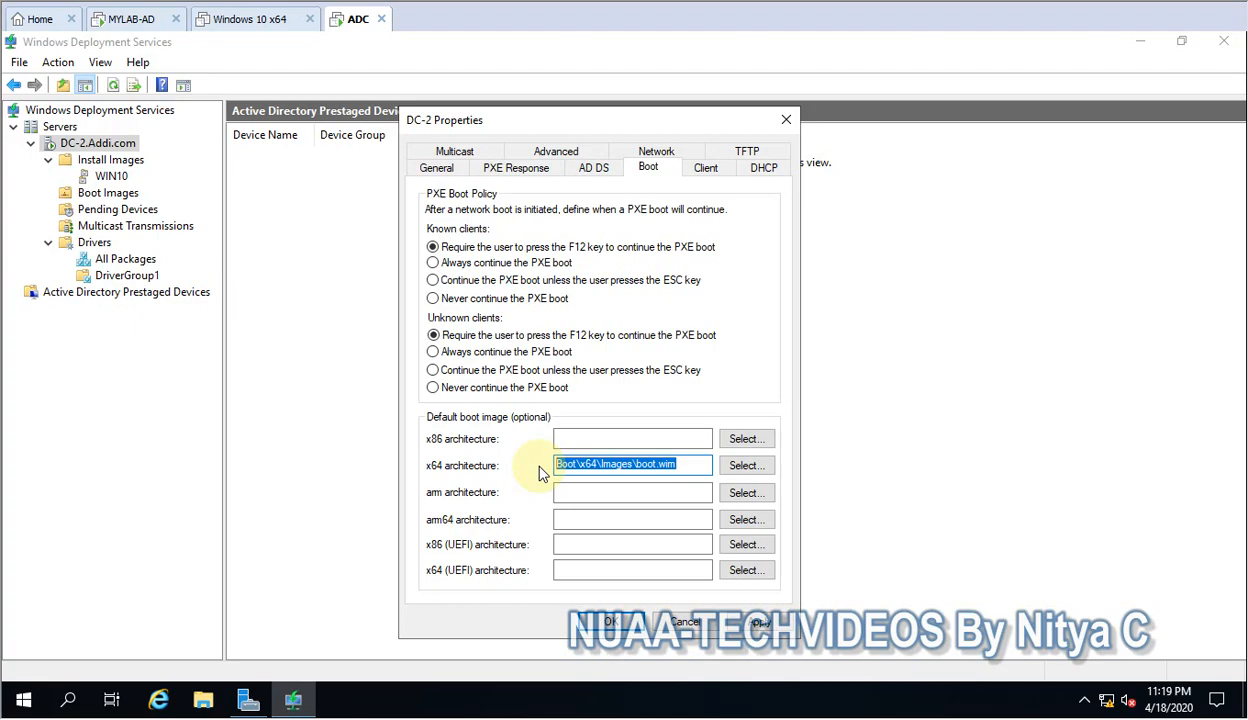
left_click_drag(682, 466, 555, 468)
left_click(700, 173)
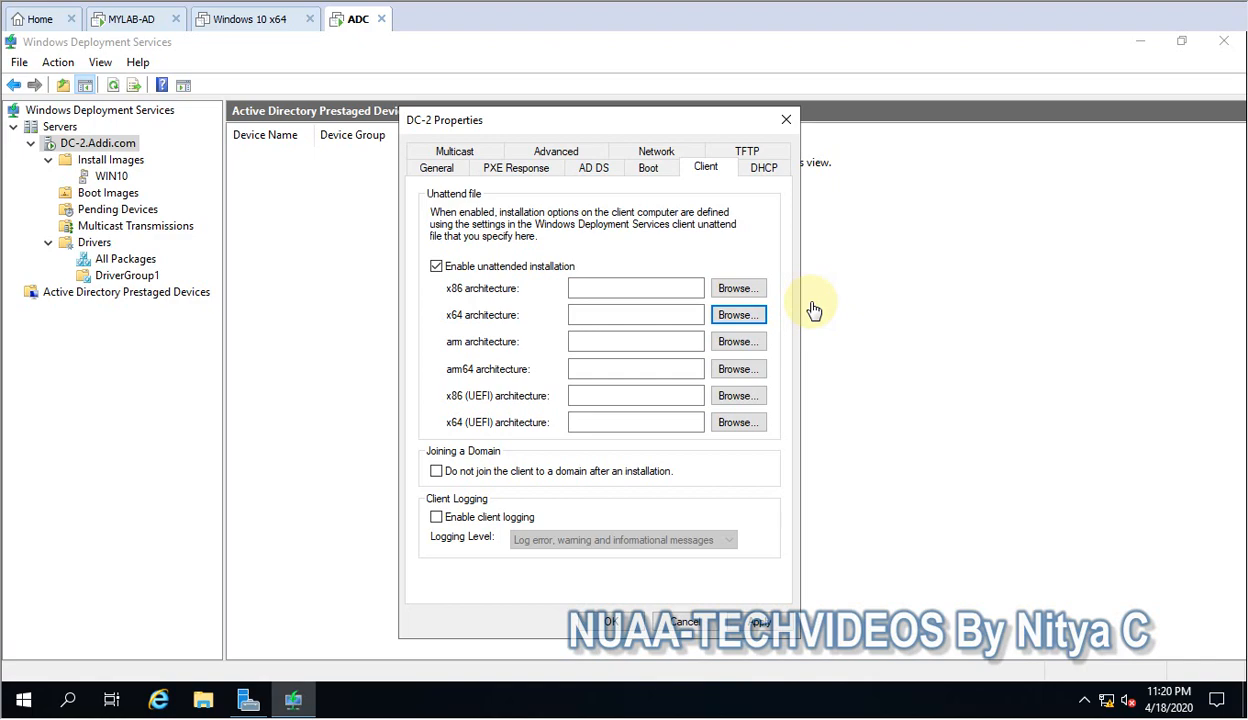
left_click(730, 318)
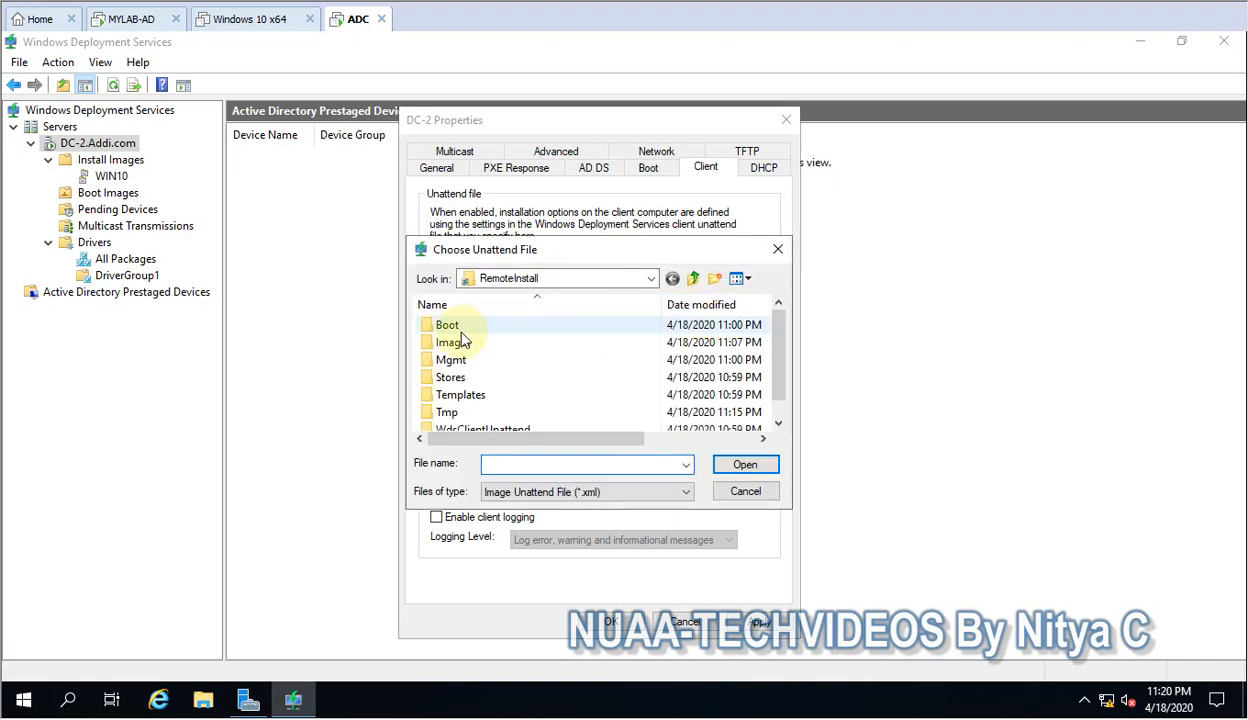
scroll(511, 427, "down", 1)
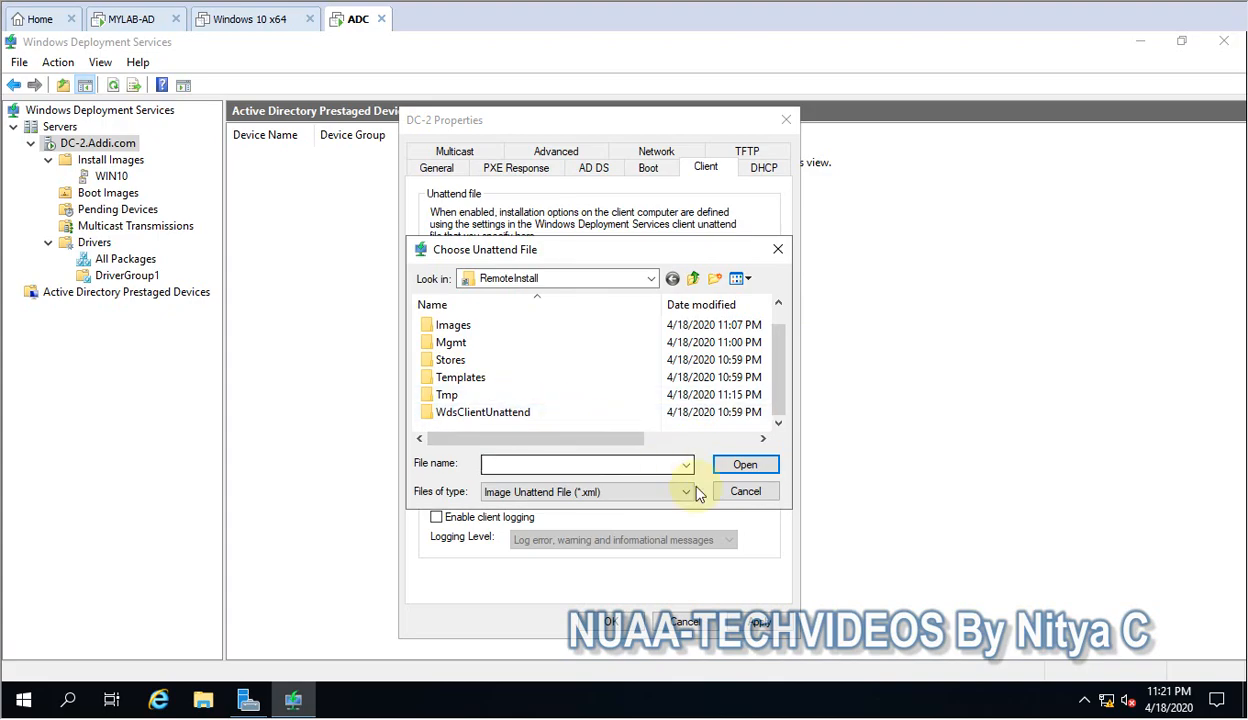
left_click(735, 491)
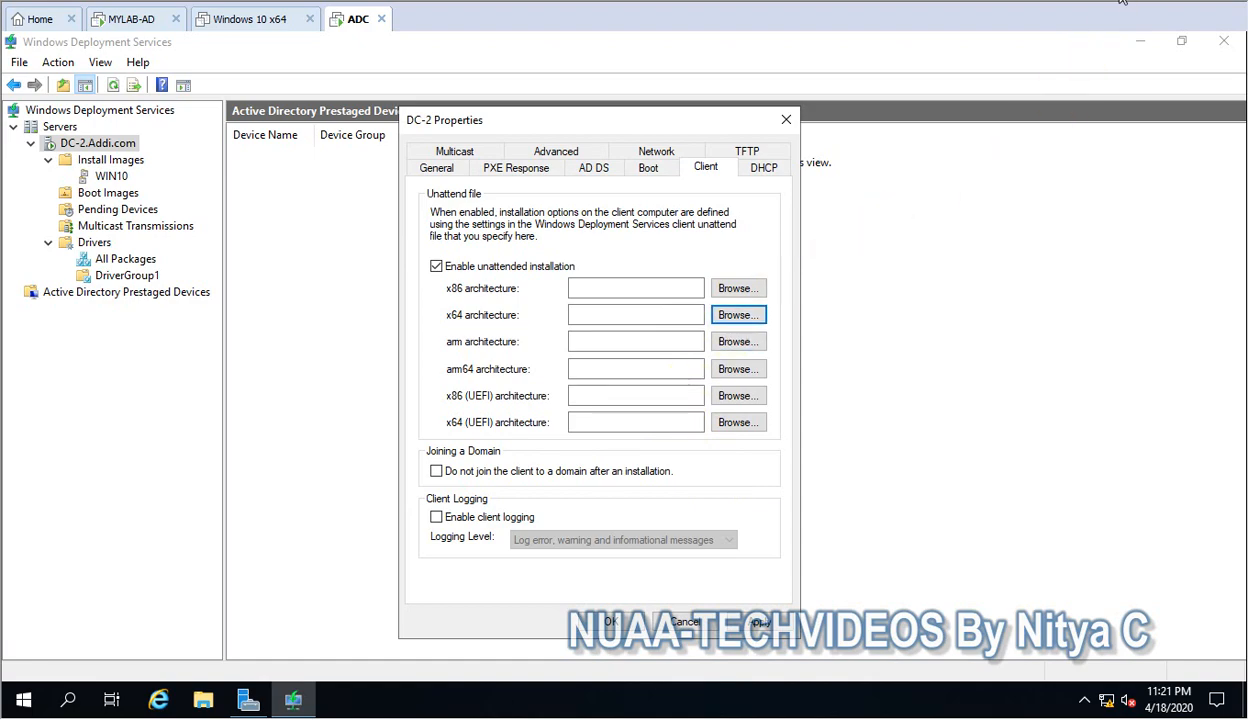
left_click(436, 267)
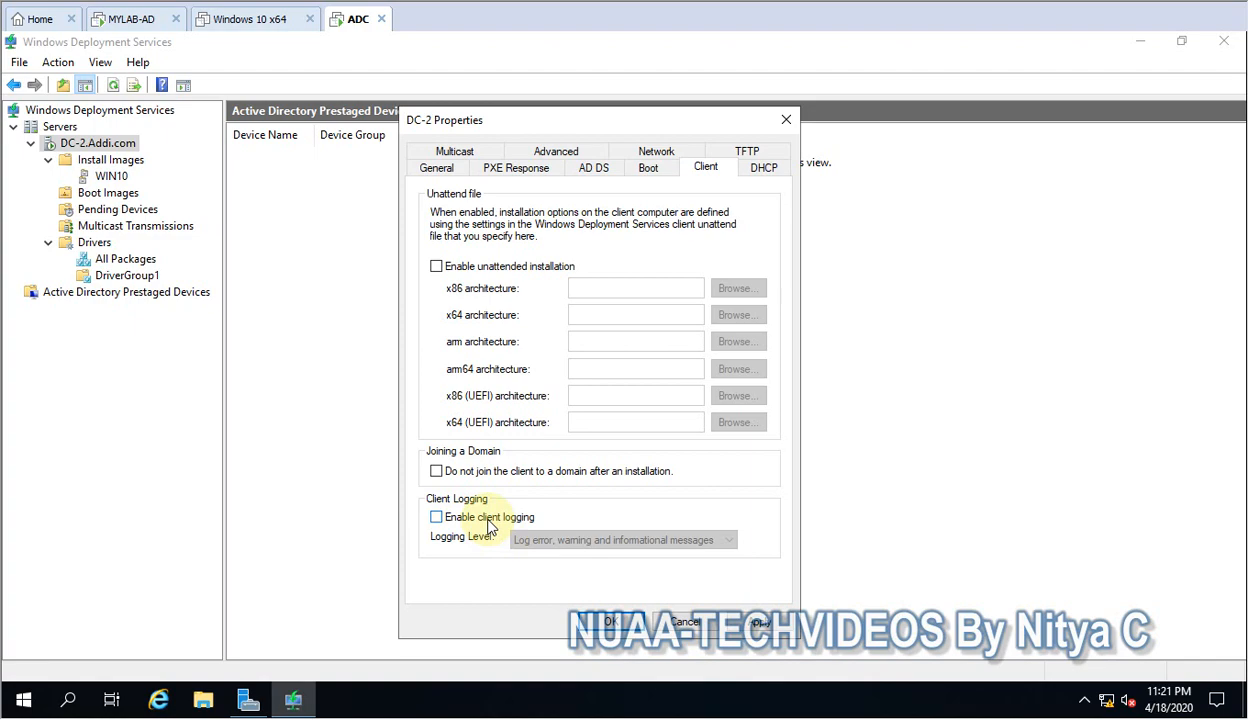
Review the server's DHCP, TFTP, boot and PXE response settings.
left_click(764, 170)
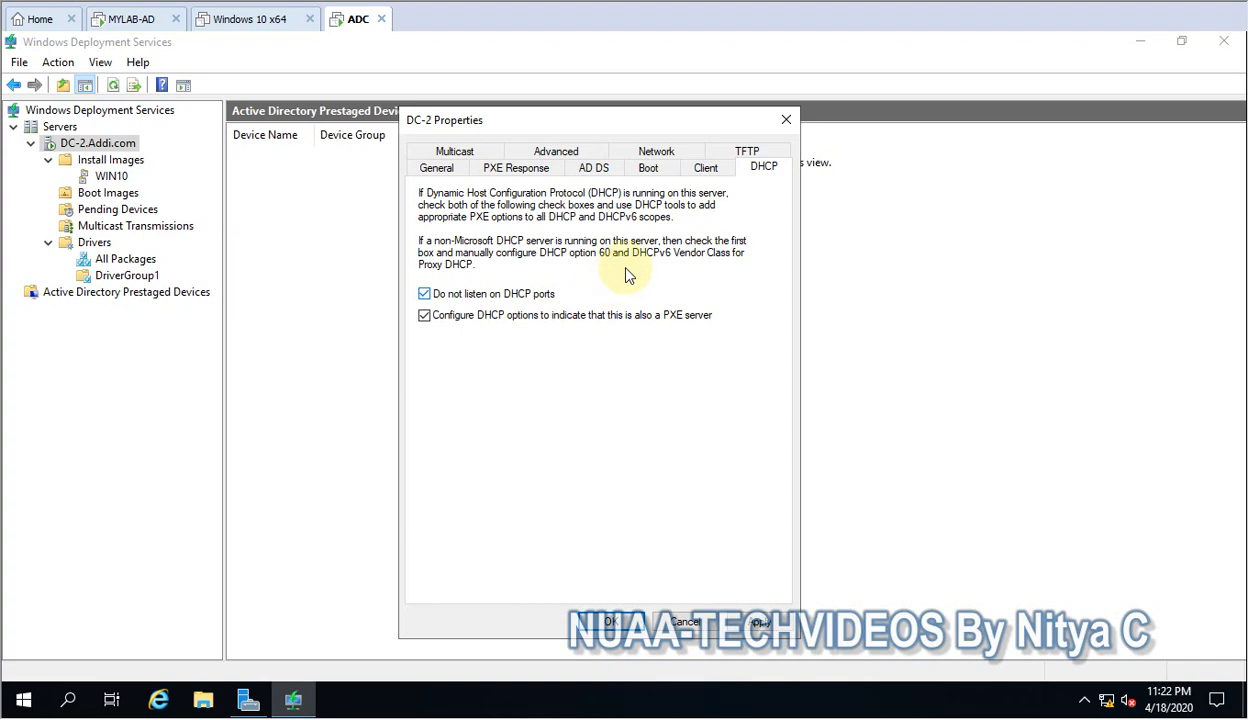
left_click(747, 152)
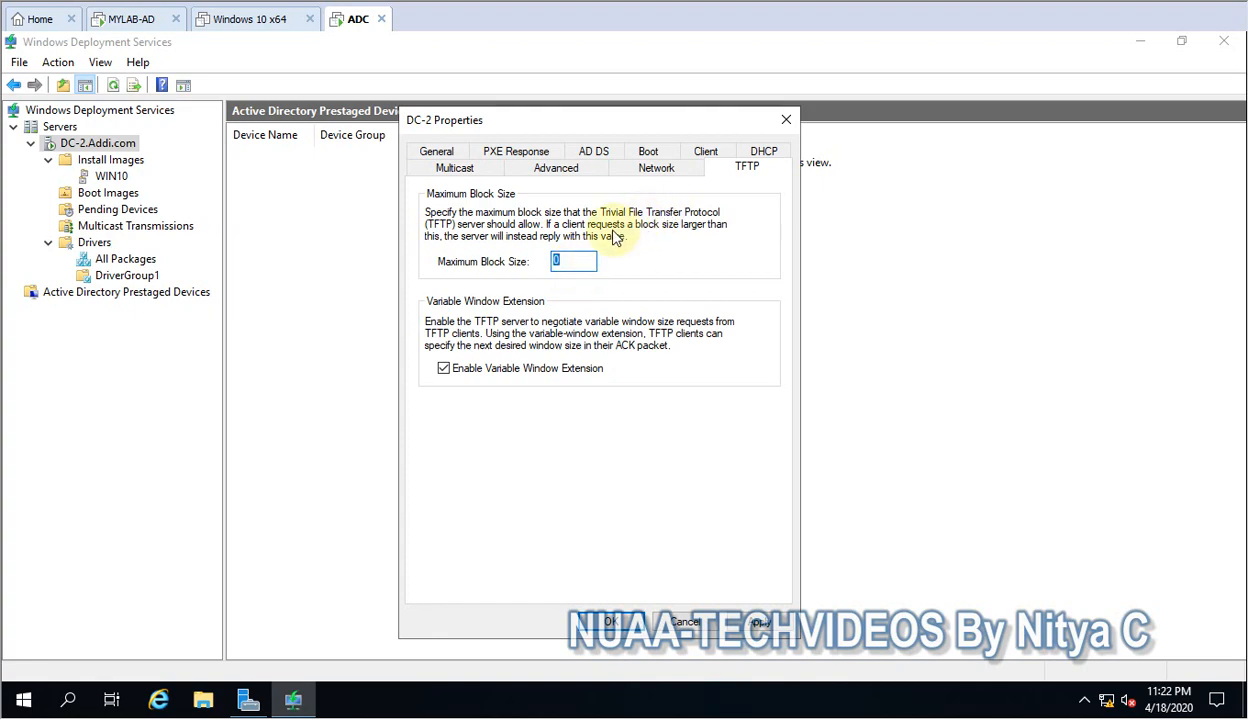
left_click(650, 157)
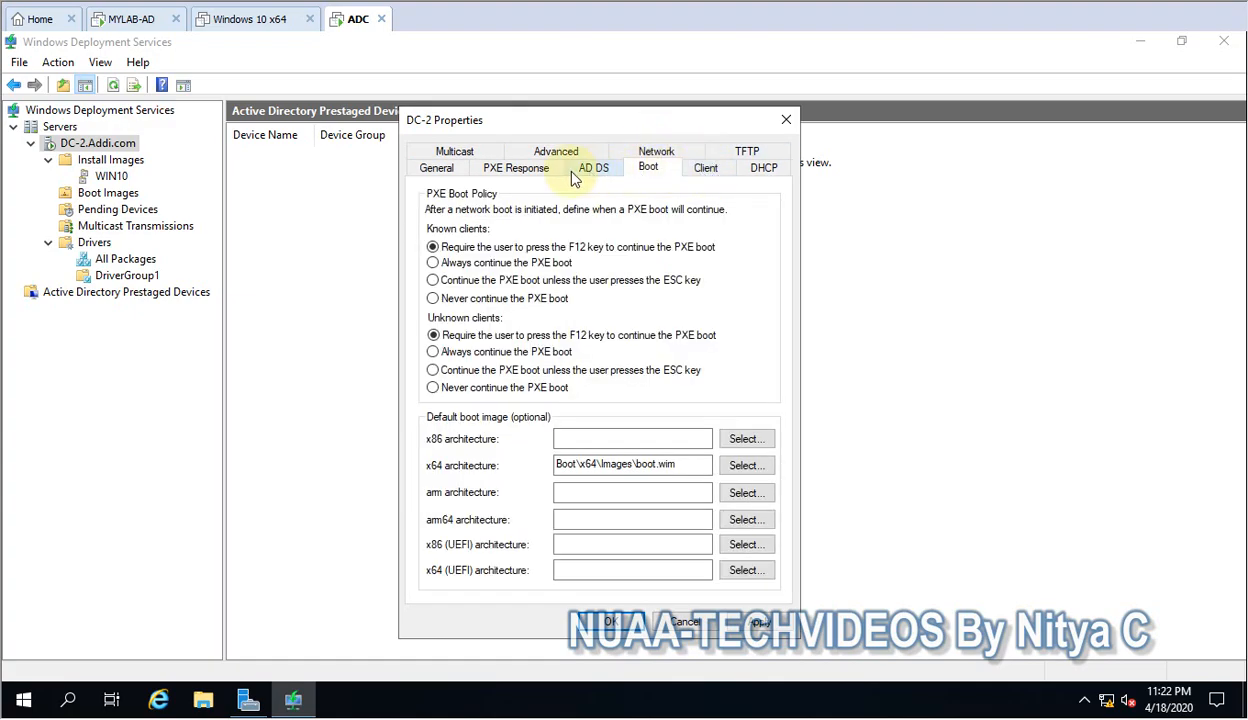
left_click(514, 168)
Set the server's multicast IP addressing to obtain IP addresses from DHCP.
left_click(454, 151)
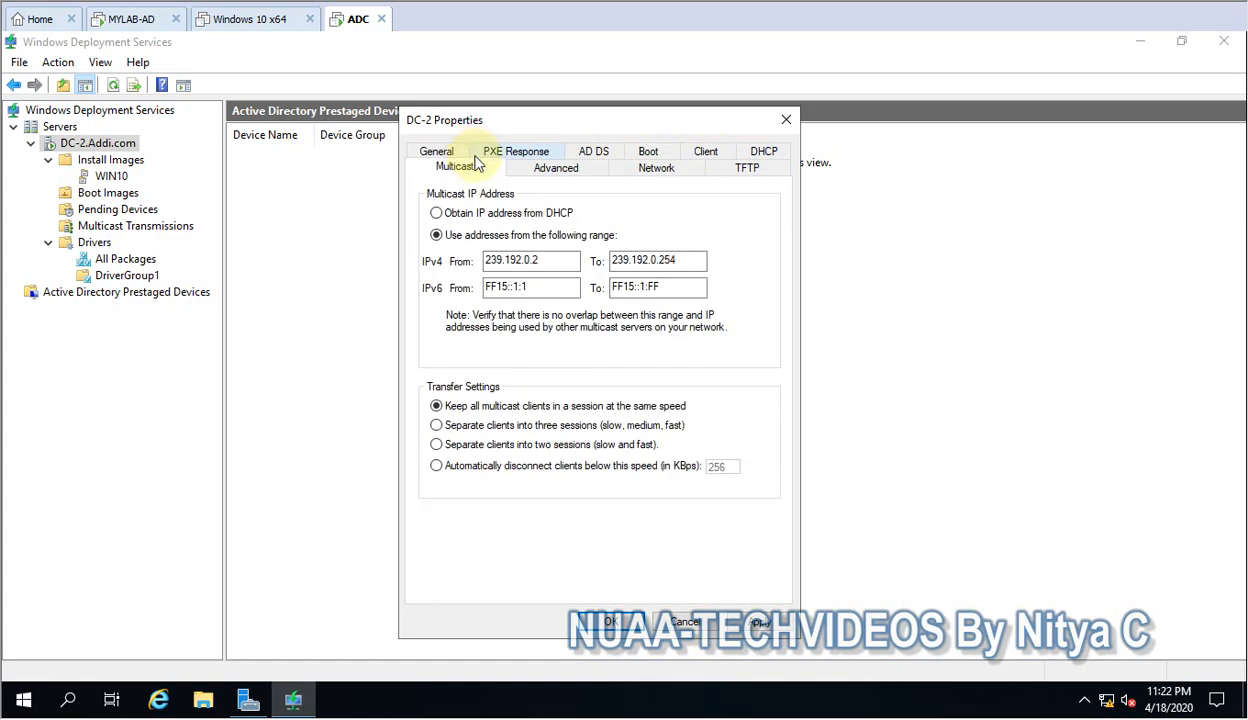
left_click(474, 219)
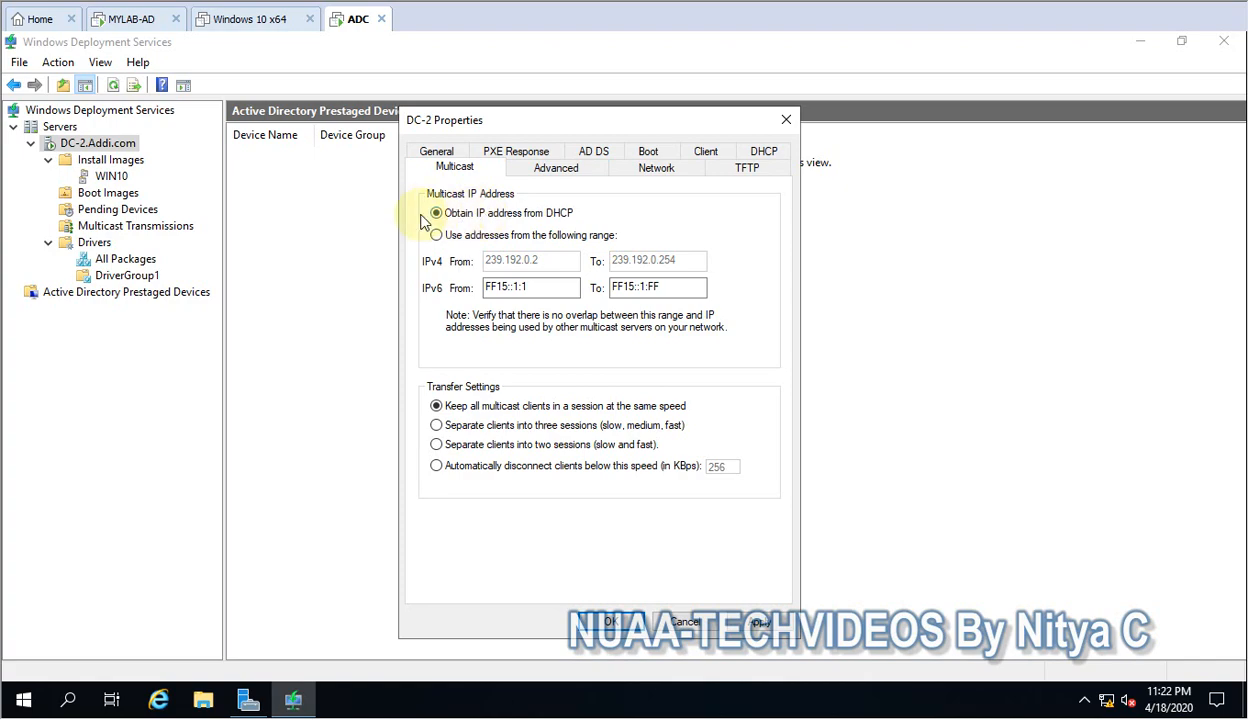
left_click(455, 234)
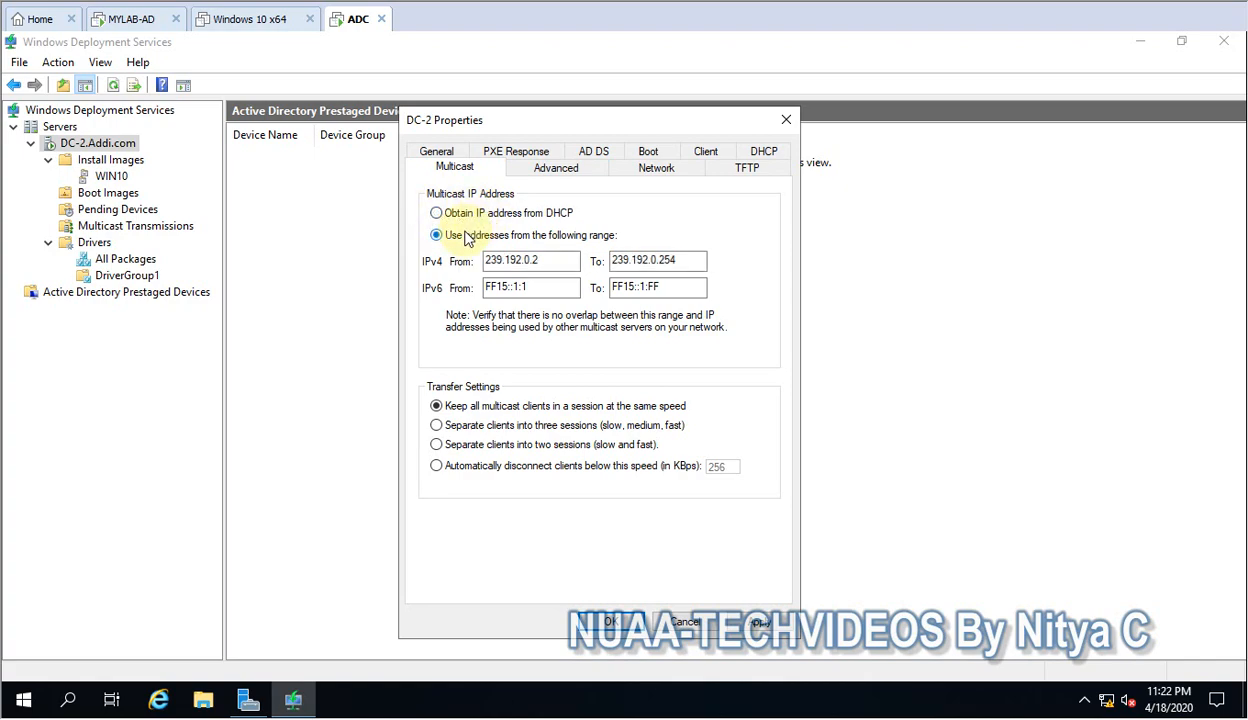
left_click_drag(553, 260, 420, 266)
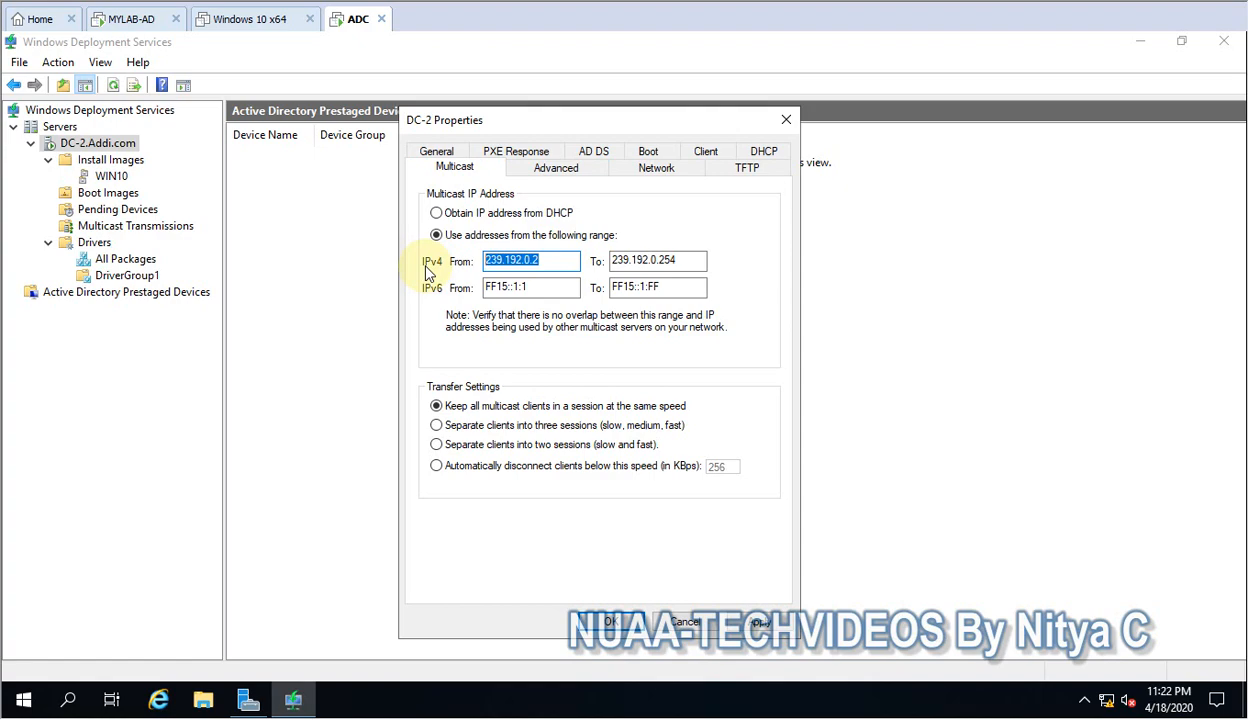
left_click(437, 212)
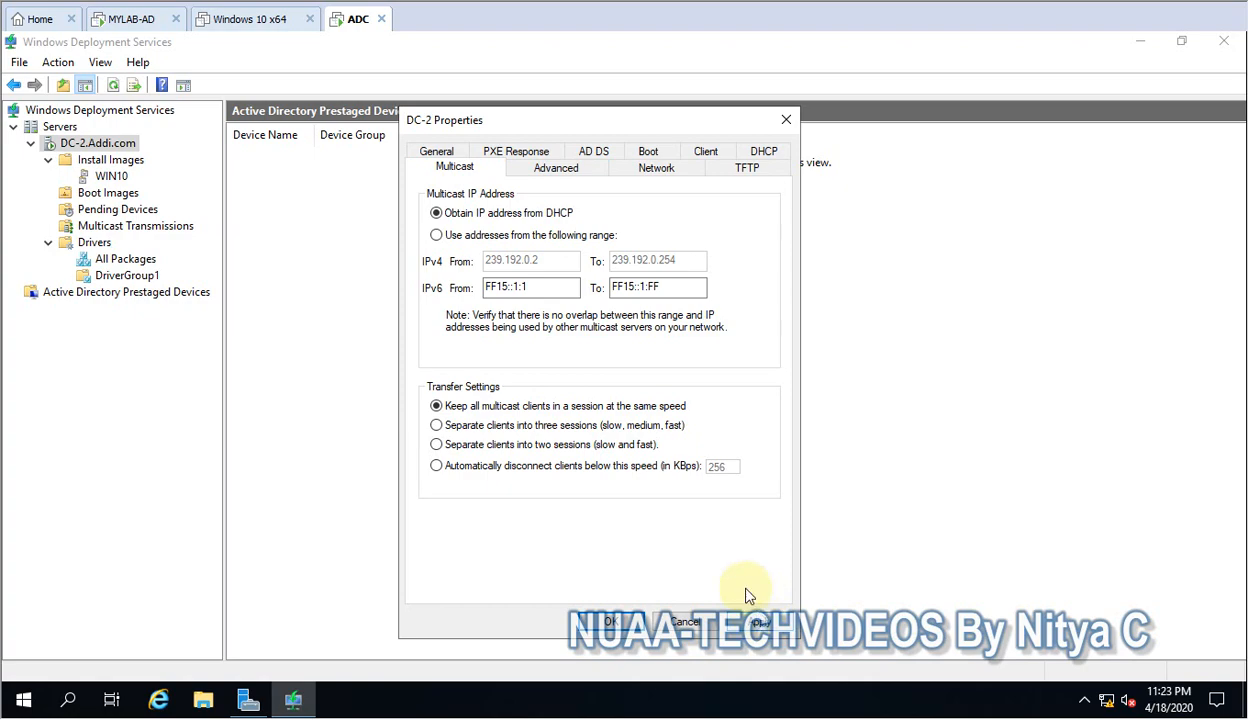
left_click(556, 169)
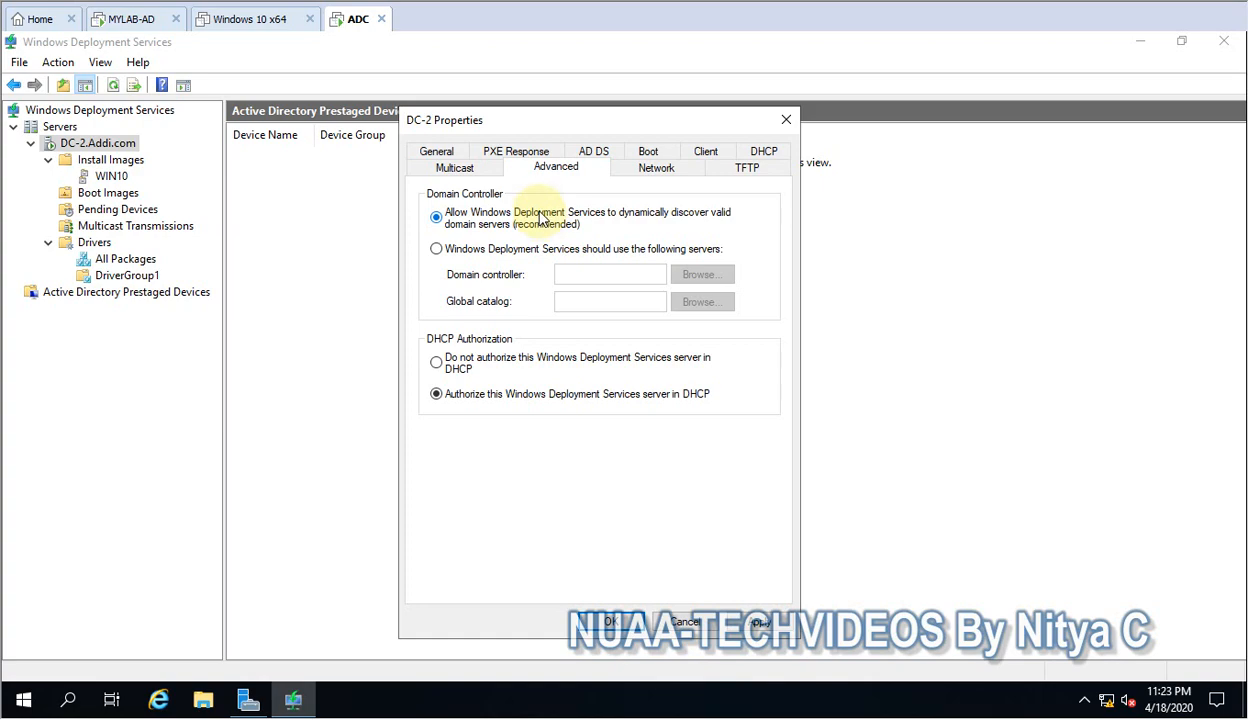
left_click(538, 252)
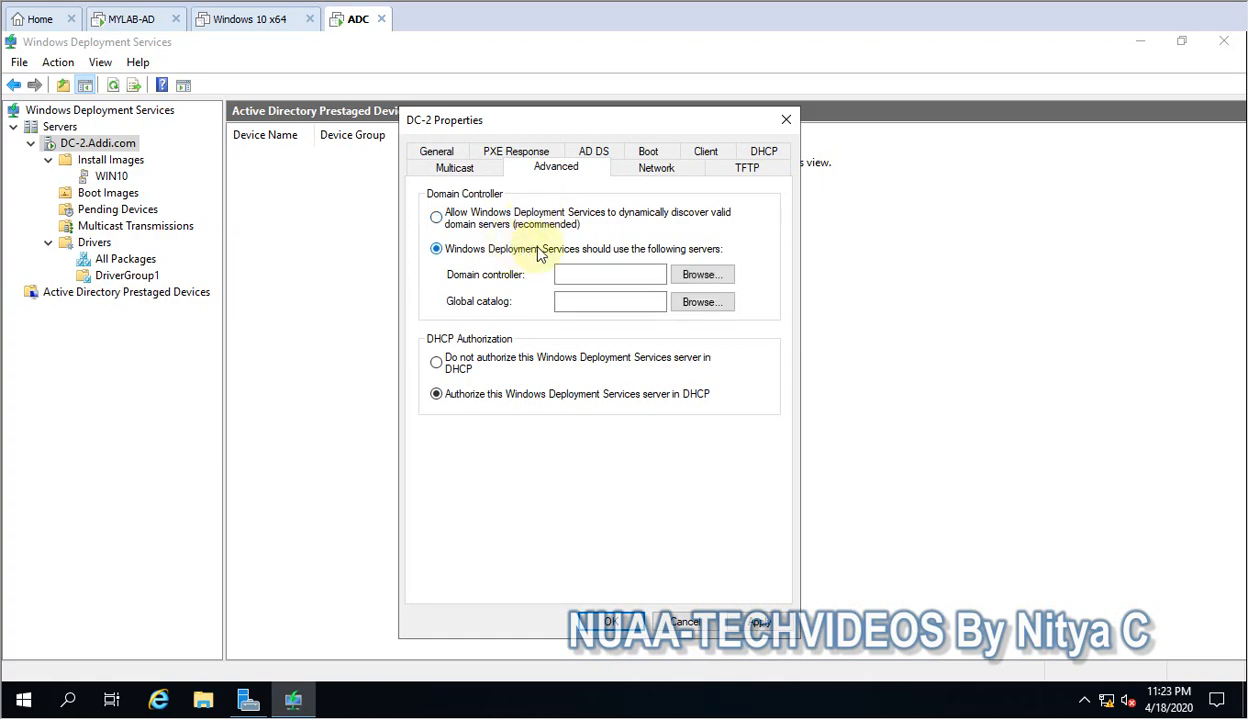
left_click(700, 274)
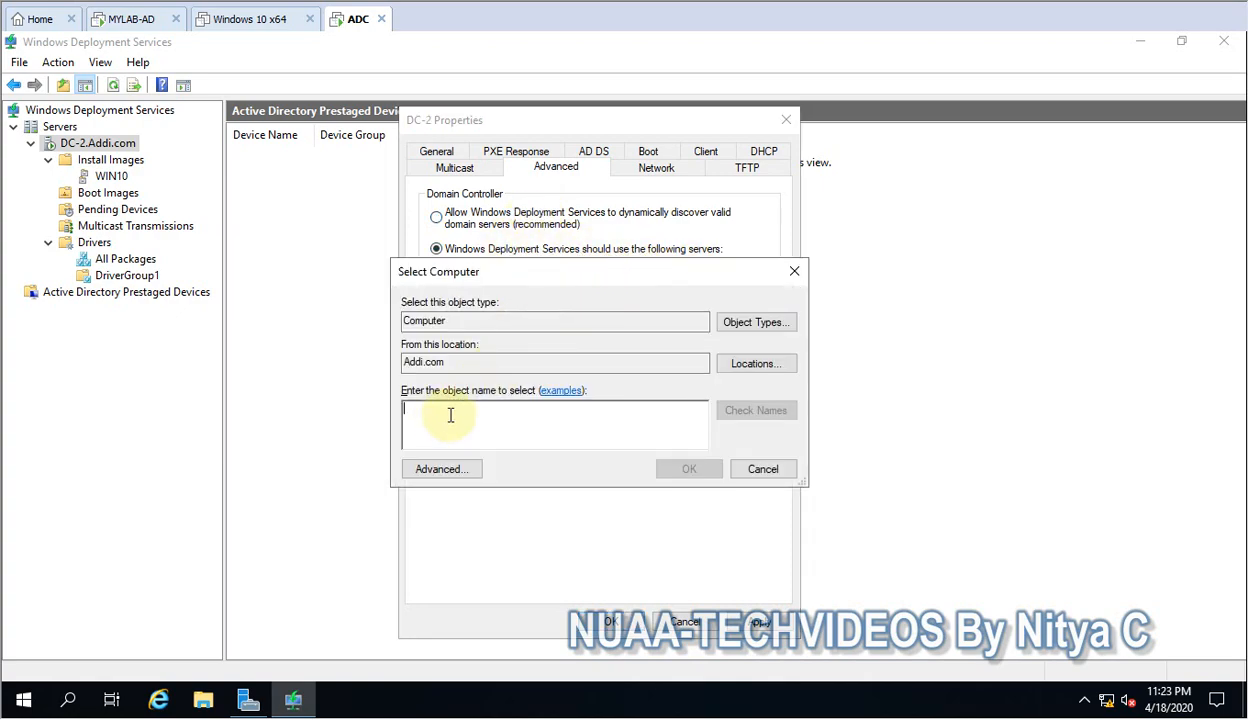
left_click(762, 469)
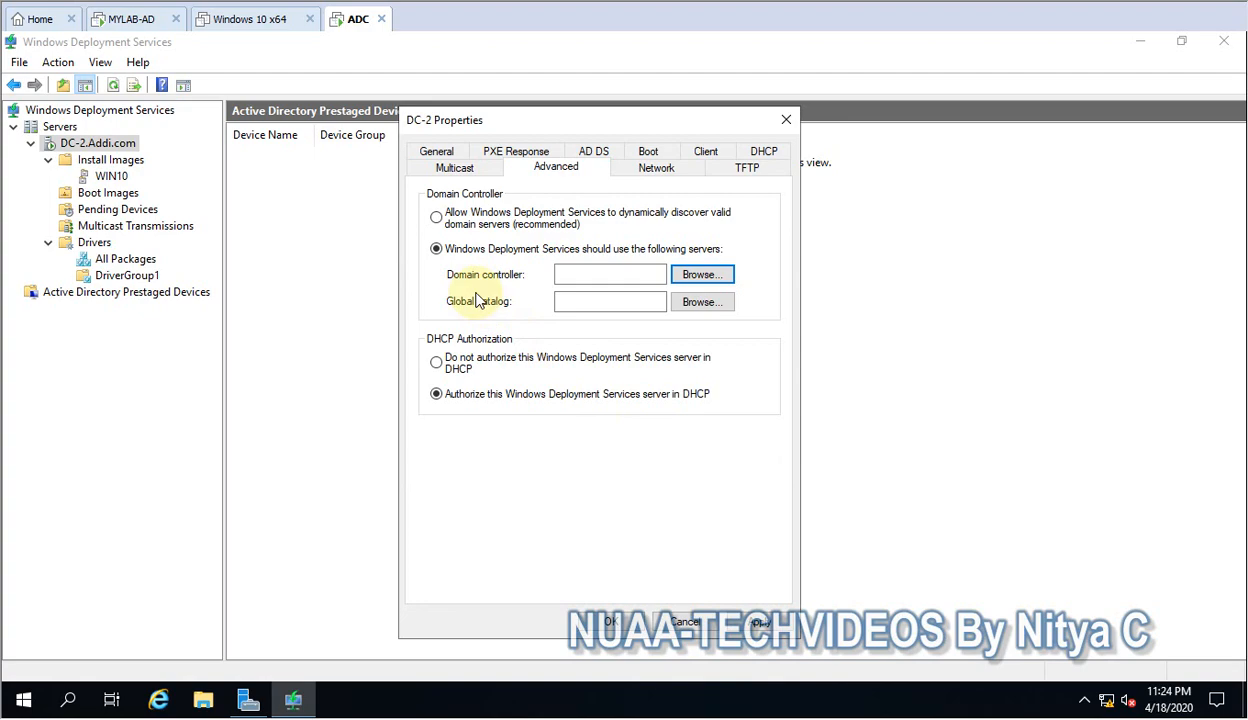
left_click(442, 214)
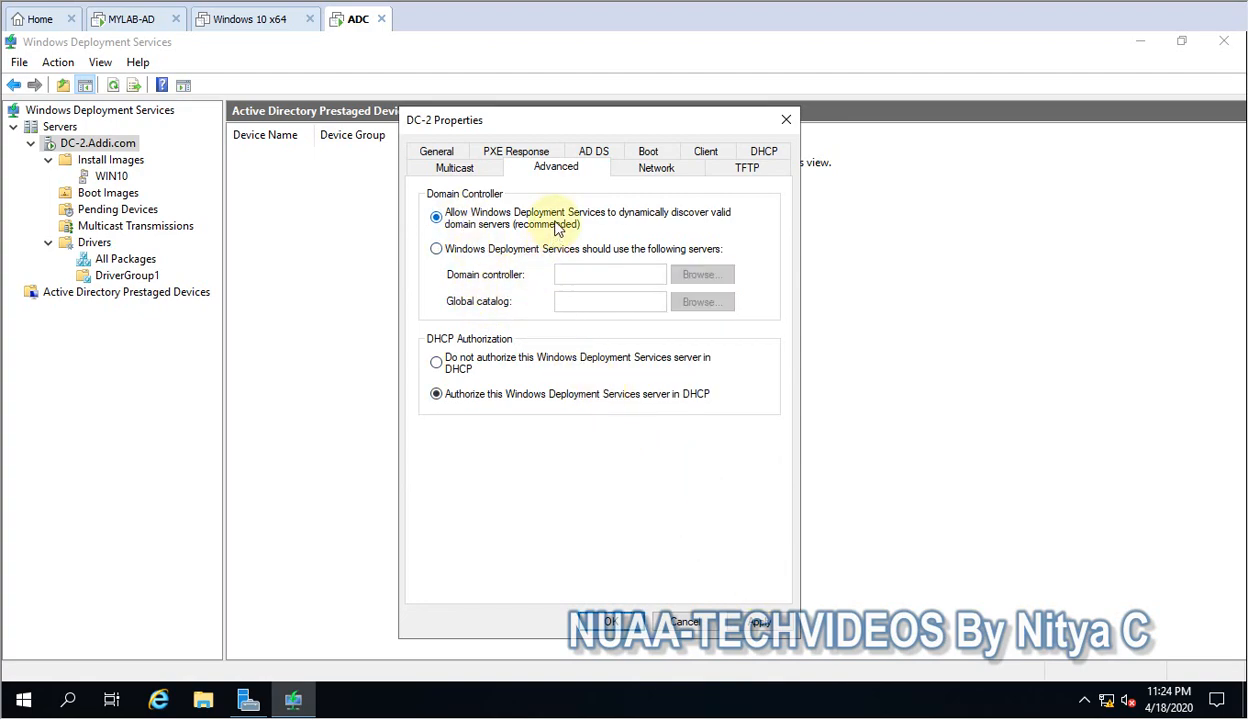
Apply the DC-2 property changes, close the properties and view the server's pending devices.
left_click(759, 618)
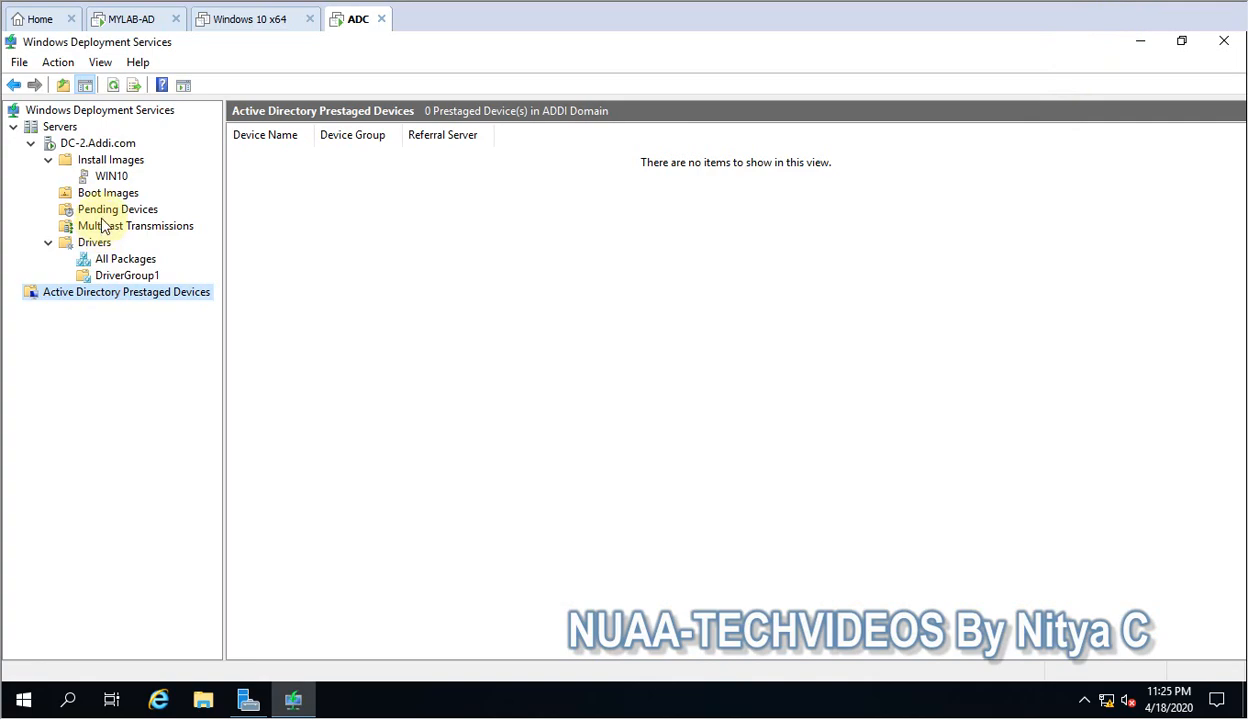
left_click(108, 214)
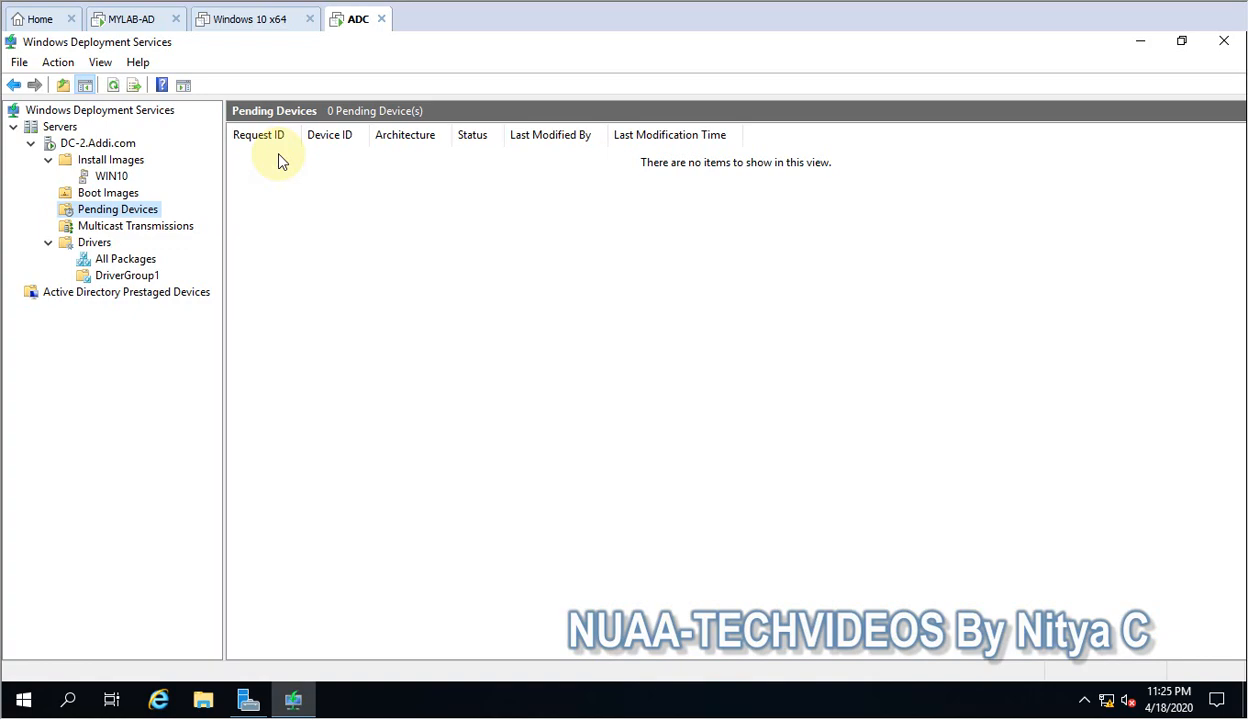
Start creating a multicast transmission on DC-2.Addi.com and name it WIN10.
left_click(160, 228)
right_click(168, 232)
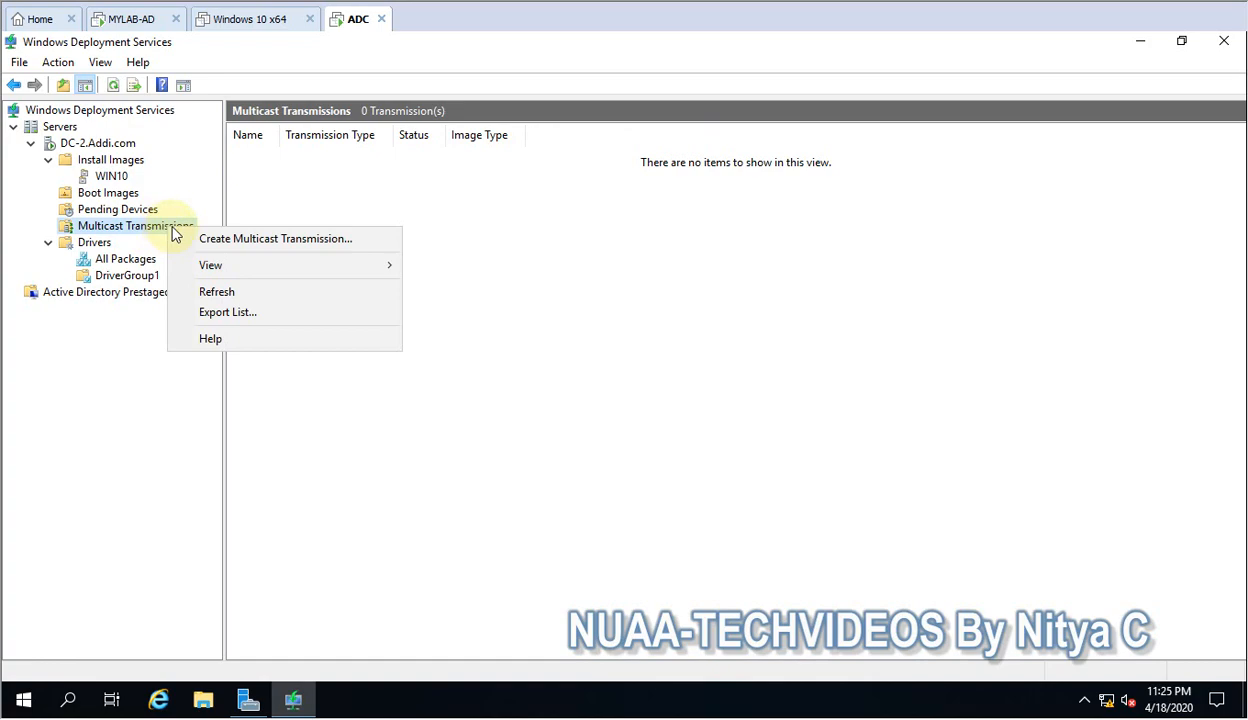
left_click(250, 240)
left_click(458, 359)
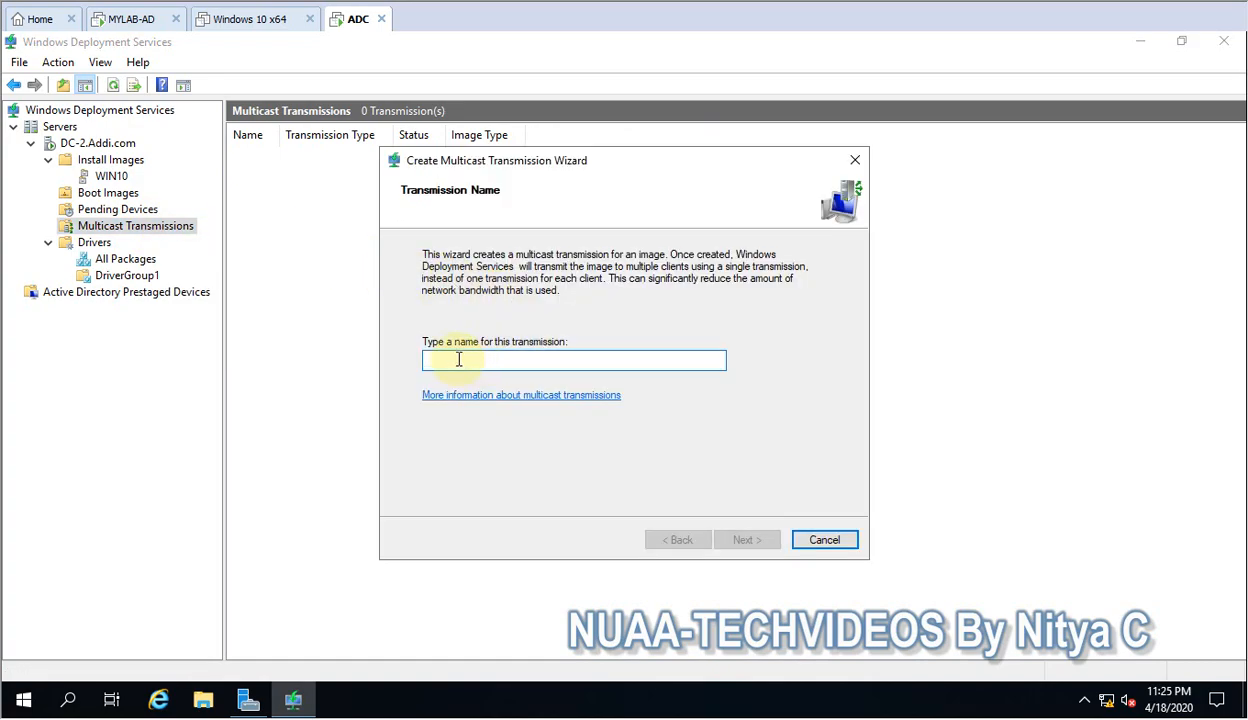
type("WIN10")
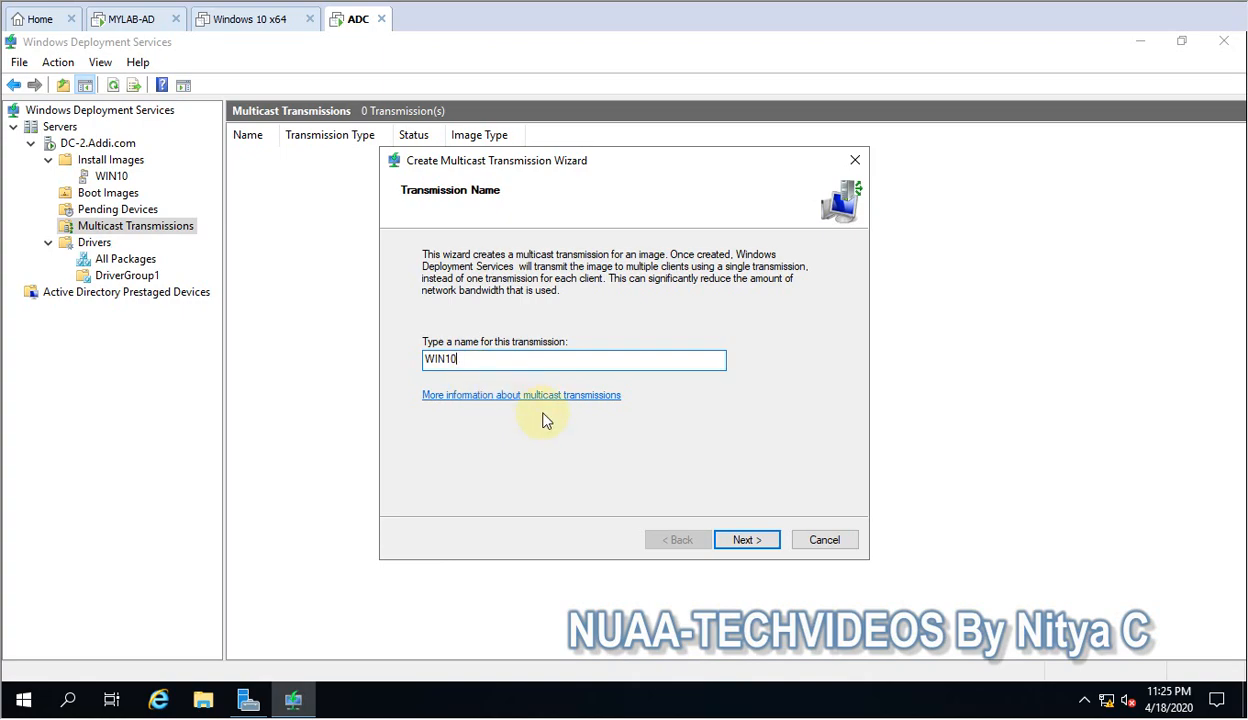
Finish creating the WIN10 transmission as Auto-Cast, using the x64 install.wim image from the WIN10 image group.
left_click(748, 538)
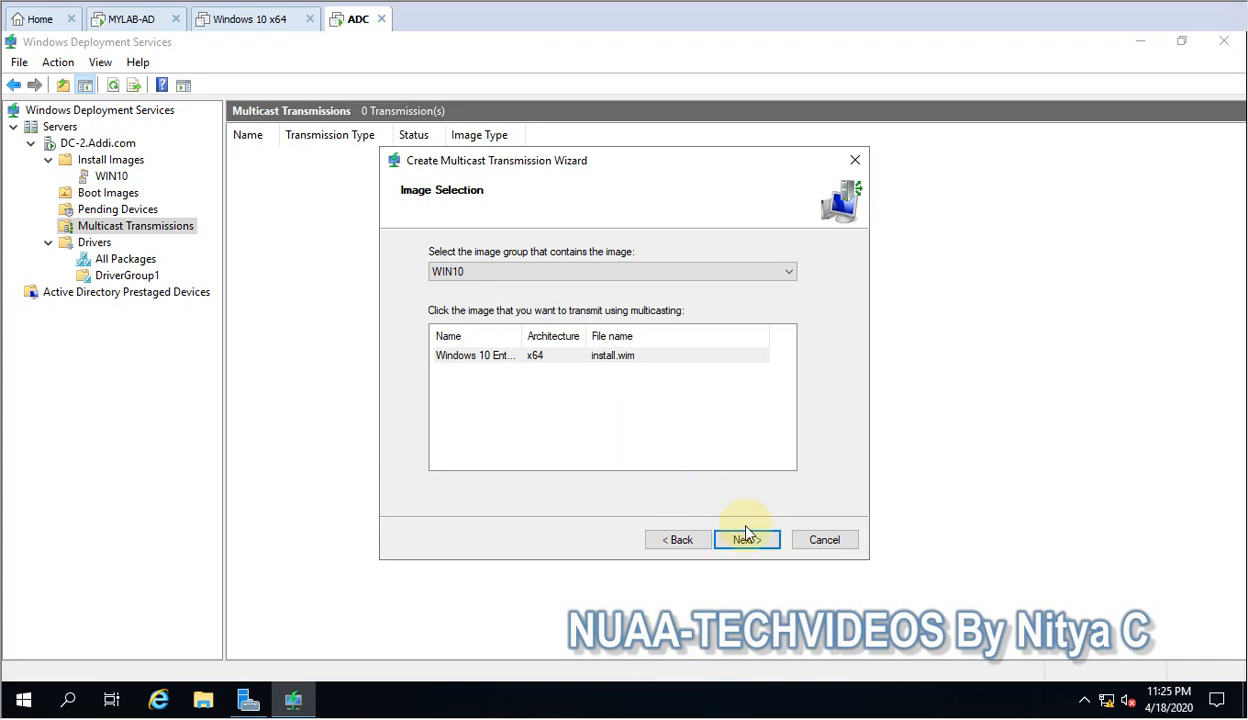
left_click(750, 541)
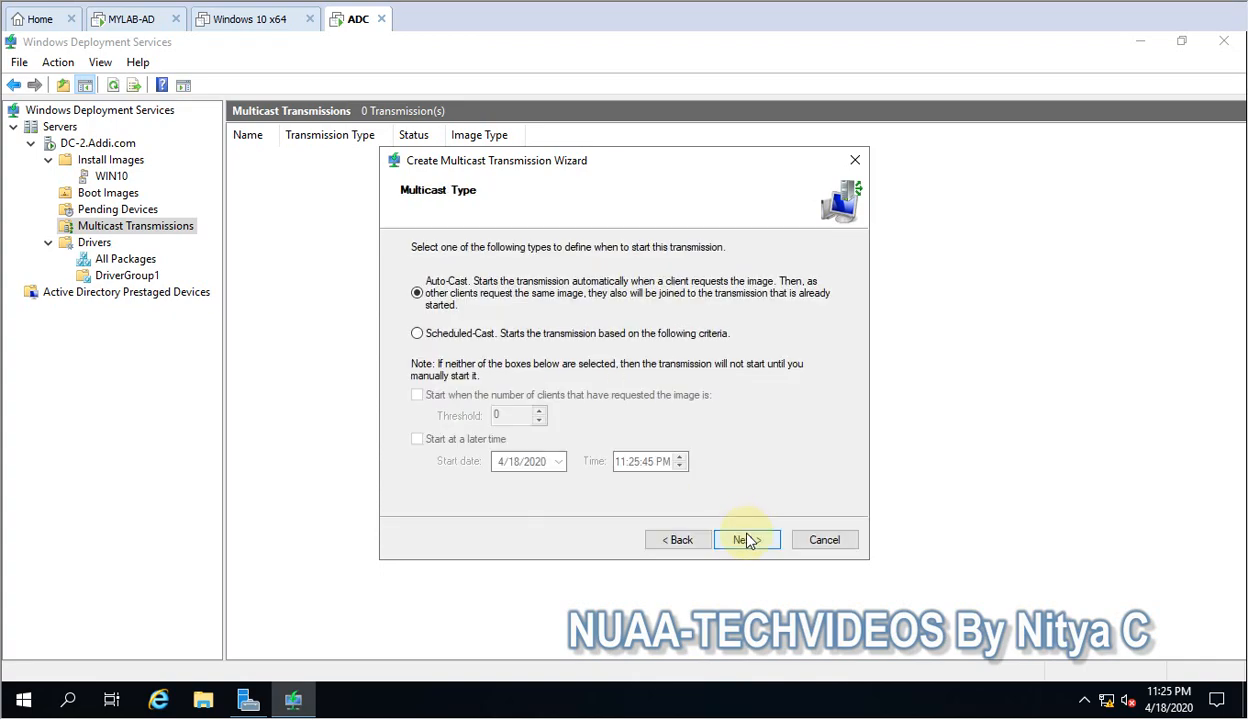
left_click(748, 540)
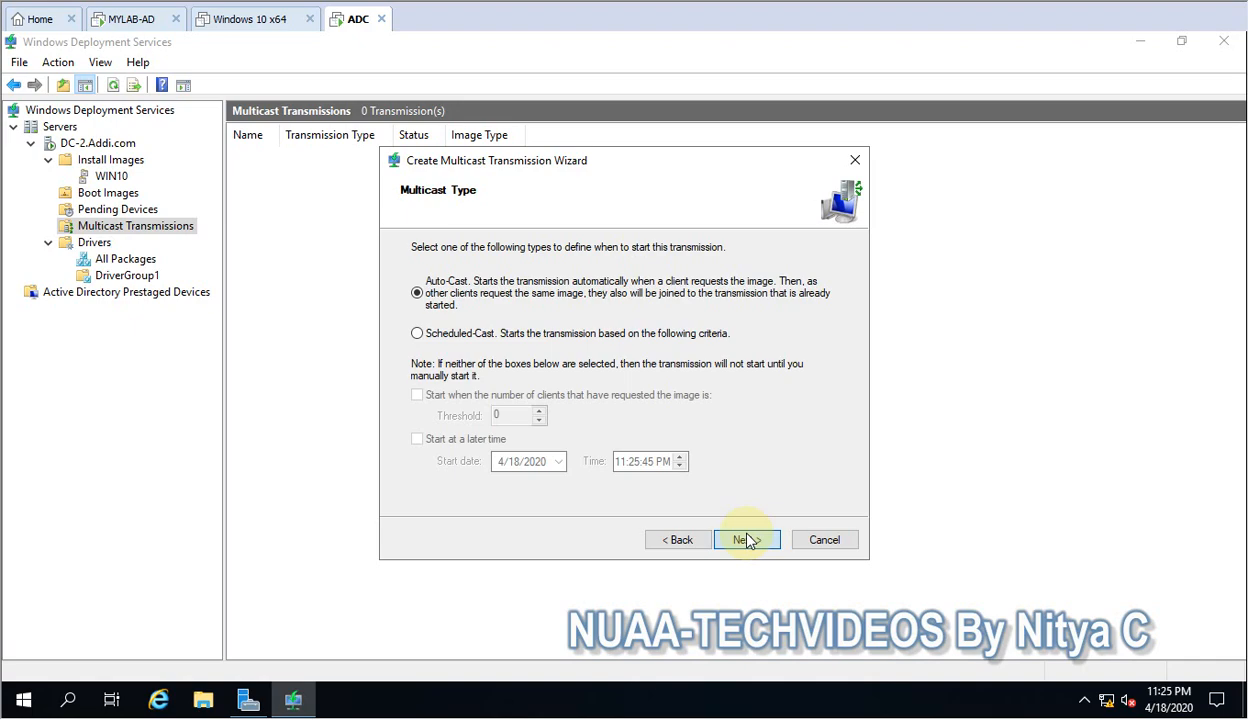
left_click(748, 540)
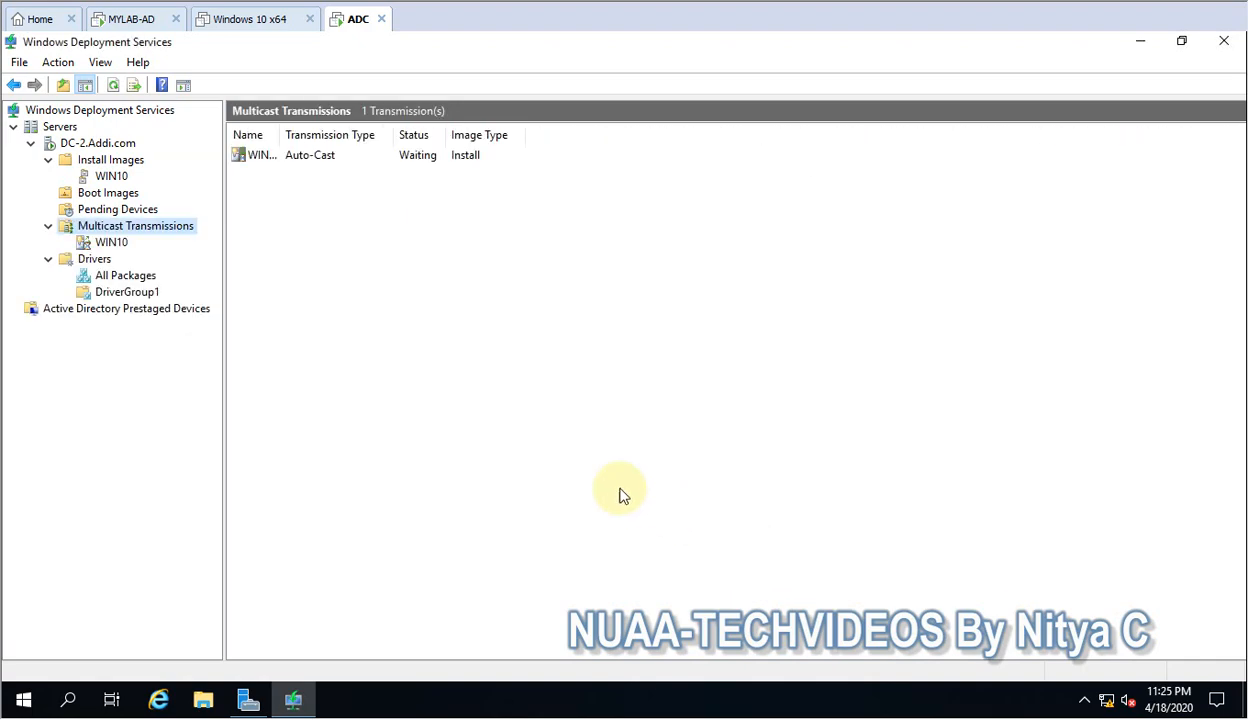
View the WIN10 transmission's clients and the driver packages in All Packages and DriverGroup1.
left_click(104, 244)
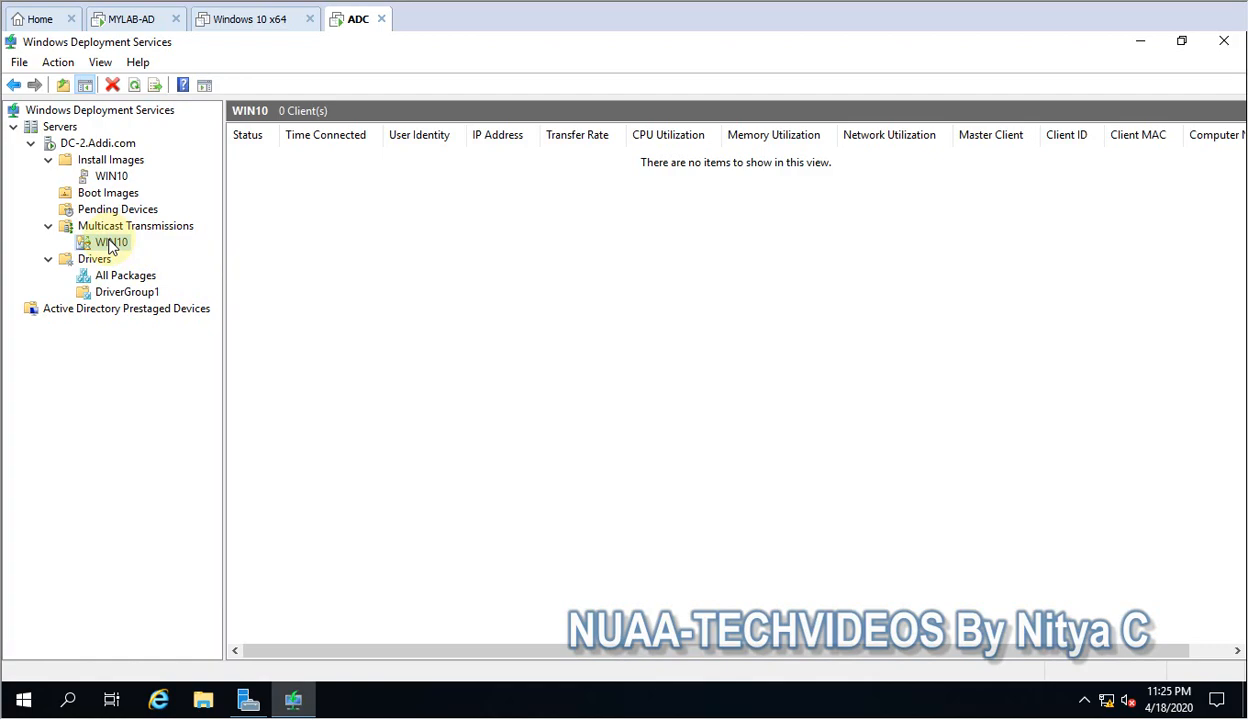
left_click(122, 277)
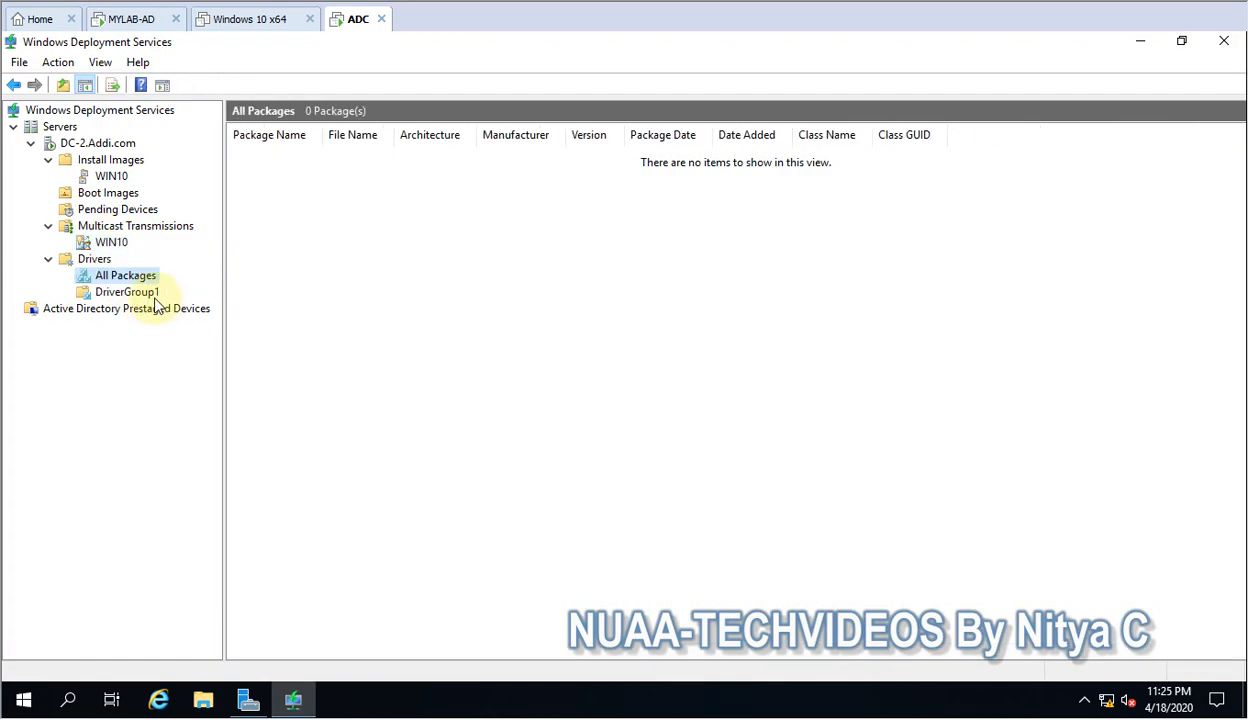
left_click(120, 292)
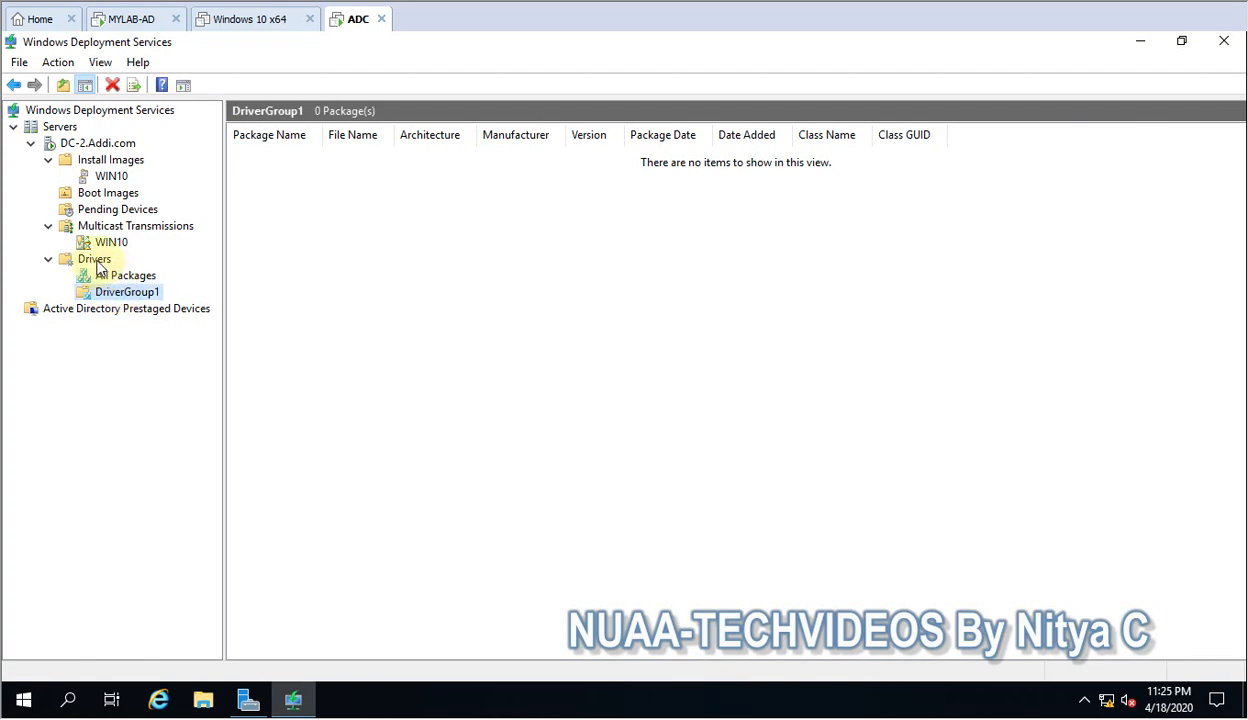
Review the actions available for the Drivers folder, closing the browser window that opens along the way.
right_click(97, 261)
left_click(57, 364)
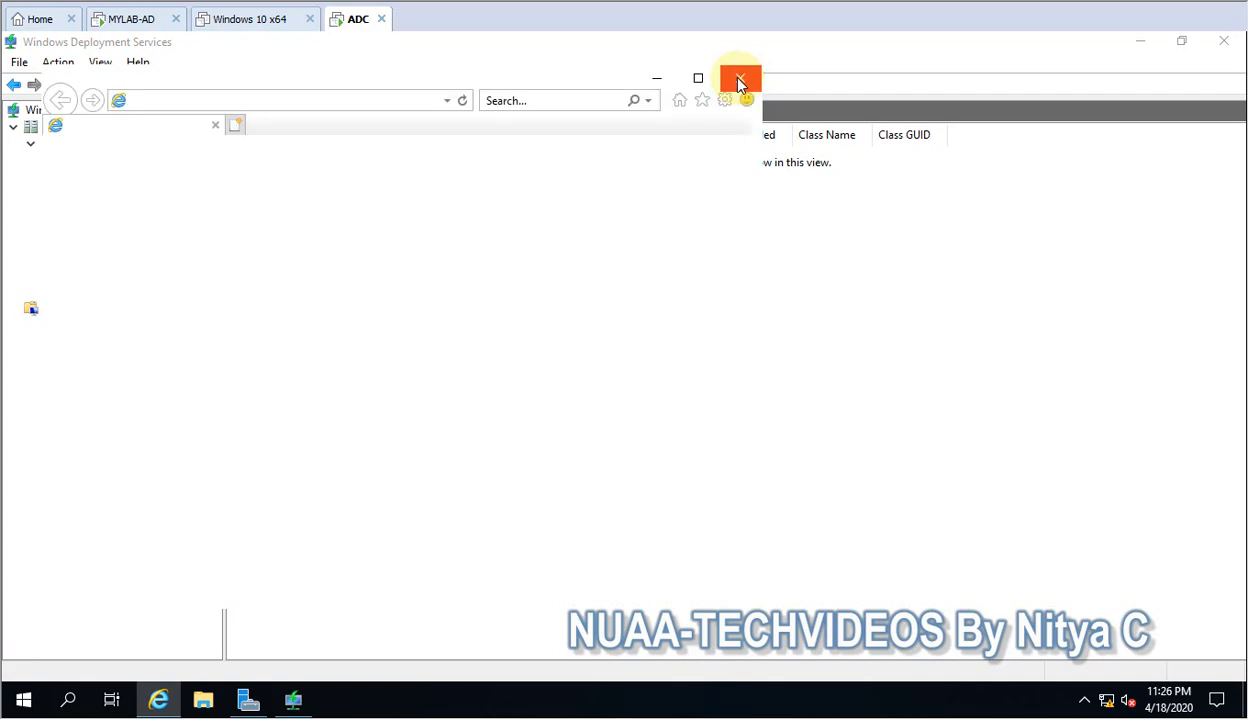
left_click(740, 82)
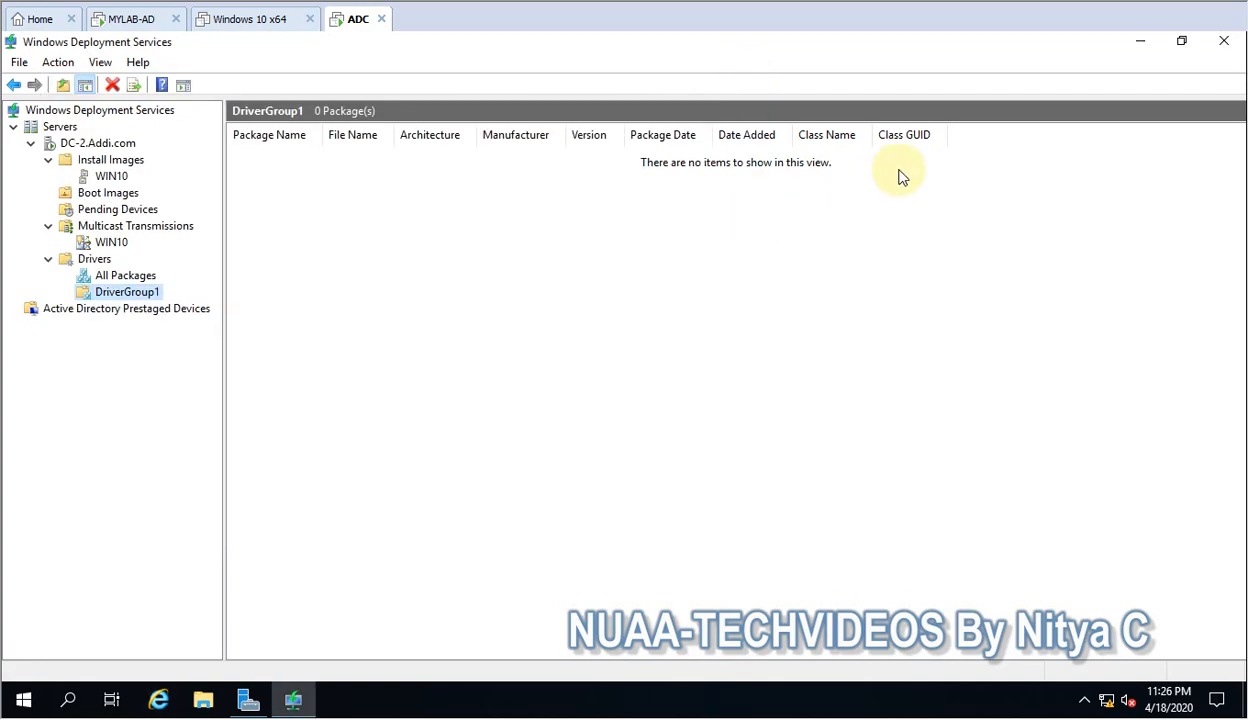
right_click(95, 260)
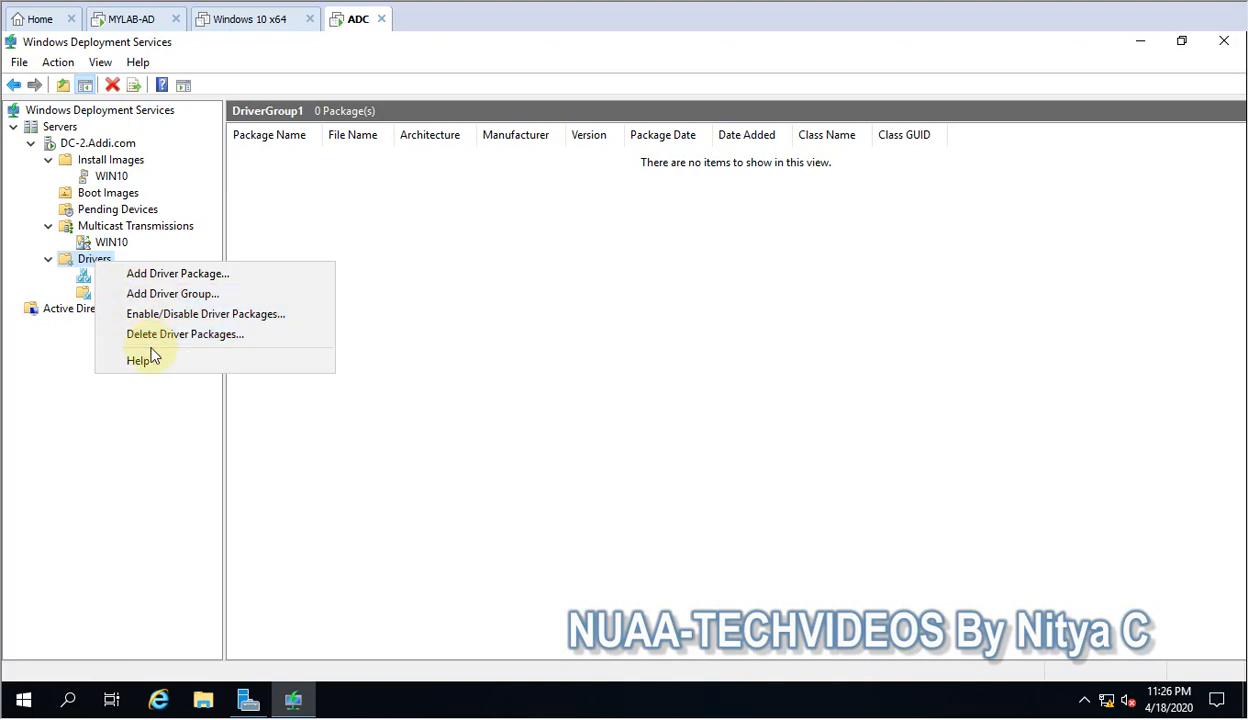
left_click(47, 279)
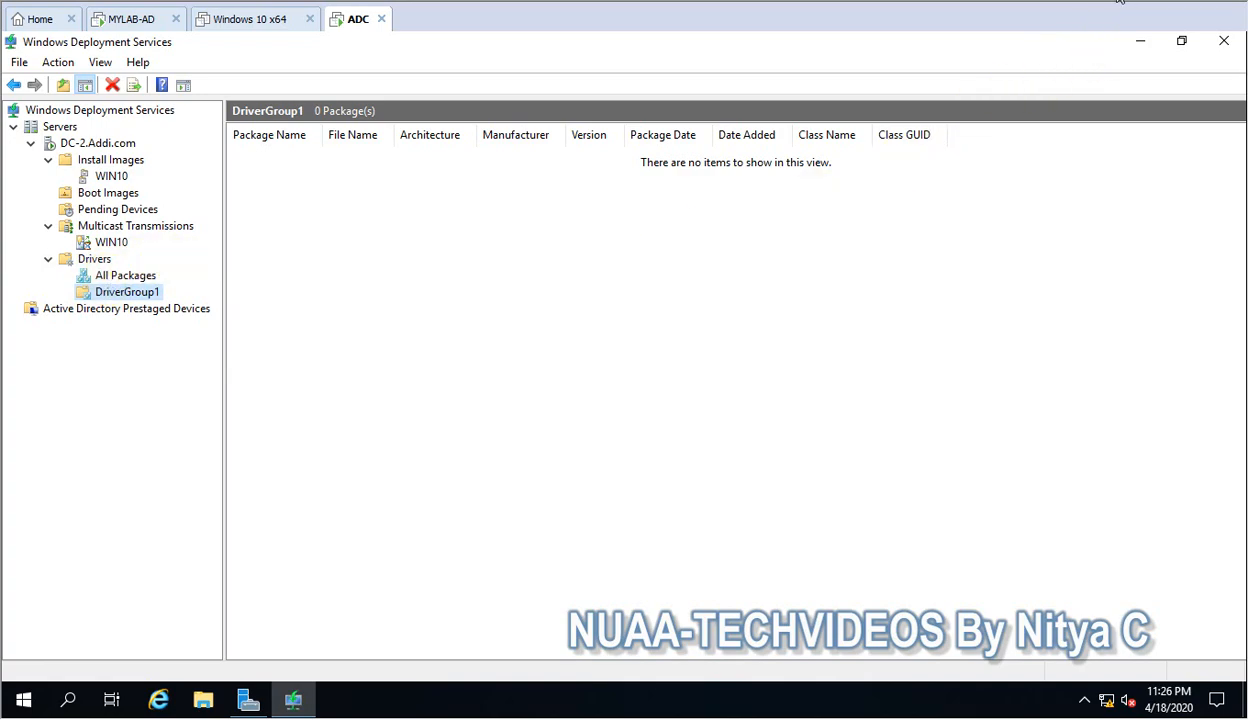
Review the AD DS and boot settings in the DC-2 server properties, including the x64 default boot image, without changing them.
left_click(111, 242)
right_click(97, 143)
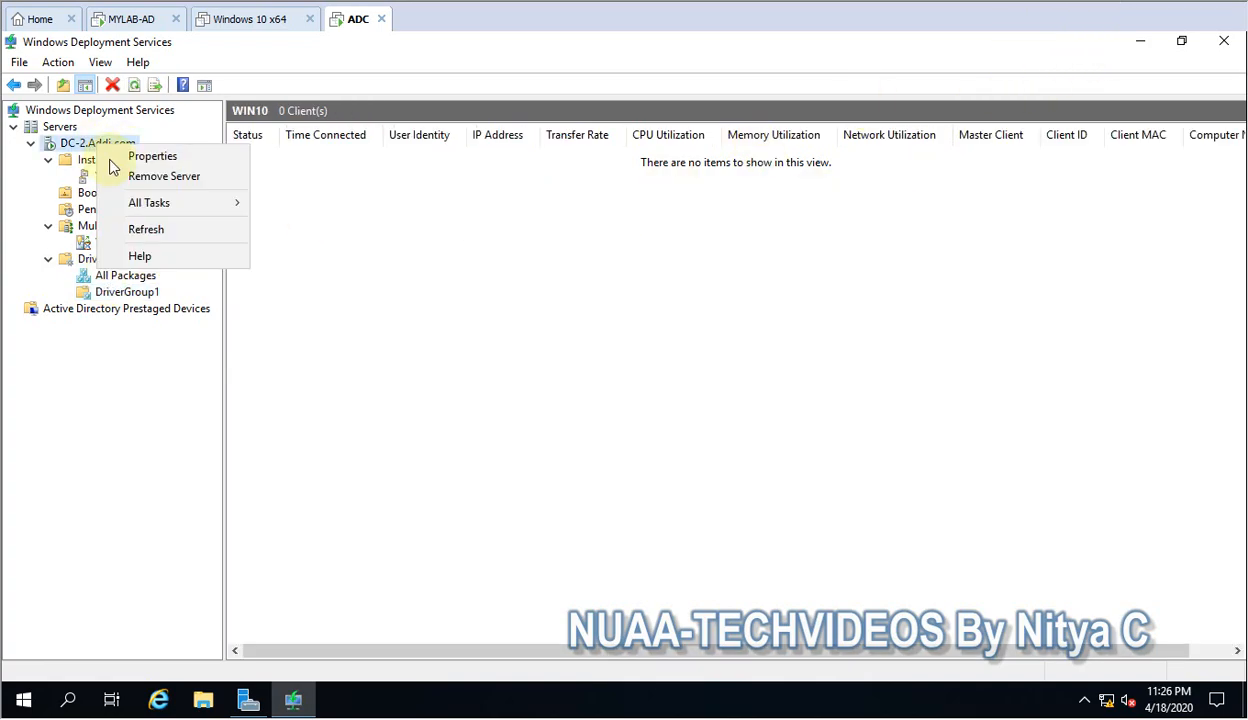
left_click(146, 157)
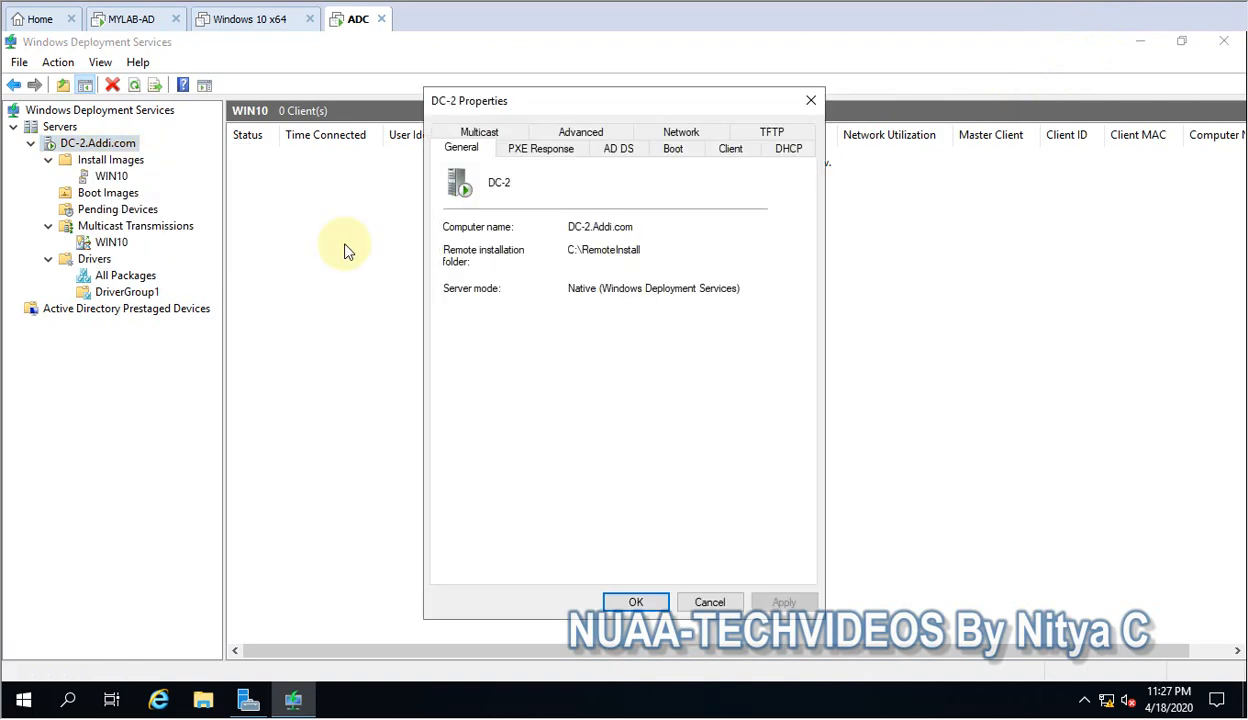
left_click(619, 150)
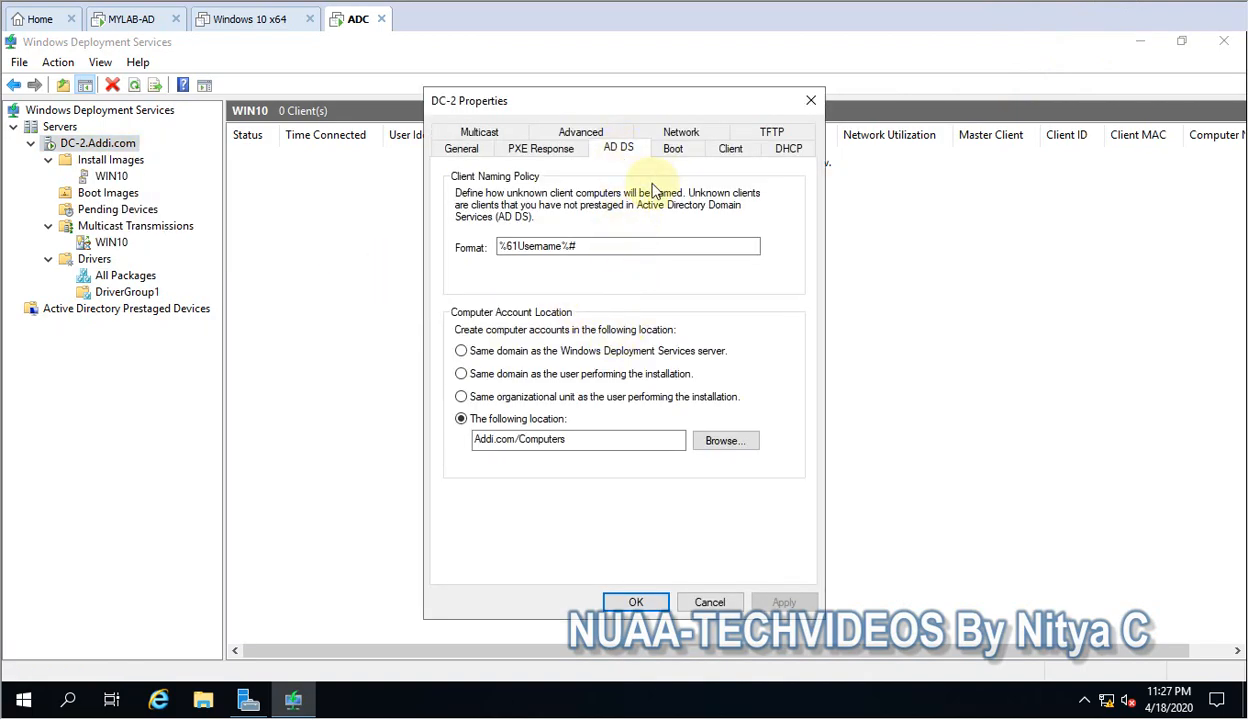
left_click(673, 148)
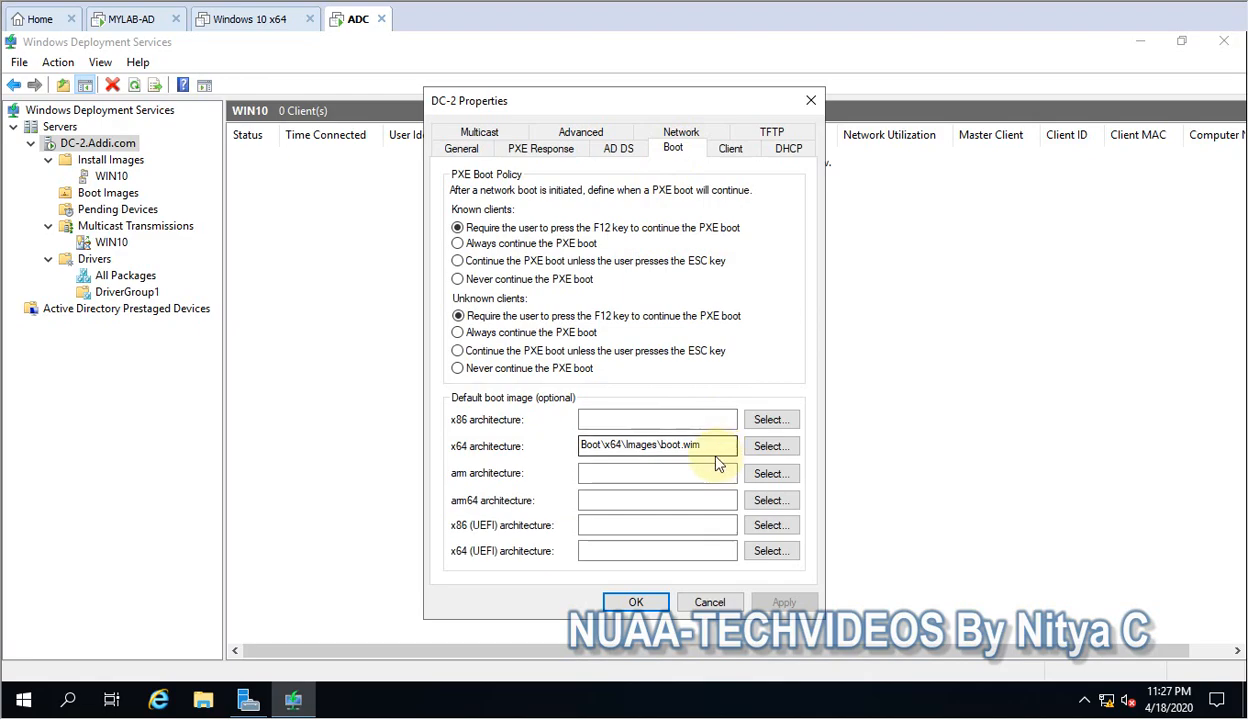
left_click_drag(716, 444, 563, 444)
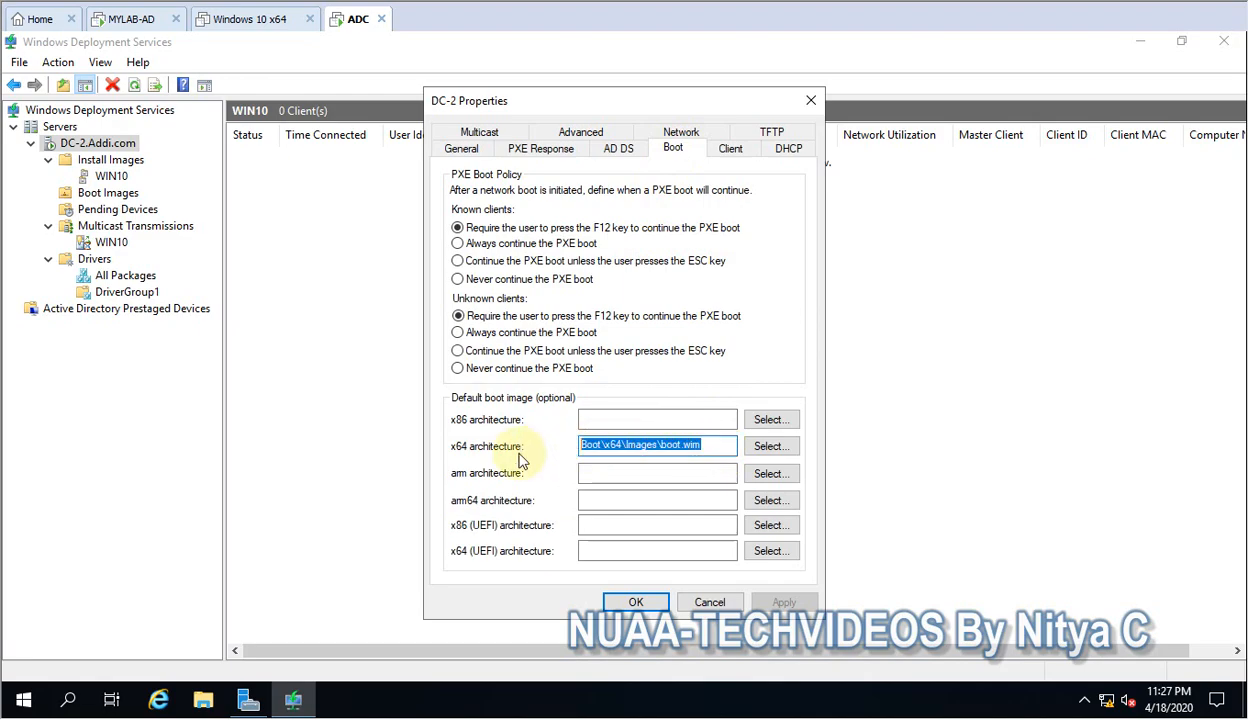
left_click(708, 601)
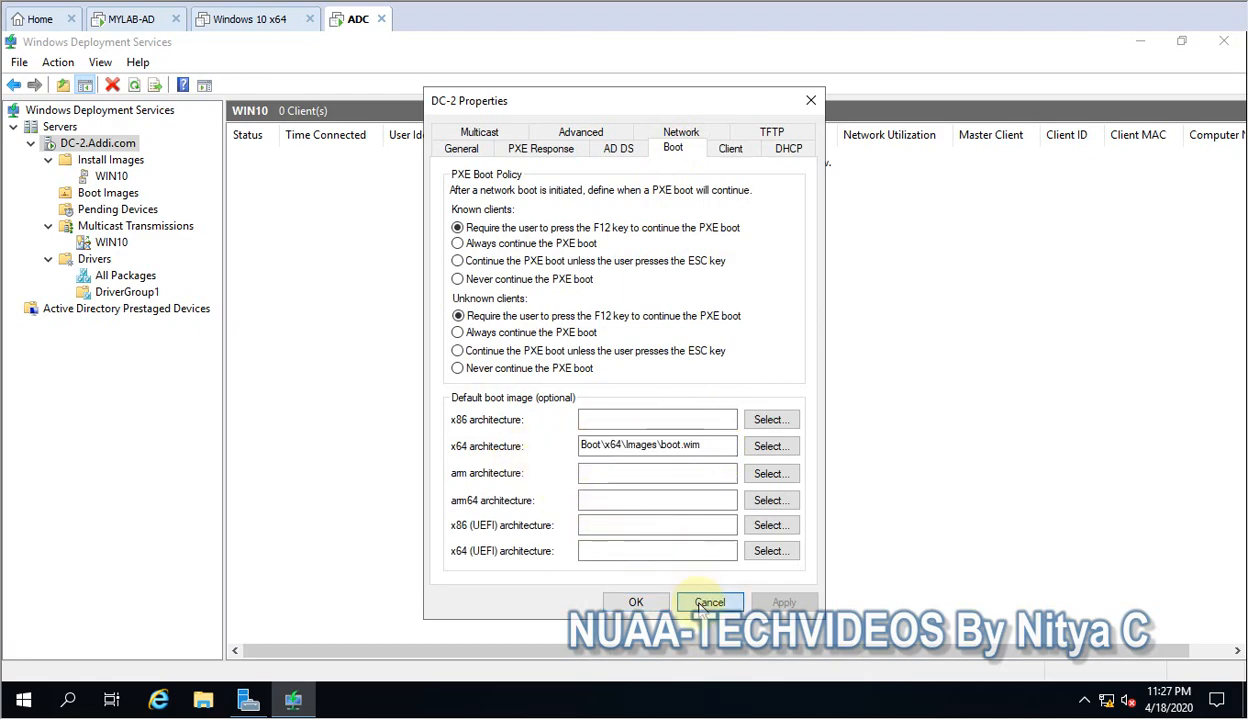
left_click(133, 27)
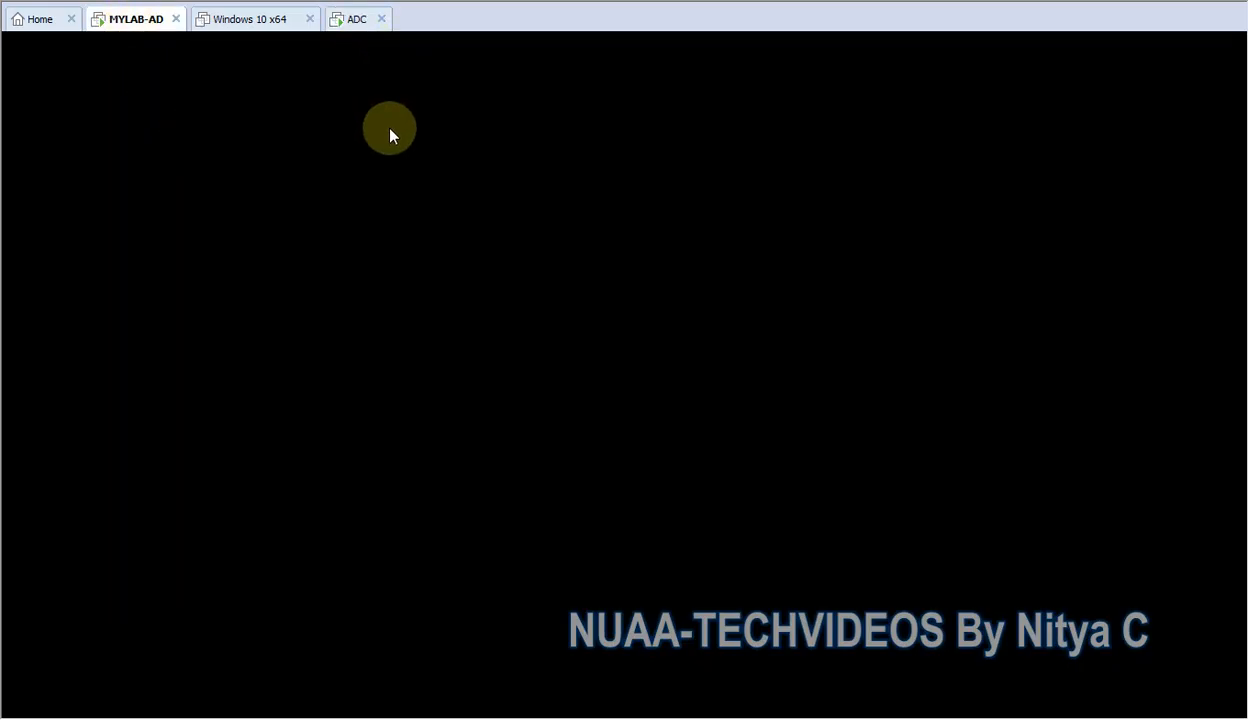
left_click(358, 24)
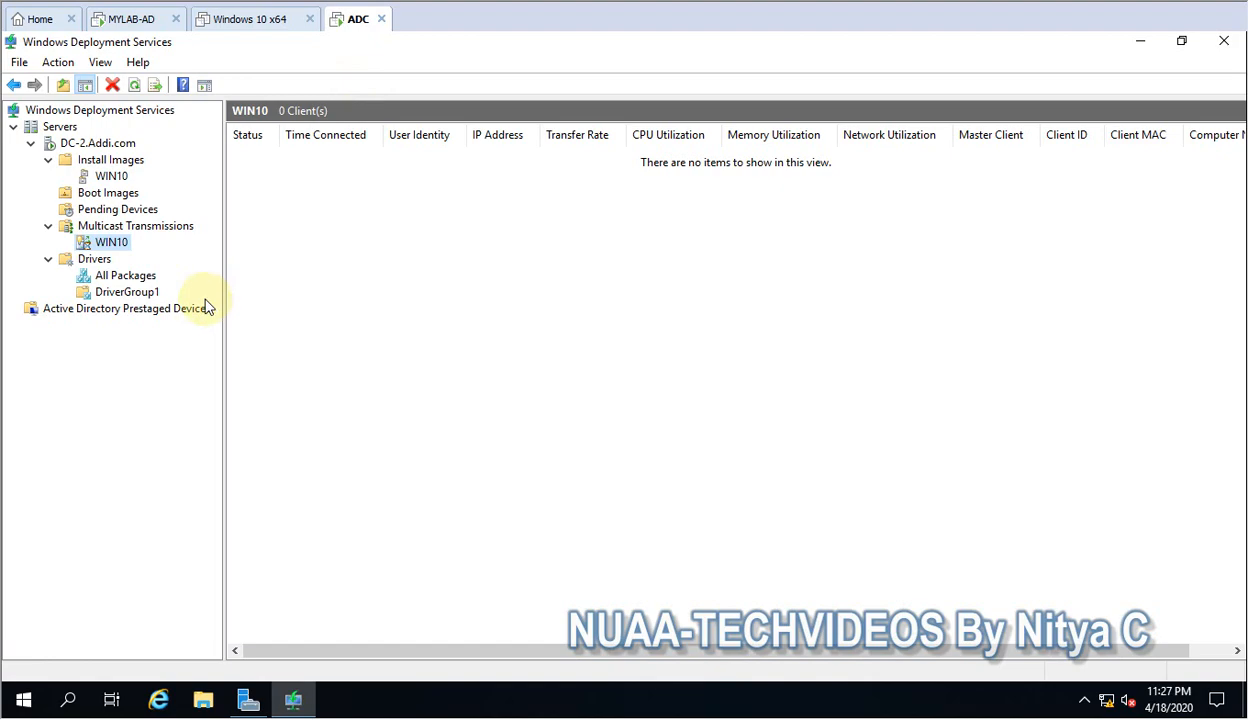
left_click(23, 698)
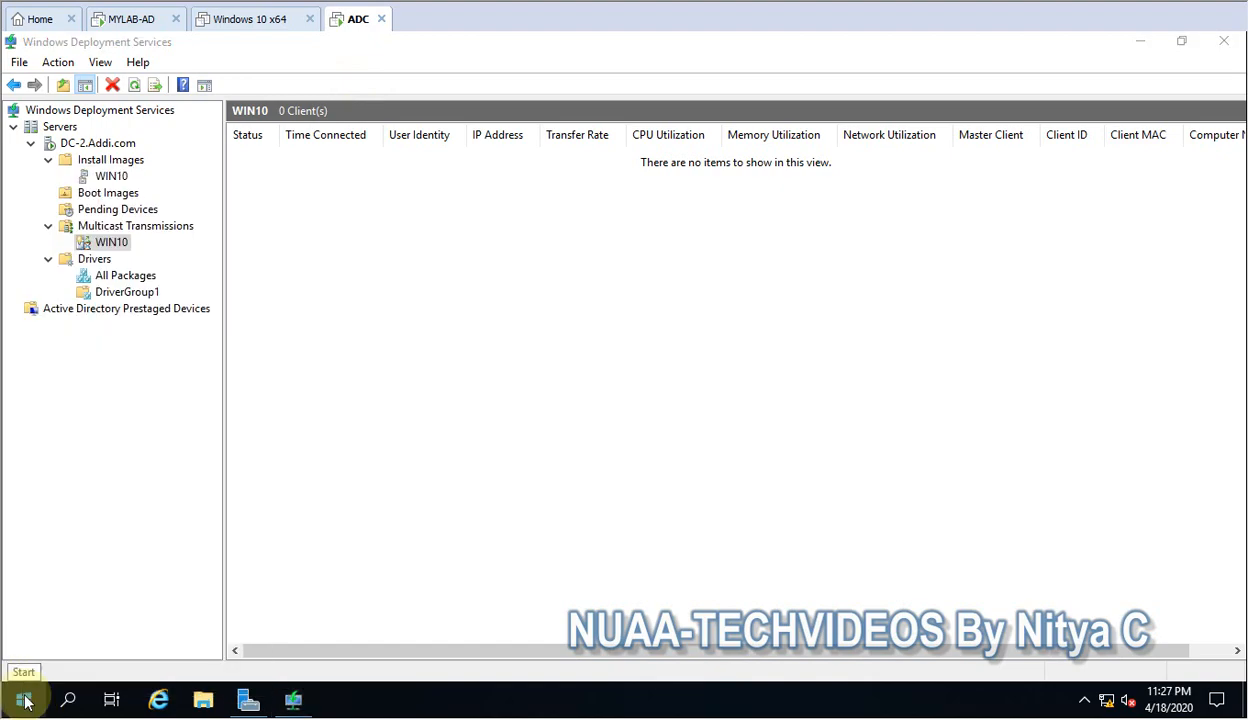
right_click(22, 693)
left_click(68, 603)
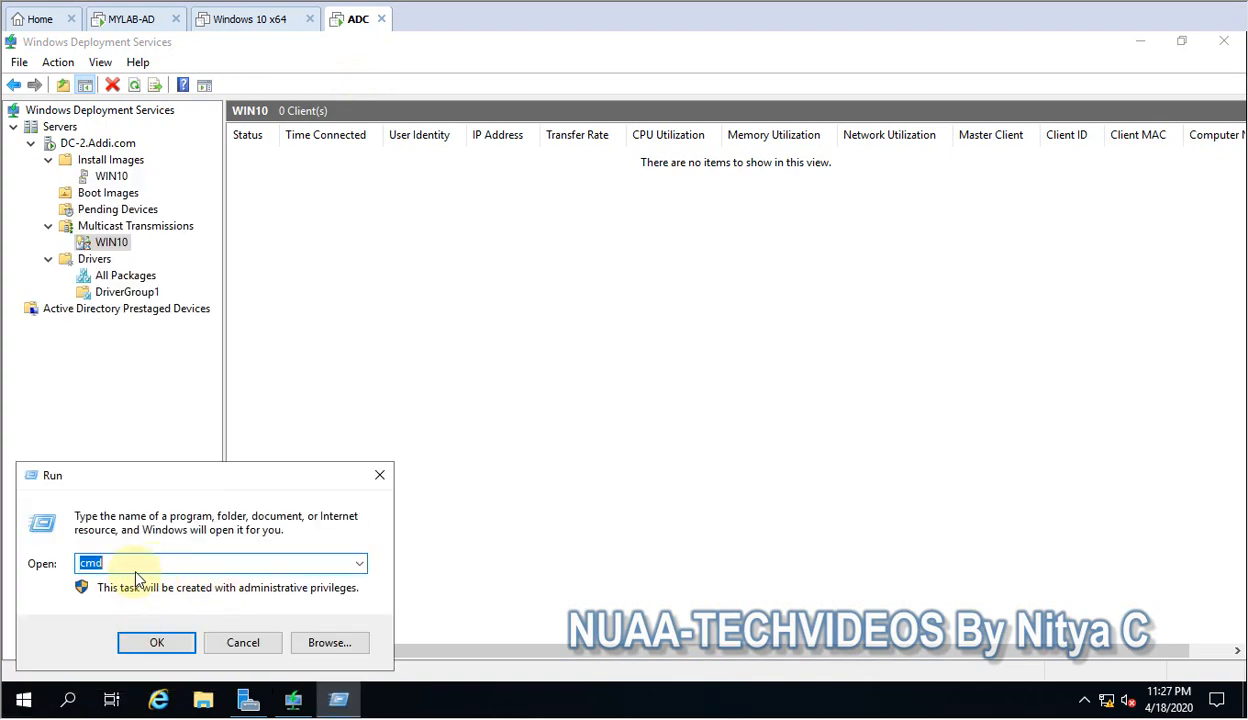
left_click(243, 642)
Switch to Server Manager, open the DHCP console from there, maximize it and widen its console tree.
left_click(246, 700)
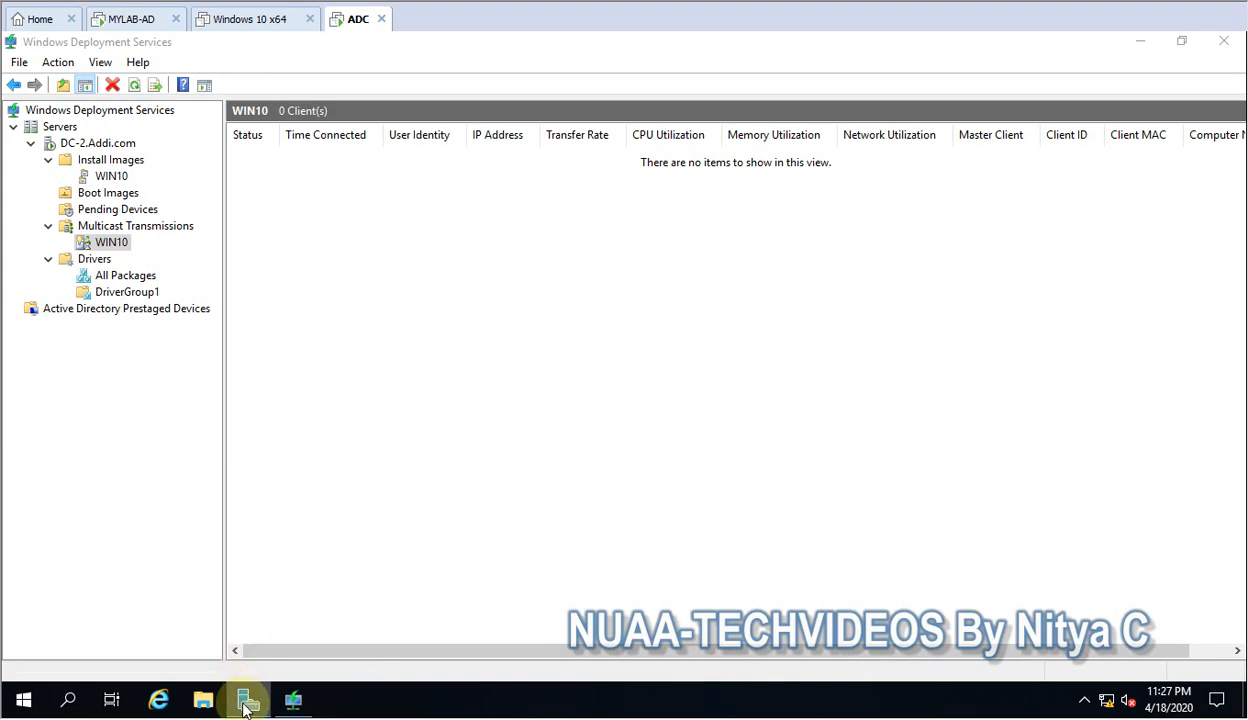
left_click(1114, 85)
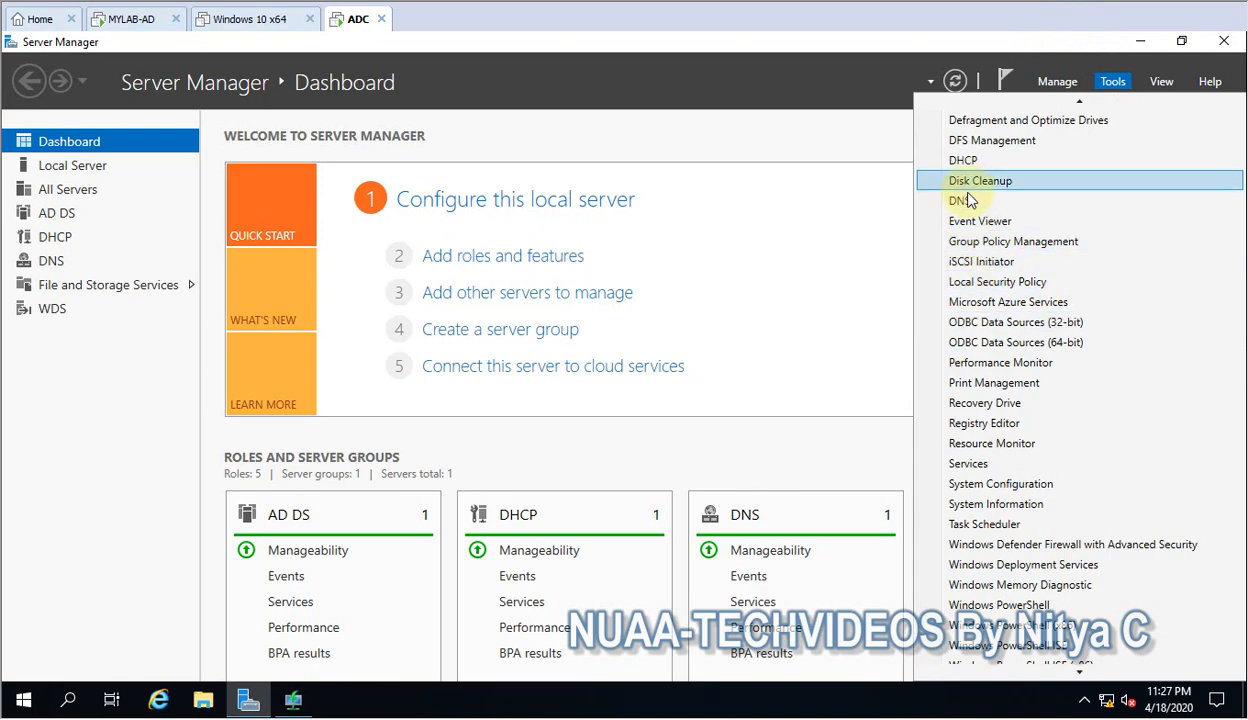
left_click(902, 136)
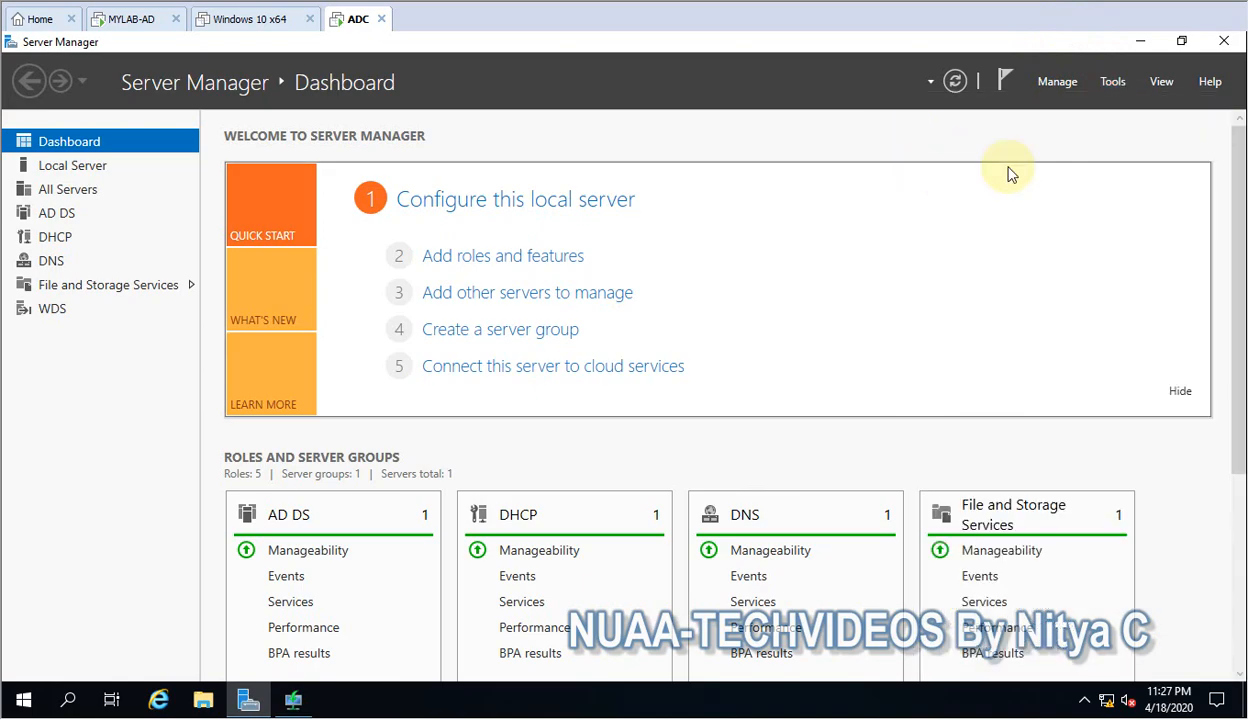
left_click(1140, 41)
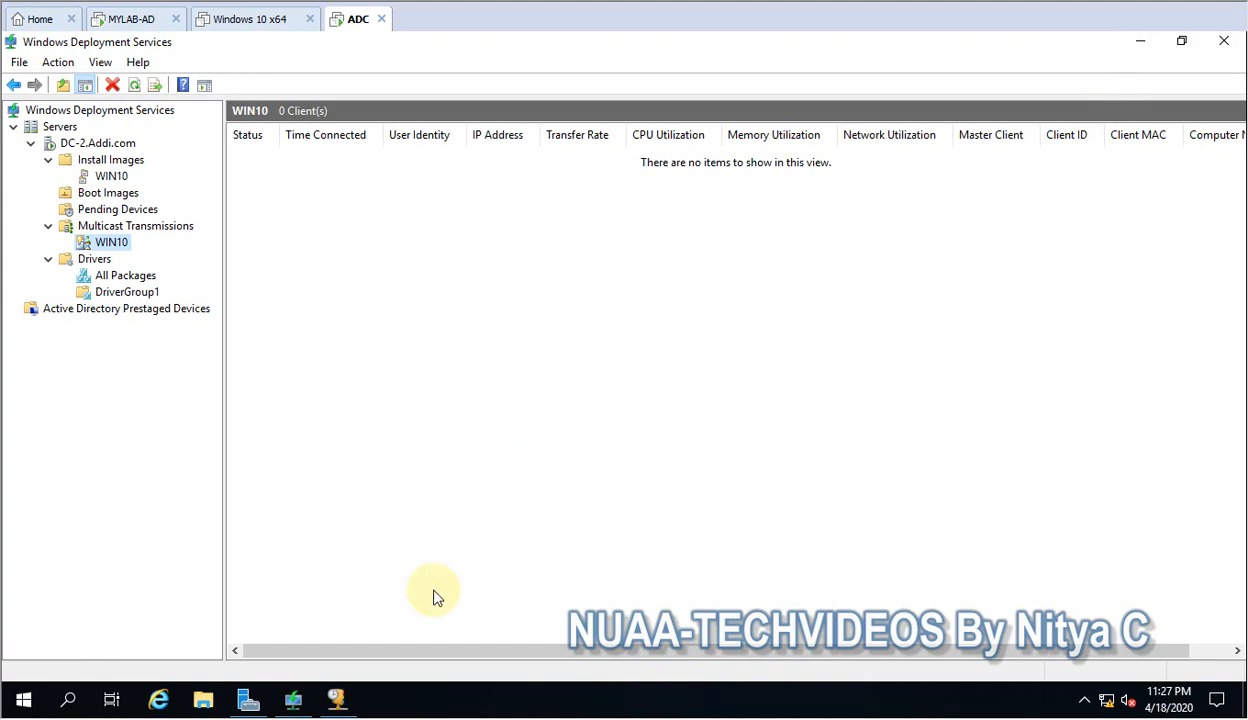
left_click(336, 699)
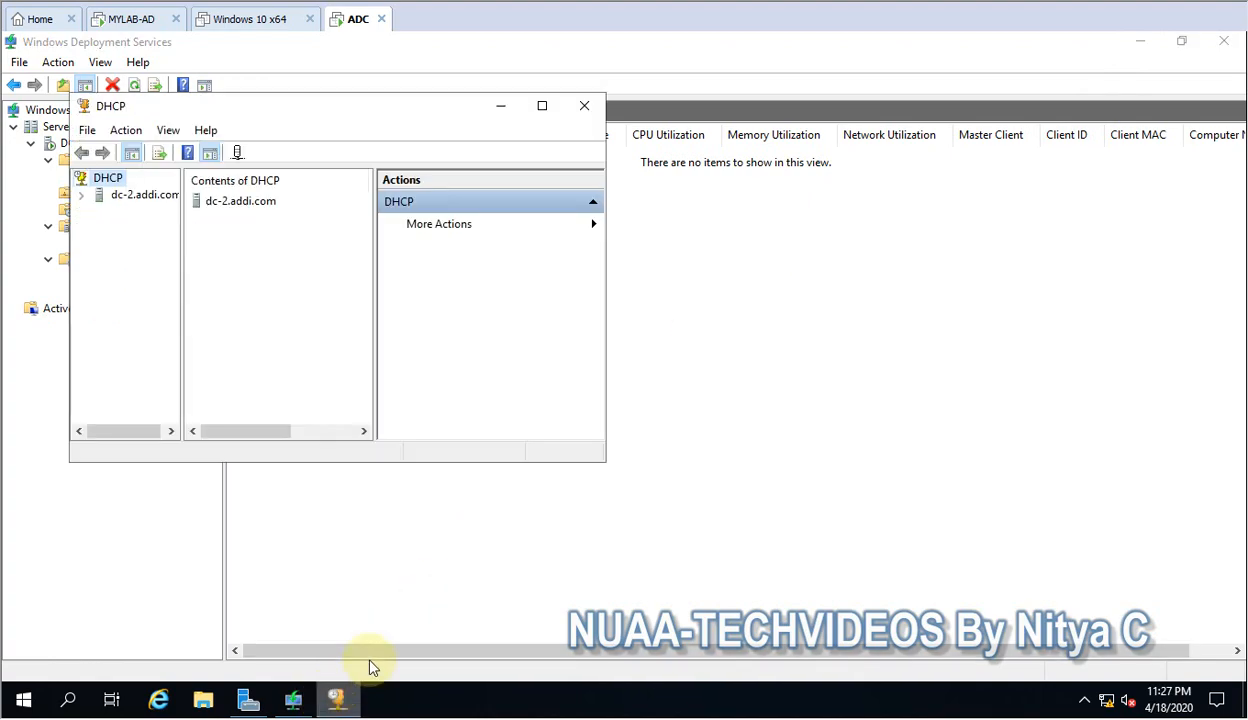
left_click(542, 105)
left_click_drag(114, 167, 340, 165)
View the scope options of Scope [10.0.0.0] IT in Superscope HMT and try to open the 060 PXEClient option.
left_click(13, 127)
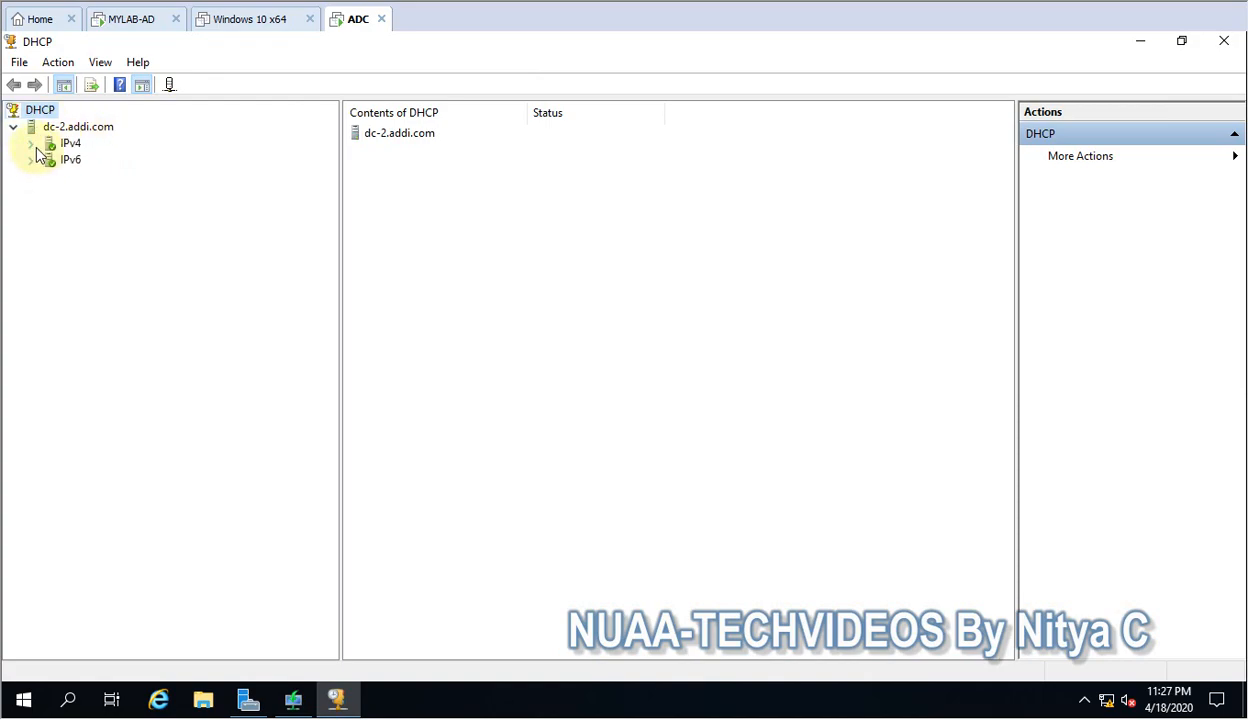
left_click(30, 143)
left_click(48, 160)
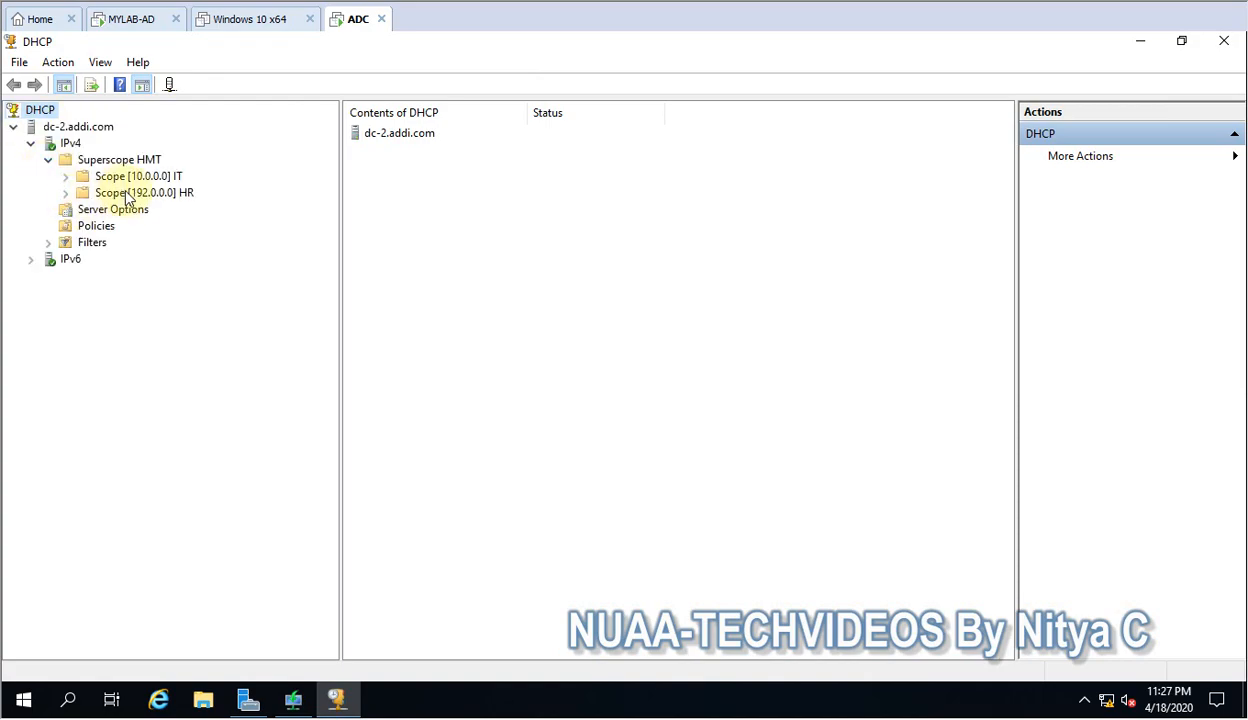
left_click(138, 176)
left_click(66, 176)
left_click(66, 176)
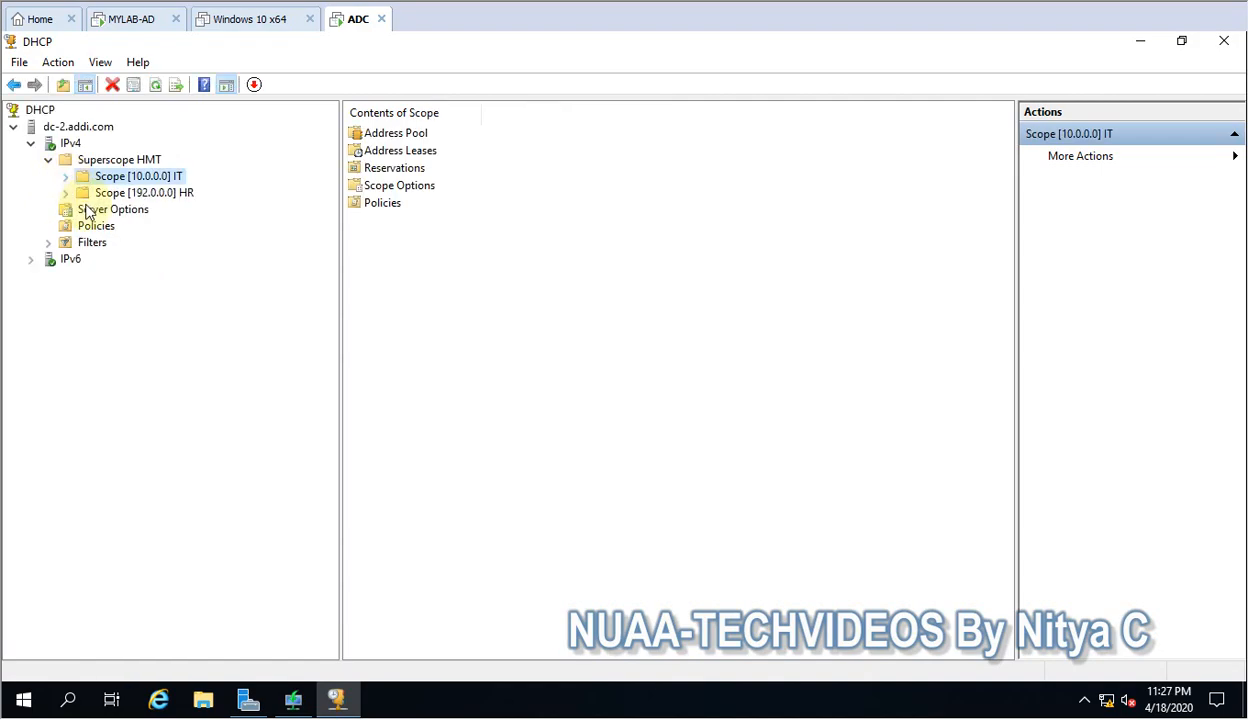
left_click(66, 177)
left_click(146, 243)
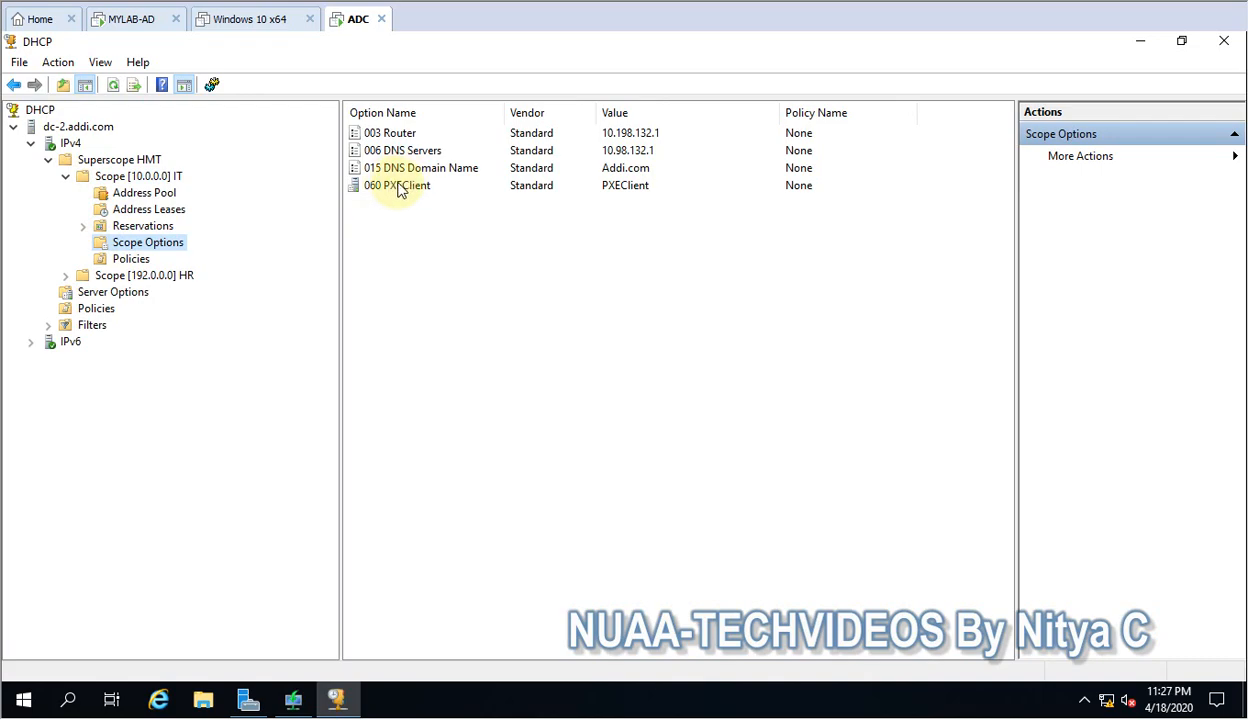
double_click(397, 188)
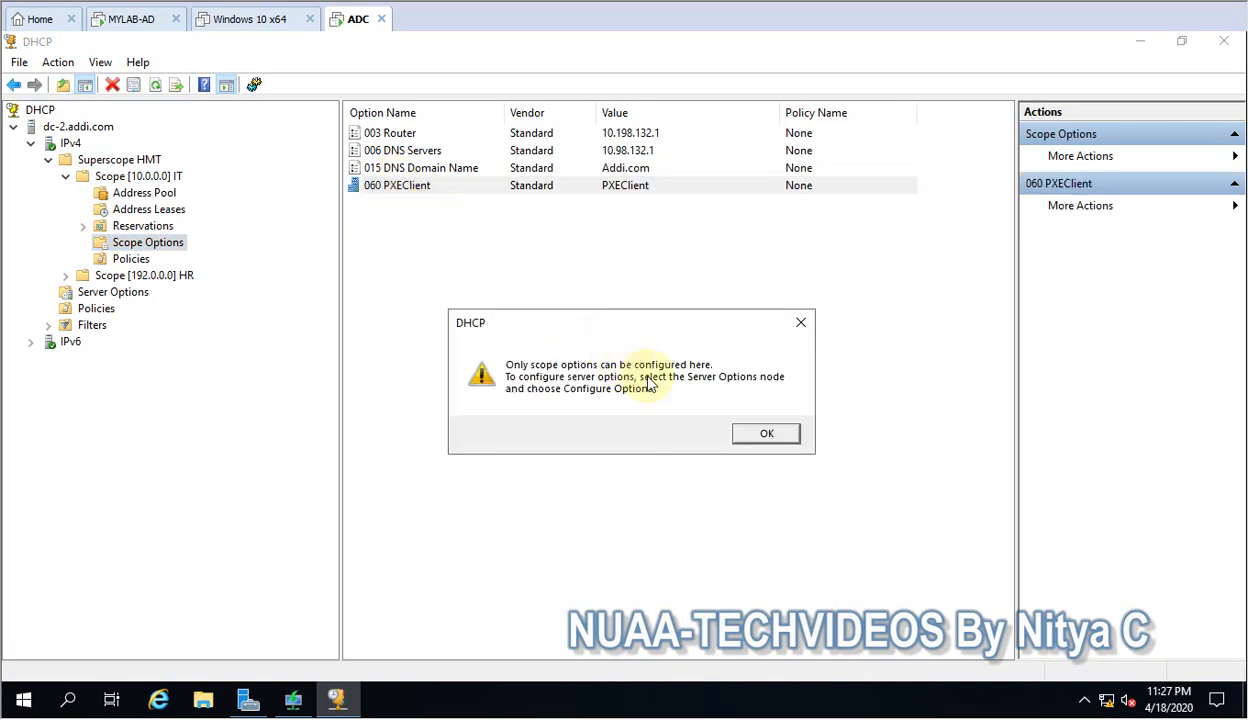
left_click(801, 322)
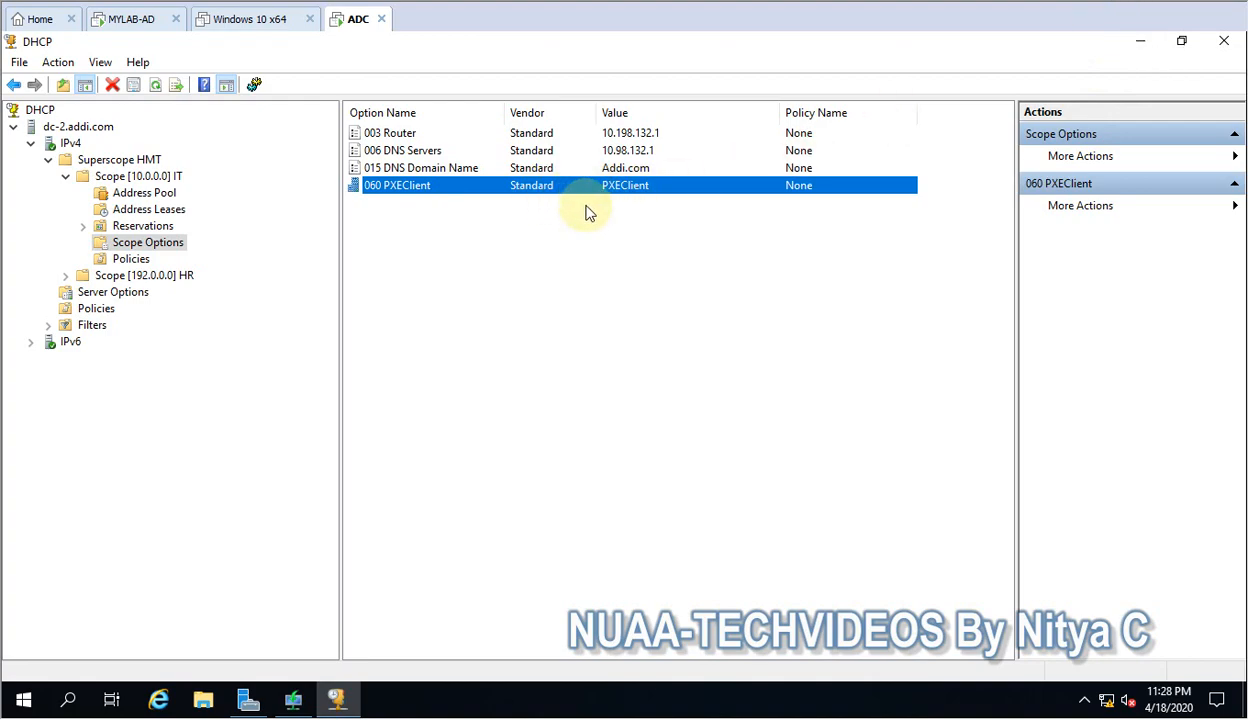
Open the options configuration for the Scope [10.0.0.0] IT and enable 066 Boot Server Host Name with the string value dc-2.
right_click(374, 233)
left_click(452, 249)
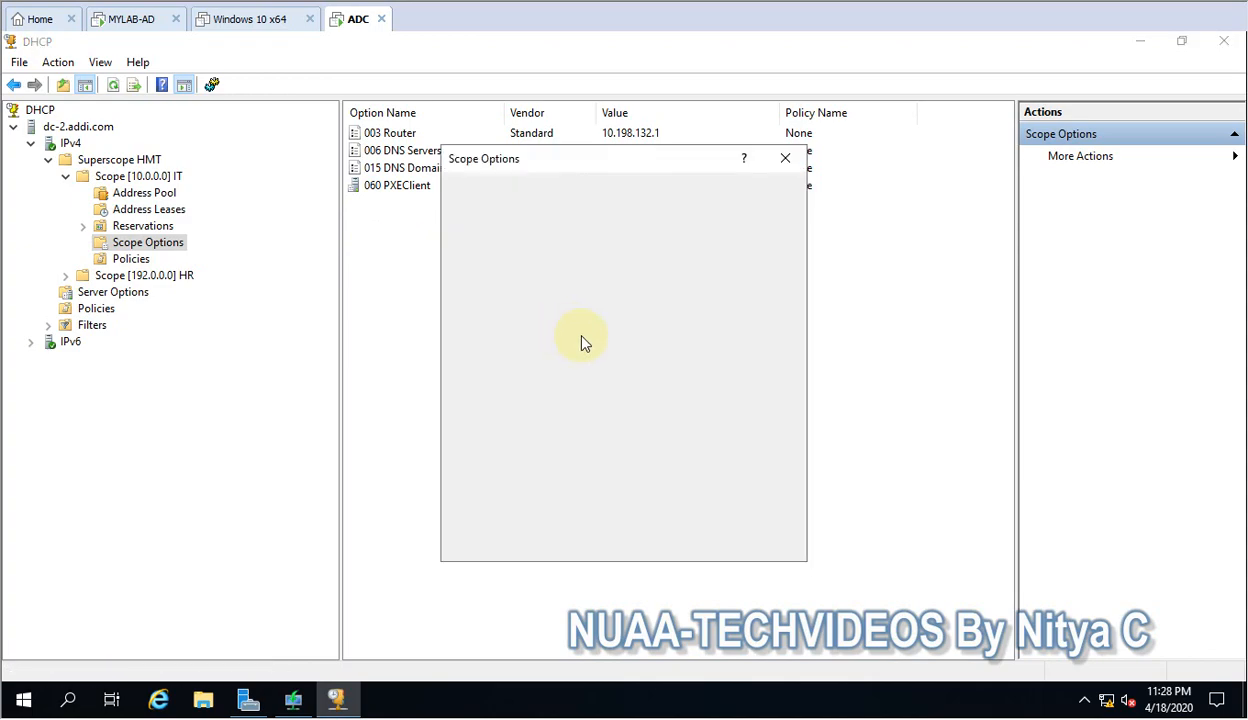
scroll(630, 285, "down", 6)
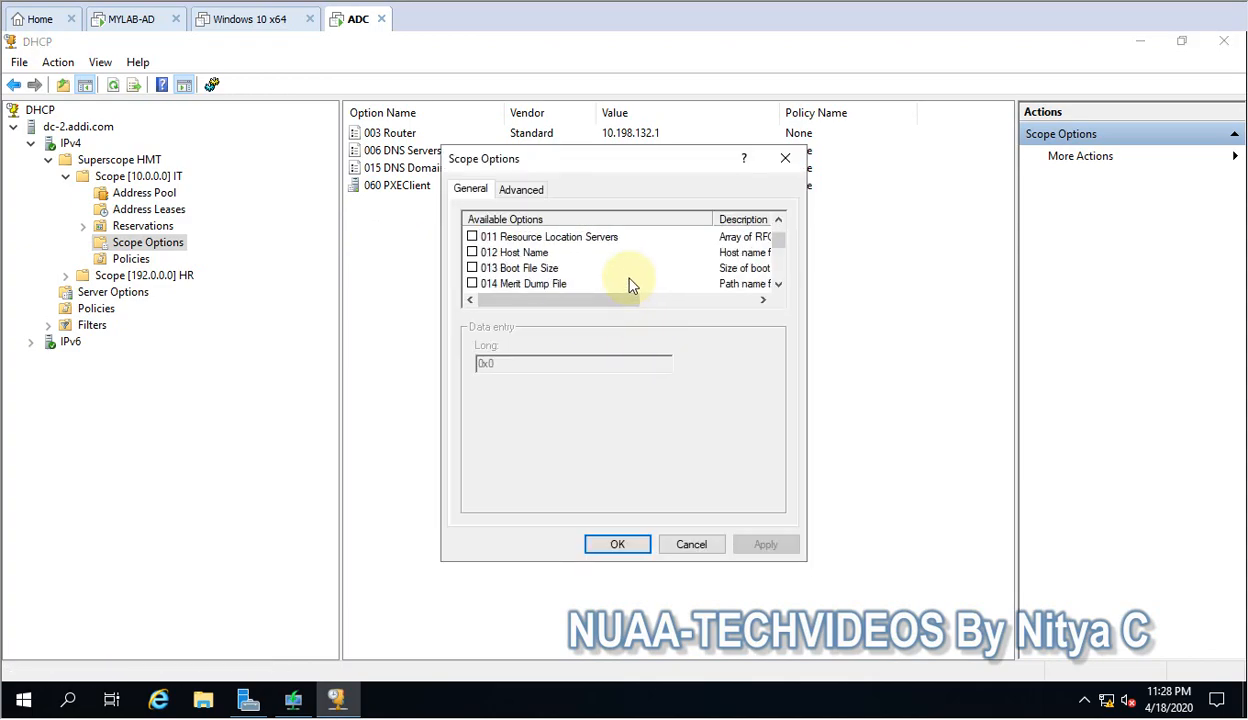
scroll(630, 285, "down", 9)
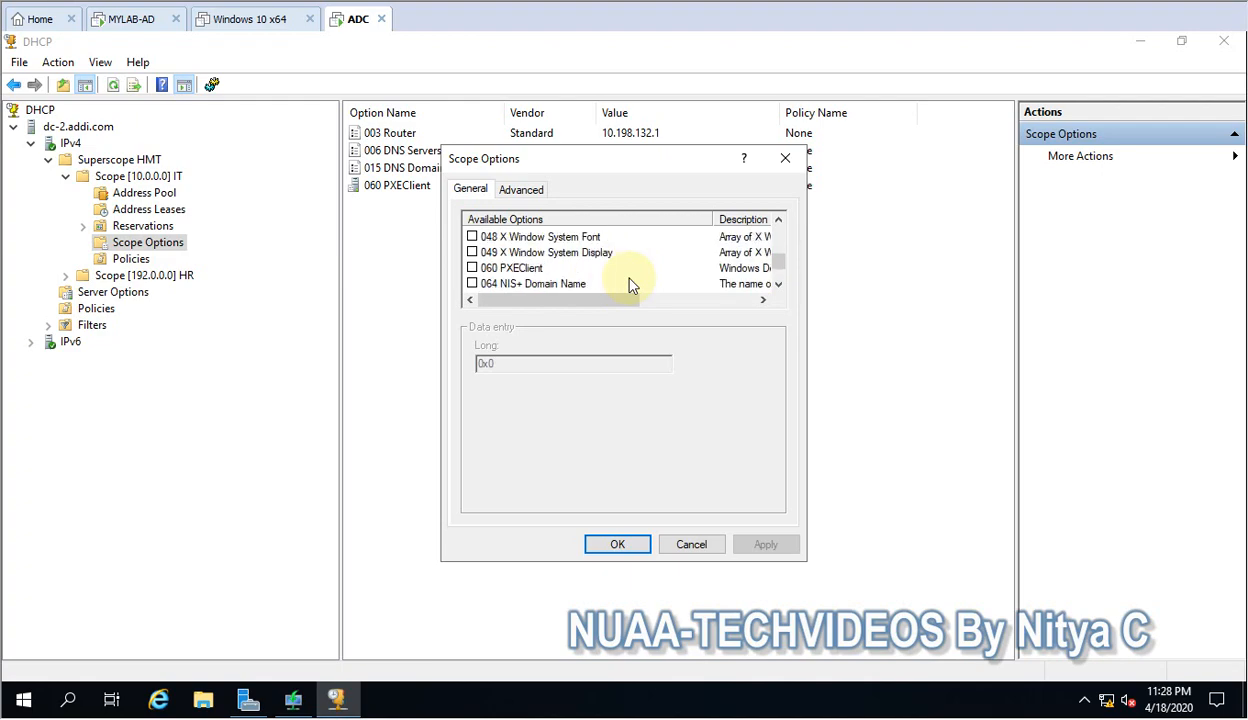
scroll(630, 285, "down", 1)
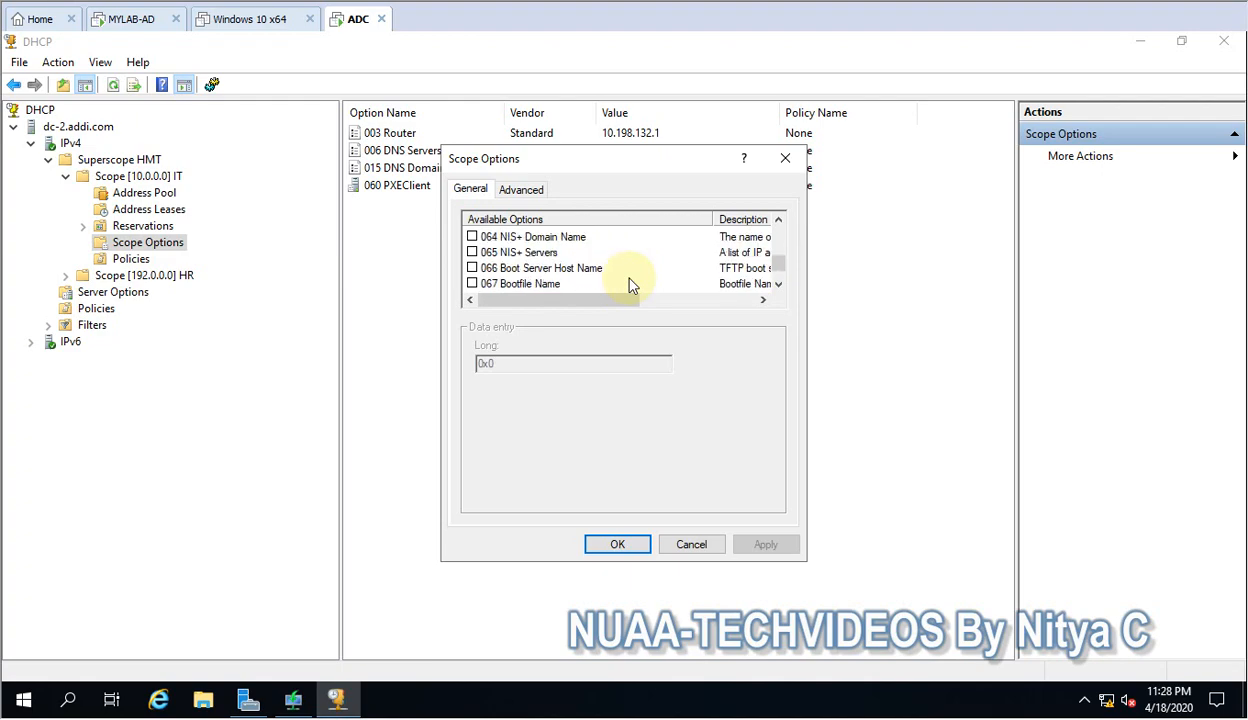
left_click(472, 269)
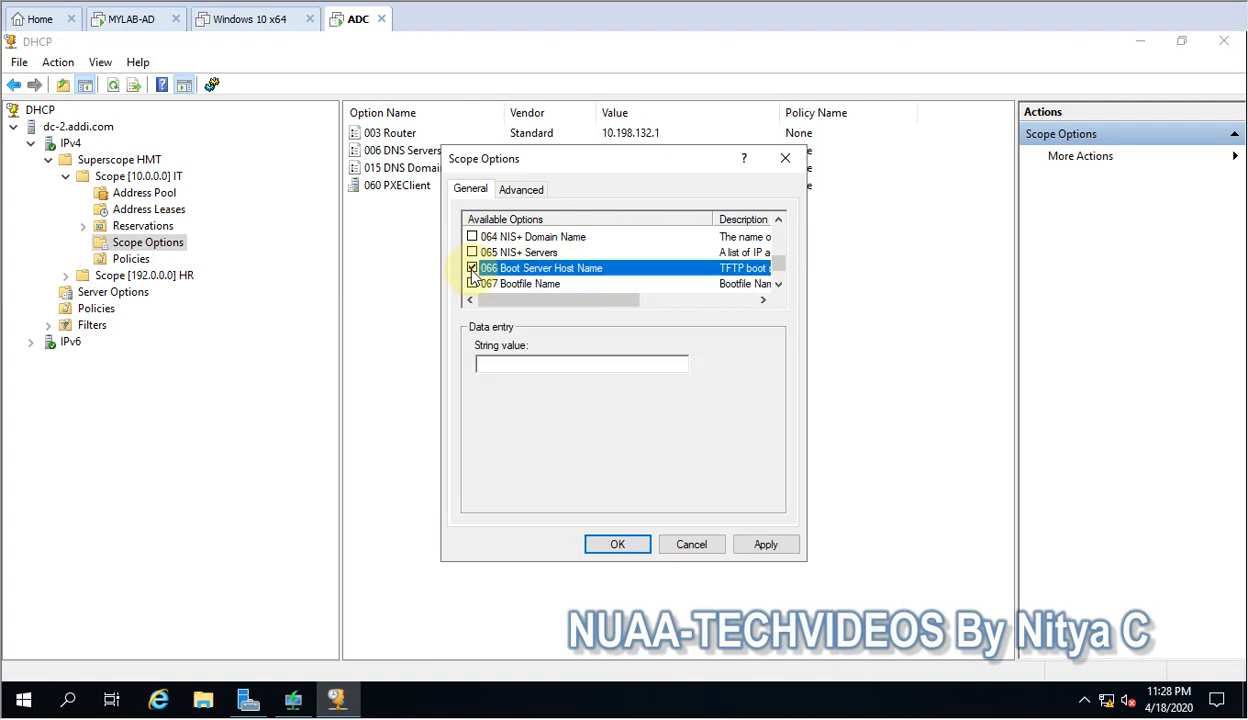
left_click(511, 369)
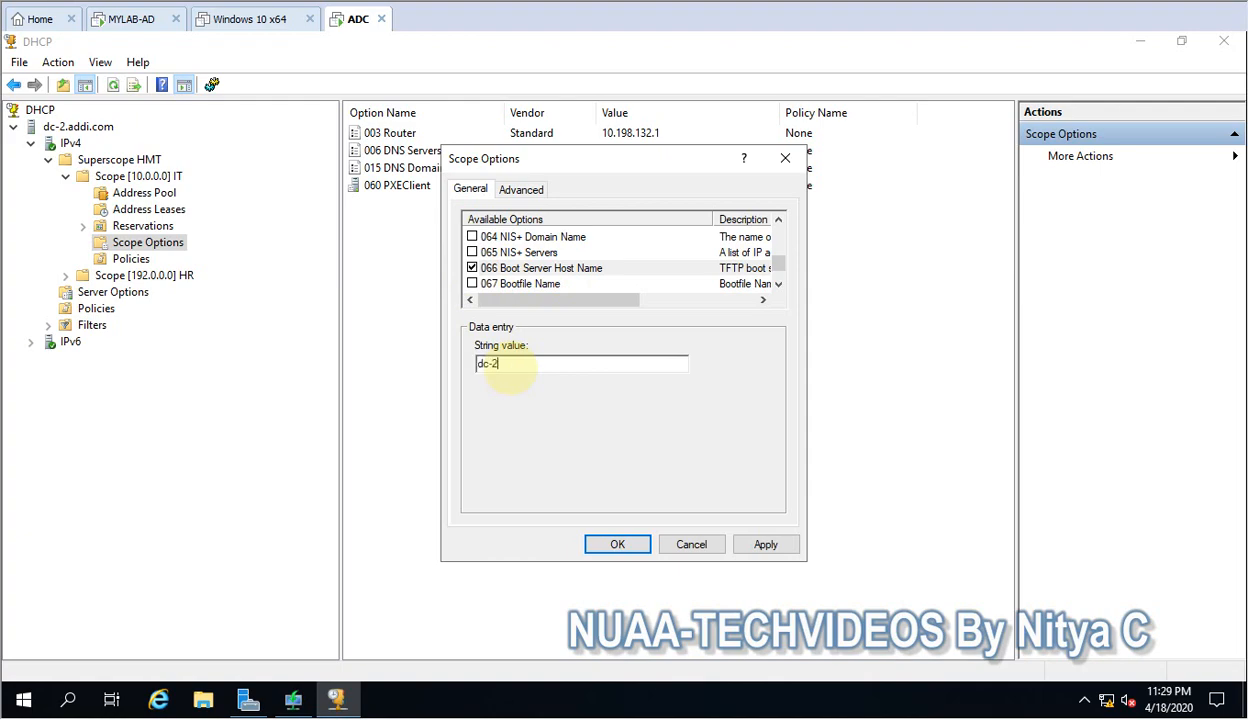
Show the desktop, look through the Windows Deployment Services and DHCP consoles, and return to the Scope Options dialog.
left_click(26, 699)
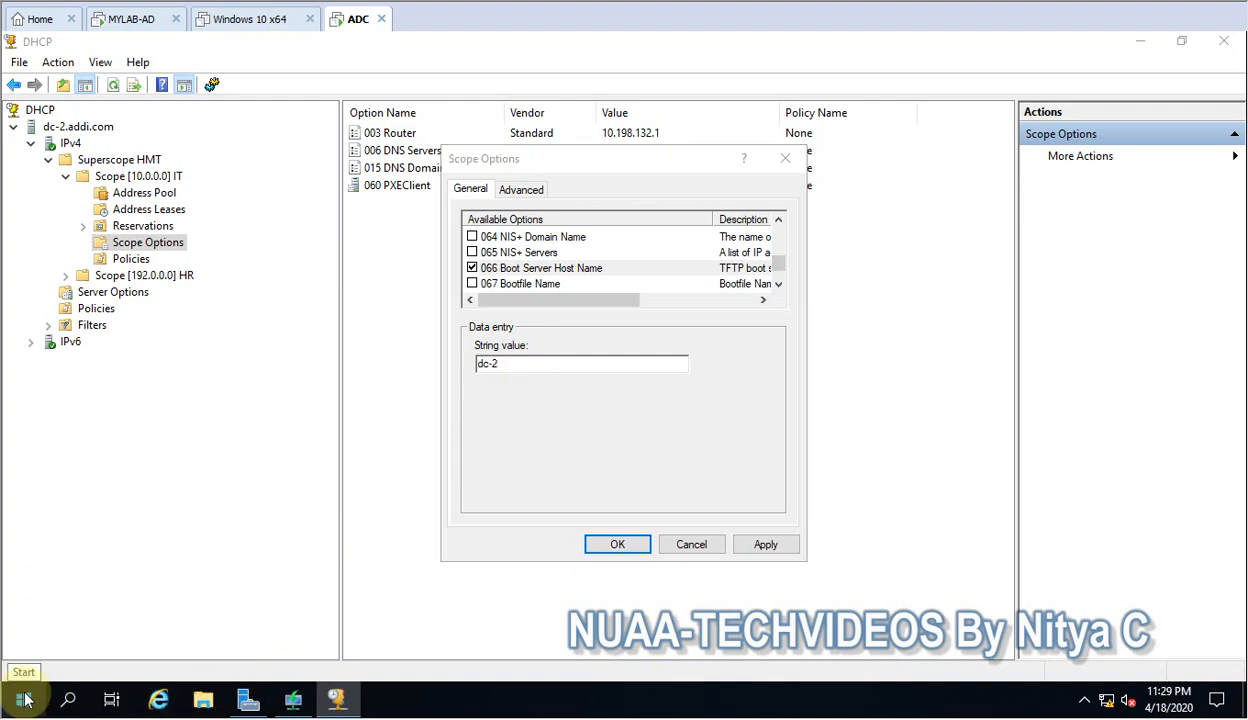
right_click(28, 700)
key("super+d")
left_click(526, 348)
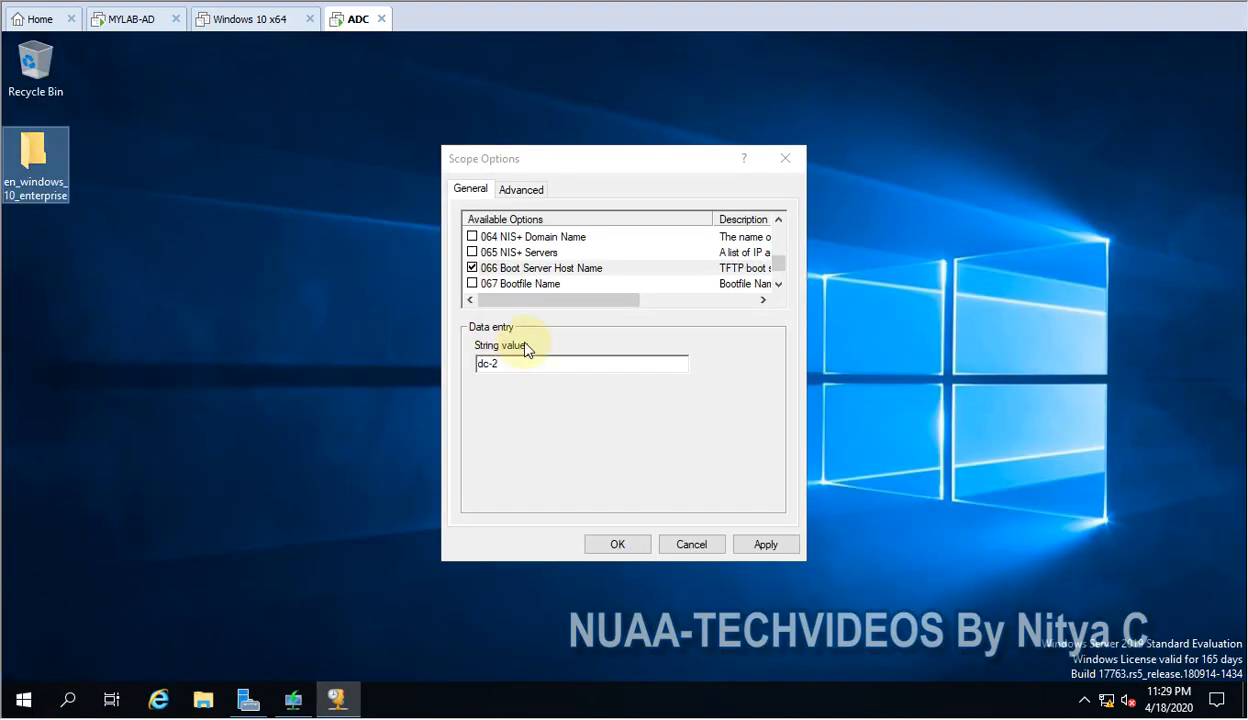
left_click(294, 700)
left_click(332, 700)
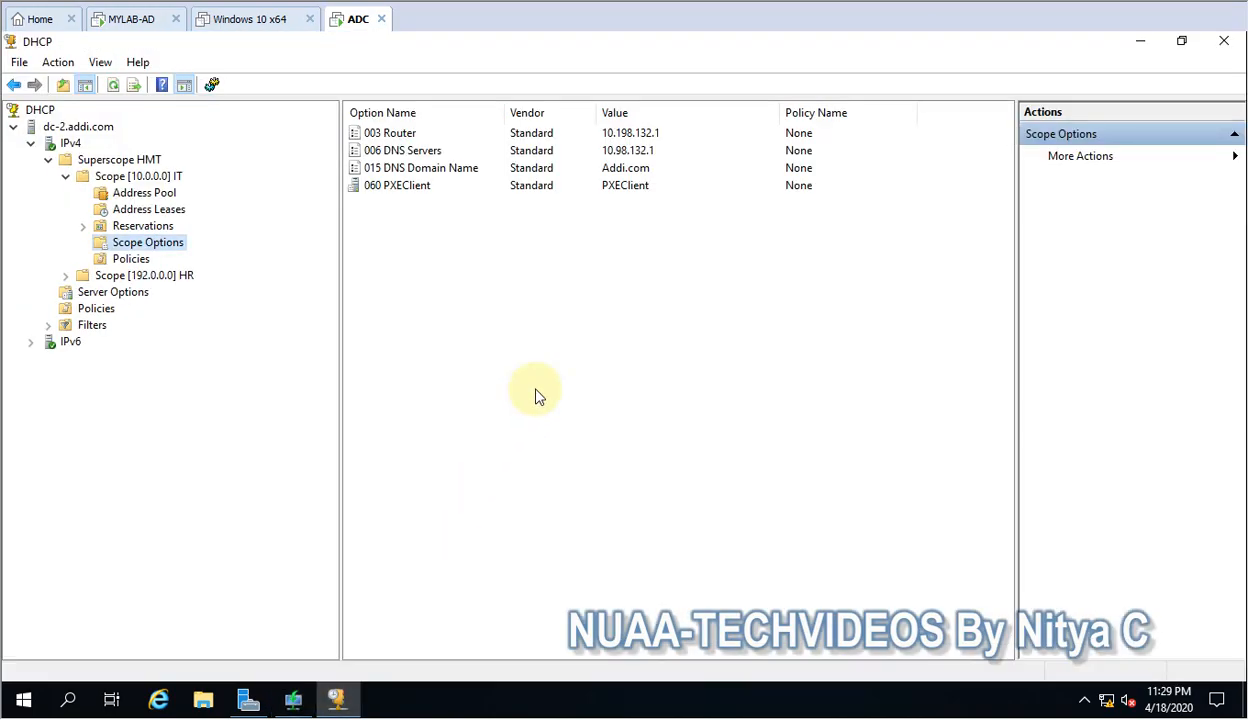
left_click(330, 702)
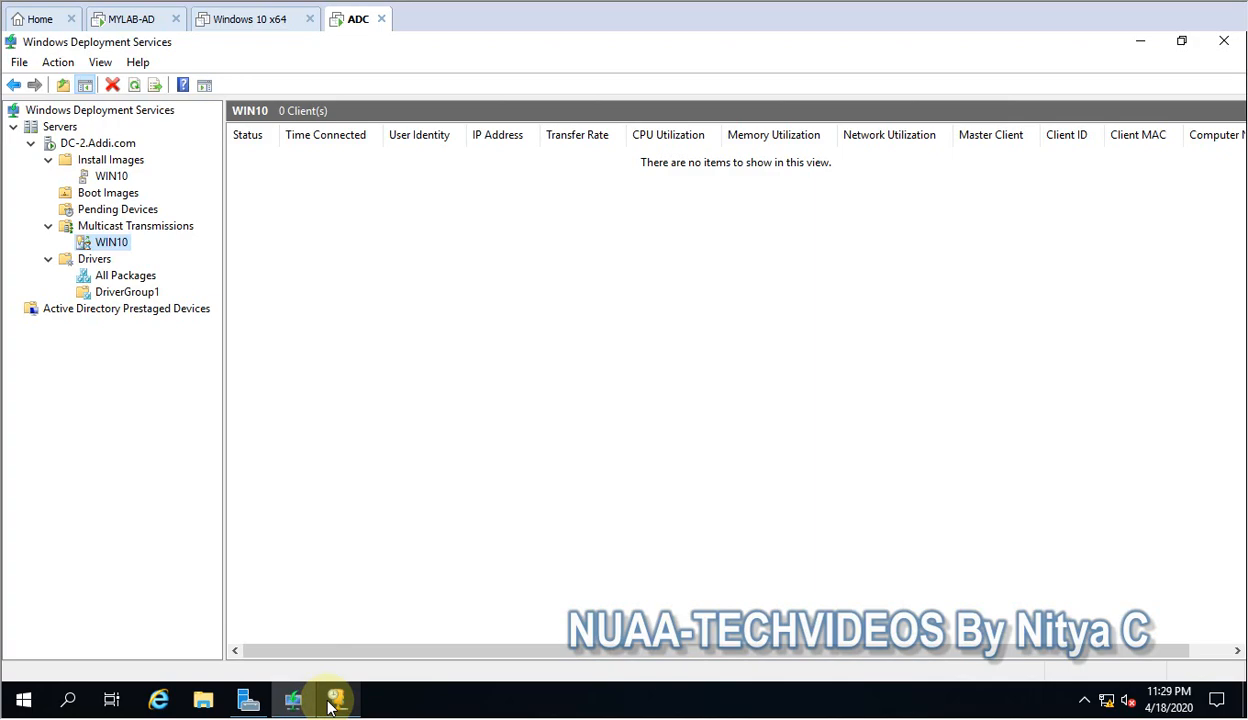
left_click(1140, 41)
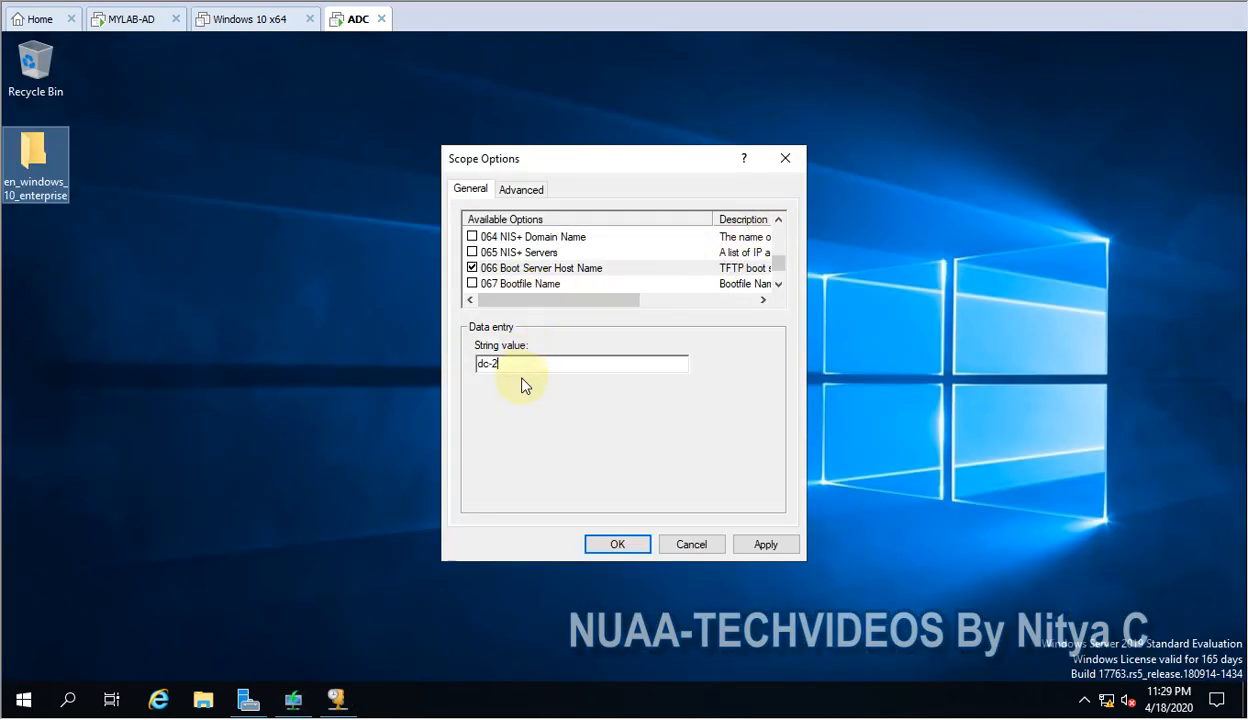
Apply the boot server host name, then enable 067 Bootfile Name with the value Boot\x64\Images\boot.wim and save the scope options.
left_click(757, 546)
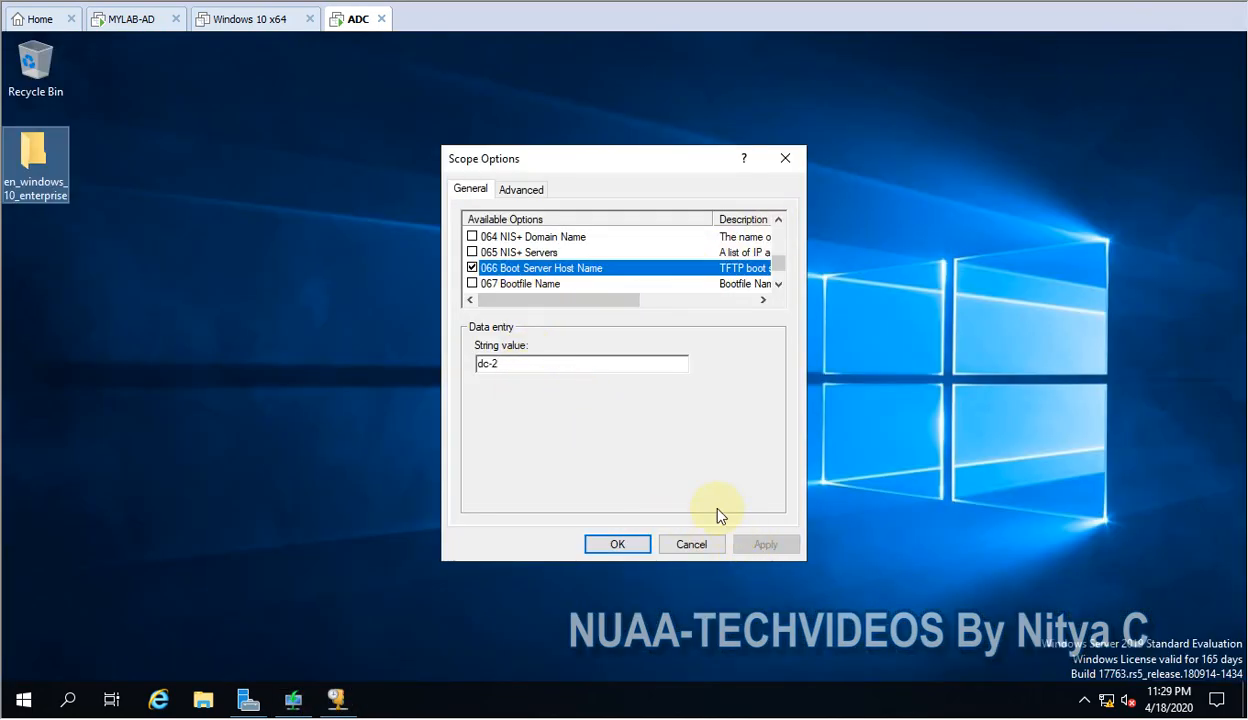
left_click(524, 285)
left_click(472, 284)
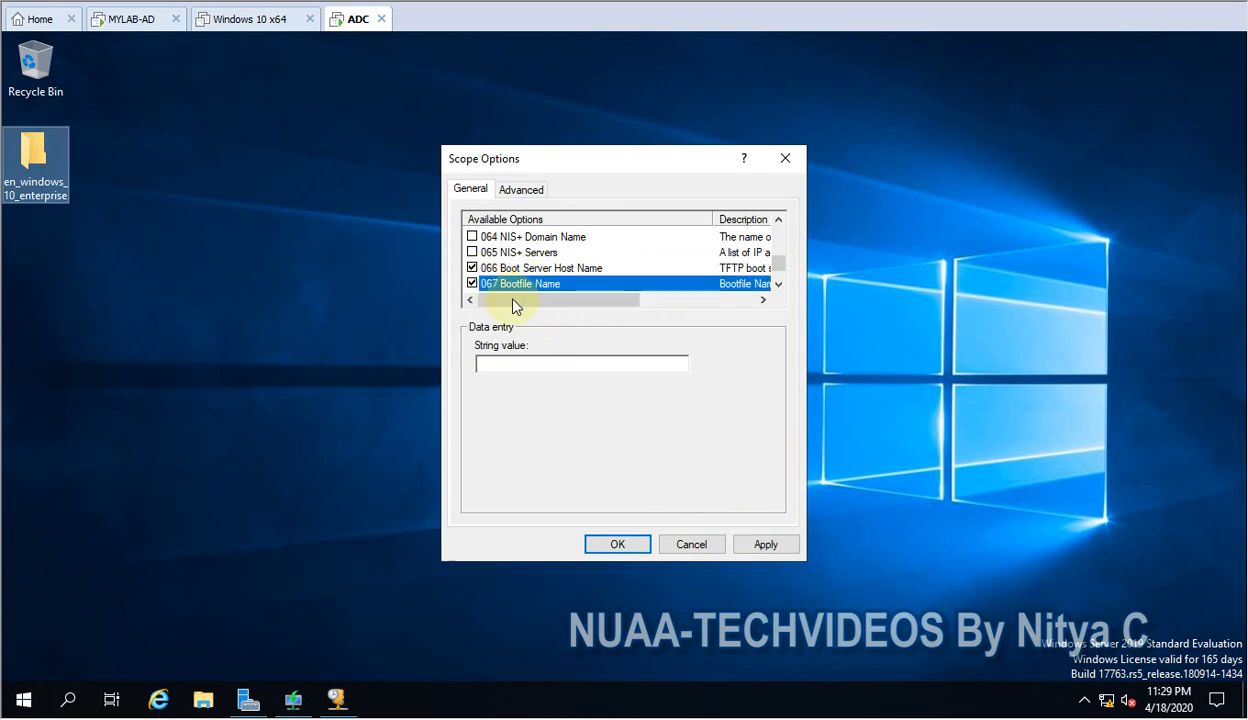
left_click(516, 362)
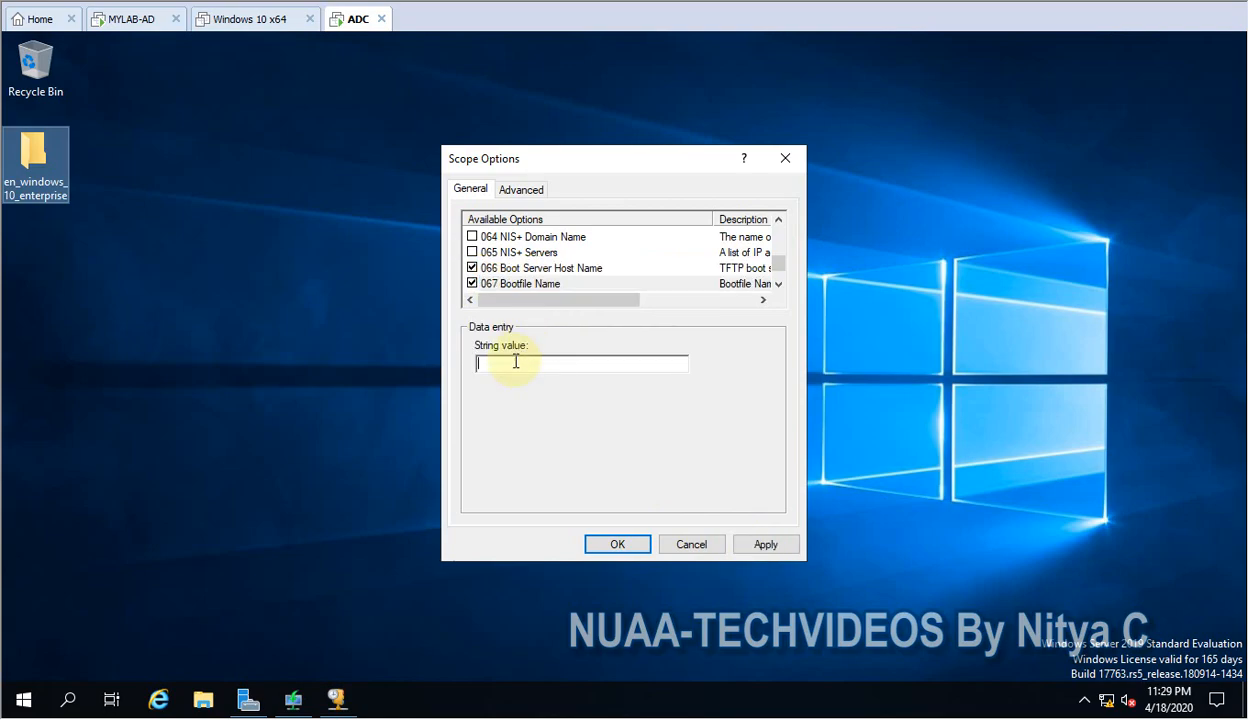
left_click_drag(557, 300, 480, 305)
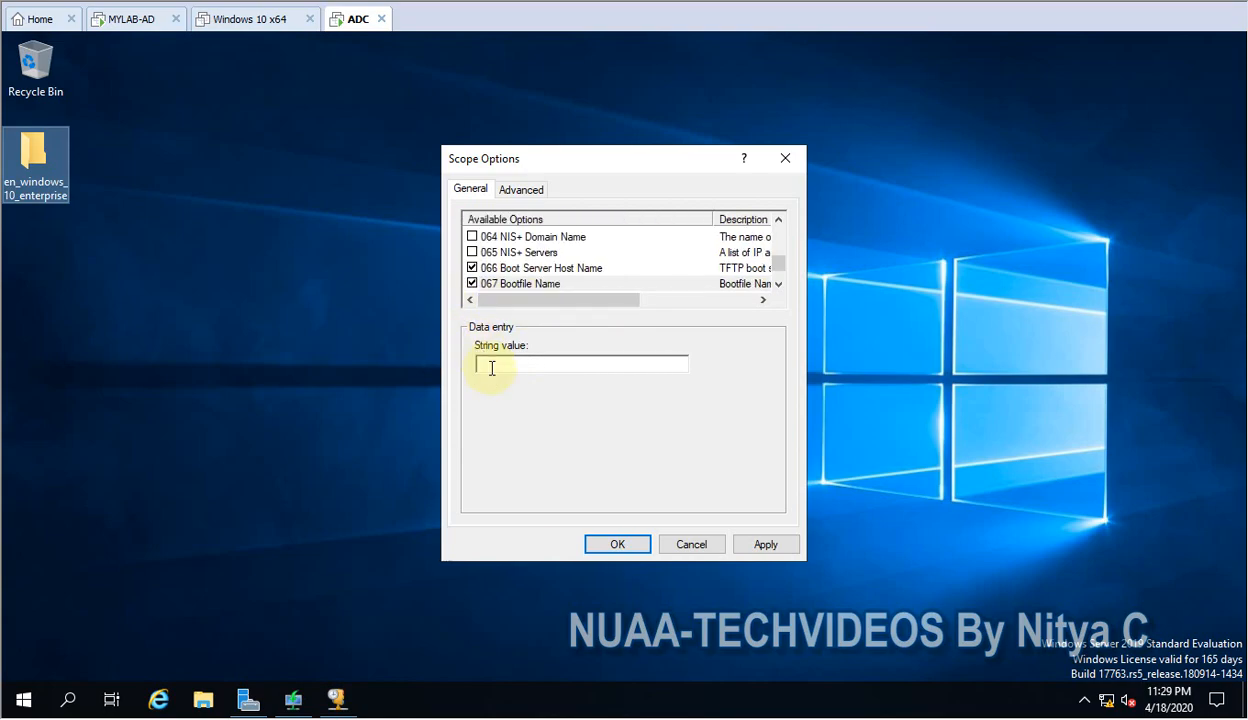
type("Boot\\x64\\Images\\boot.wim")
left_click(757, 546)
left_click(620, 544)
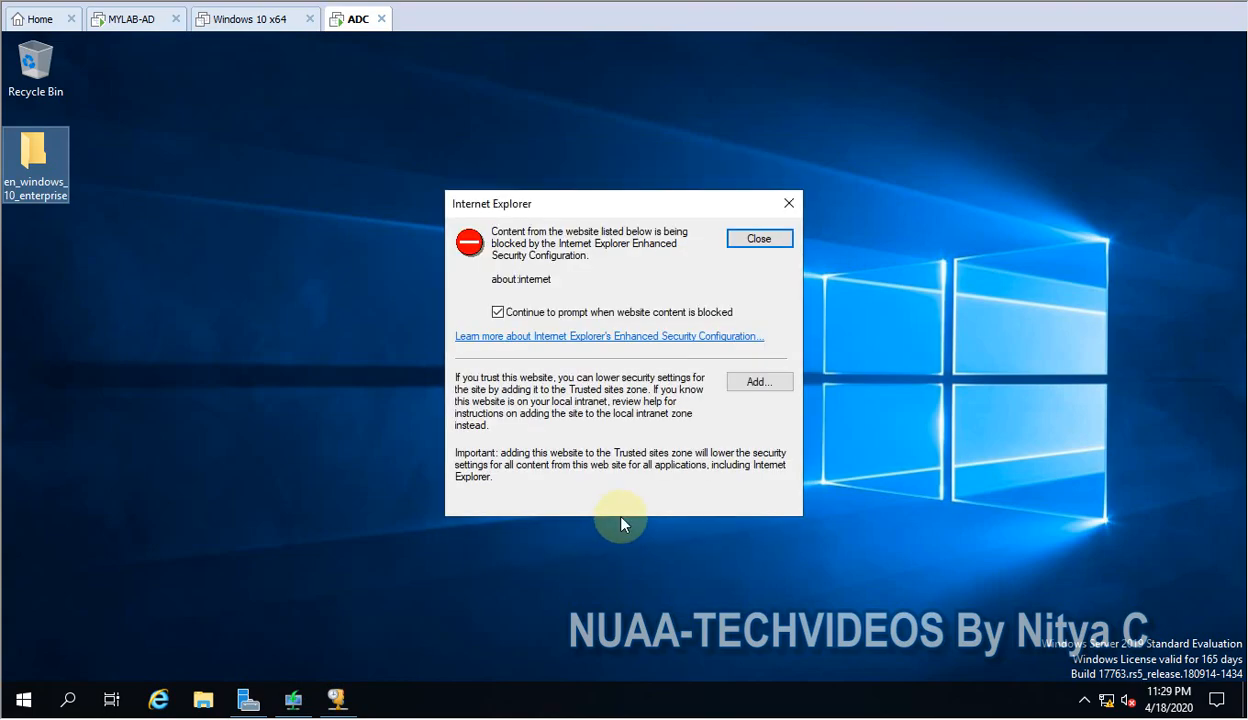
Dismiss the Internet Explorer security dialog, refresh the desktop and return to the DHCP console to review the scope options.
left_click(759, 240)
left_click(474, 345)
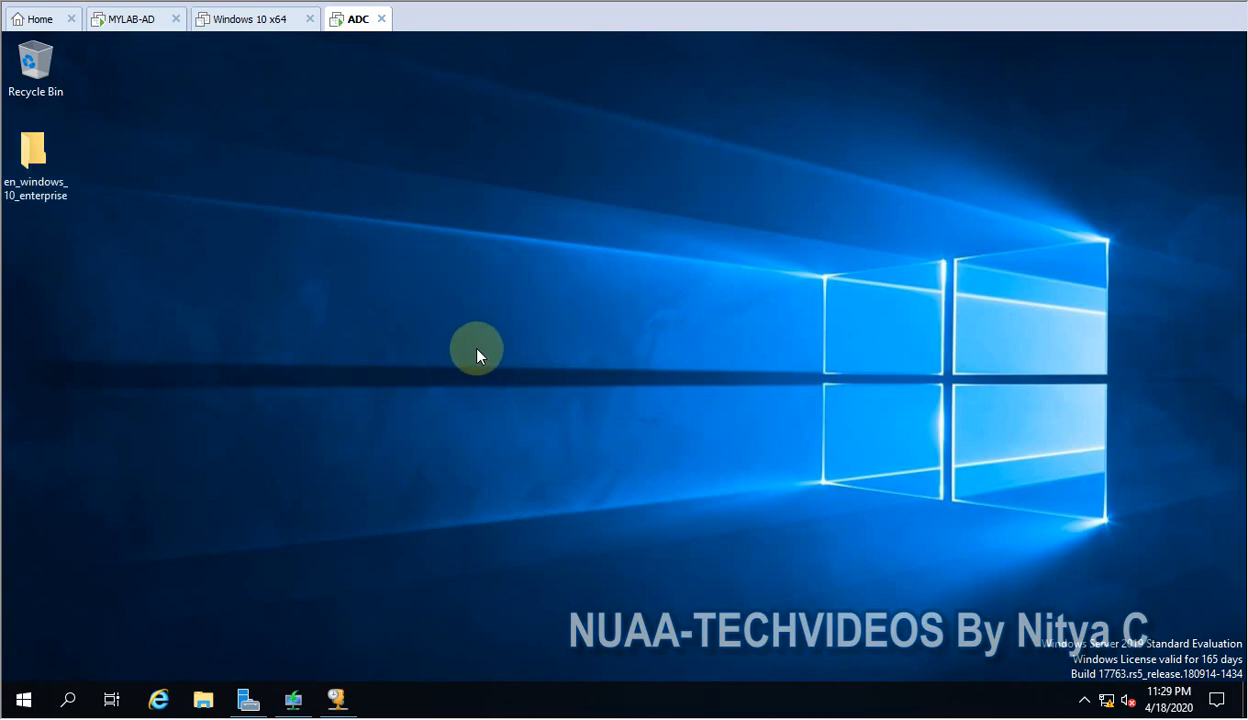
right_click(477, 331)
left_click(478, 319)
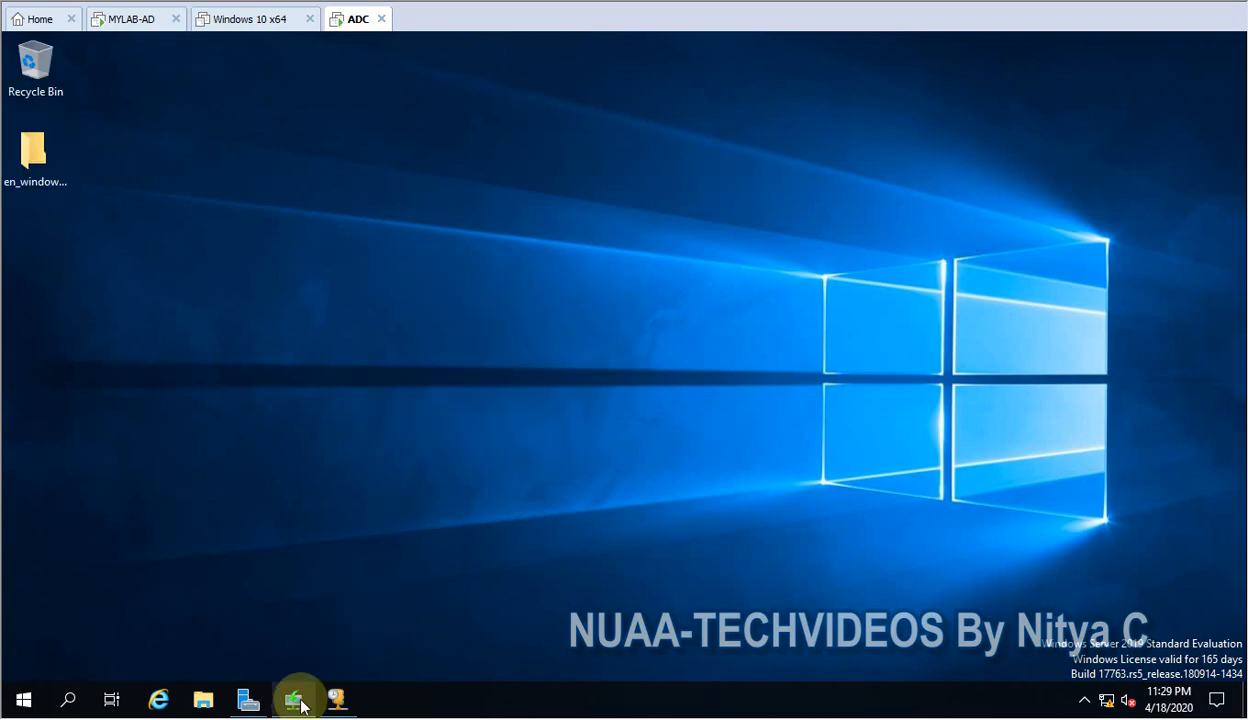
left_click(295, 699)
left_click(335, 700)
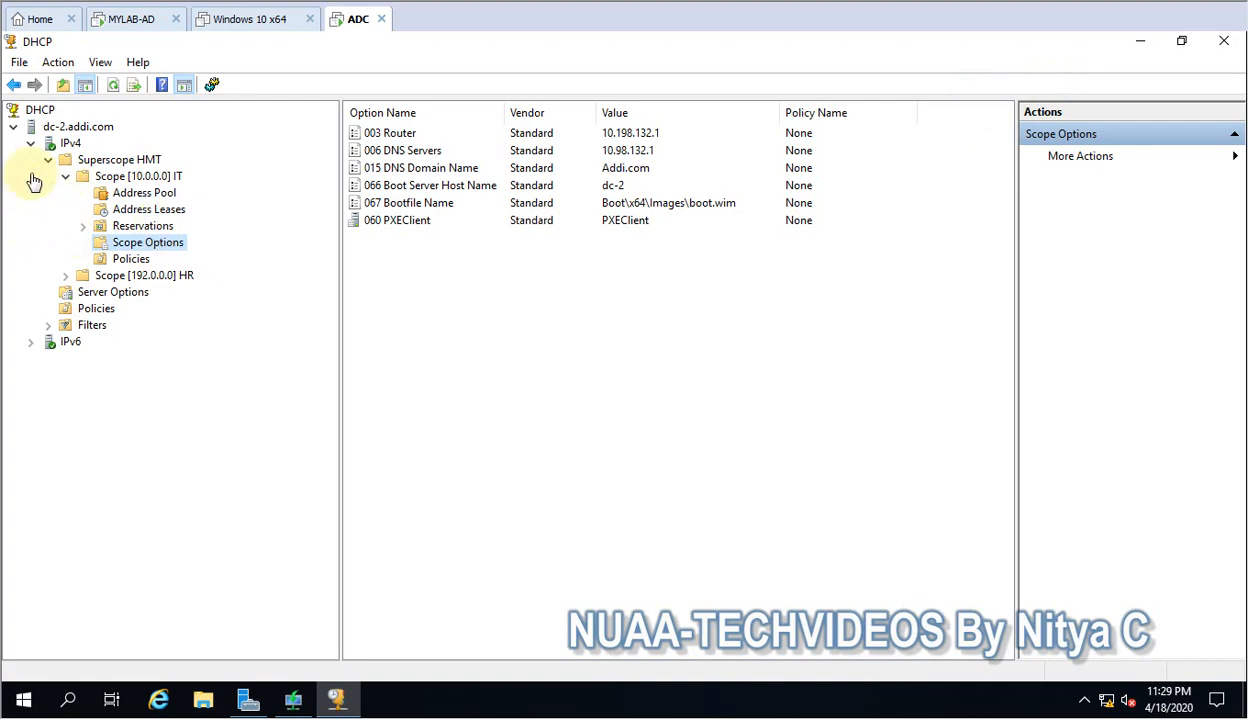
Switch to the VMware Workstation home page and start a custom new virtual machine with Workstation 14.x hardware compatibility.
left_click(40, 24)
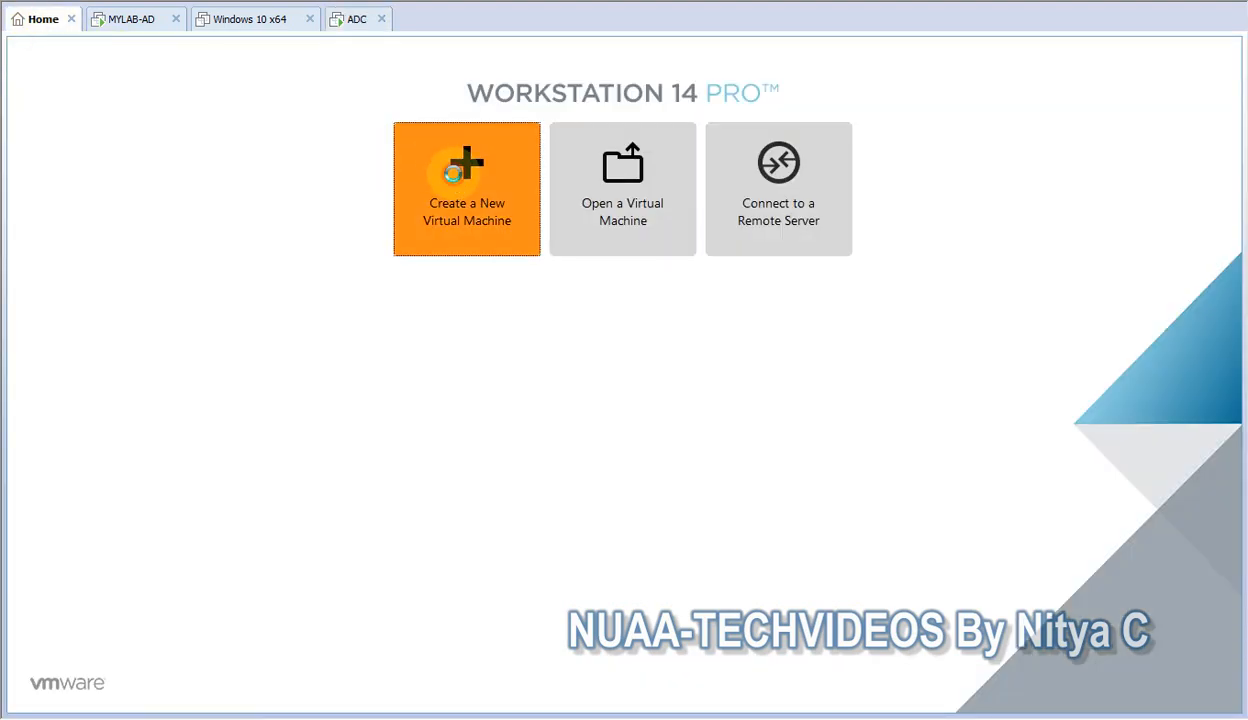
left_click(456, 181)
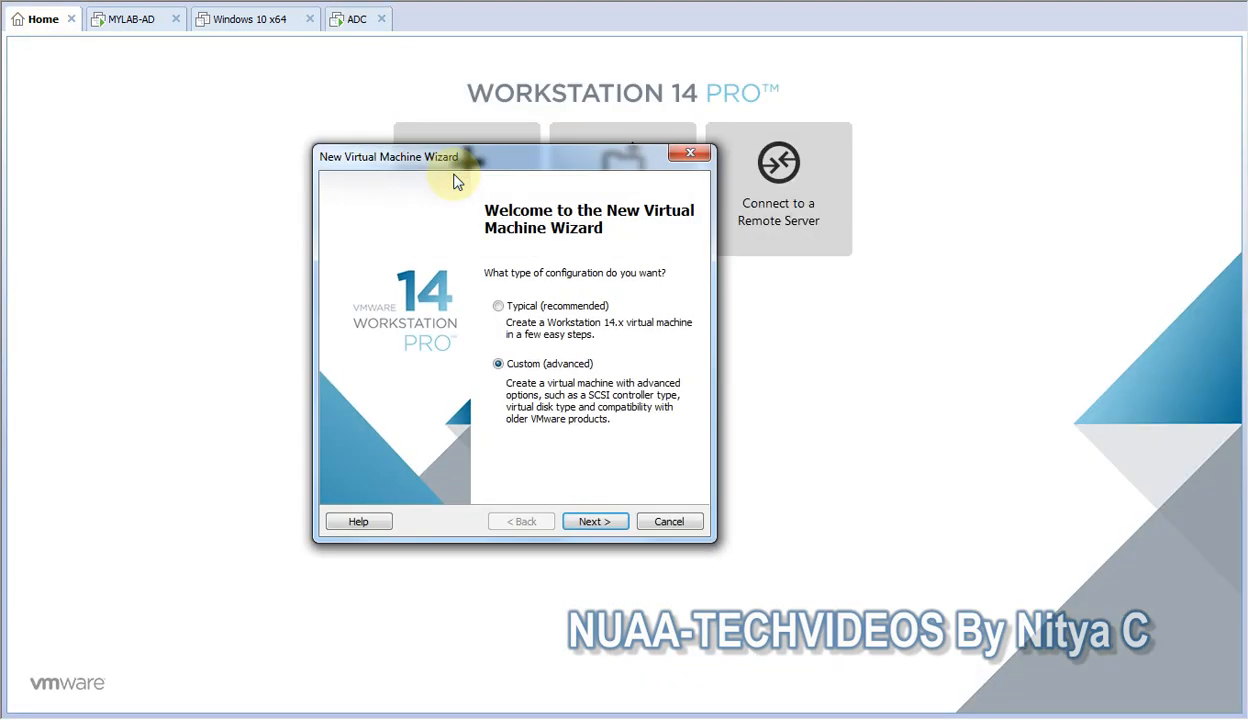
left_click(605, 520)
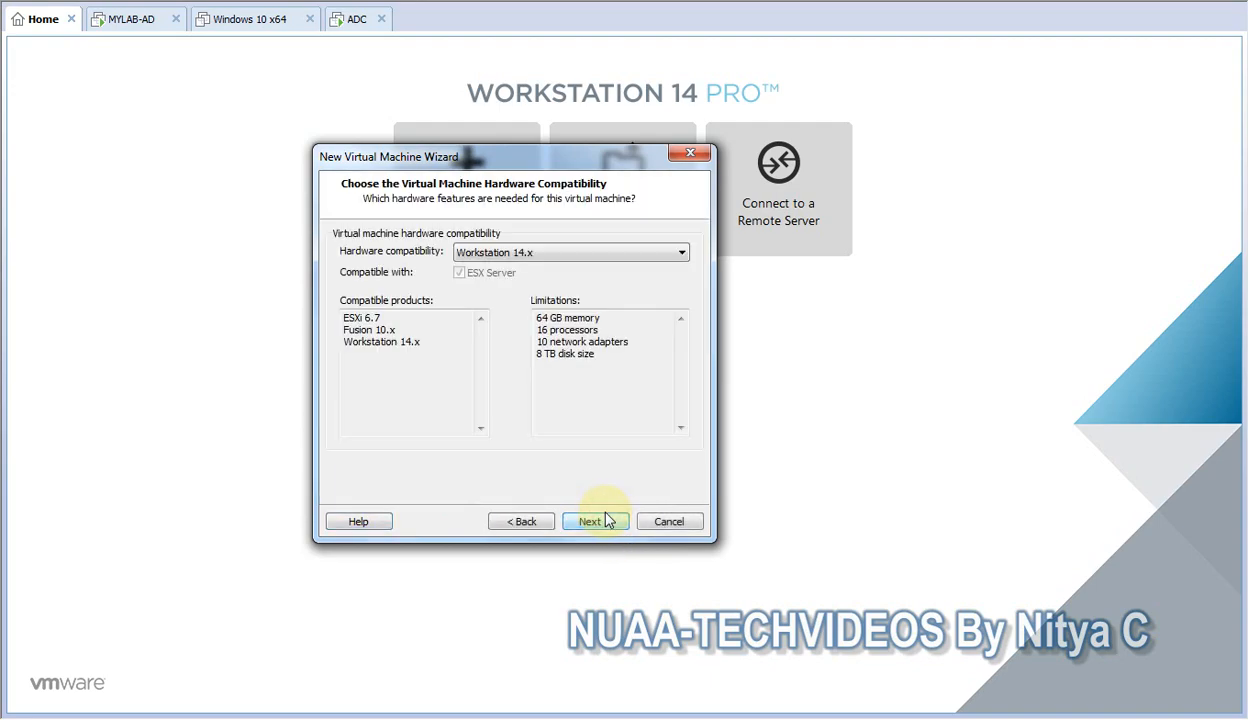
left_click(527, 253)
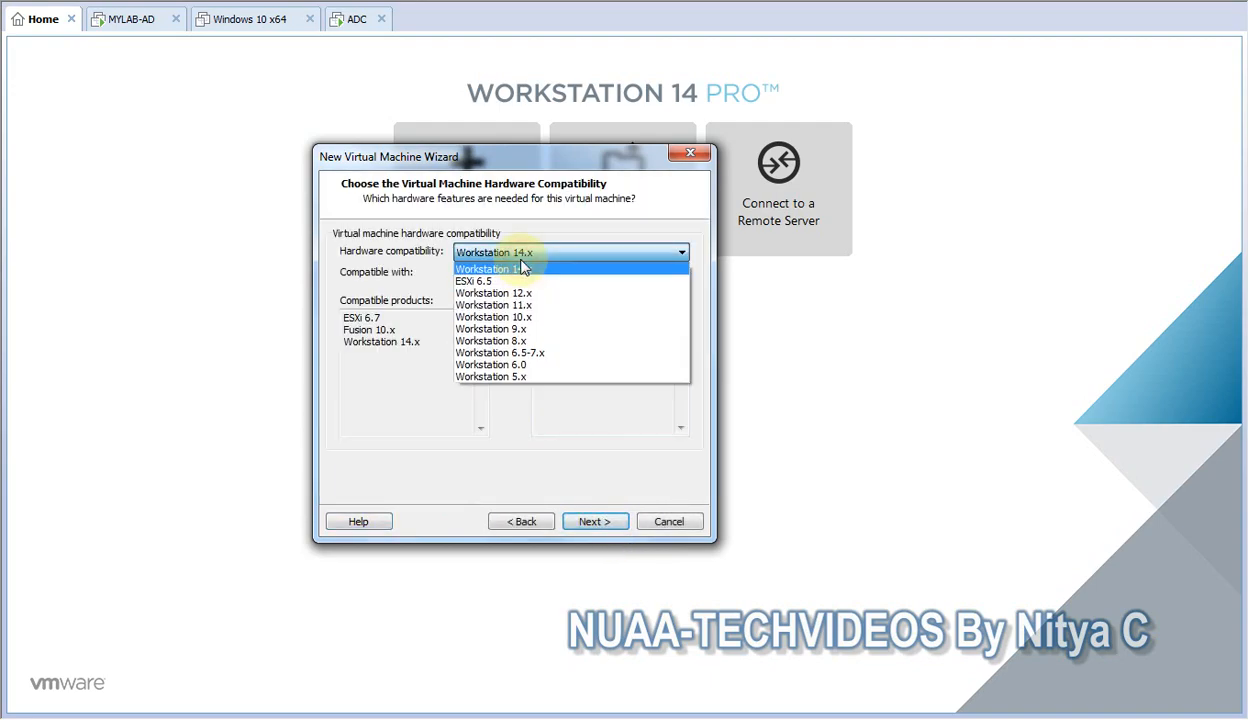
left_click(521, 253)
left_click(588, 520)
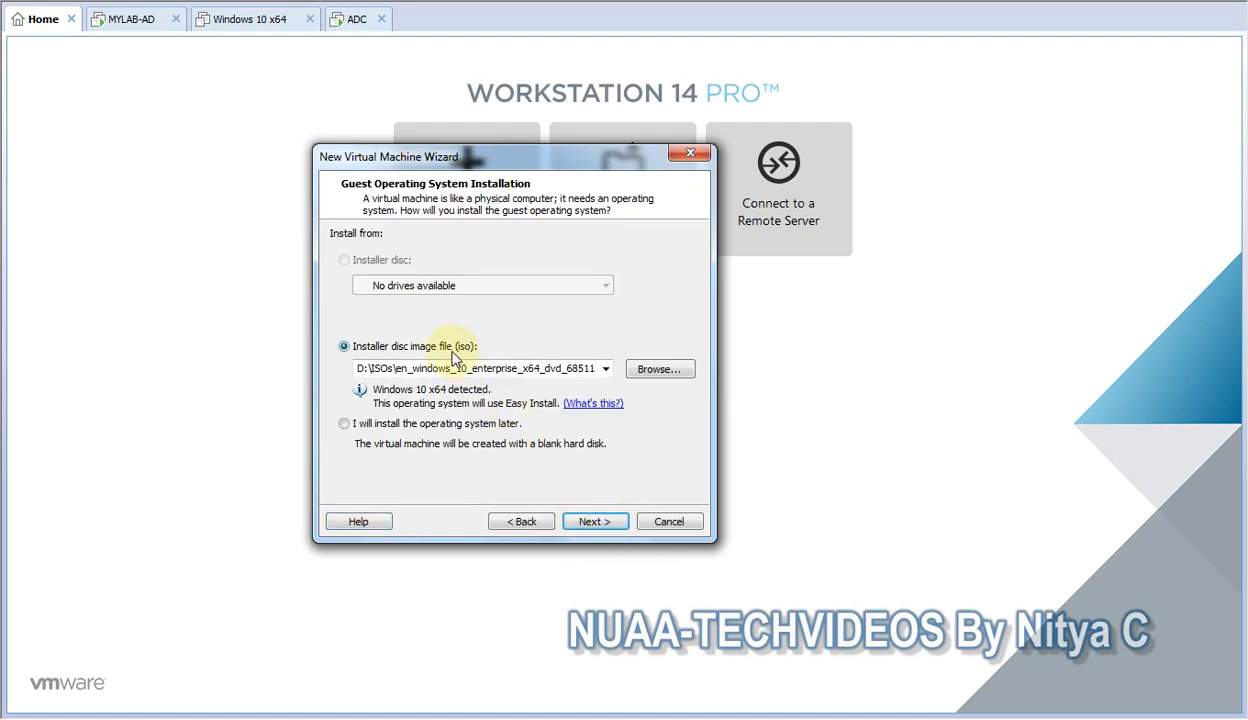
Choose to install the operating system later and accept the selected guest operating system.
left_click(405, 424)
left_click(594, 524)
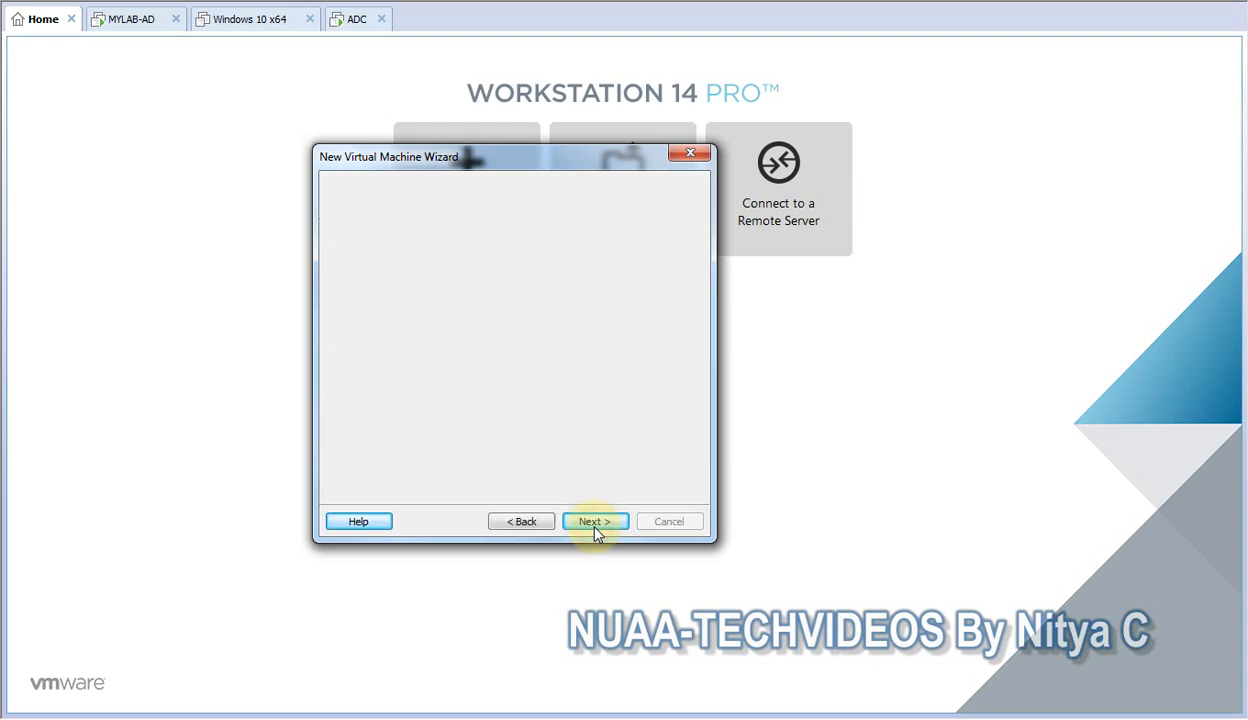
left_click(590, 521)
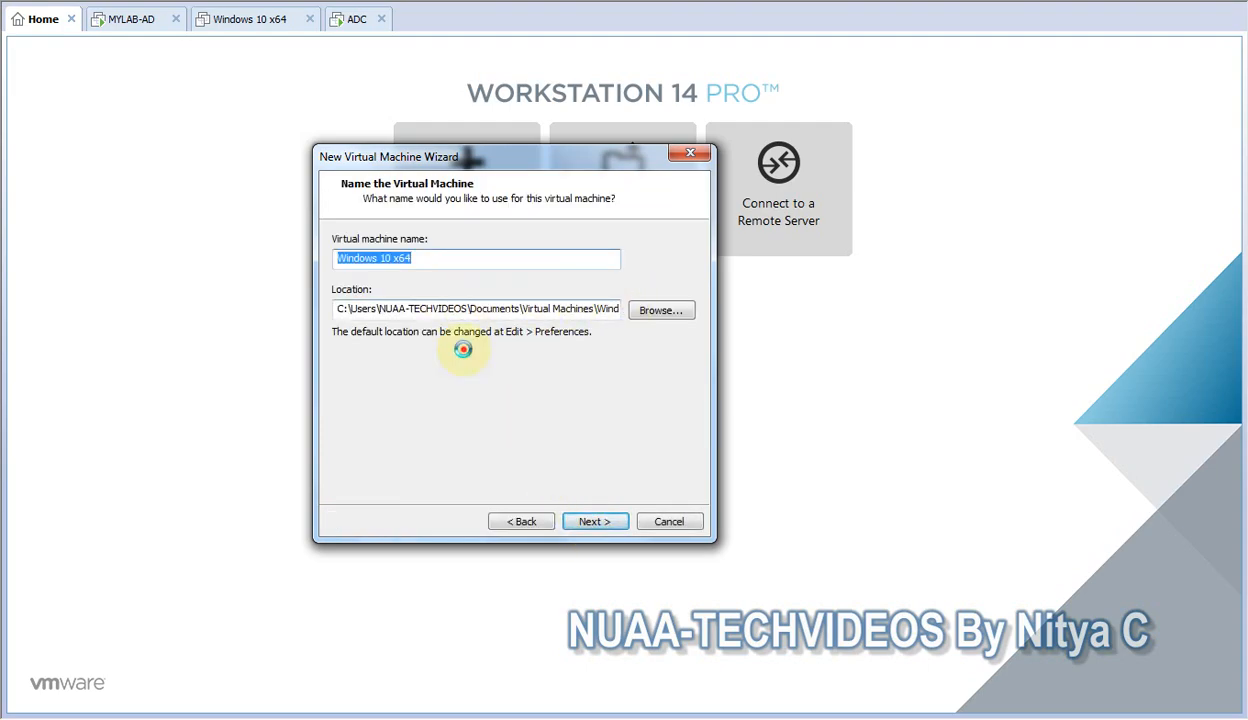
Create a new folder on New Volume (D:), enter WIN10DFS as its name, and use the folder as the virtual machine's location.
left_click(463, 349)
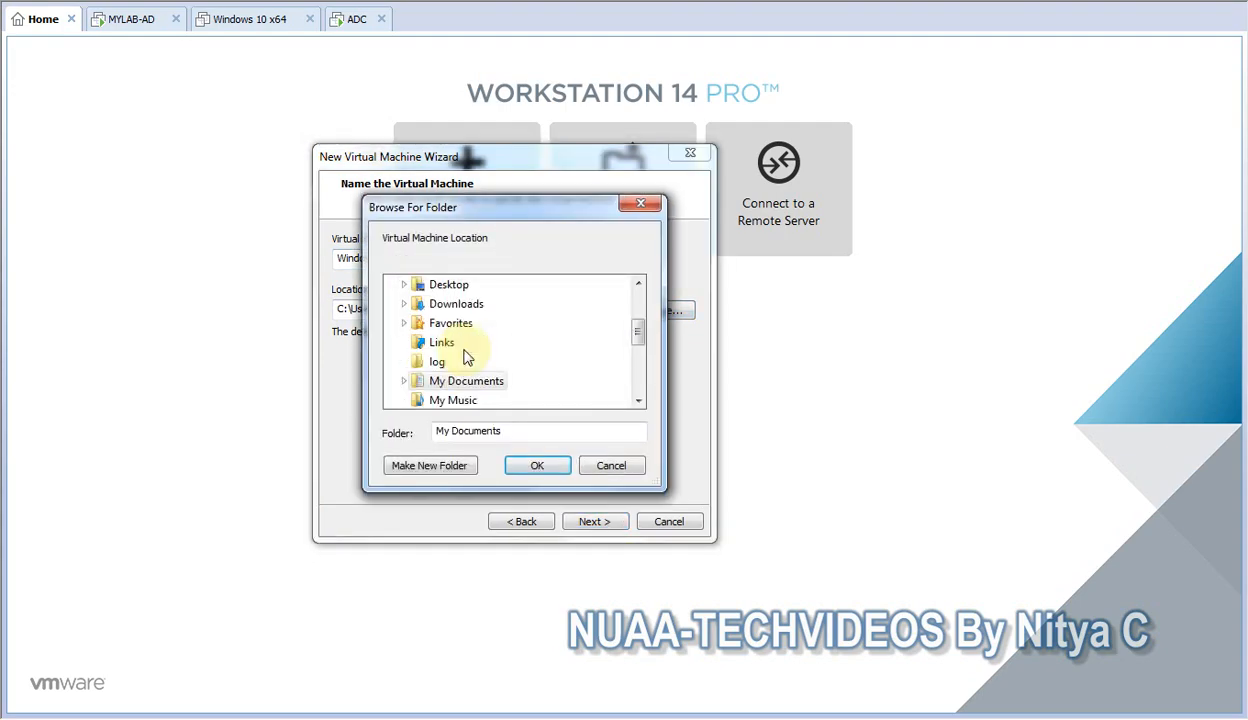
left_click_drag(638, 329, 624, 376)
left_click(395, 342)
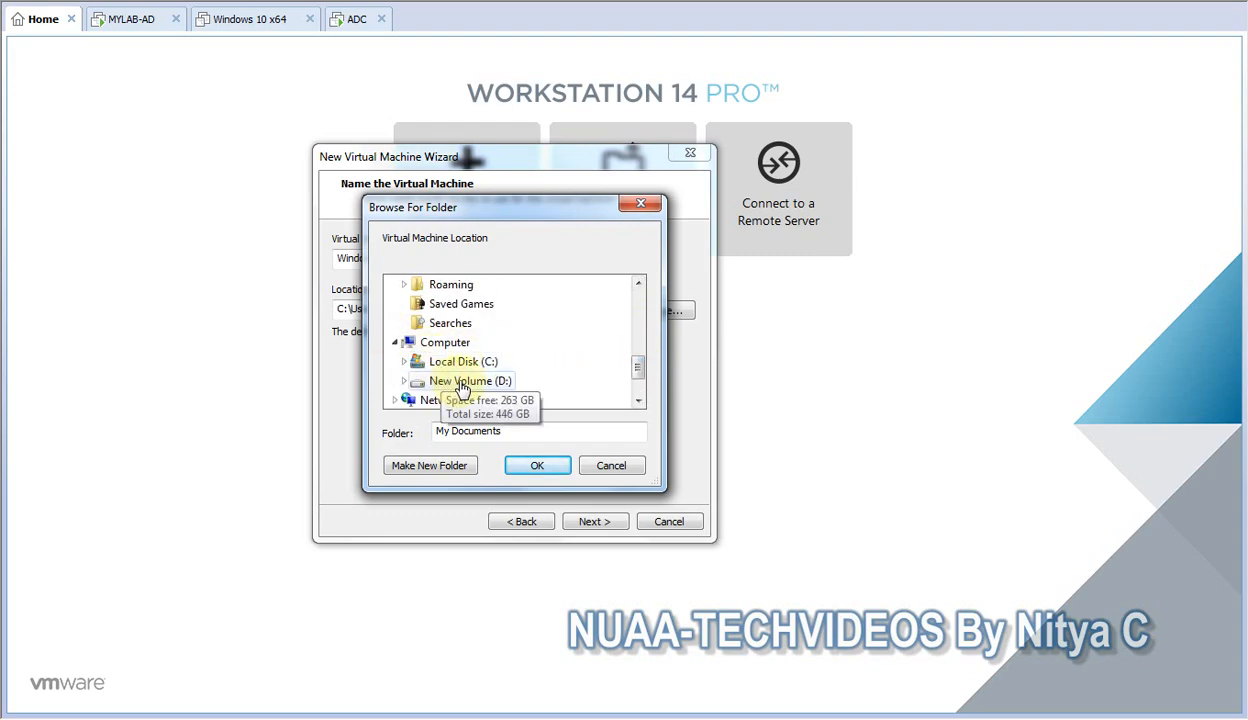
double_click(461, 386)
left_click(443, 465)
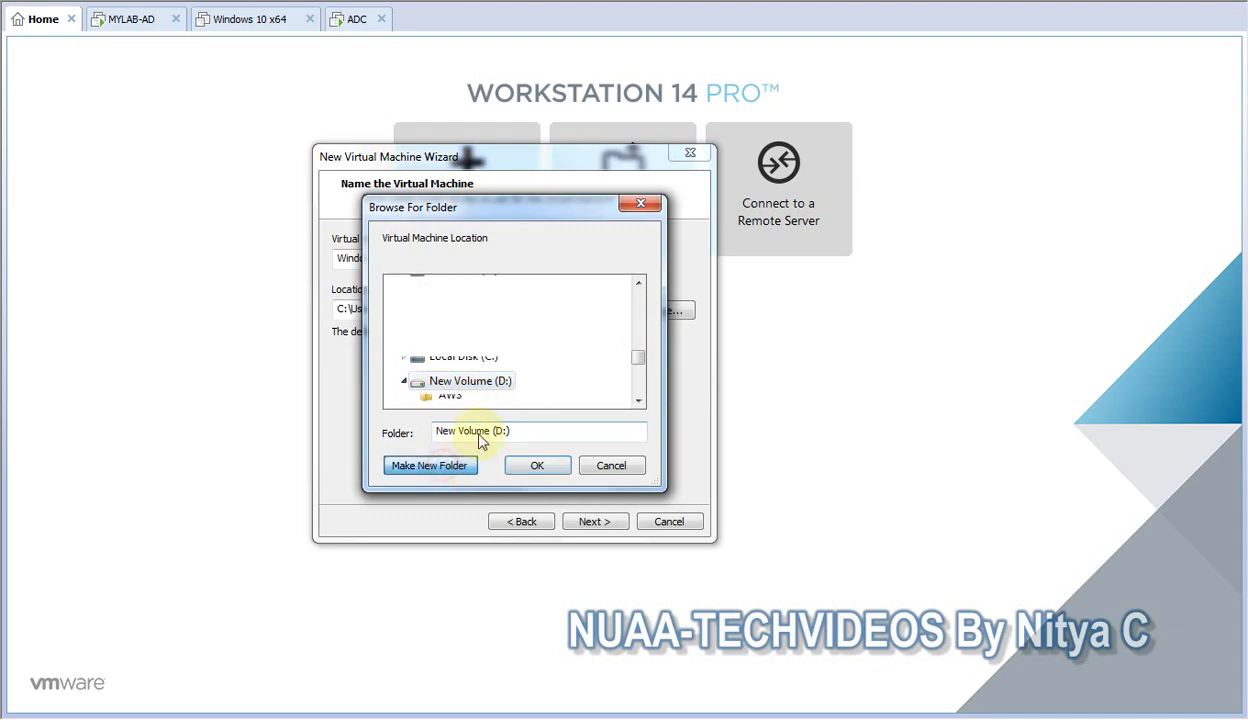
type("WIN10")
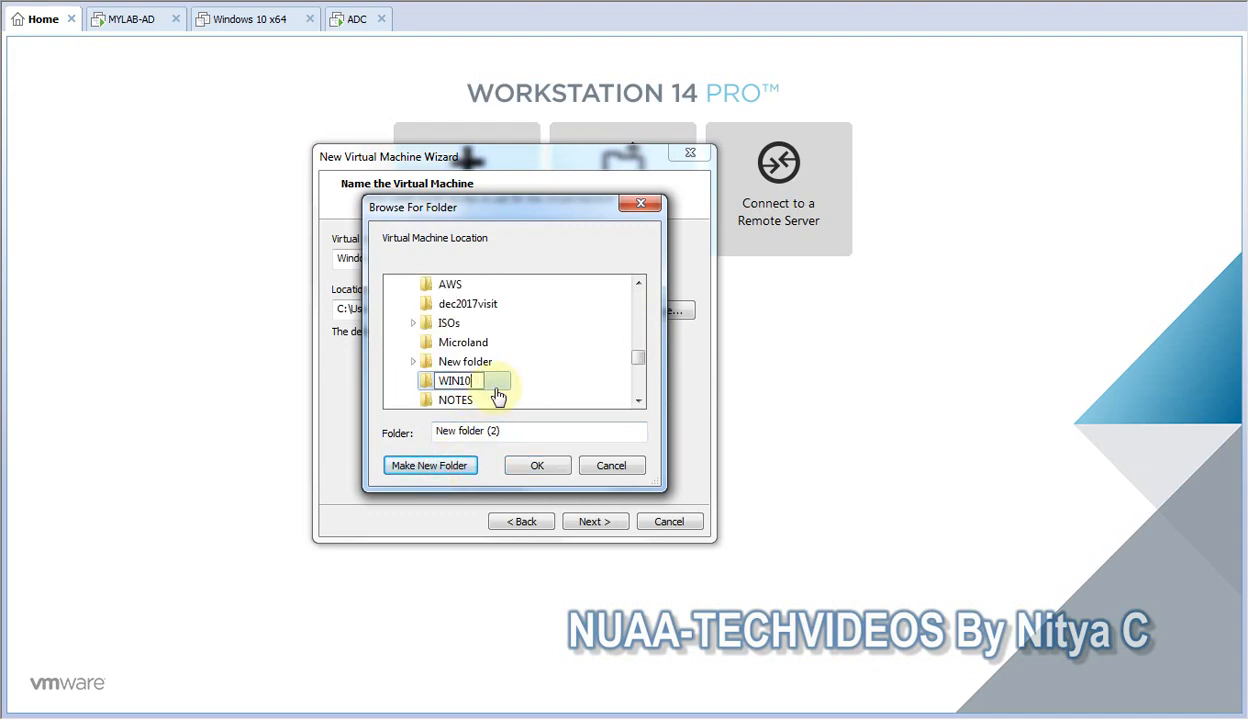
type("DFS")
left_click(537, 463)
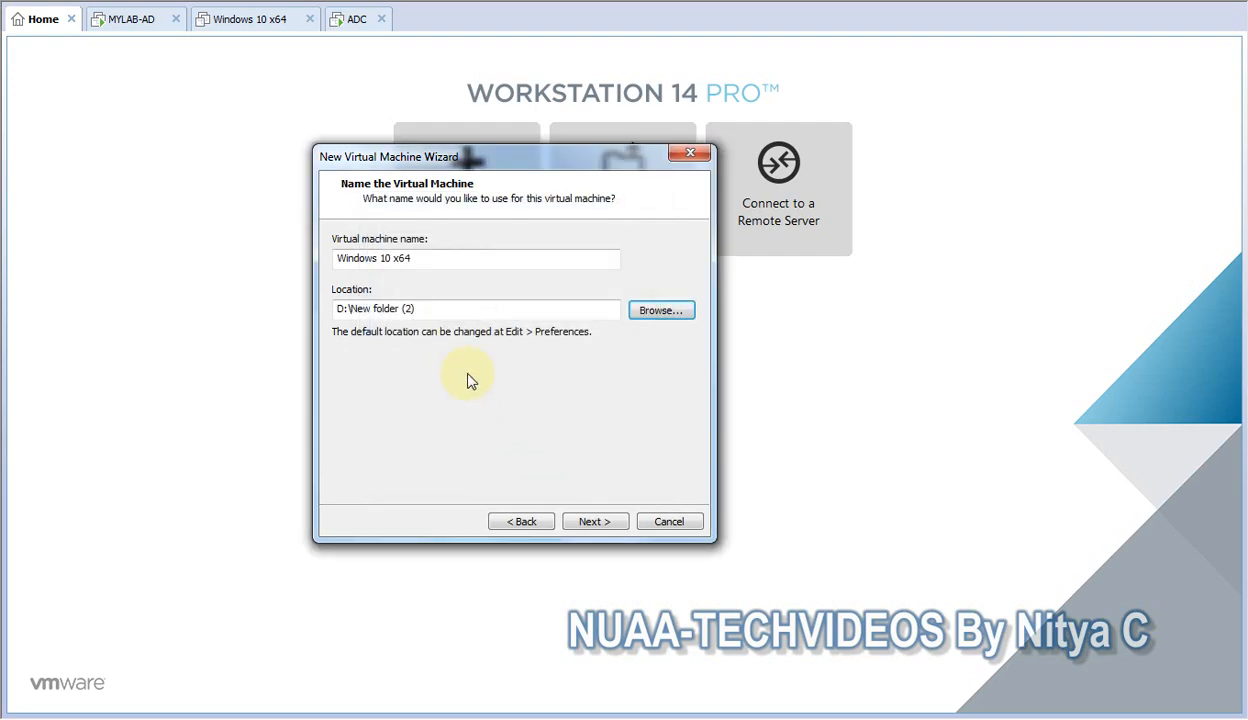
left_click(589, 524)
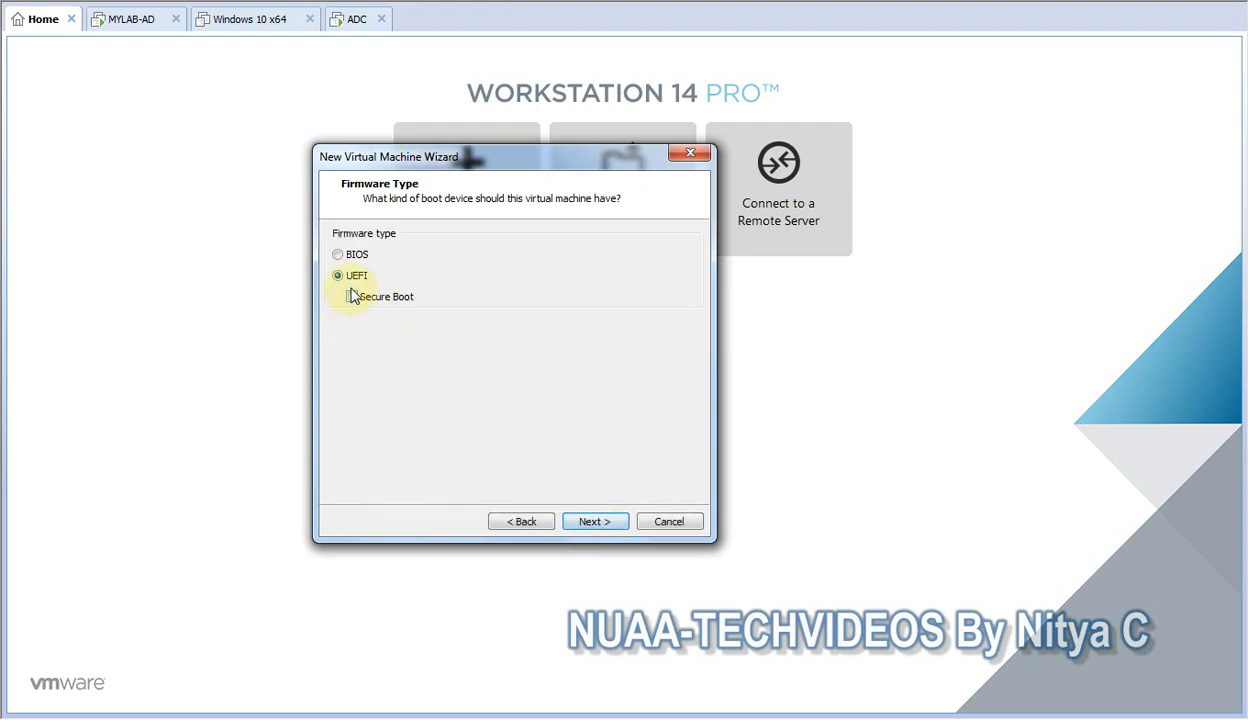
Keep the UEFI firmware type and set the virtual machine to 2 processors with 2 cores per processor.
left_click(589, 524)
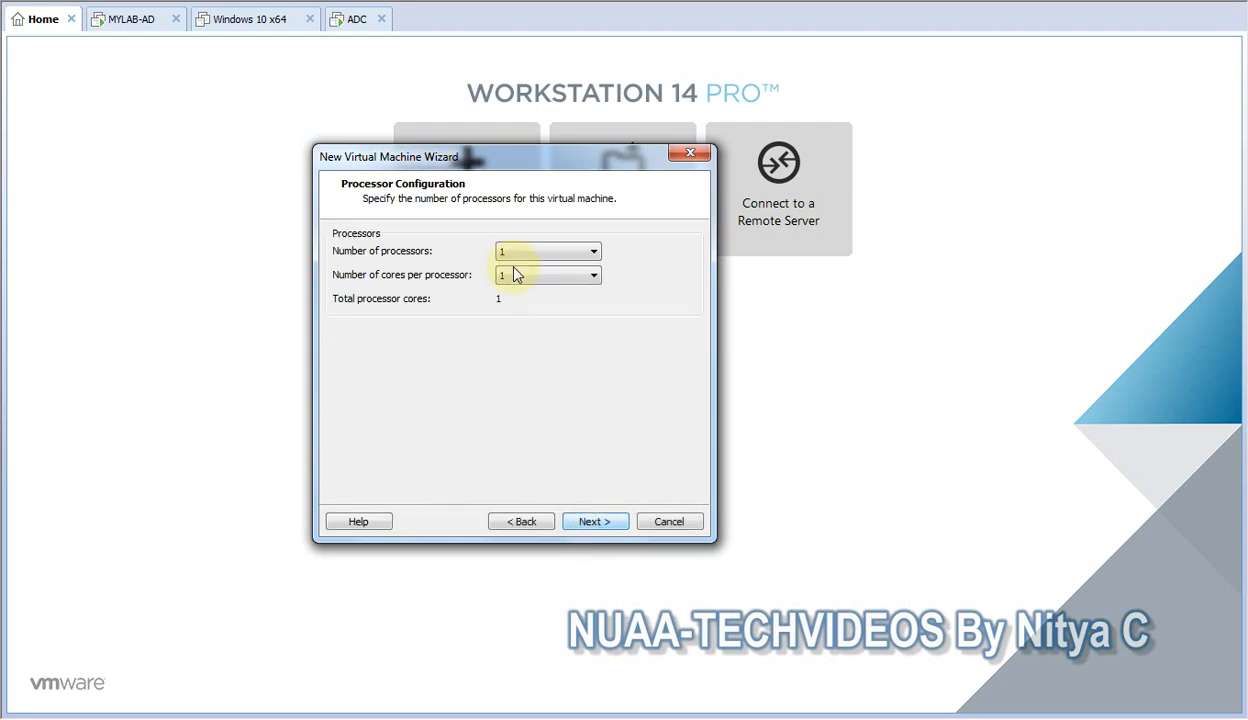
left_click(508, 253)
left_click(517, 281)
left_click(510, 276)
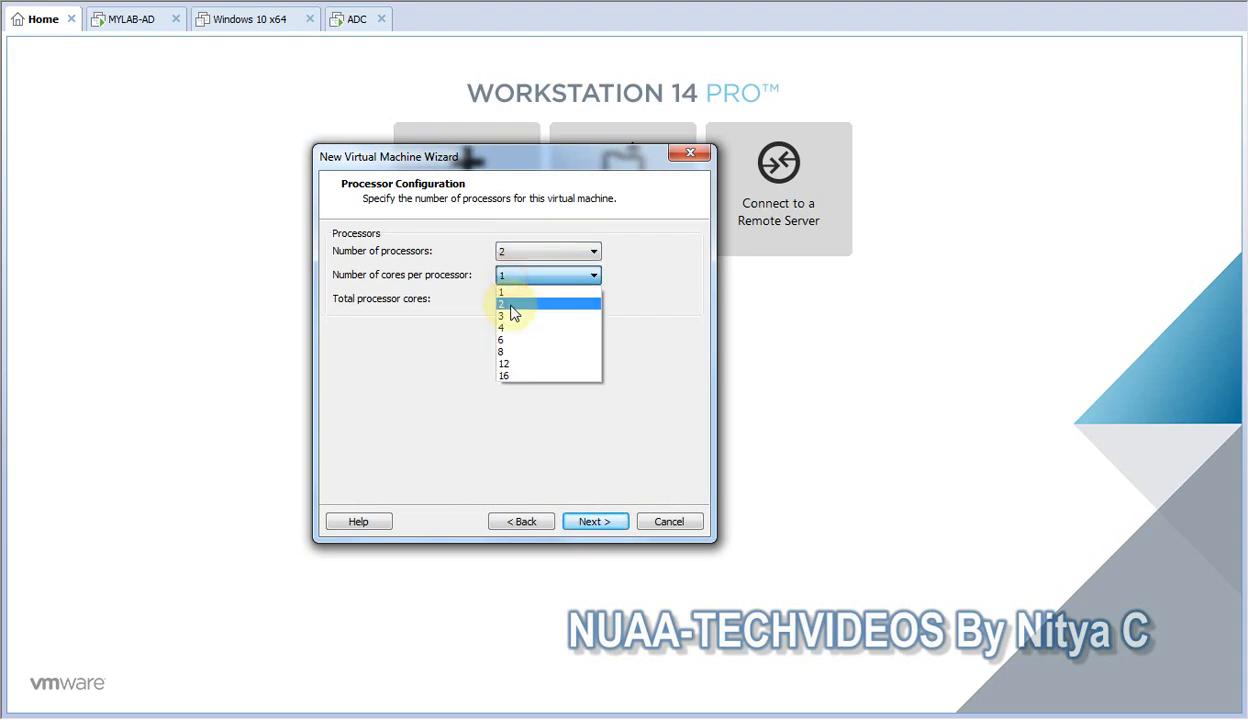
left_click(510, 306)
left_click(593, 521)
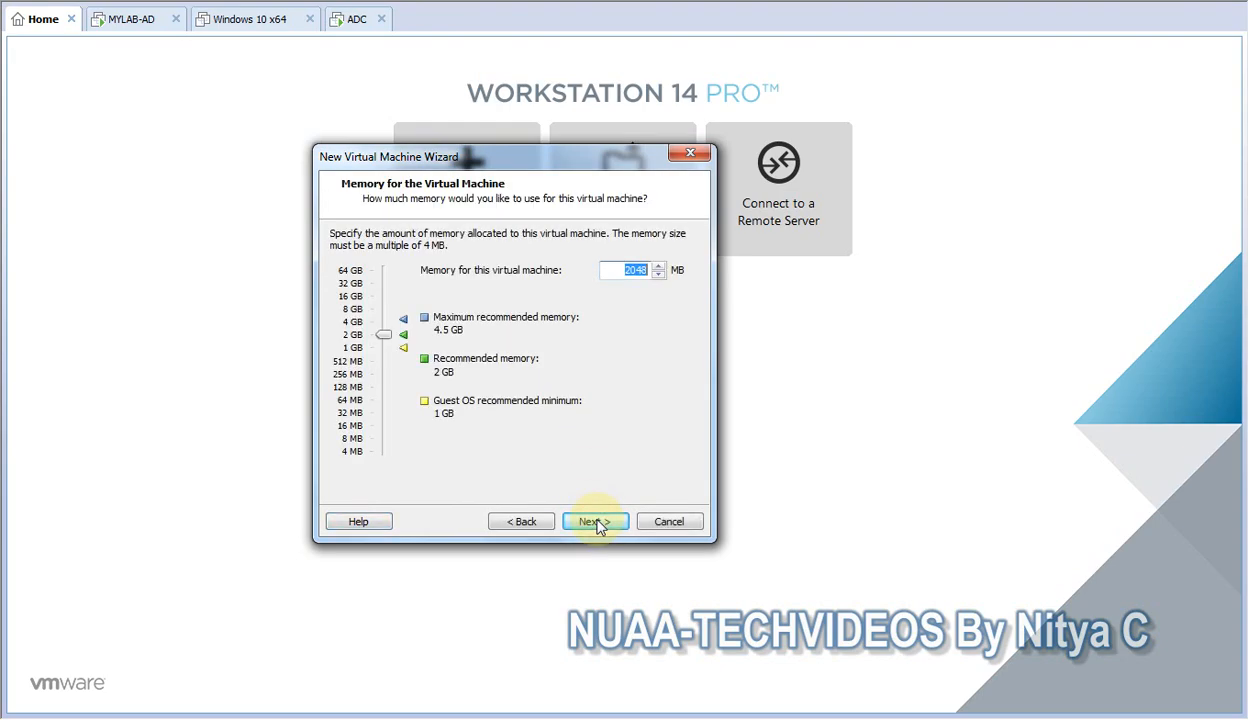
Keep 2048 MB of memory, the NAT network type, and the default controller and disk types for the virtual machine.
left_click(587, 521)
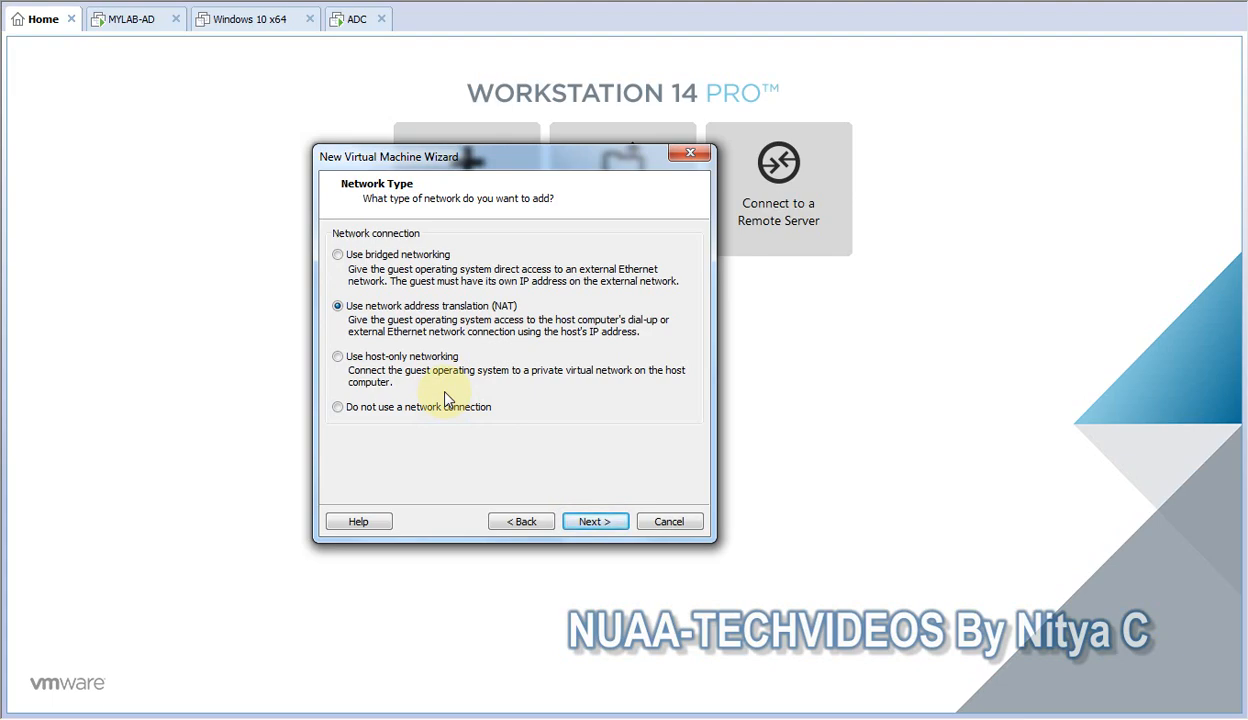
left_click(598, 526)
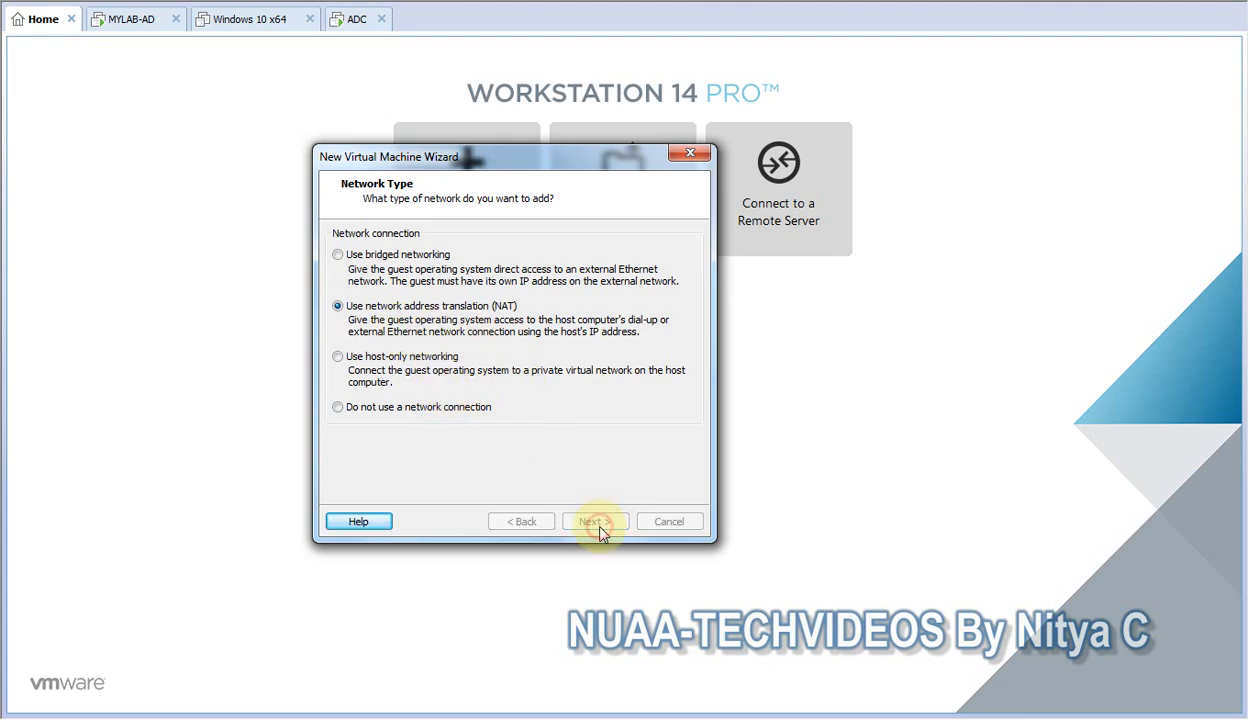
left_click(595, 525)
left_click(595, 525)
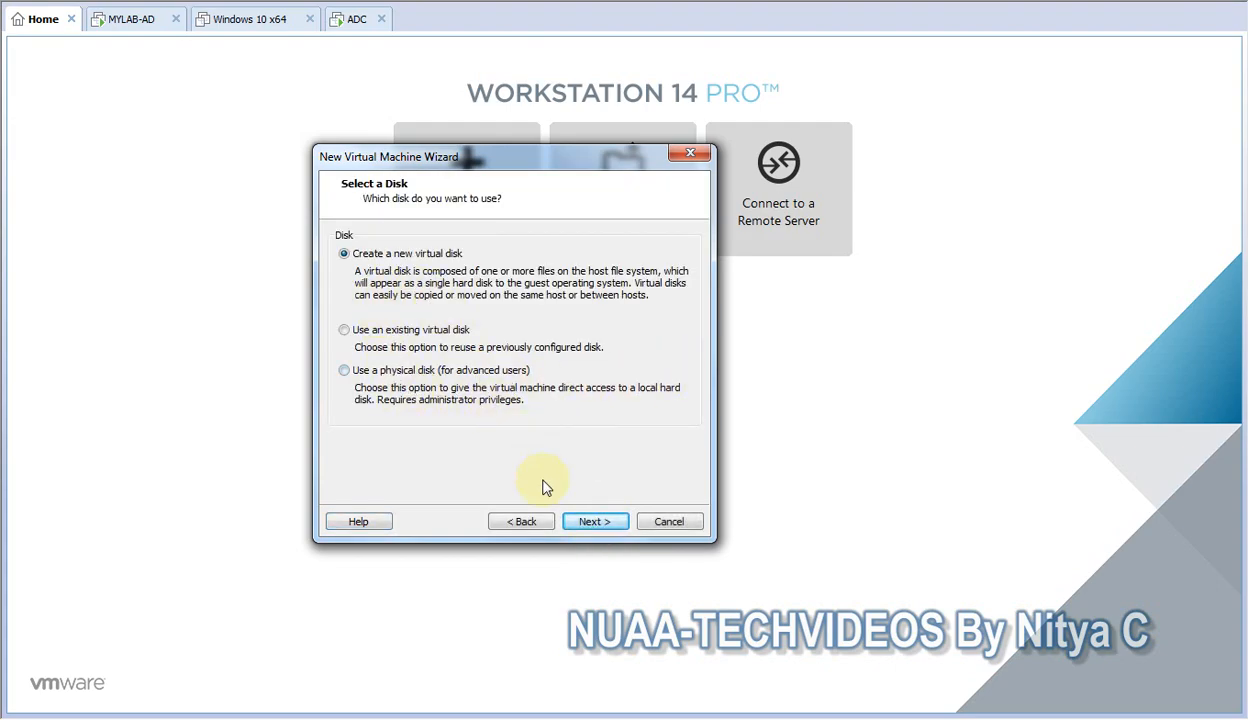
Create a new 20 GB virtual disk split into multiple files, keep Windows 10 x64.vmdk as its file name, and finish the virtual machine.
left_click(593, 521)
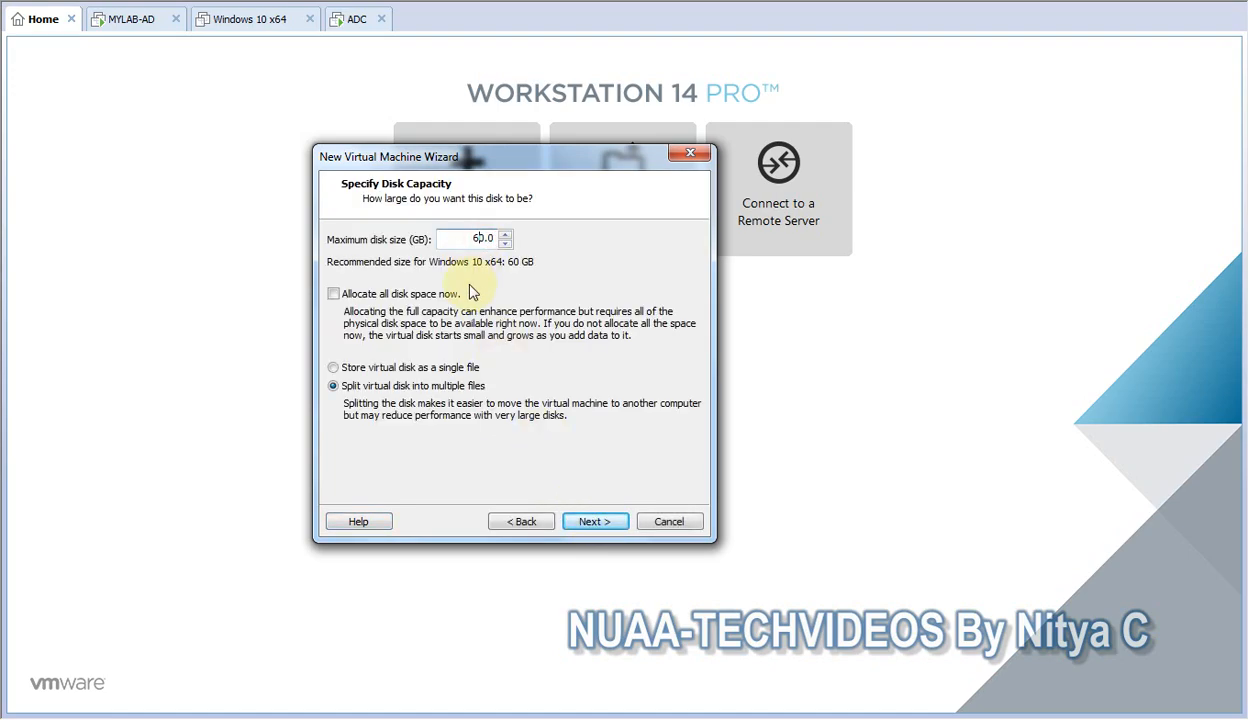
type("2")
left_click(594, 522)
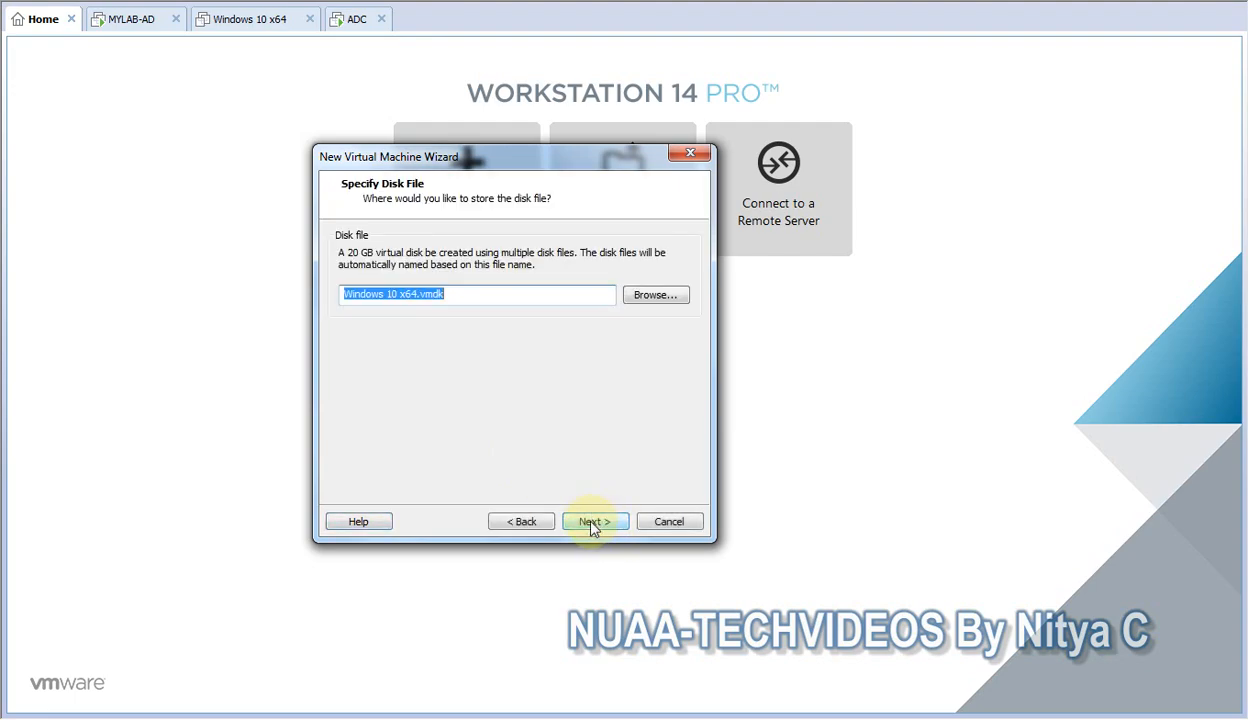
left_click(593, 522)
left_click(593, 522)
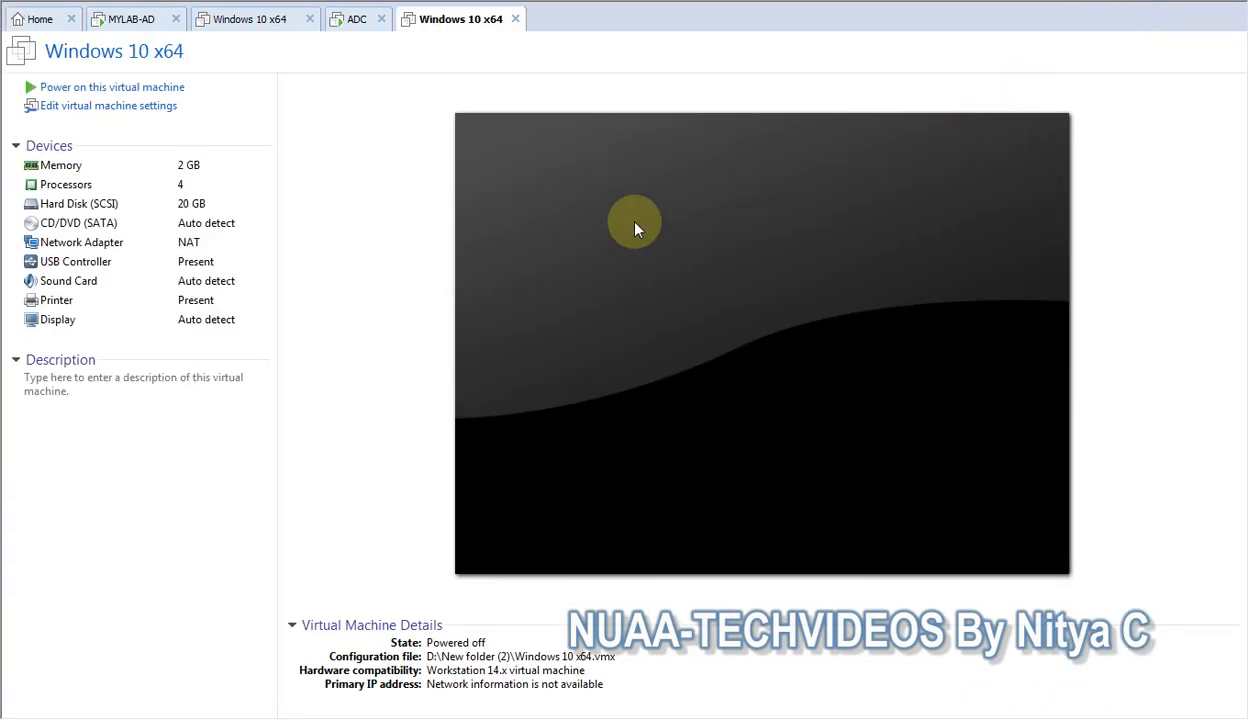
Set the new virtual machine's network adapter to the custom virtual network VMnet8 (NAT).
left_click(76, 243)
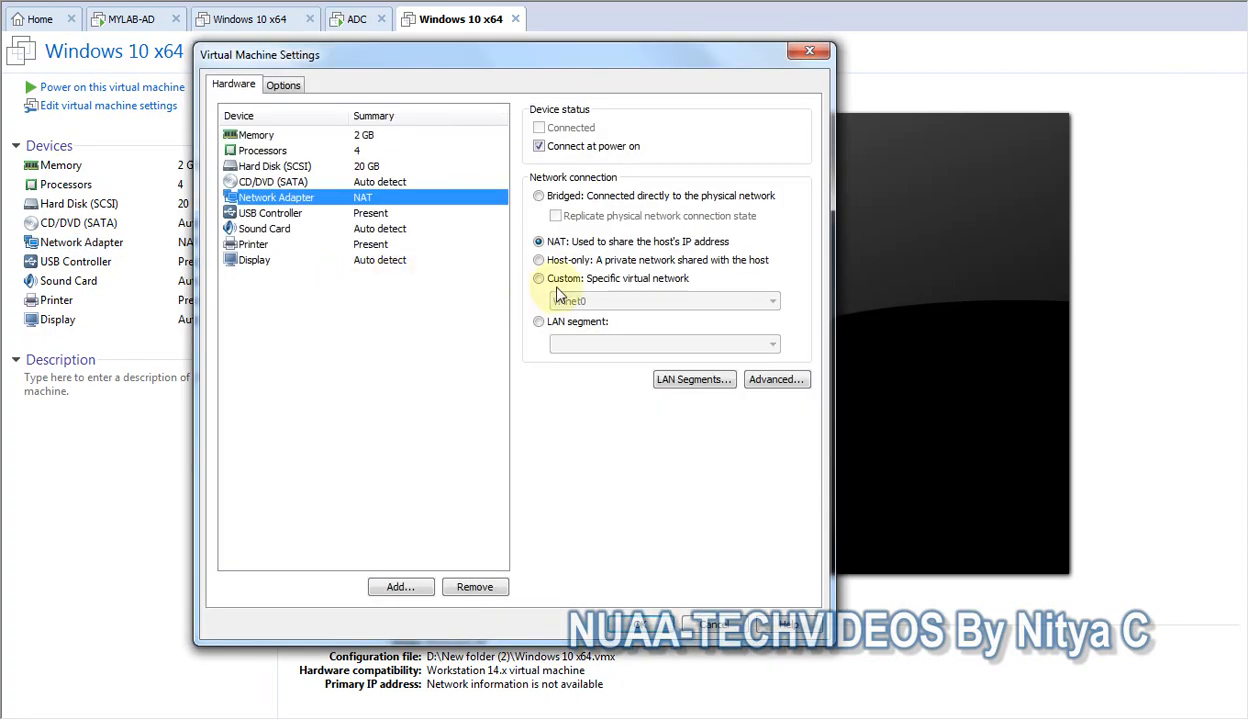
left_click(562, 280)
left_click(590, 301)
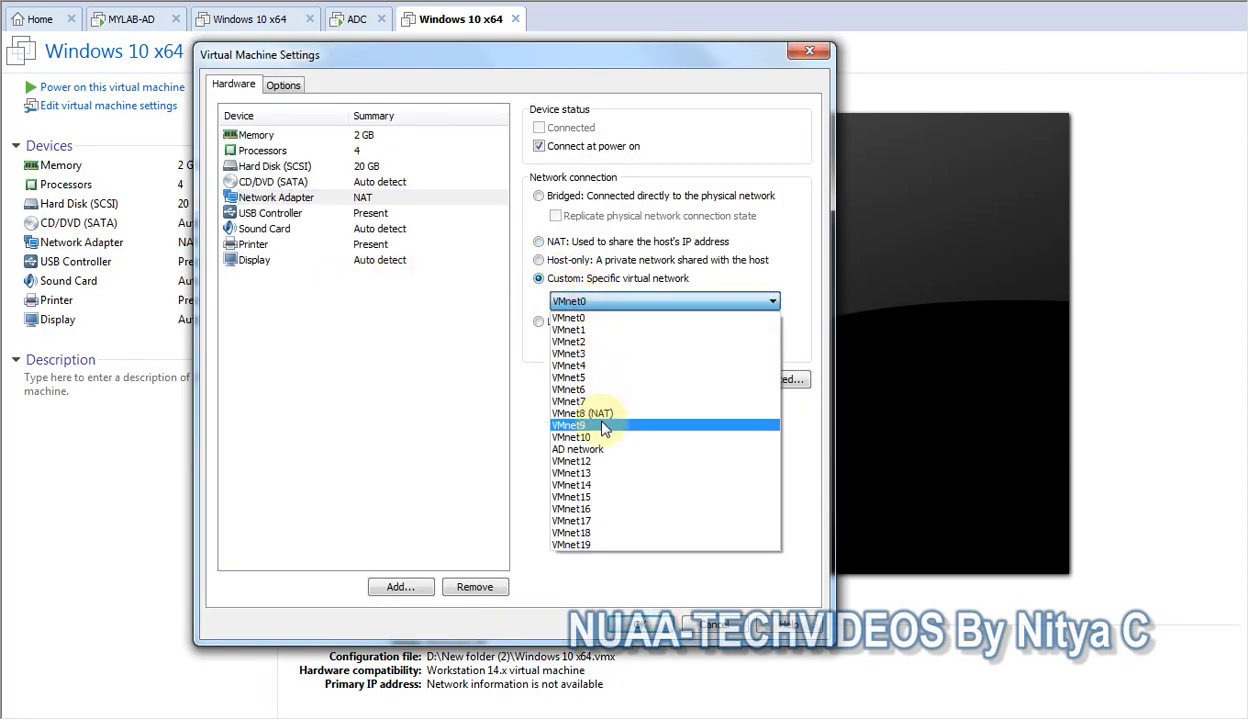
left_click(594, 414)
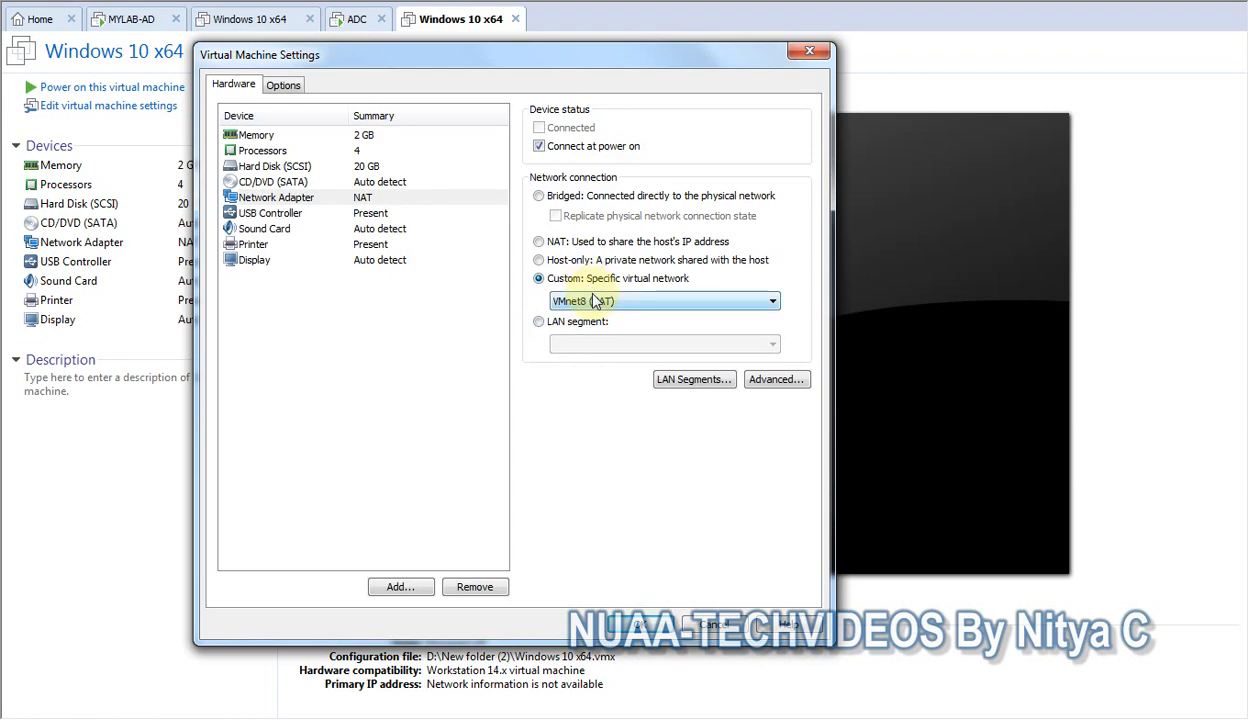
left_click(640, 624)
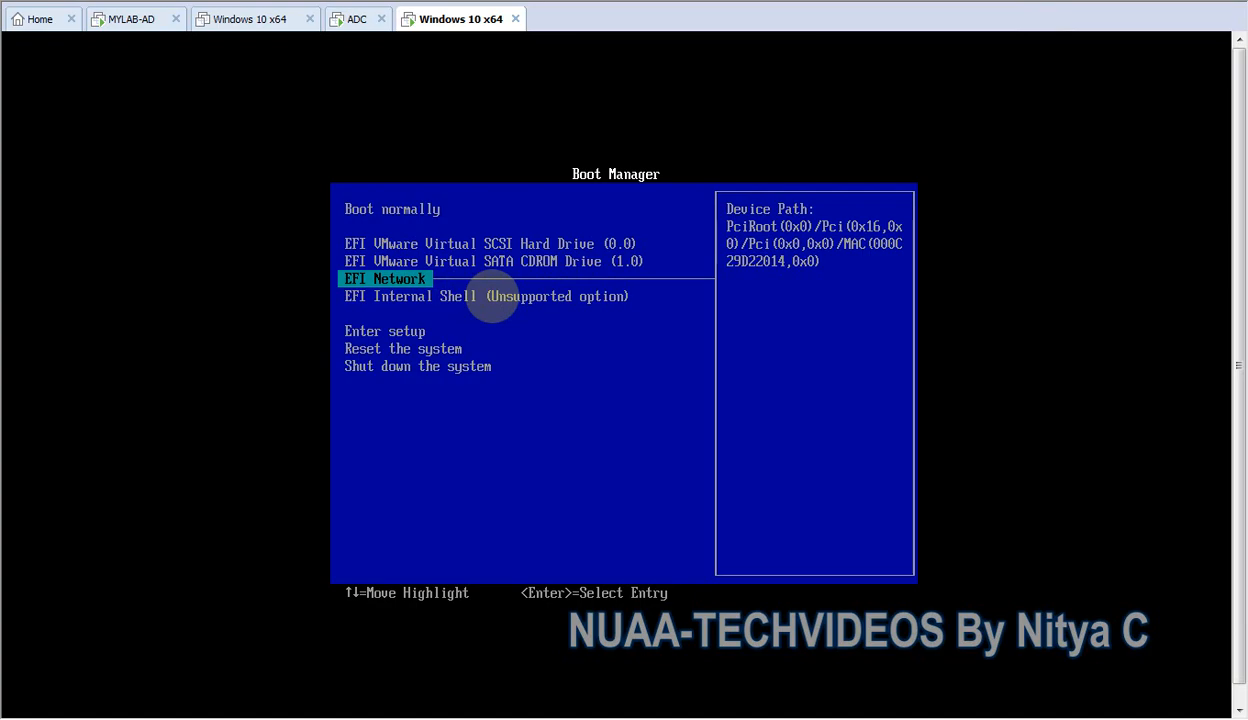
Boot the new virtual machine from EFI Network and continue to the WDS network boot service.
key("Return")
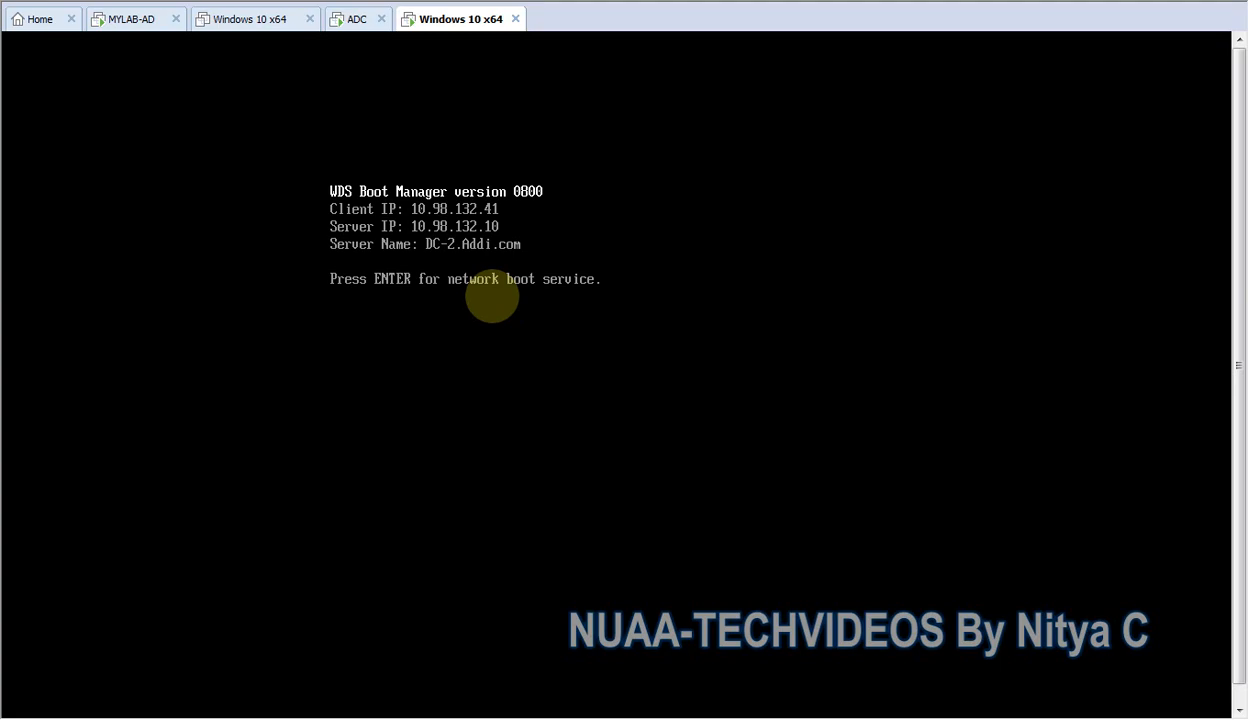
key("Return")
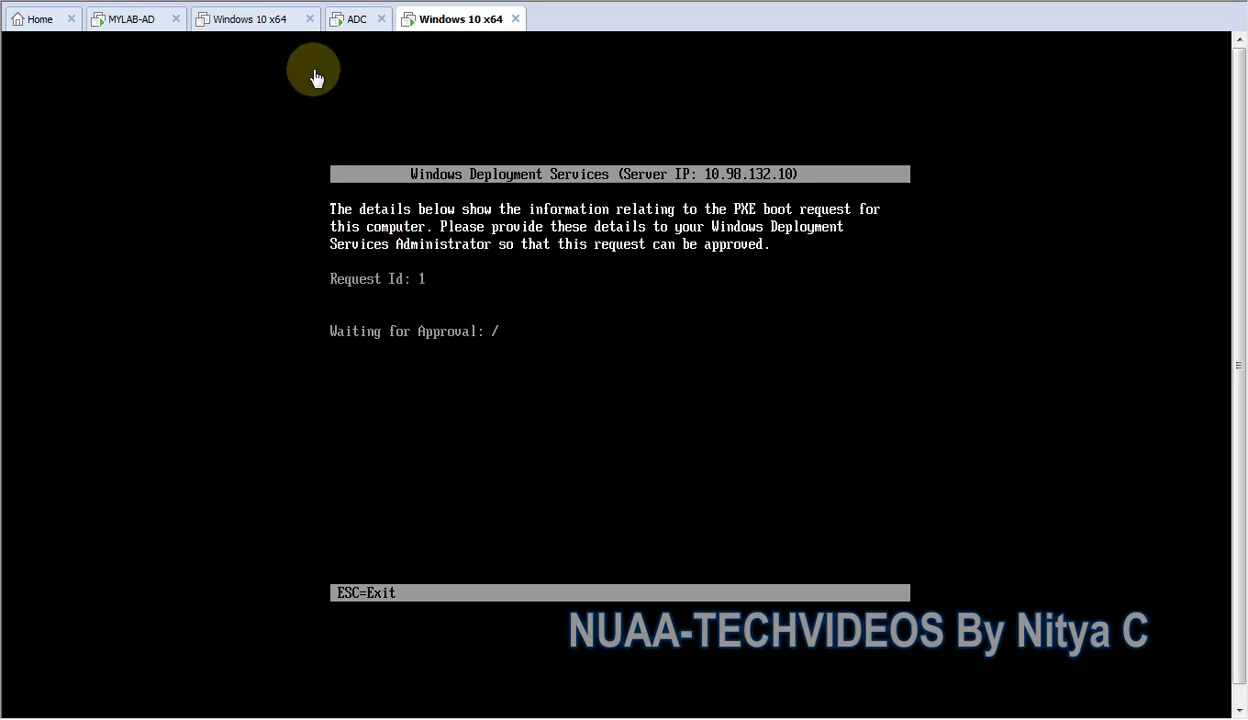
Switch to the ADC virtual machine, minimize DHCP, and refresh the Pending Devices list in Windows Deployment Services.
left_click(359, 24)
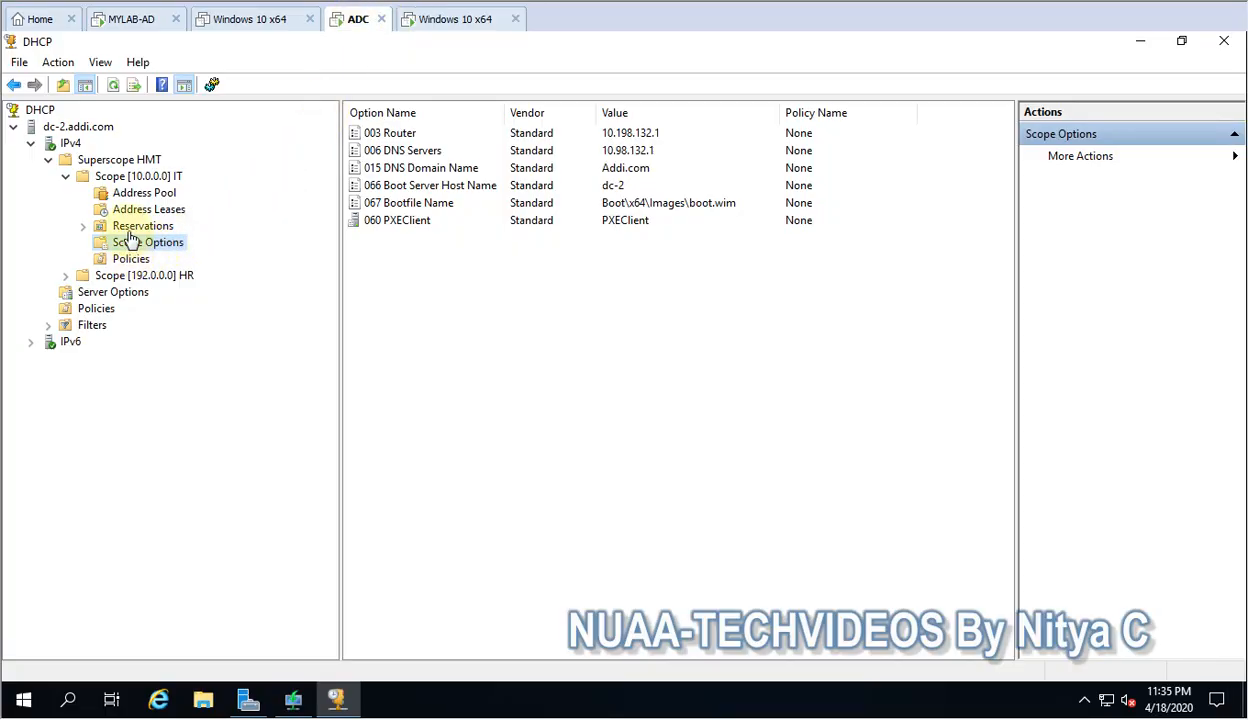
left_click(1140, 46)
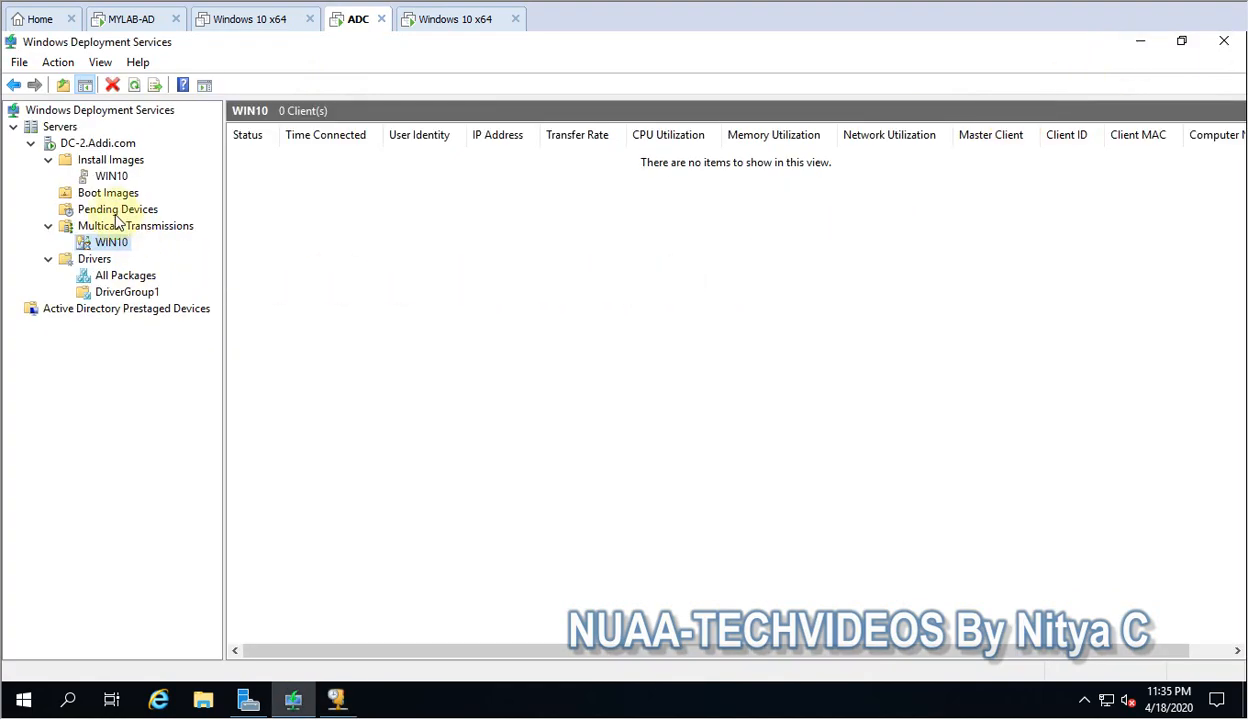
left_click(115, 211)
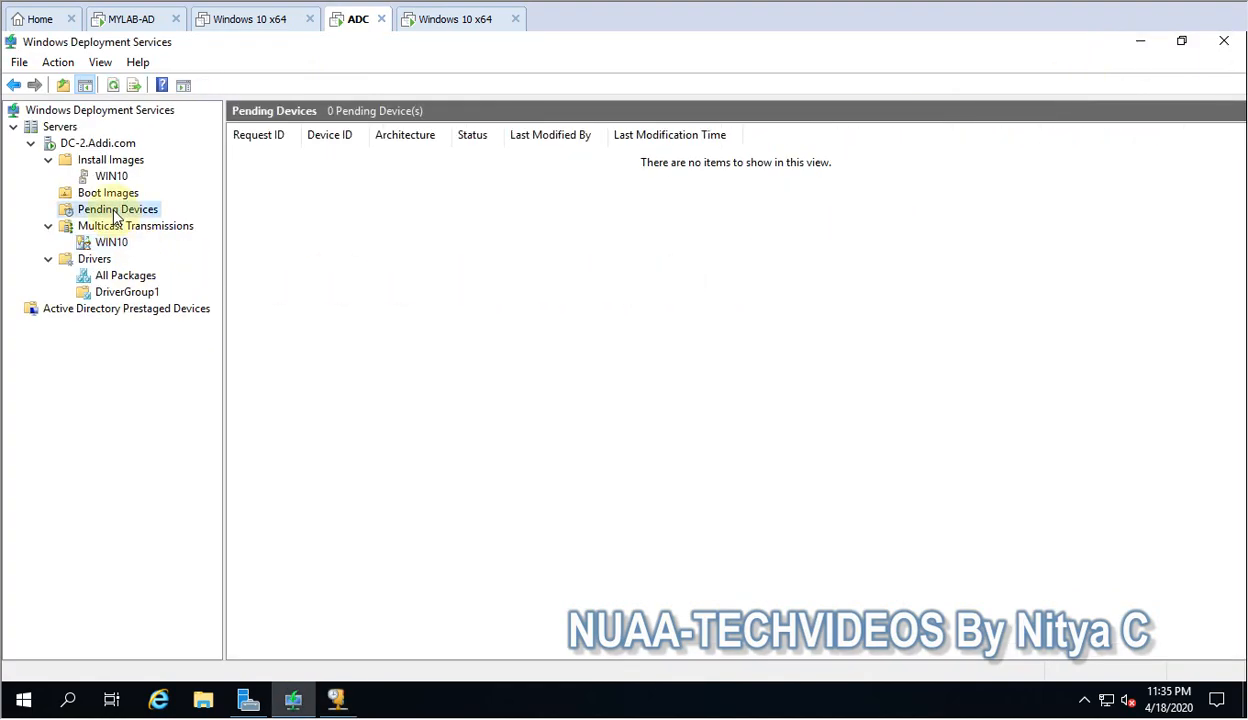
left_click(113, 86)
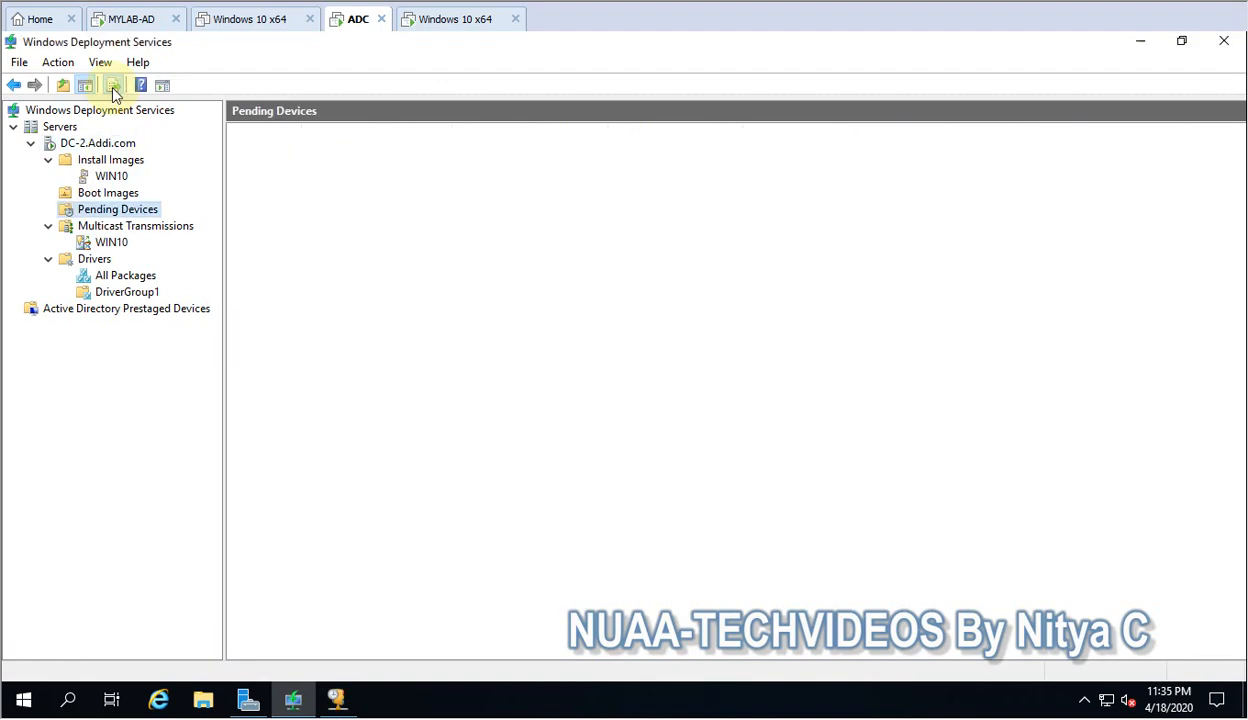
Start Name and Approve for the pending x64 device, name it Desktop, and keep it in the default OU.
left_click(349, 158)
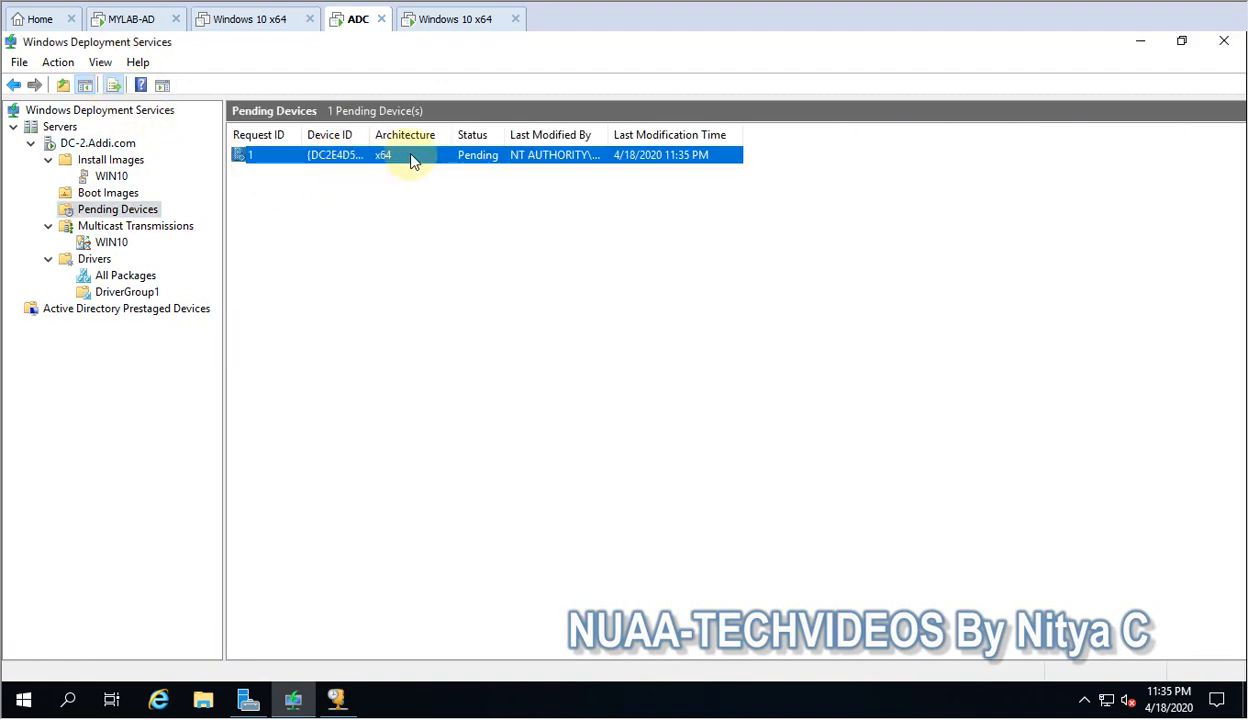
right_click(357, 160)
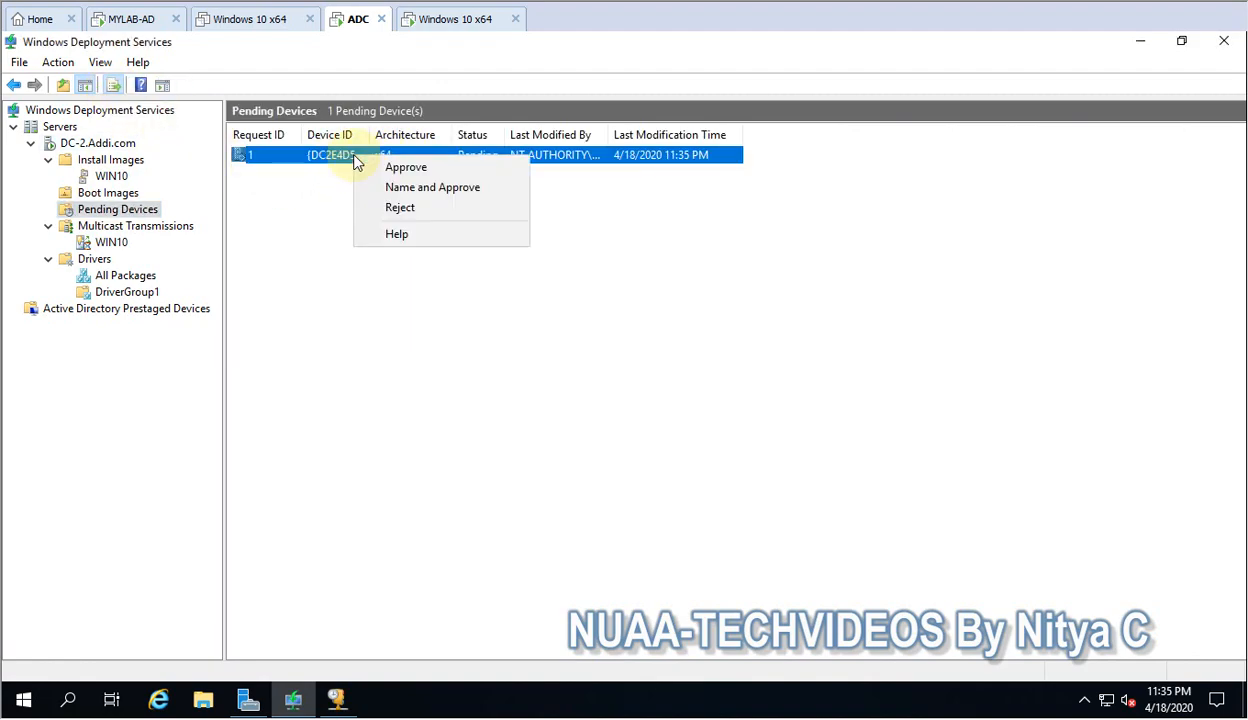
left_click(398, 190)
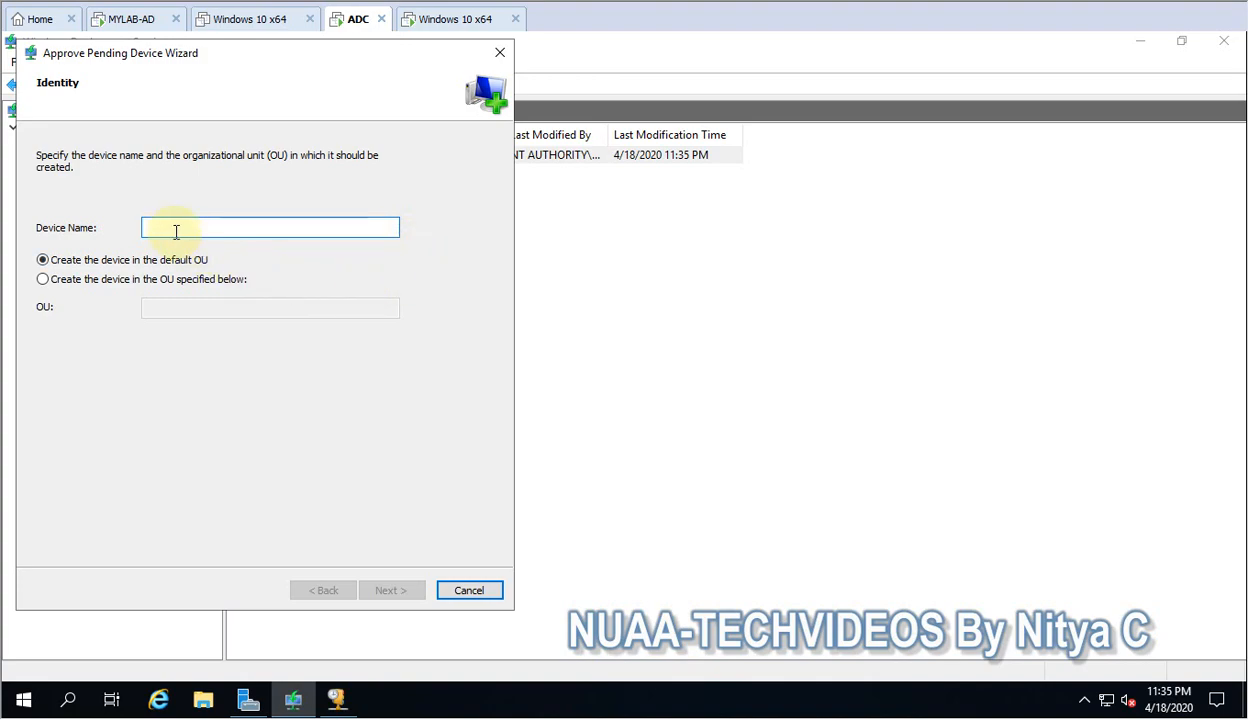
type("desk")
key("BackSpace")
key("BackSpace")
key("BackSpace")
key("BackSpace")
type("Desk")
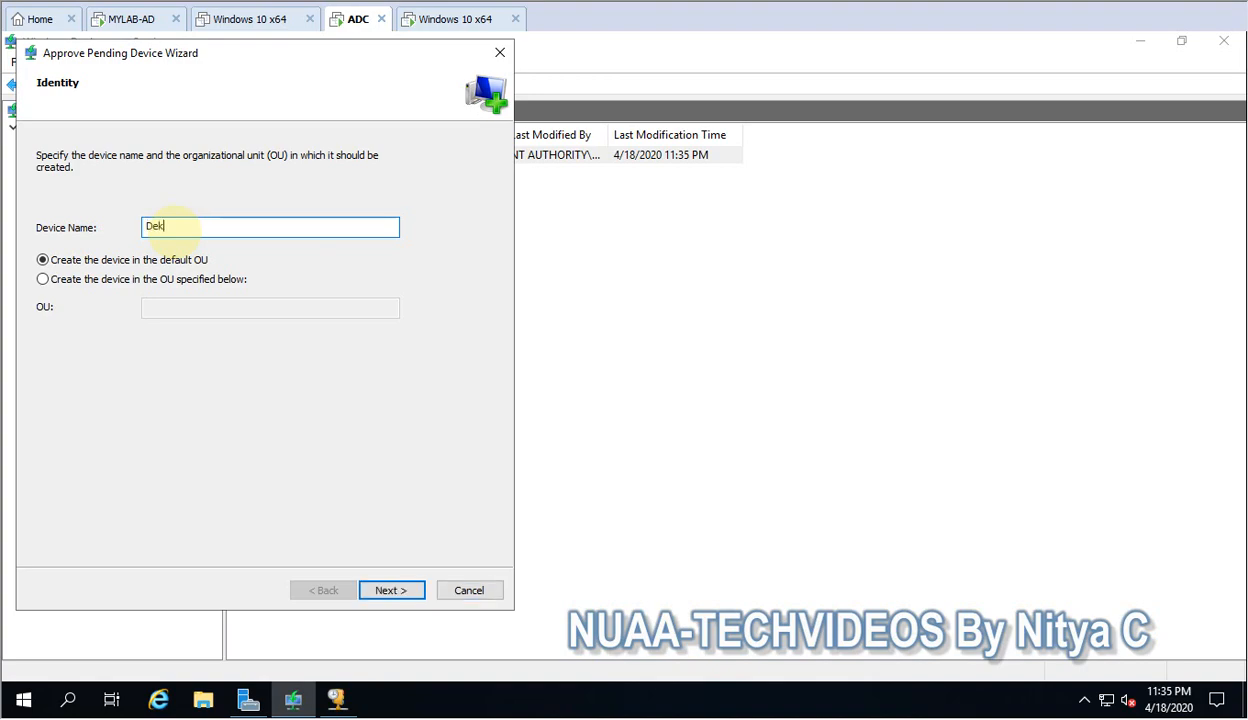
type("top")
left_click(108, 284)
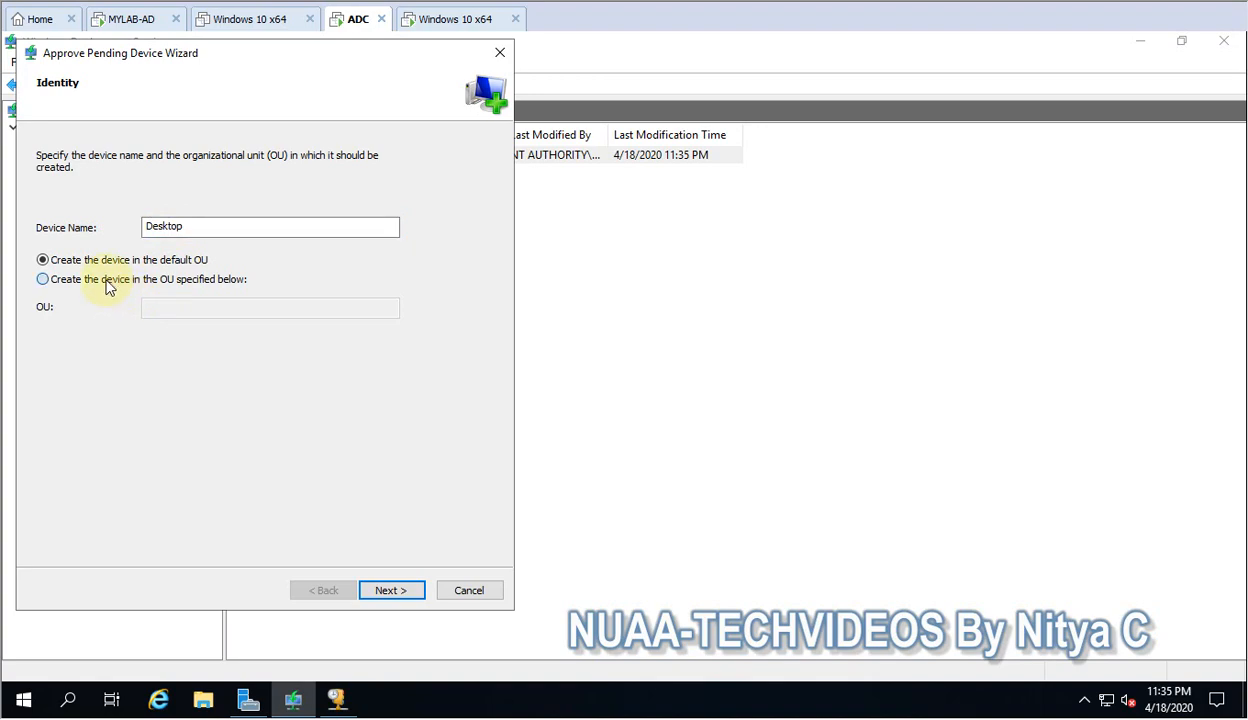
left_click(118, 265)
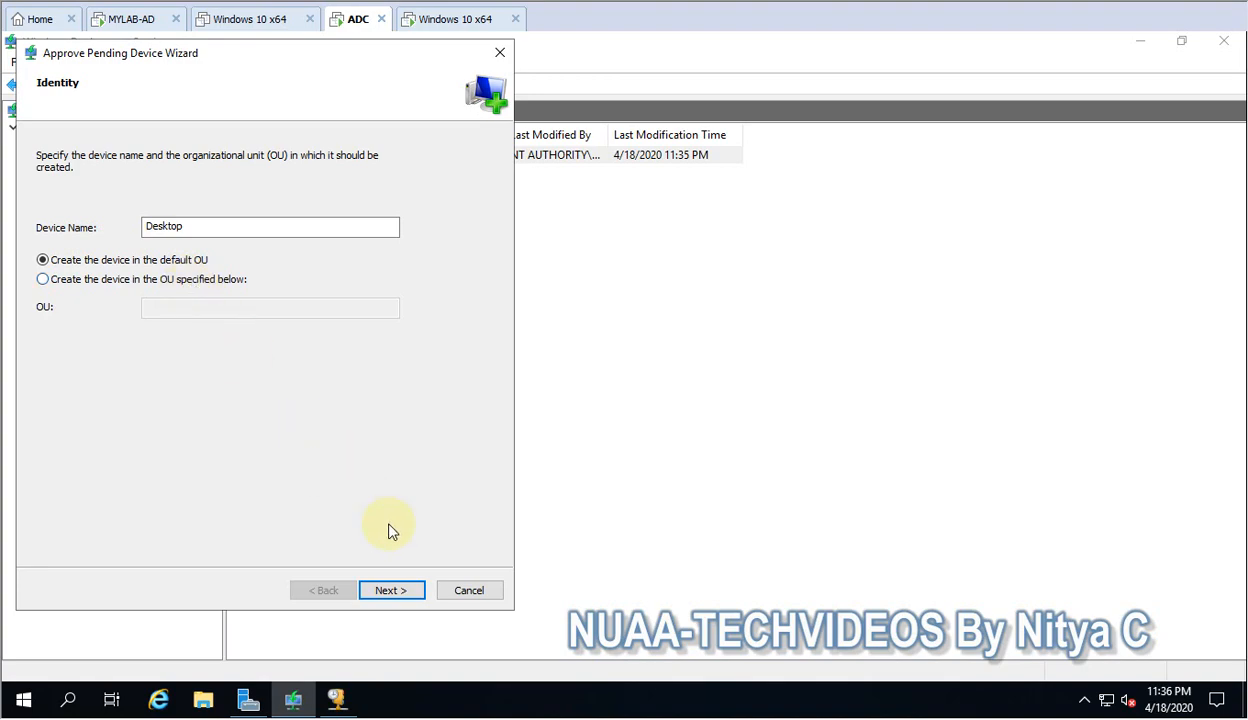
left_click(391, 590)
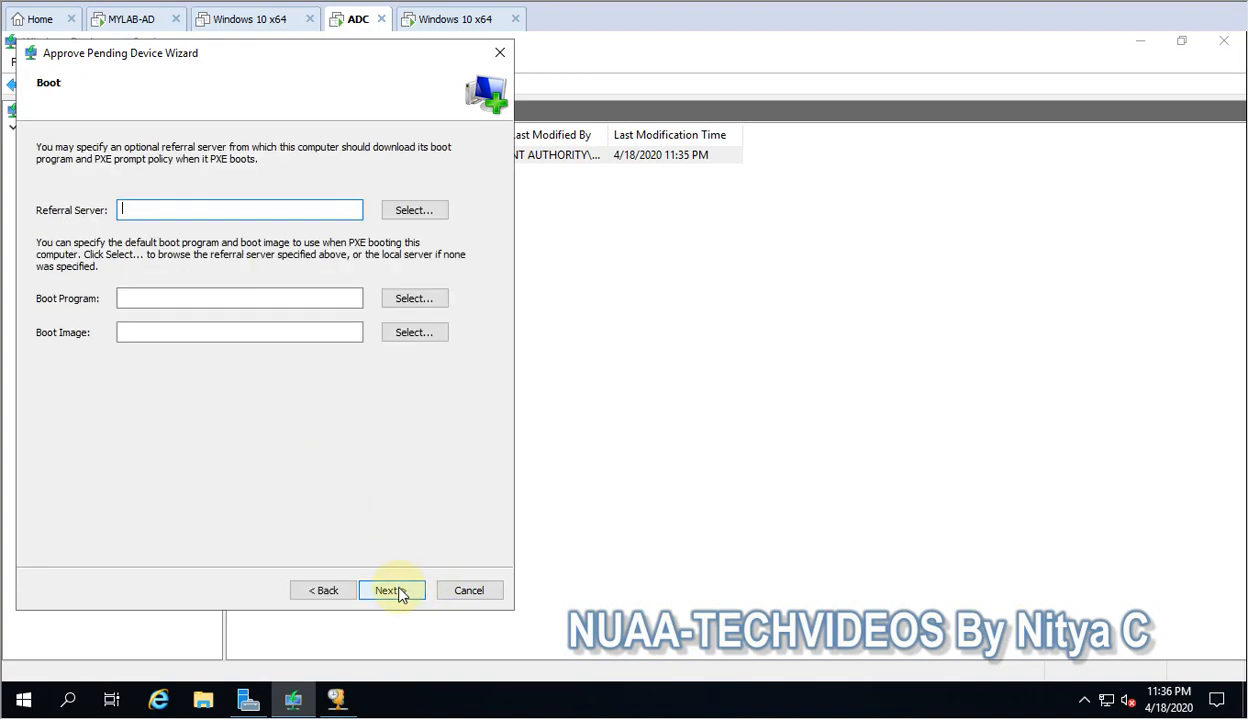
Leave the referral server, boot program, boot image and unattend file blank, and complete the device approval.
left_click(407, 211)
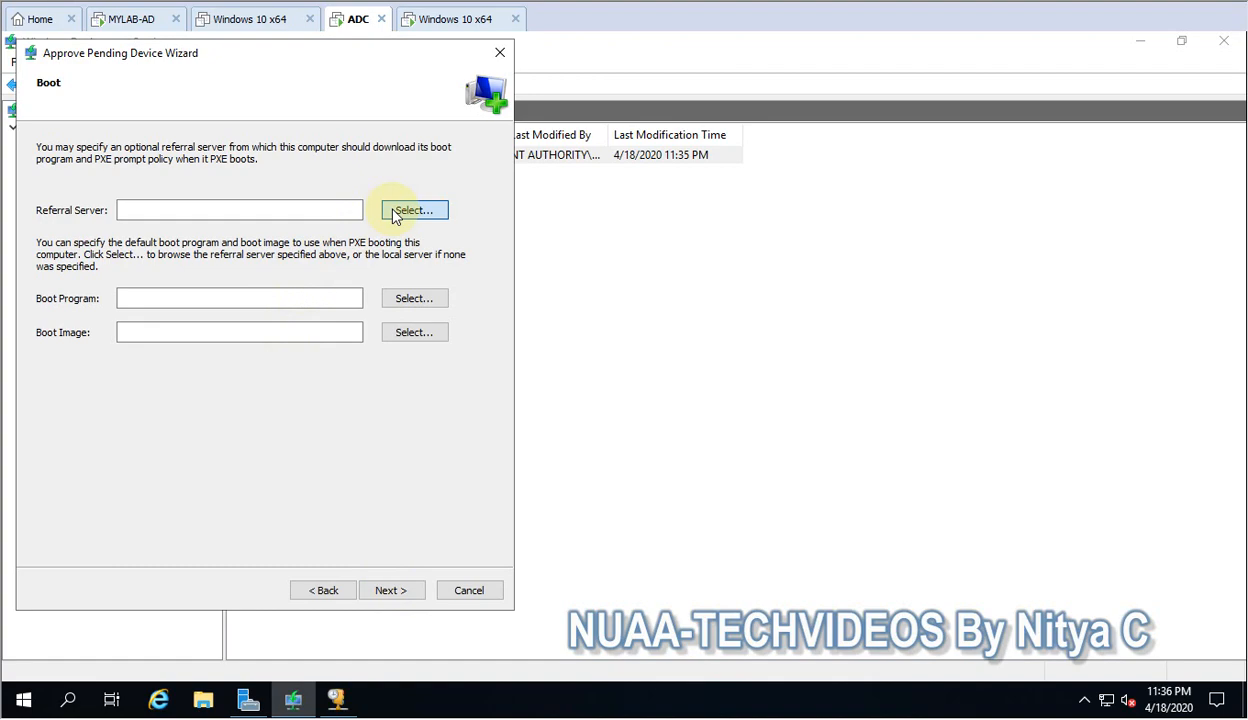
left_click(436, 432)
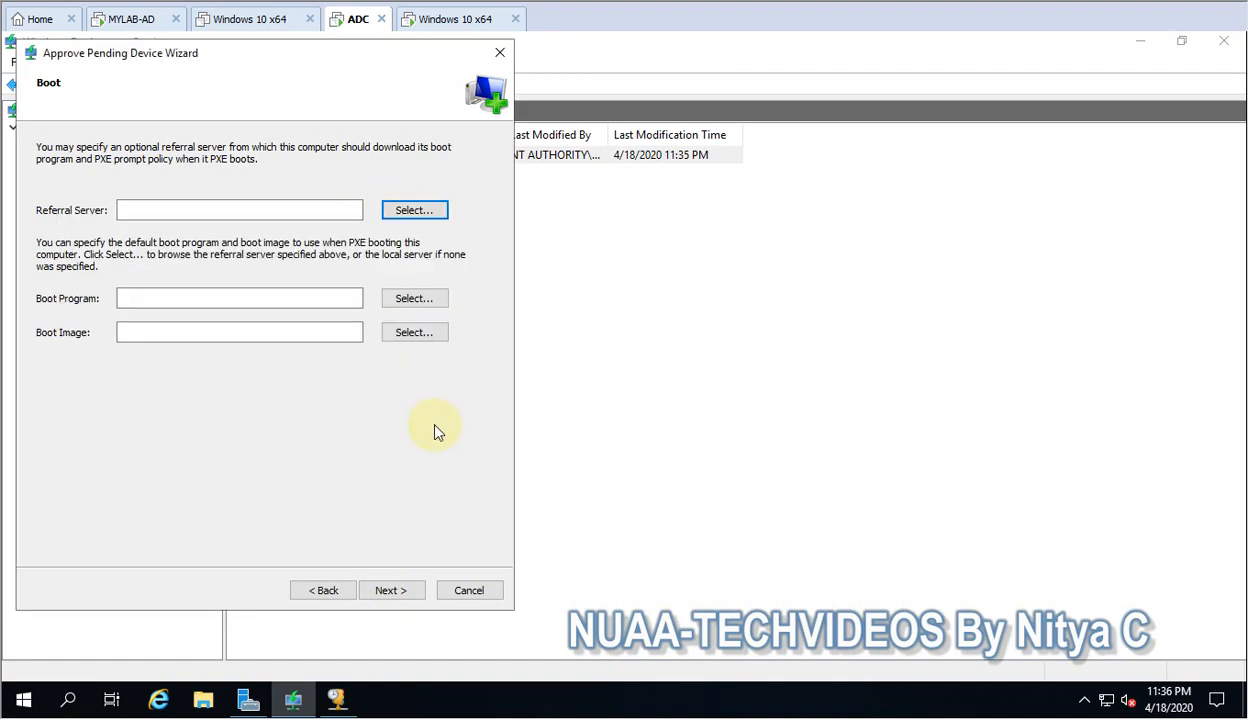
left_click(387, 594)
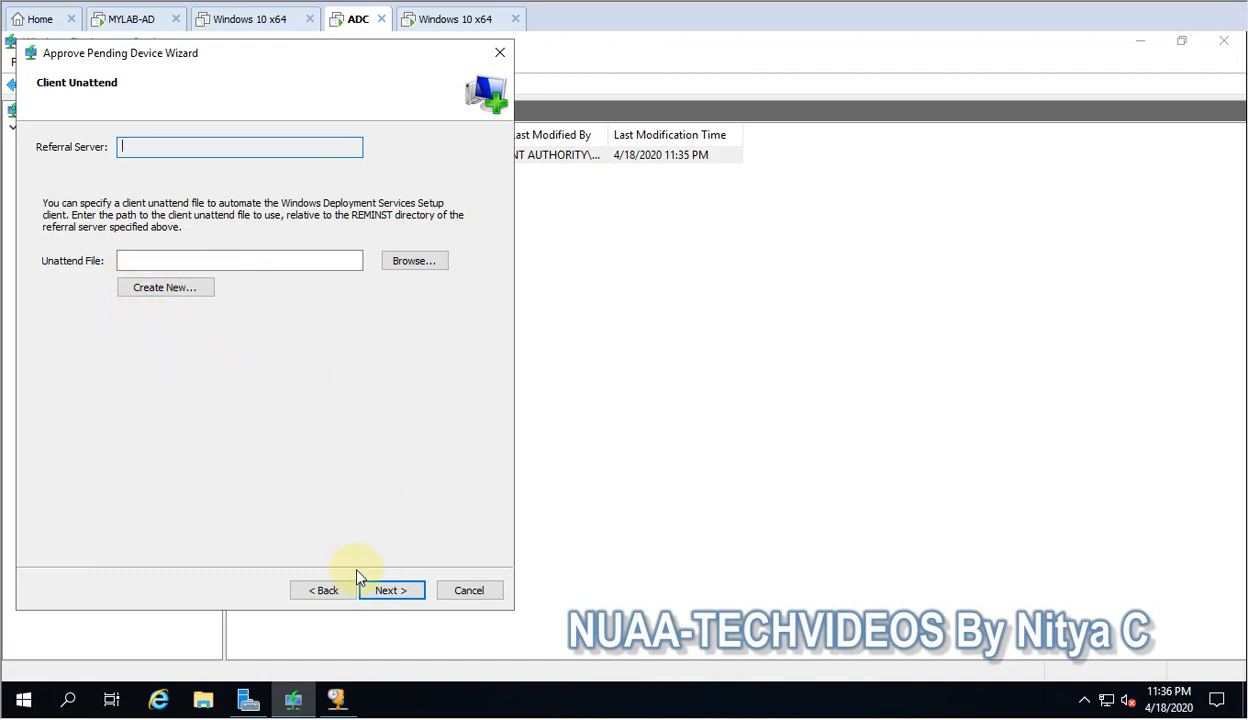
left_click(389, 590)
left_click(391, 592)
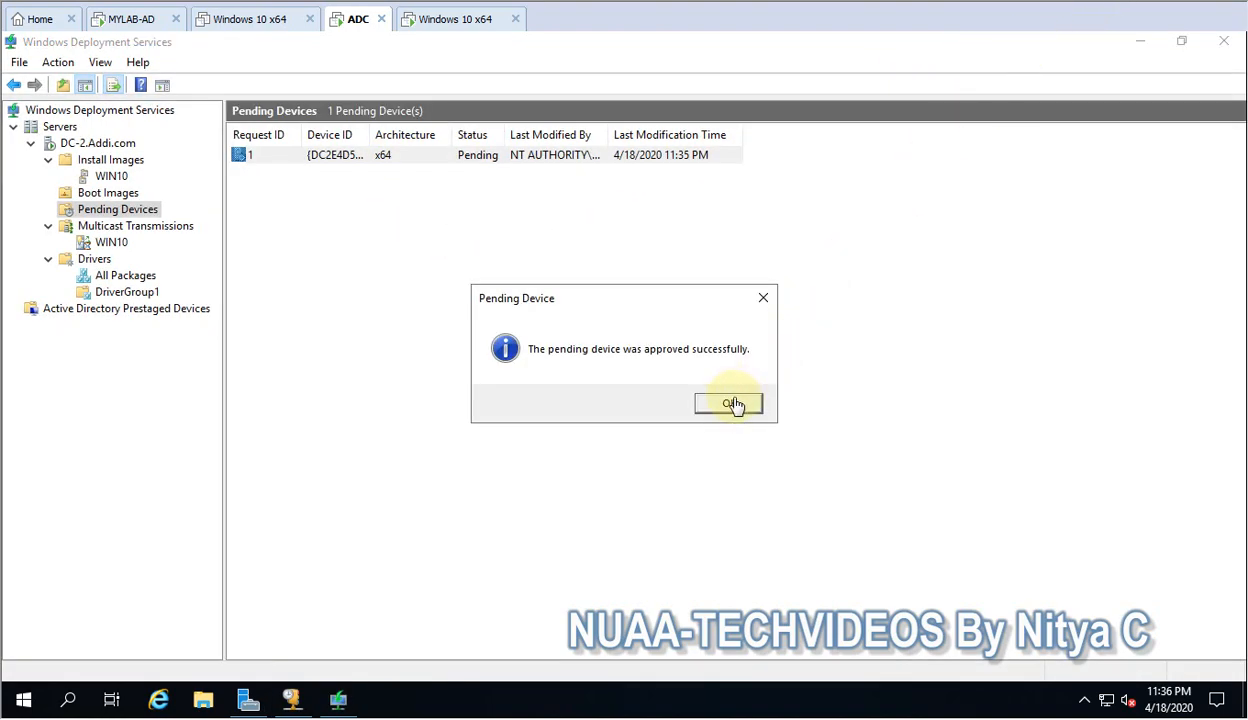
left_click(729, 405)
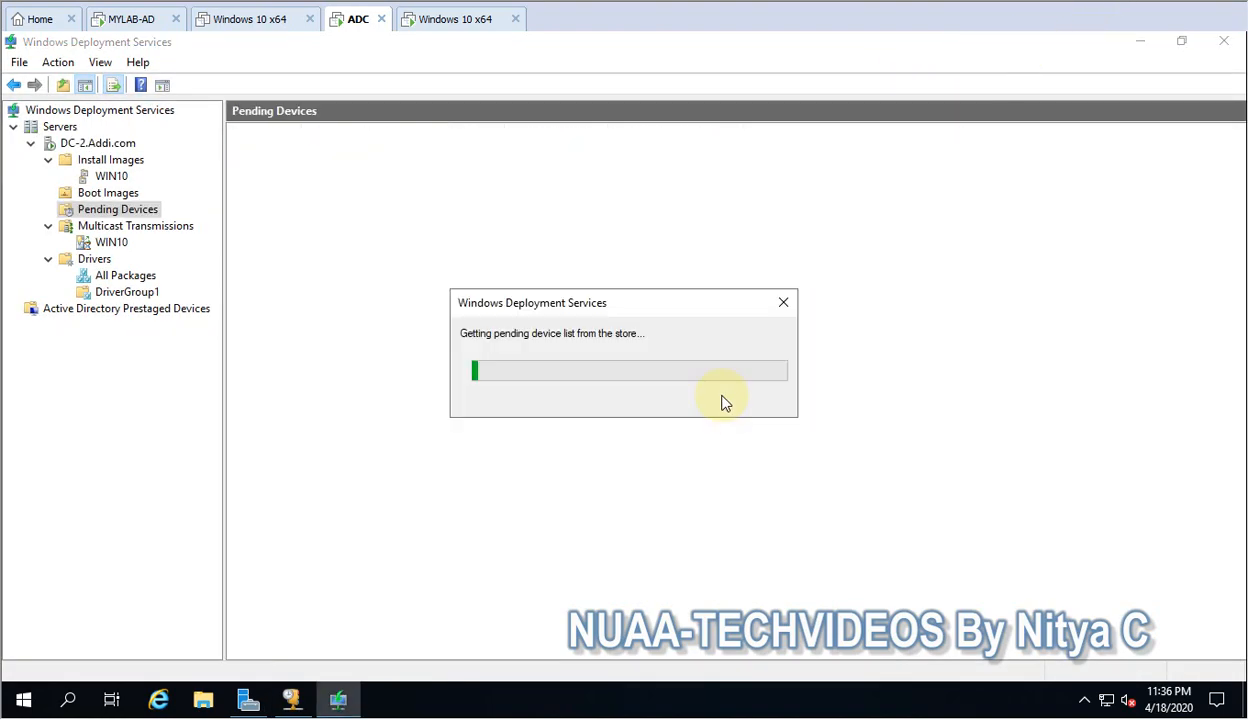
Return to the new Windows 10 x64 virtual machine and accept the English (United States) locale with the US keyboard in Windows Setup.
left_click(452, 22)
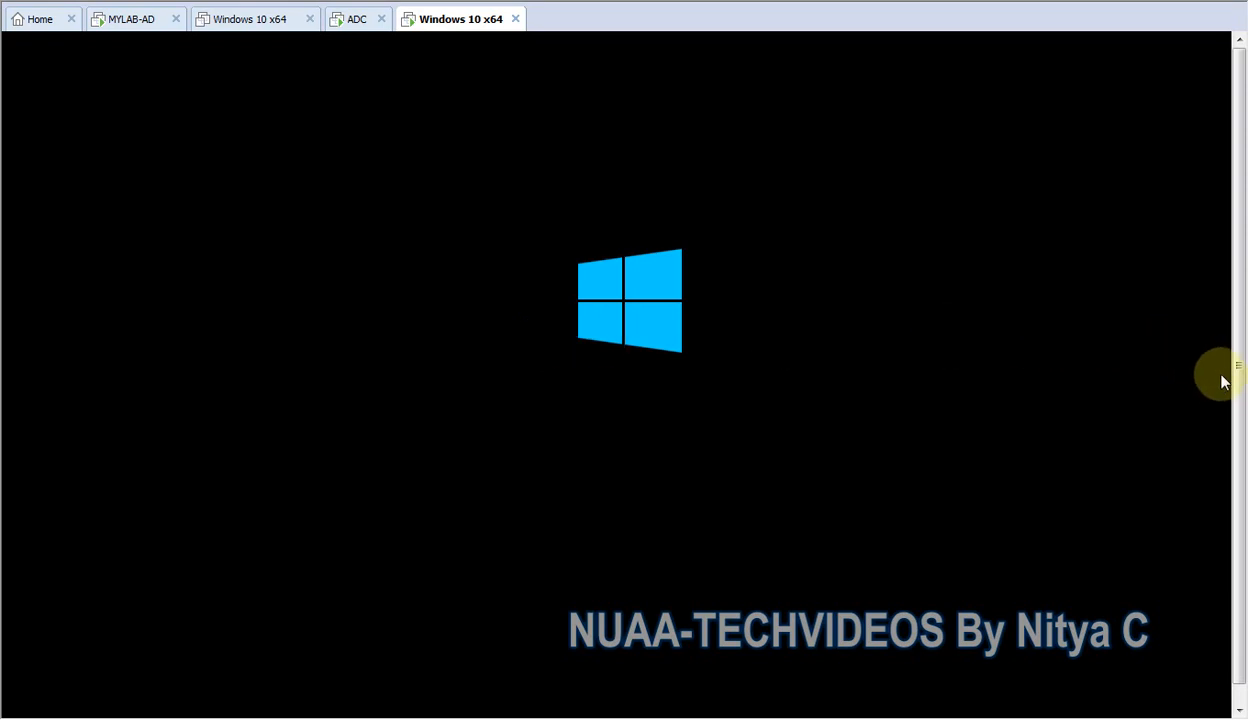
left_click_drag(1240, 408, 1220, 382)
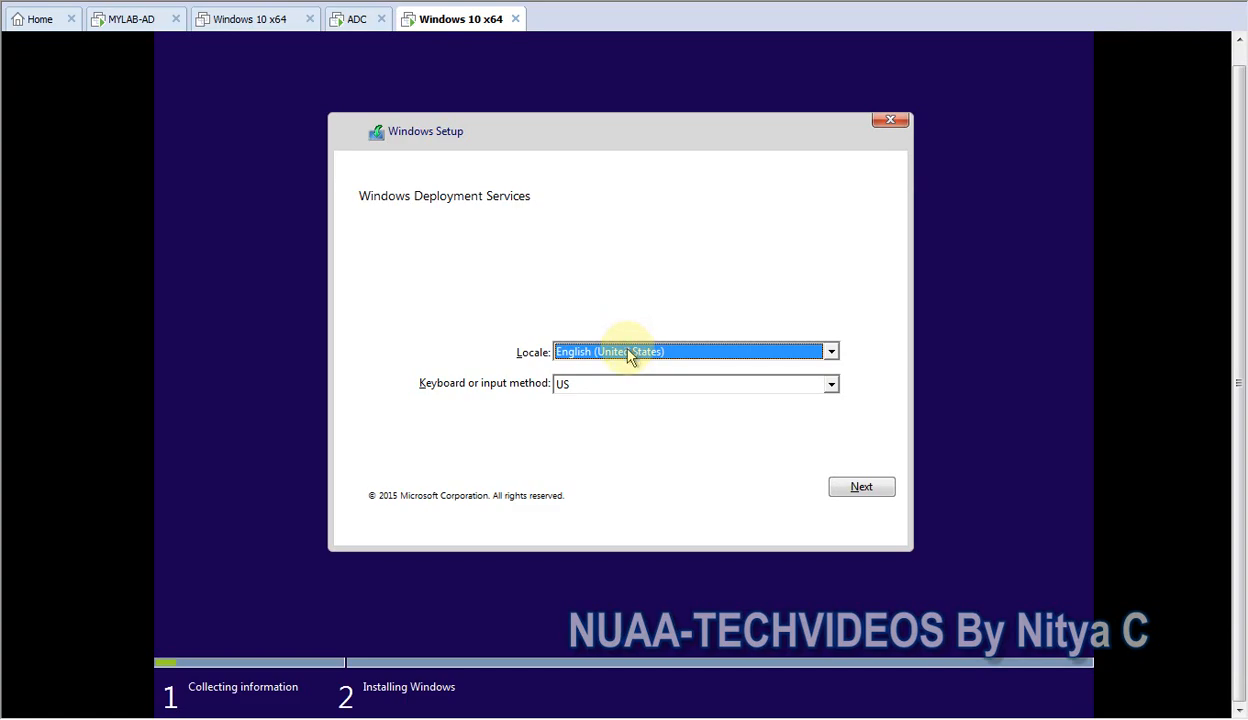
left_click(863, 498)
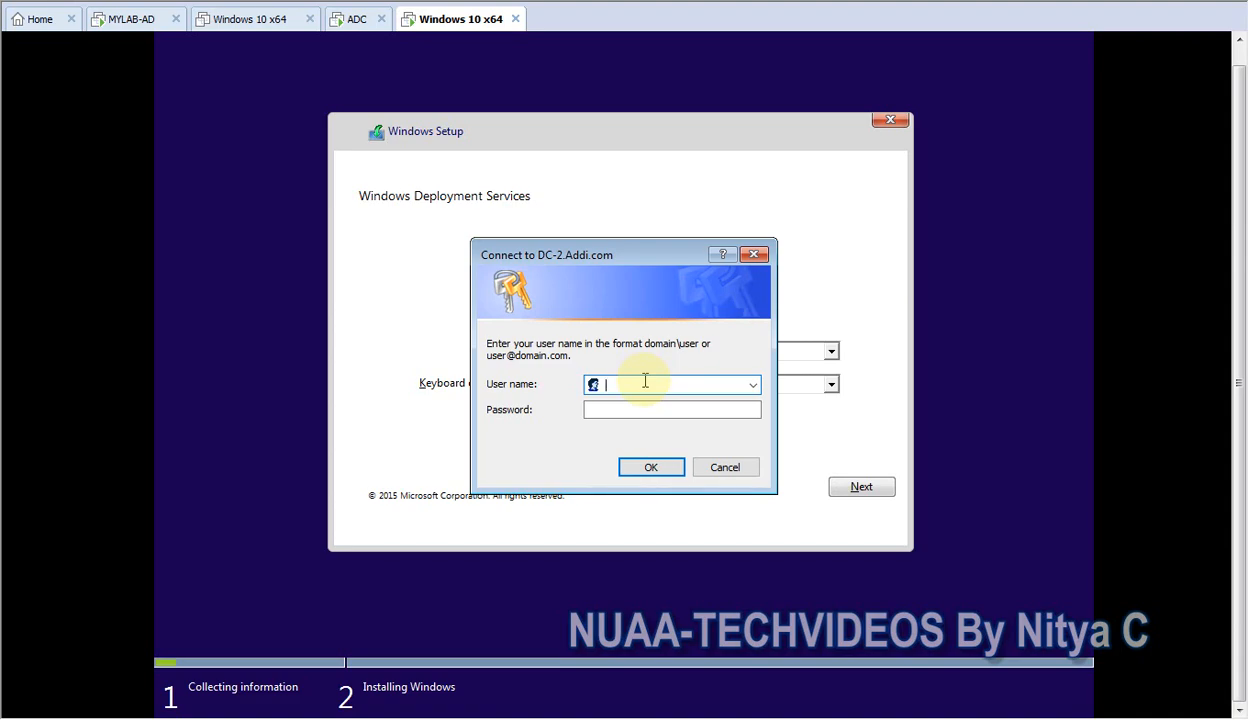
Sign in to the deployment server with the user name addi\administrator and the account password.
type("dc-1")
key("BackSpace")
key("BackSpace")
key("BackSpace")
key("BackSpace")
type("addi\\administrator")
key("Tab")
type("*********")
key("Return")
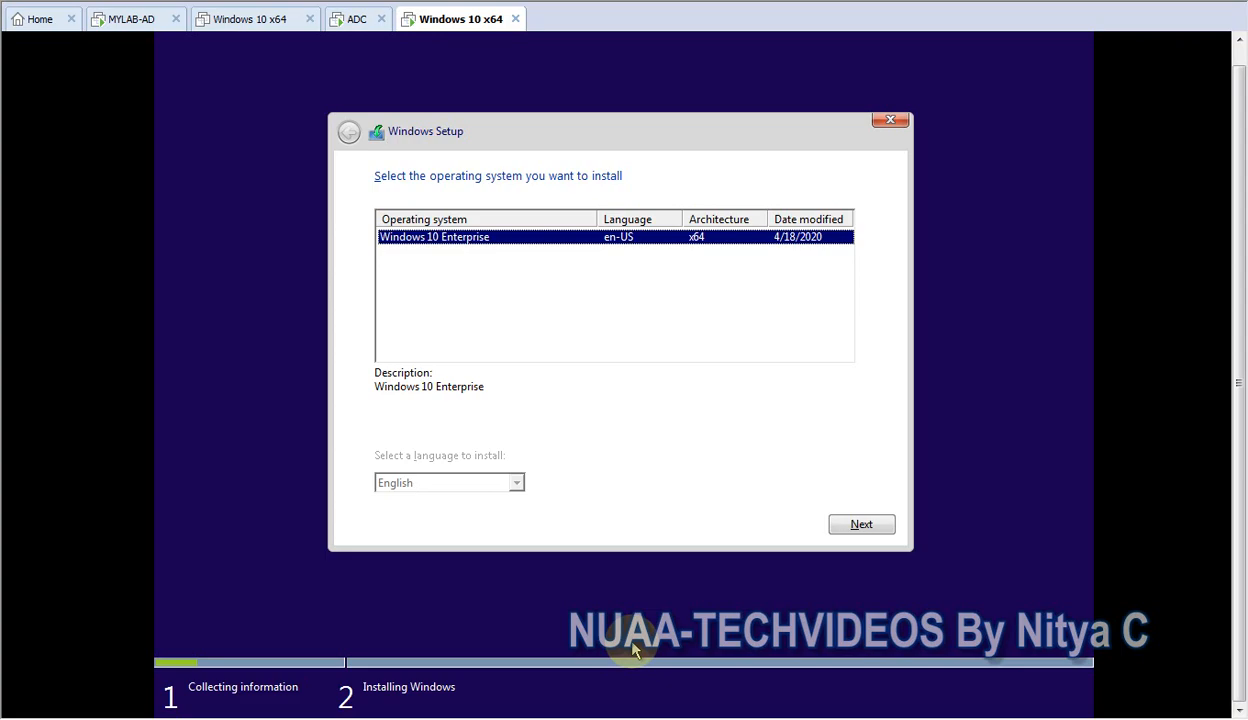
Select Windows 10 Enterprise x64 and start installing it on Drive 0 Unallocated Space.
left_click(848, 526)
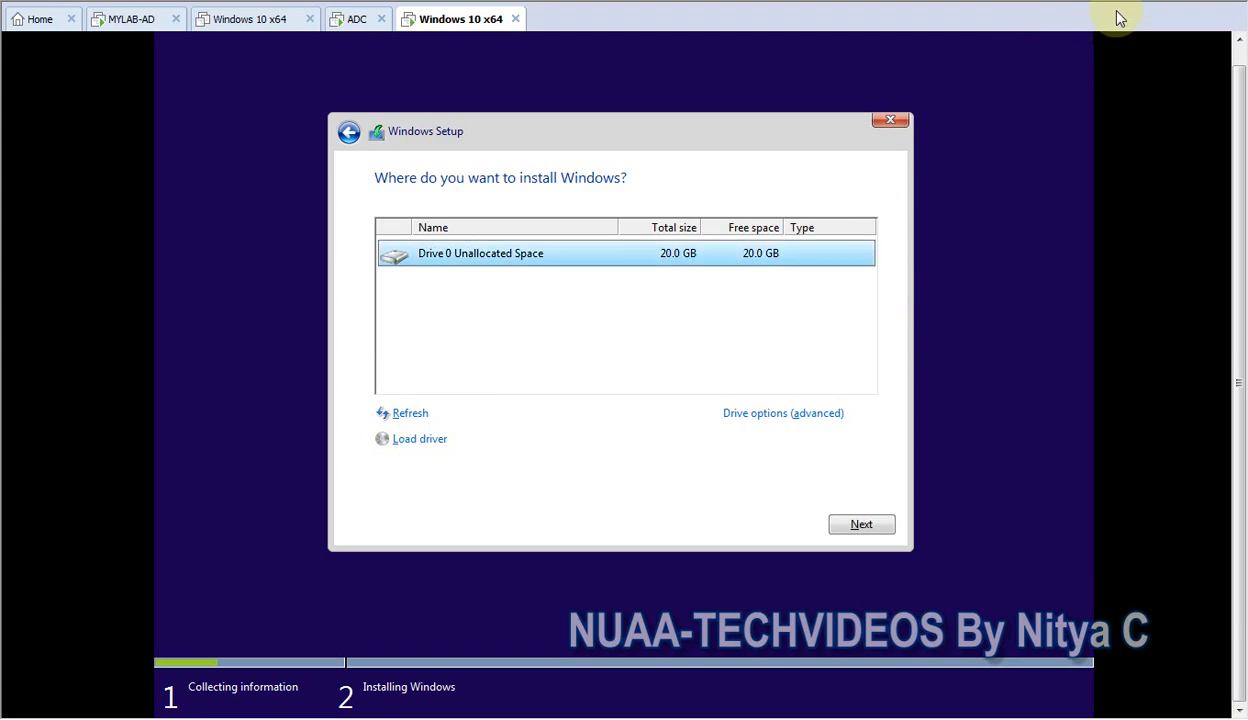
left_click(866, 524)
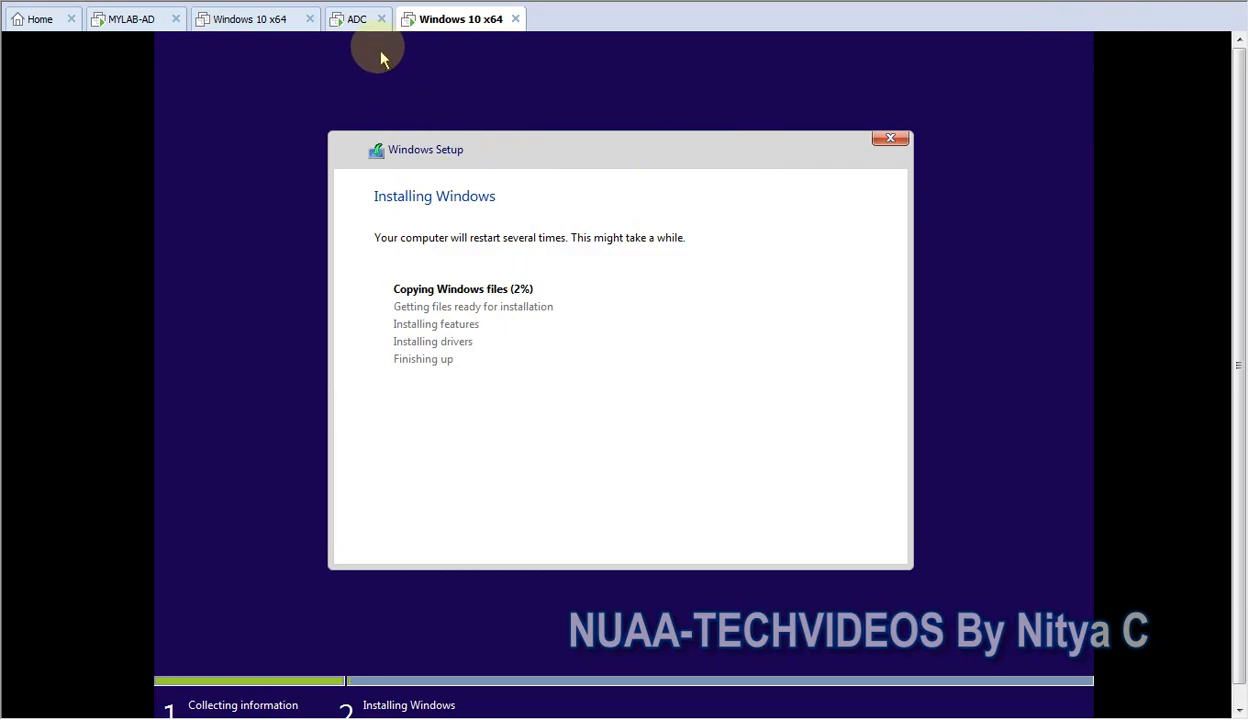
Examine the WIN10 multicast transmission's client details and the Active Directory Prestaged Devices on the ADC machine, and check the installation progress.
left_click(353, 19)
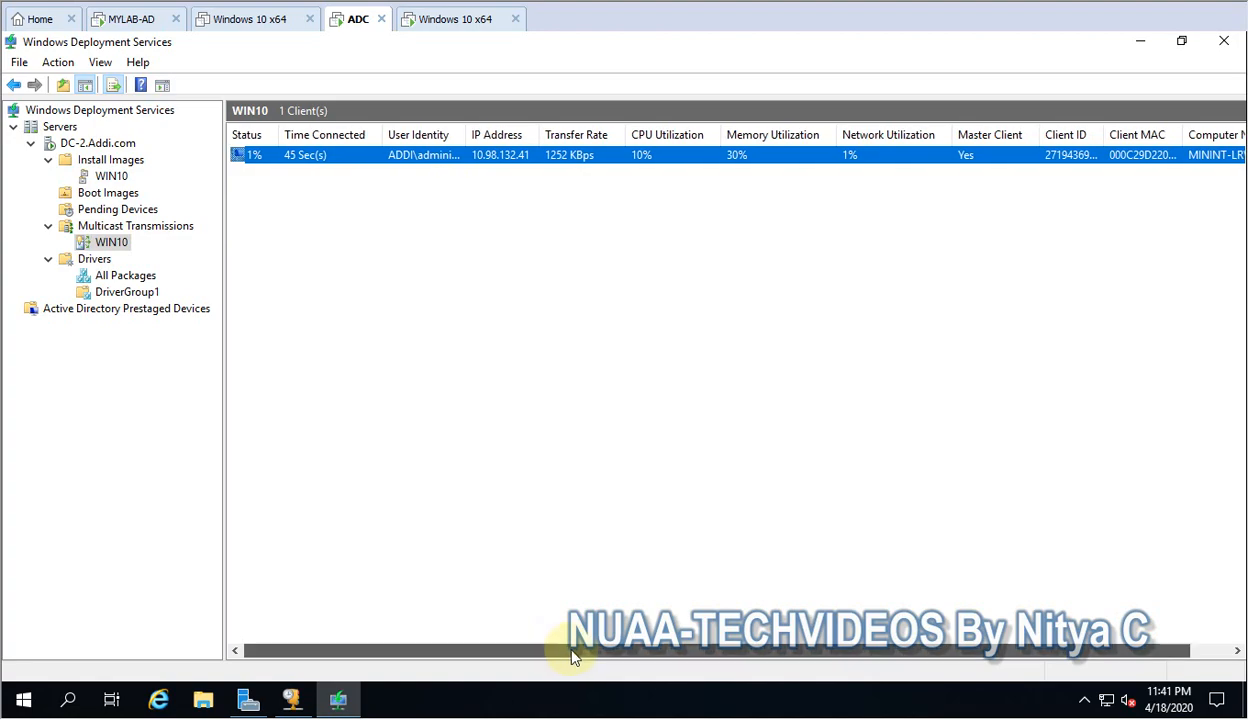
left_click_drag(571, 650, 613, 655)
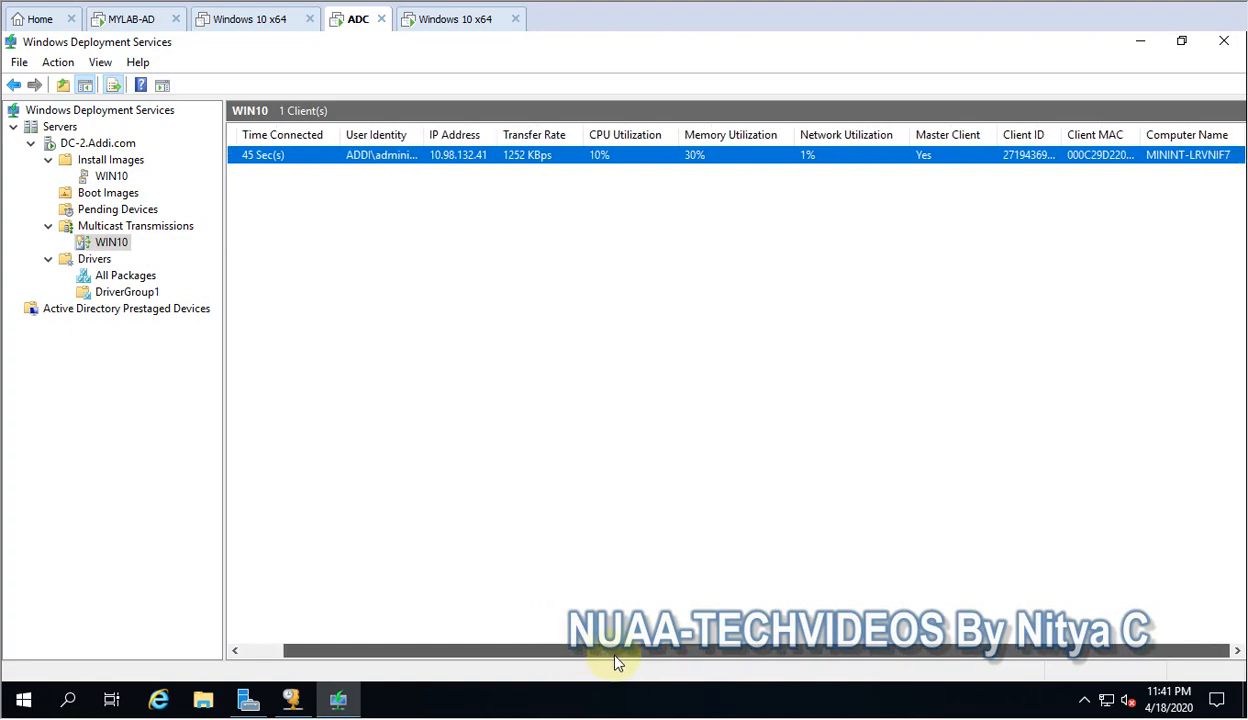
left_click_drag(616, 662, 510, 633)
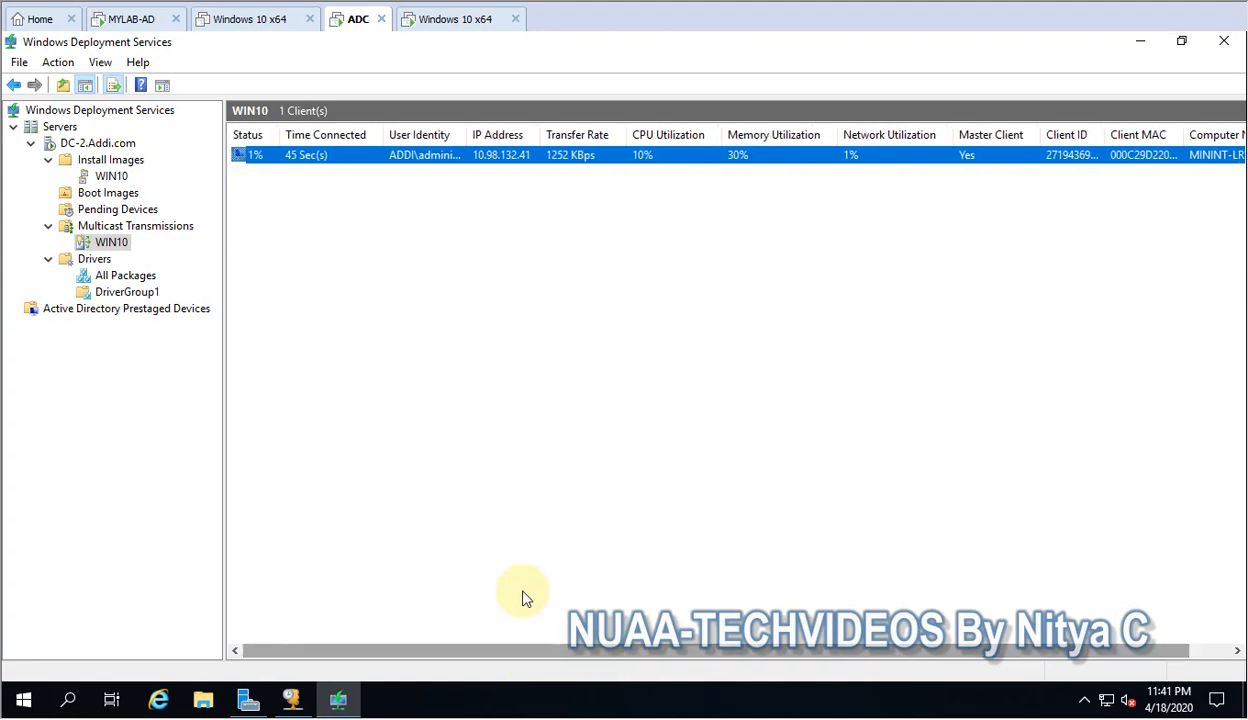
left_click(90, 310)
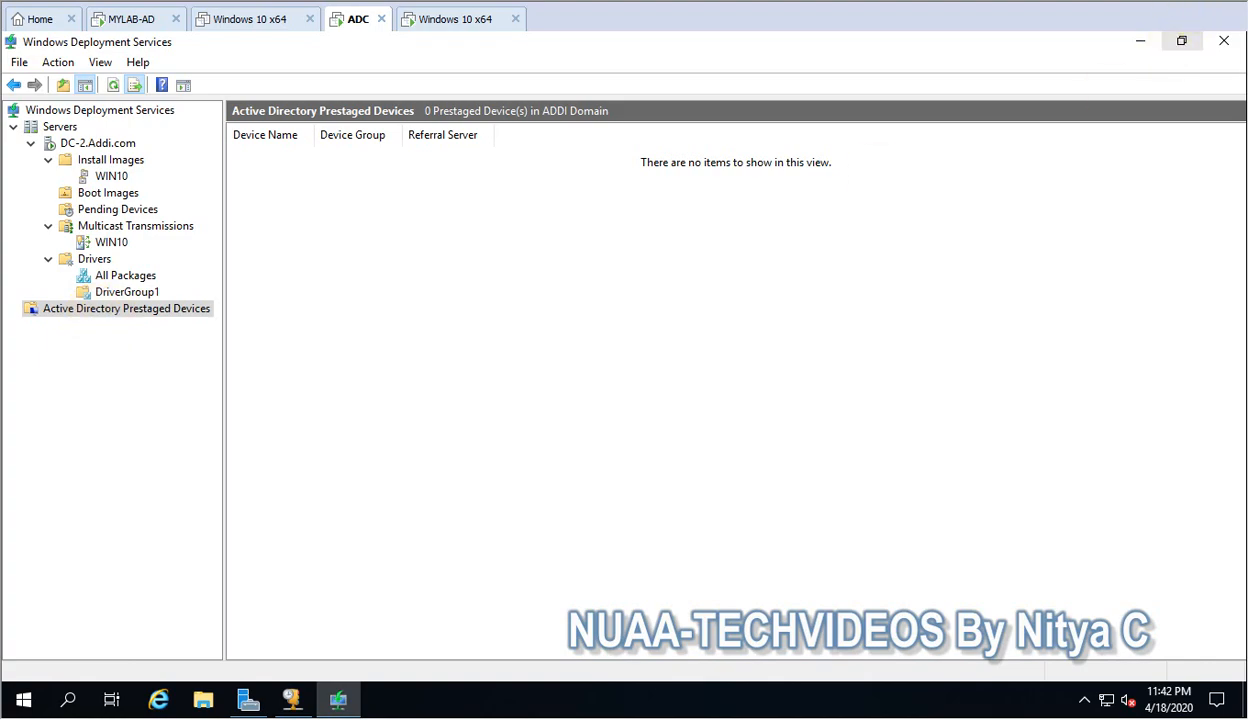
left_click(455, 19)
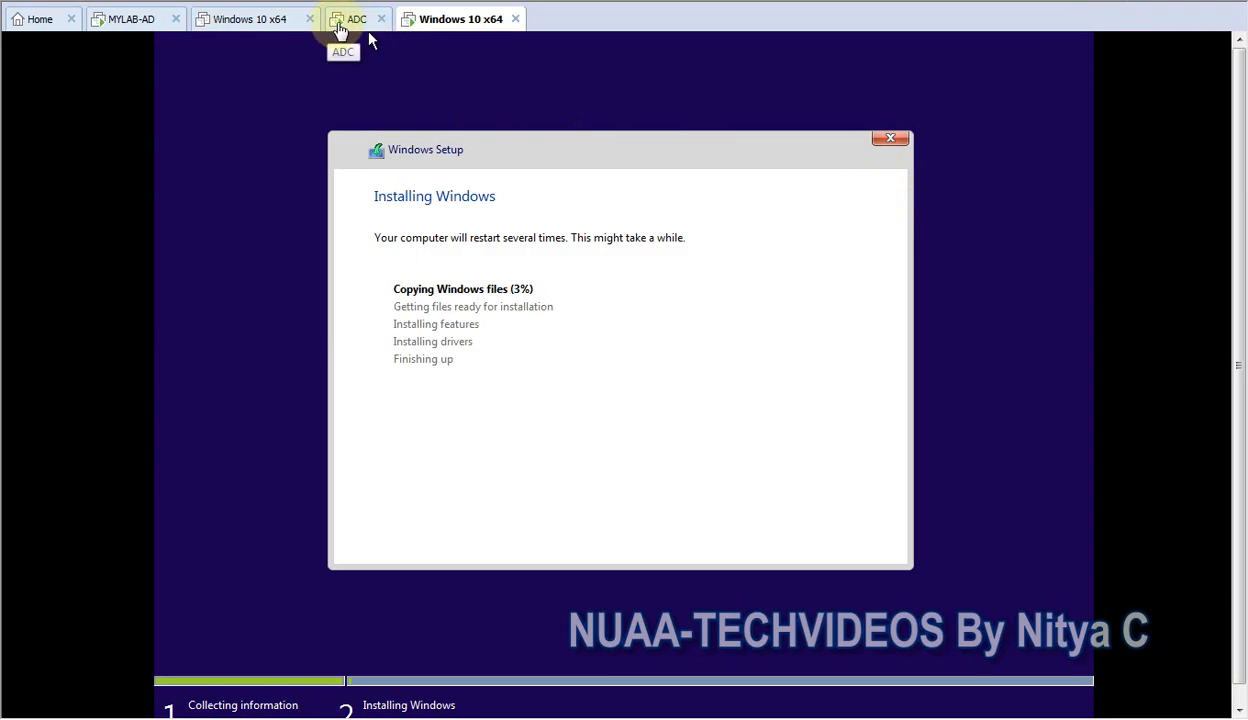
left_click(340, 24)
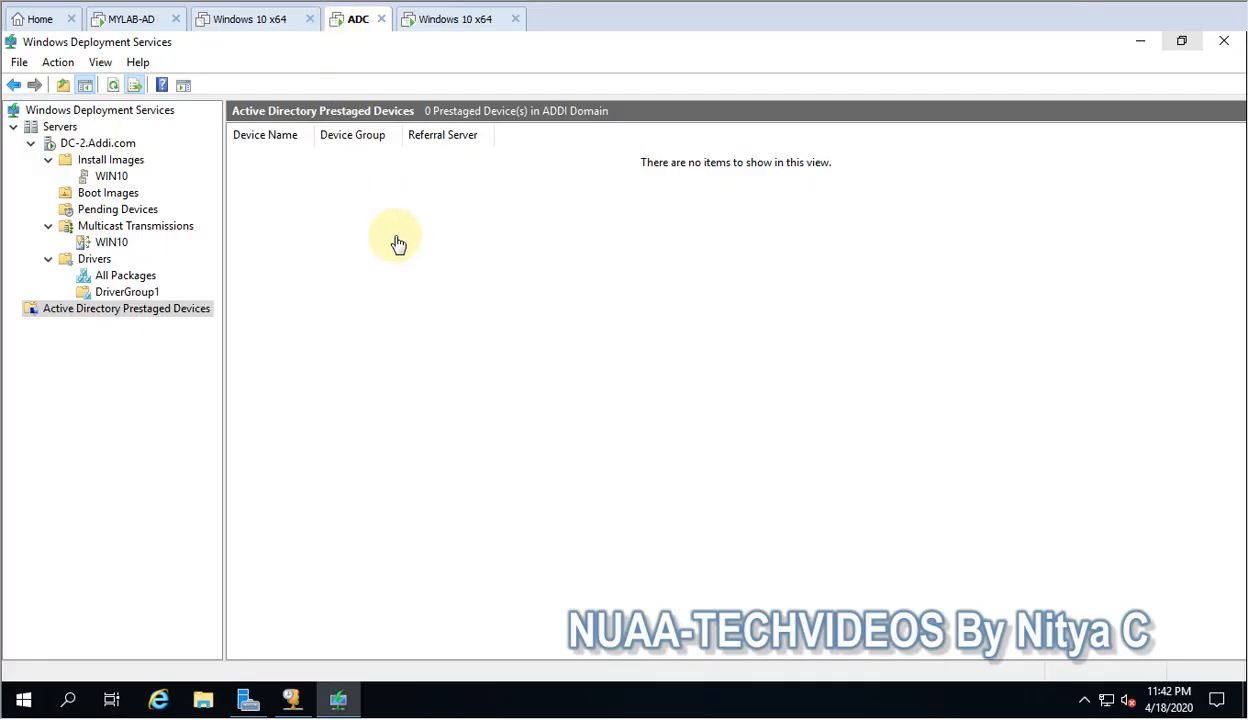